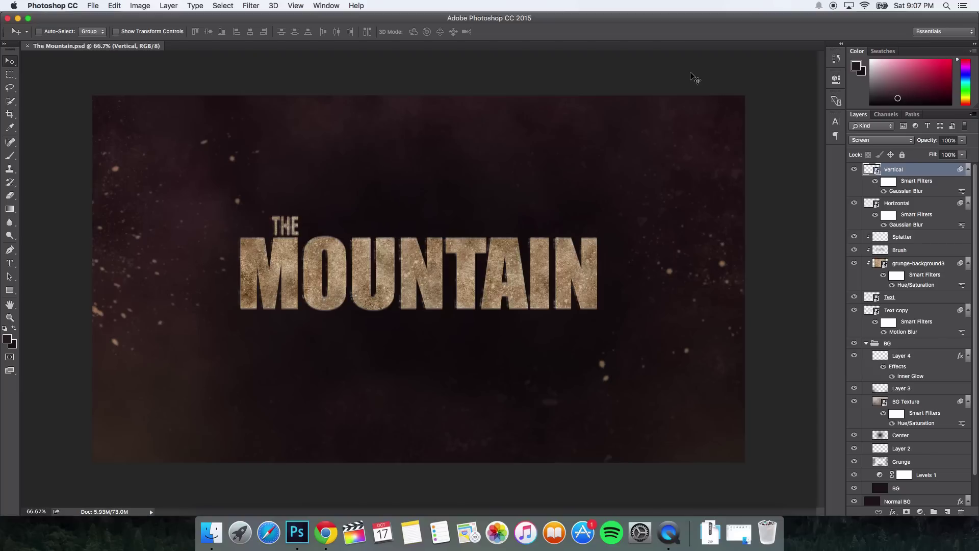
{"action": "scroll", "coordinate": [928, 281], "scroll_direction": "down", "scroll_amount": 1}
{"action": "scroll", "coordinate": [928, 281], "scroll_direction": "up", "scroll_amount": 1}
{"action": "scroll", "coordinate": [890, 217], "scroll_direction": "down", "scroll_amount": 1}
{"action": "scroll", "coordinate": [889, 217], "scroll_direction": "up", "scroll_amount": 1}
- Examine the texture, brush, font and zip resource files in Finder's Downloads folder, including The Walking Dead Files.zip, then close the window
{"action": "left_click", "coordinate": [733, 528]}
{"action": "left_click_drag", "start_coordinate": [481, 69], "coordinate": [503, 72]}
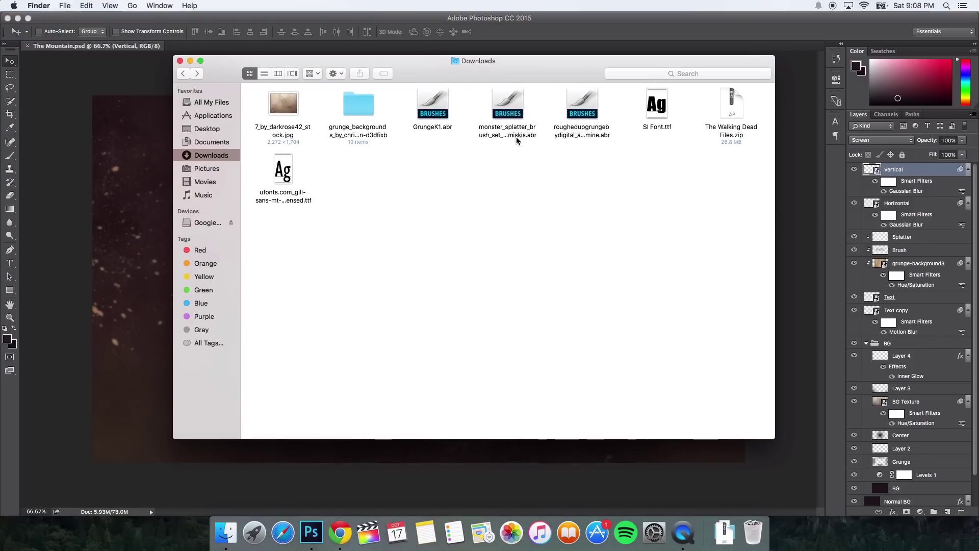
{"action": "left_click_drag", "start_coordinate": [662, 234], "coordinate": [258, 88]}
{"action": "left_click", "coordinate": [560, 199]}
{"action": "left_click", "coordinate": [733, 103]}
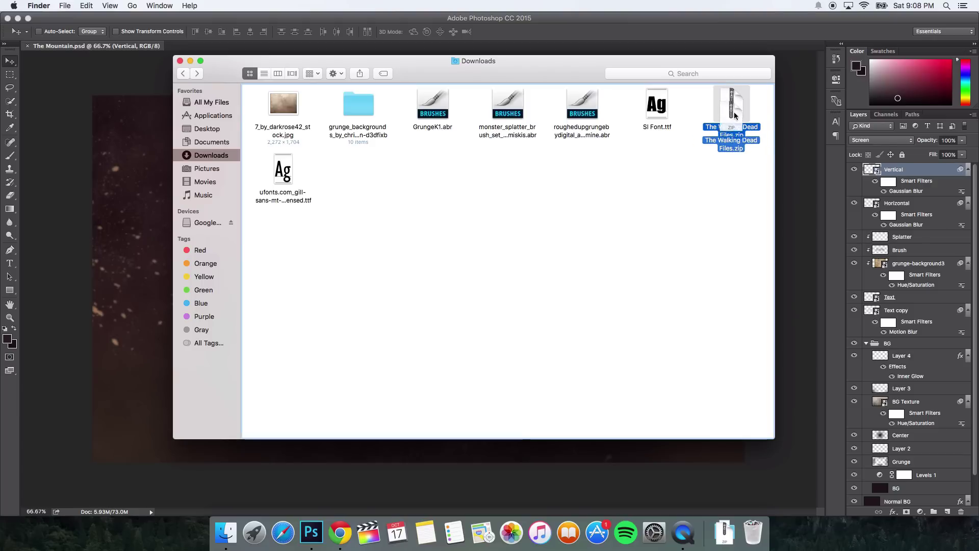
{"action": "right_click", "coordinate": [735, 107]}
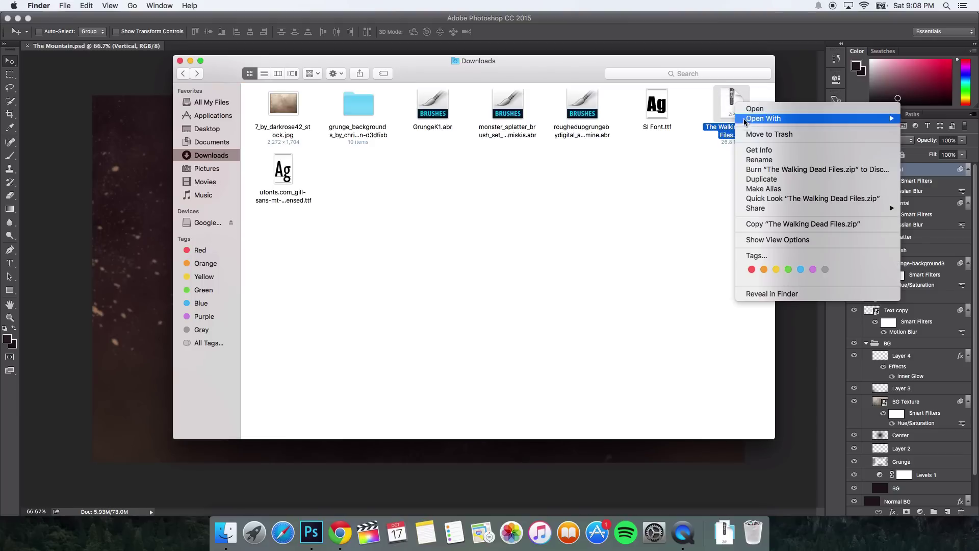
{"action": "left_click", "coordinate": [684, 198]}
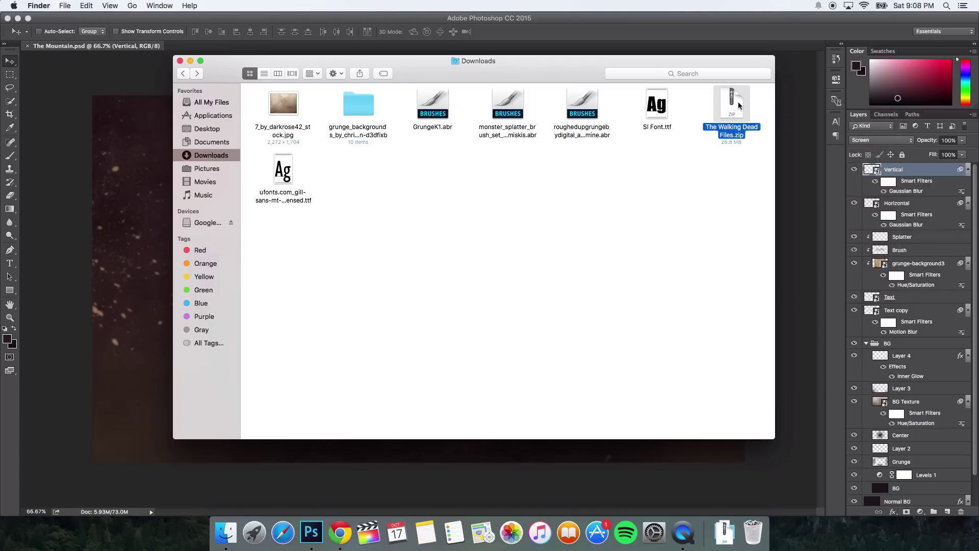
{"action": "left_click_drag", "start_coordinate": [571, 69], "coordinate": [549, 64]}
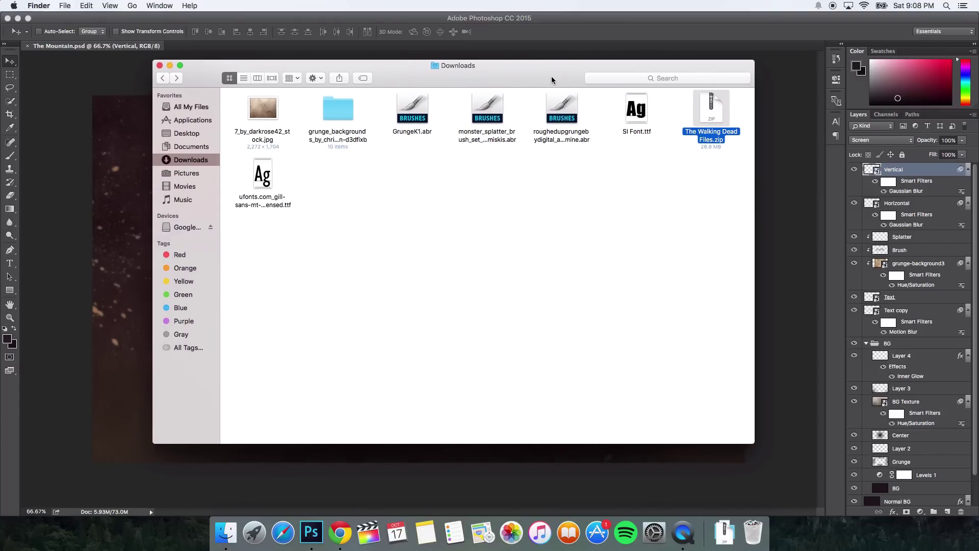
{"action": "left_click_drag", "start_coordinate": [485, 80], "coordinate": [486, 84]}
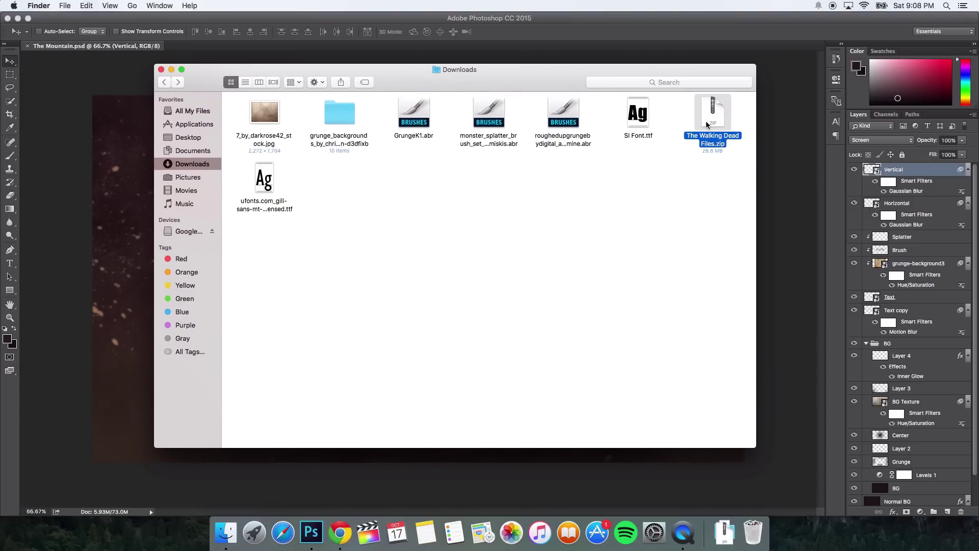
{"action": "left_click_drag", "start_coordinate": [635, 206], "coordinate": [461, 219]}
{"action": "left_click", "coordinate": [161, 70]}
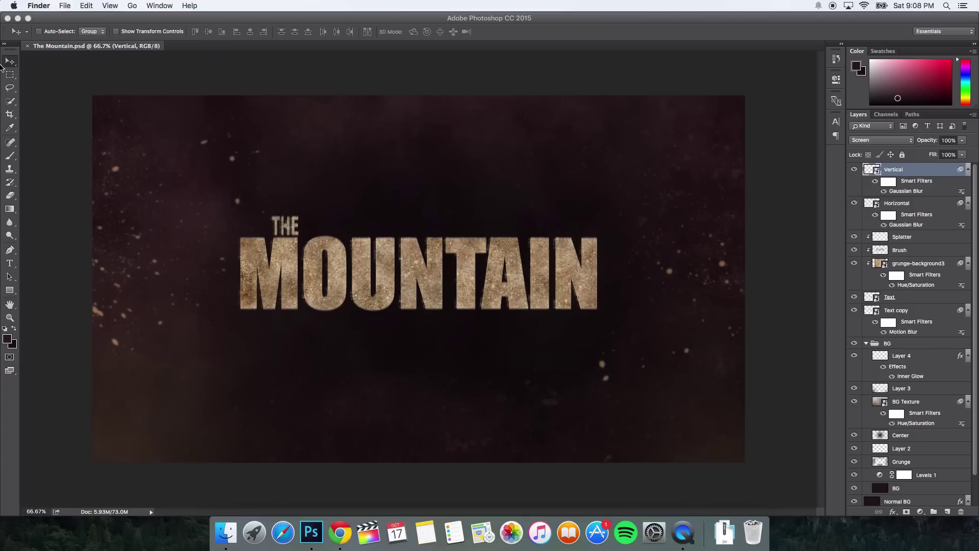
- Return to Photoshop and close the The Mountain.psd document
{"action": "left_click", "coordinate": [9, 66]}
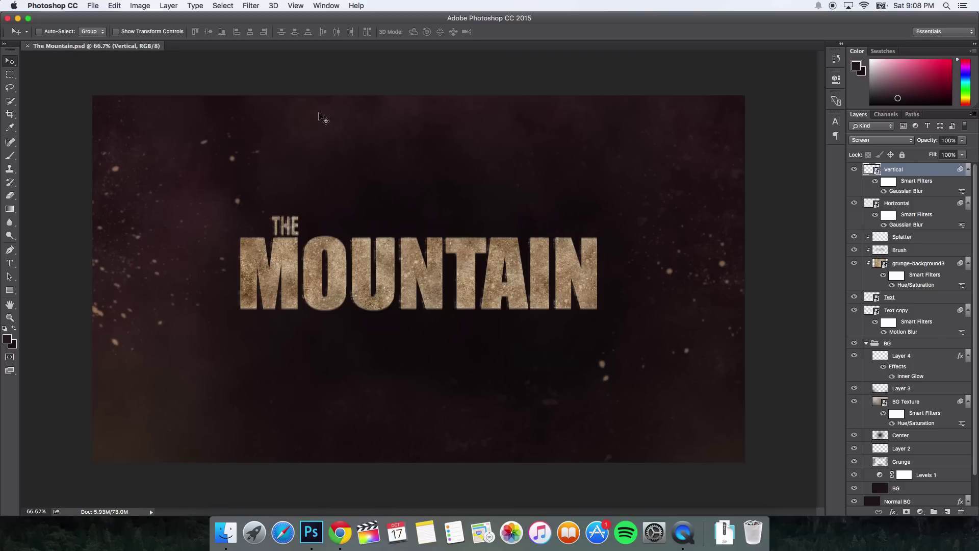
{"action": "key", "text": "super+w"}
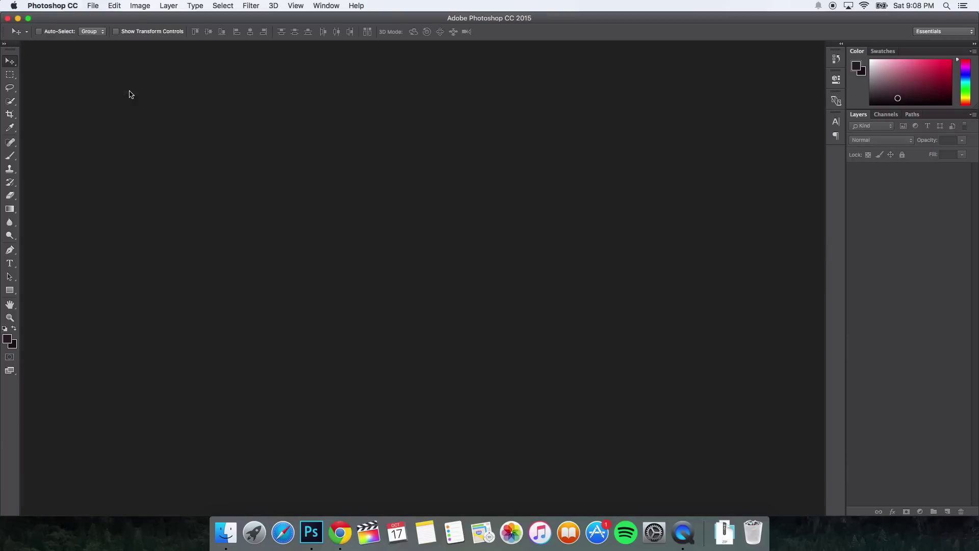
- Create a new document named The Village, 1920 by 1080 pixels at 72 pixels/inch
{"action": "left_click", "coordinate": [92, 5]}
{"action": "left_click", "coordinate": [102, 18]}
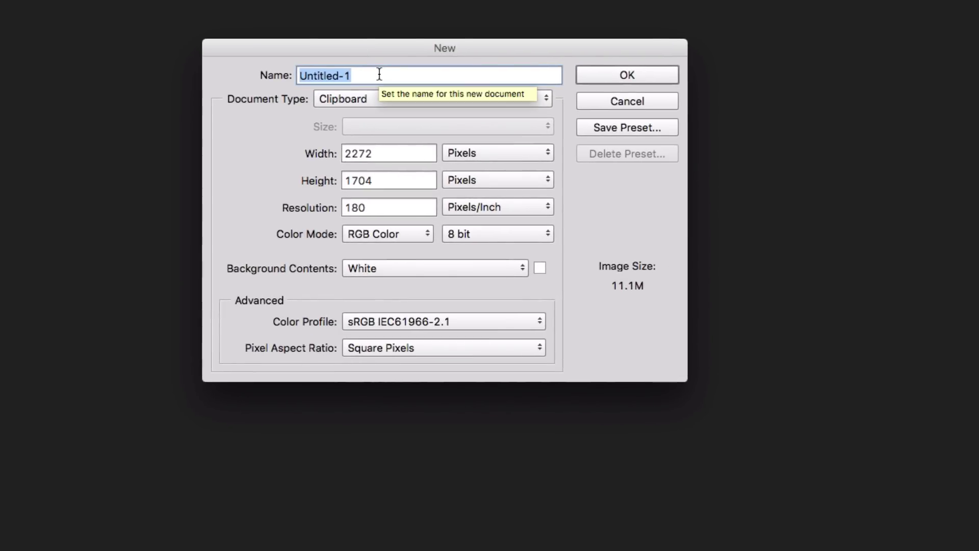
{"action": "type", "text": "The Village"}
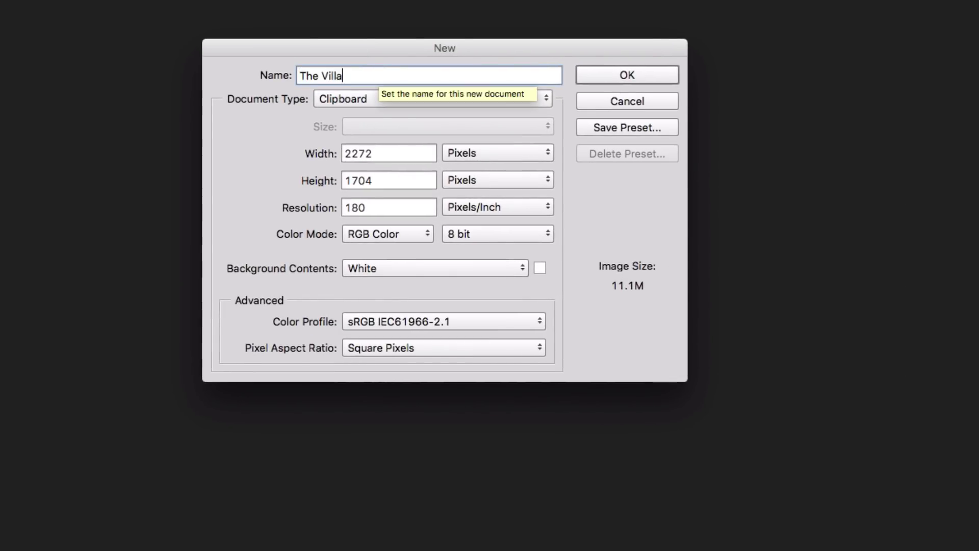
{"action": "left_click", "coordinate": [340, 99]}
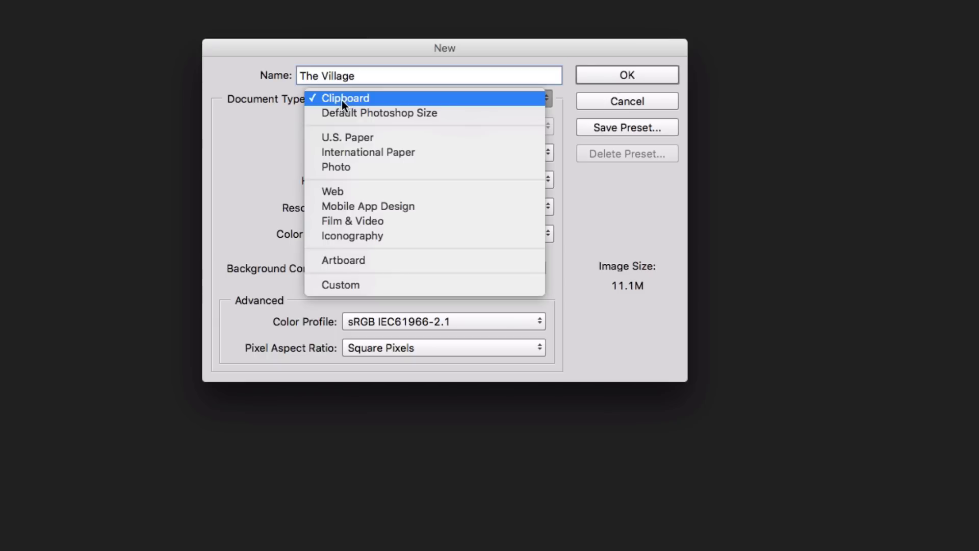
{"action": "left_click", "coordinate": [286, 100]}
{"action": "left_click", "coordinate": [399, 151]}
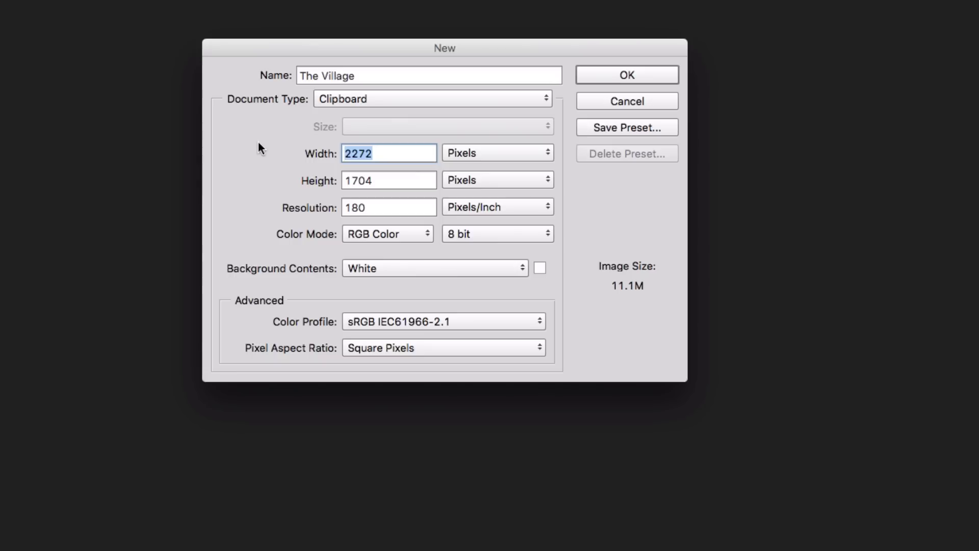
{"action": "type", "text": "1920"}
{"action": "key", "text": "Tab"}
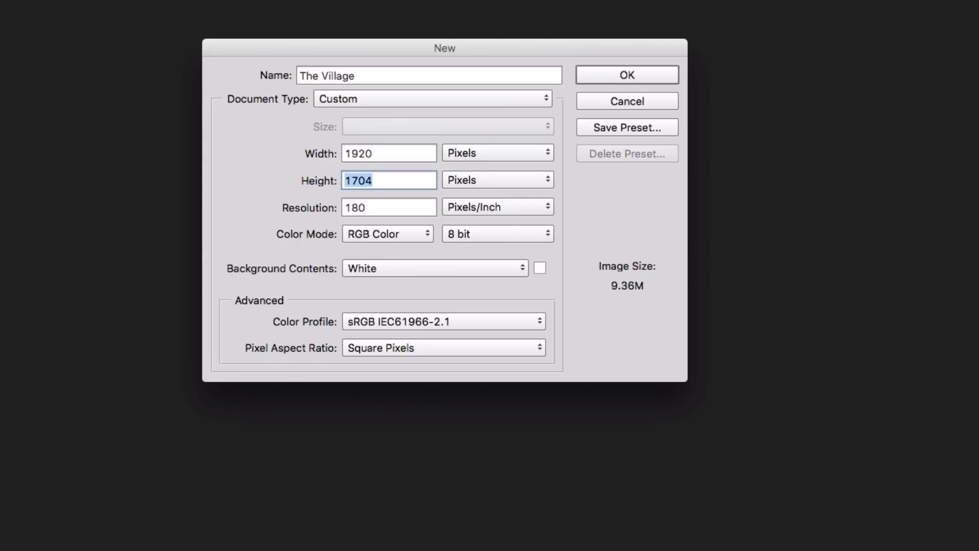
{"action": "type", "text": "1080"}
{"action": "key", "text": "Tab"}
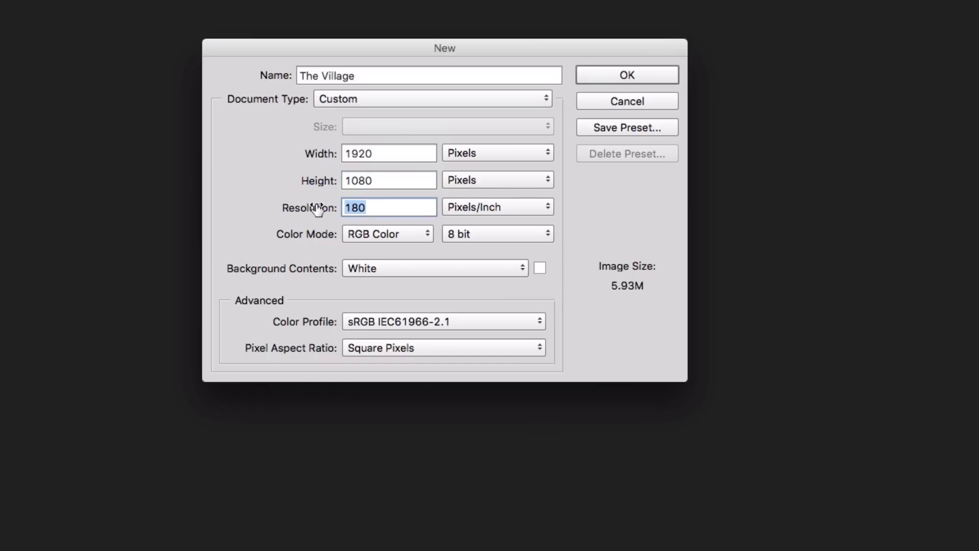
{"action": "type", "text": "72"}
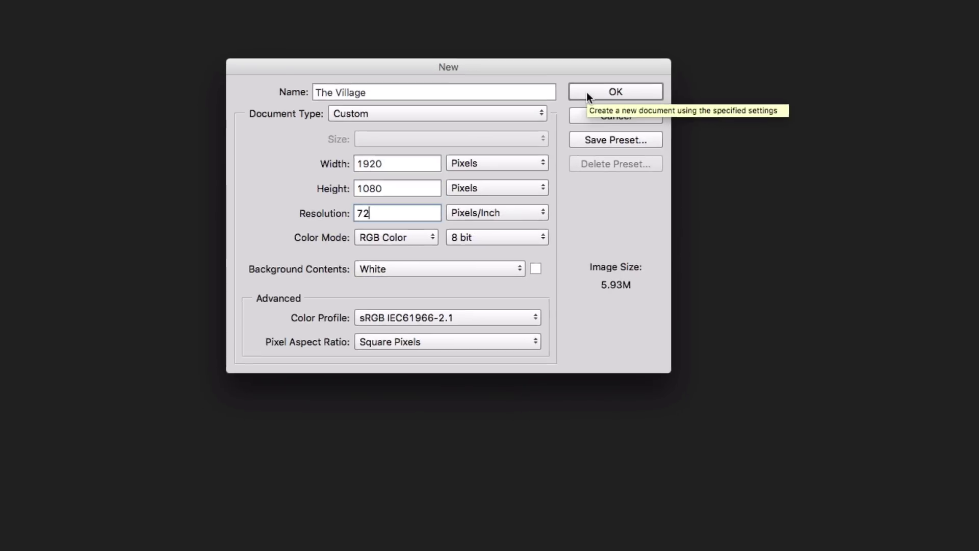
{"action": "left_click", "coordinate": [595, 74]}
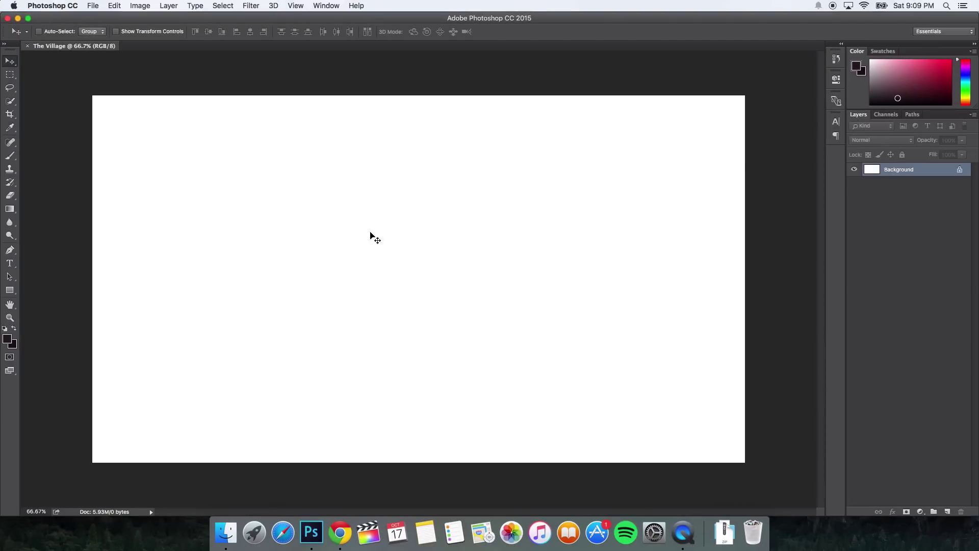
- Reset the colors to their defaults and set the foreground color to #2a1e20
{"action": "key", "text": "d"}
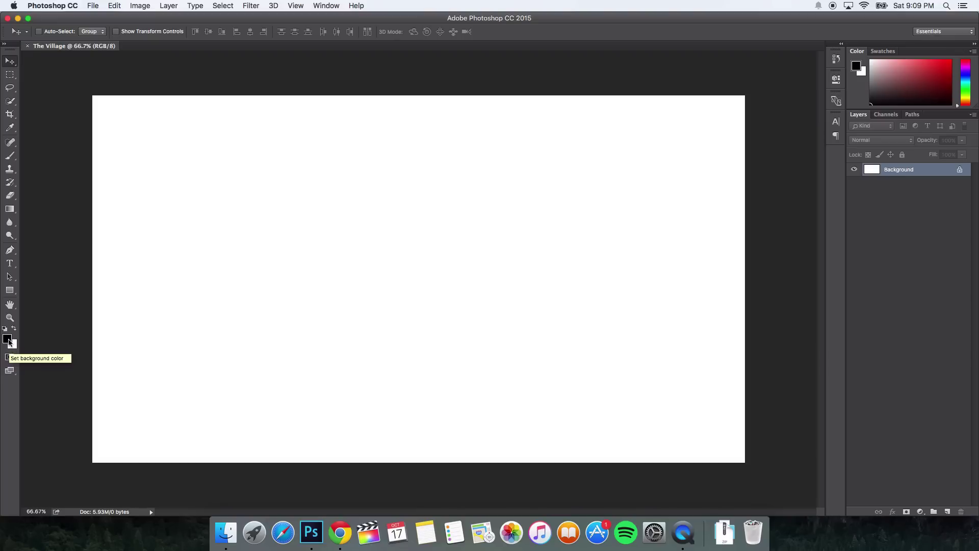
{"action": "left_click", "coordinate": [8, 339]}
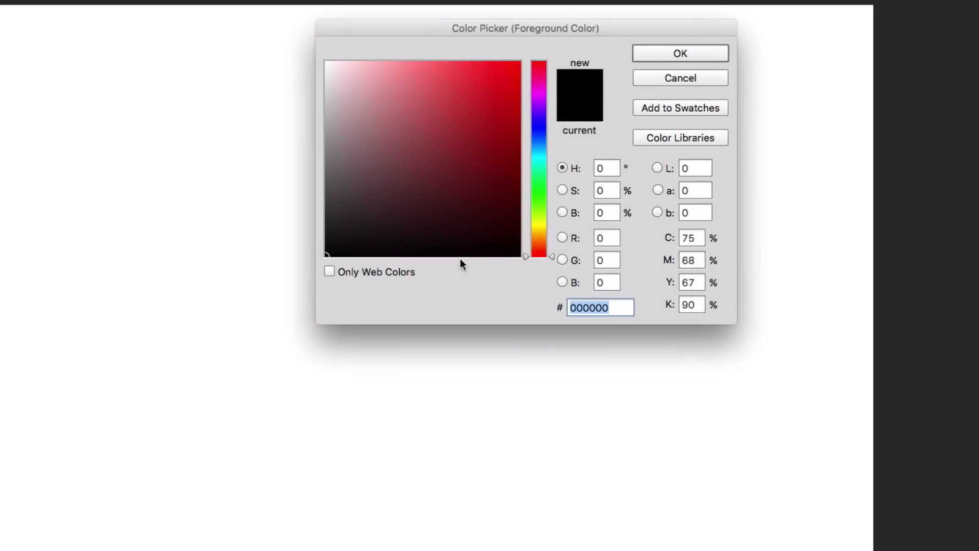
{"action": "type", "text": "2a1"}
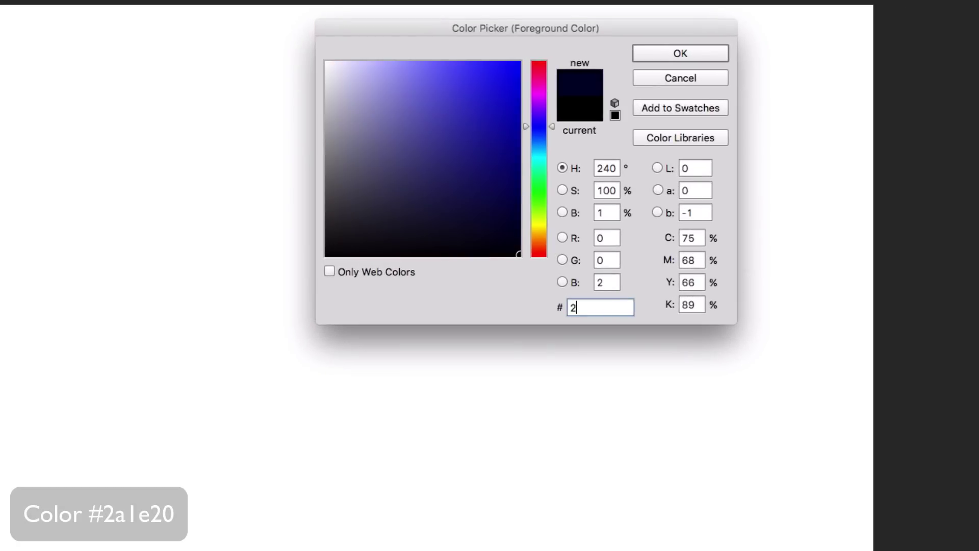
{"action": "type", "text": "e20"}
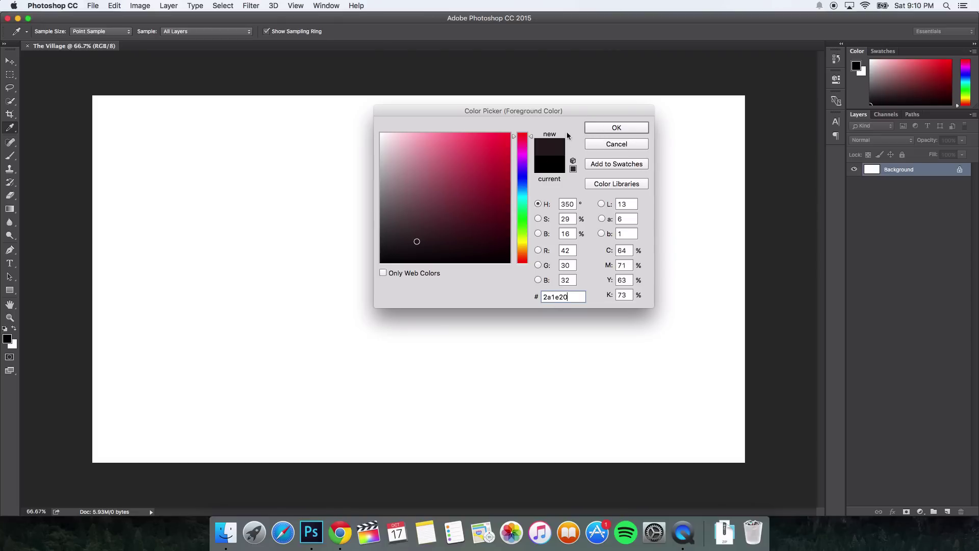
{"action": "key", "text": "Return"}
- Set the background color to #1a0f13 and check it once more in the color picker
{"action": "left_click", "coordinate": [13, 347]}
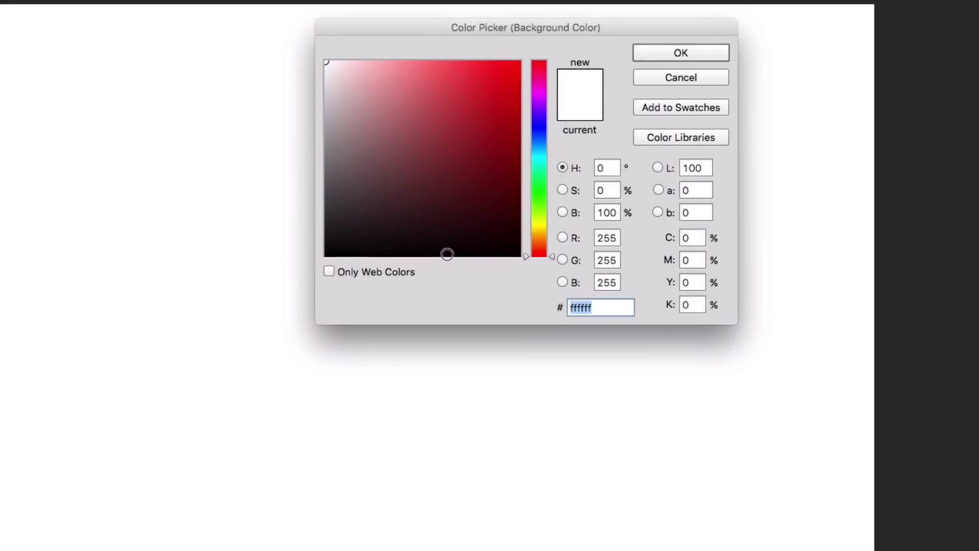
{"action": "type", "text": "1a"}
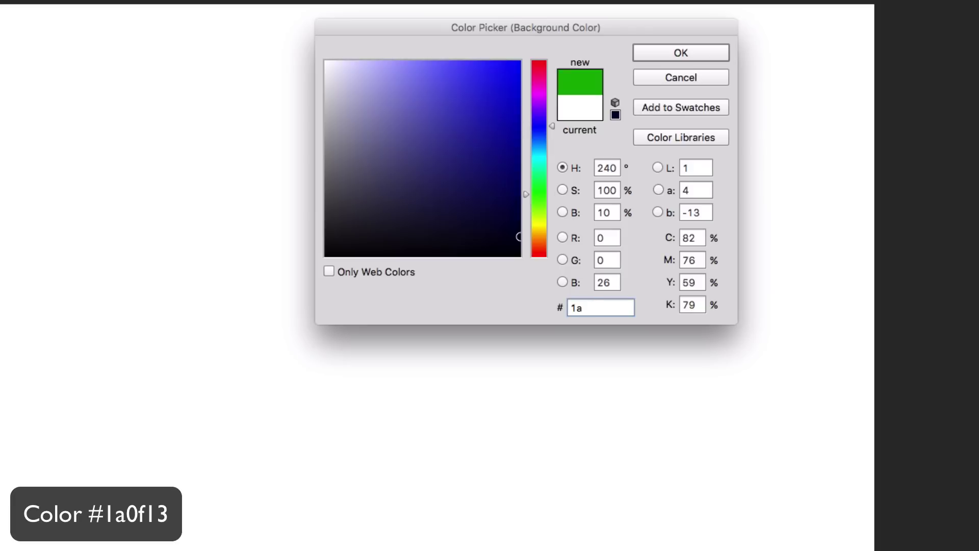
{"action": "type", "text": "0f1"}
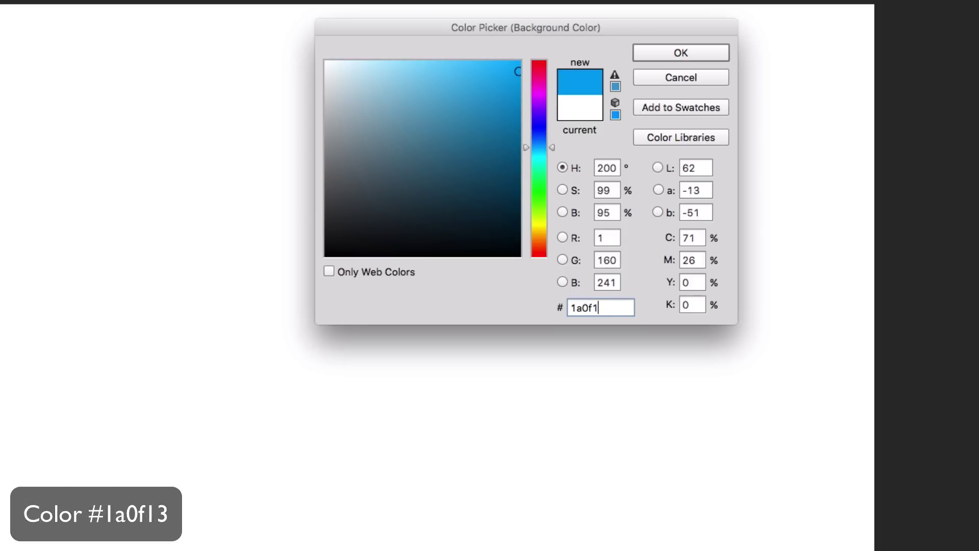
{"action": "type", "text": "3"}
{"action": "key", "text": "Return"}
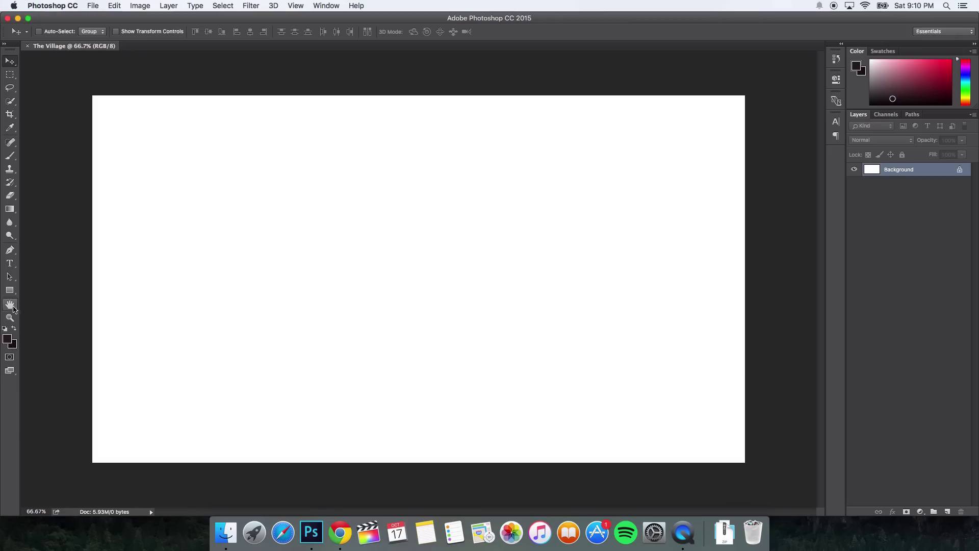
{"action": "left_click", "coordinate": [12, 345]}
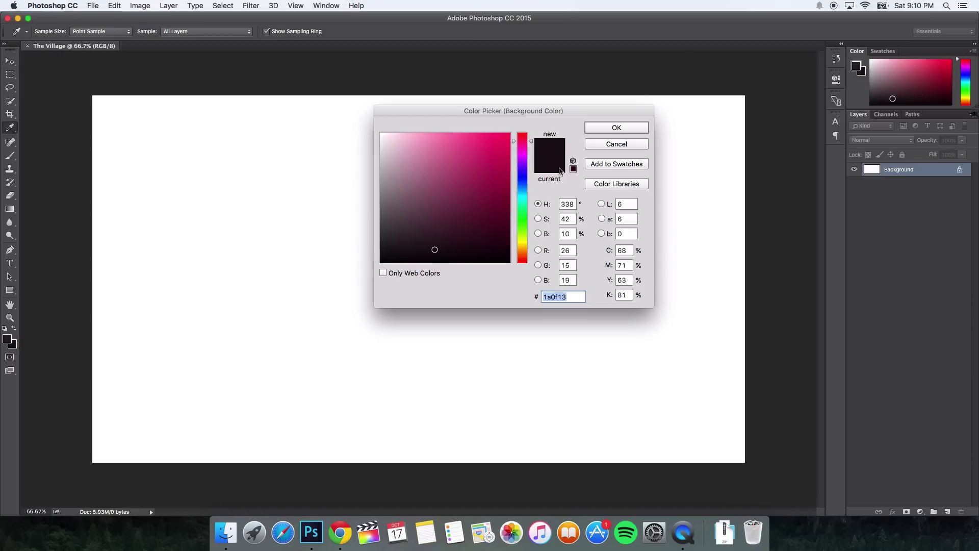
{"action": "left_click", "coordinate": [599, 143]}
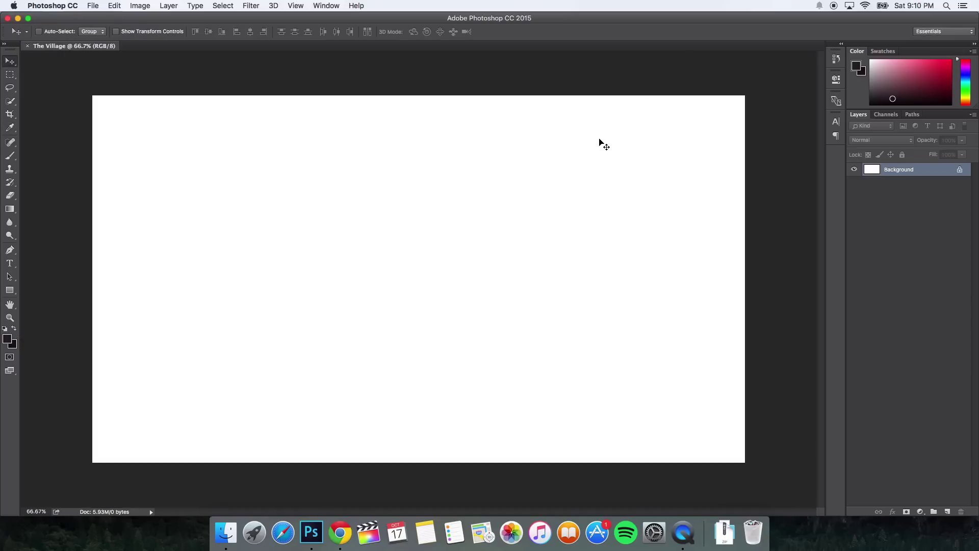
- Fill the Background layer with the foreground color and duplicate the layer
{"action": "key", "text": "alt+Delete"}
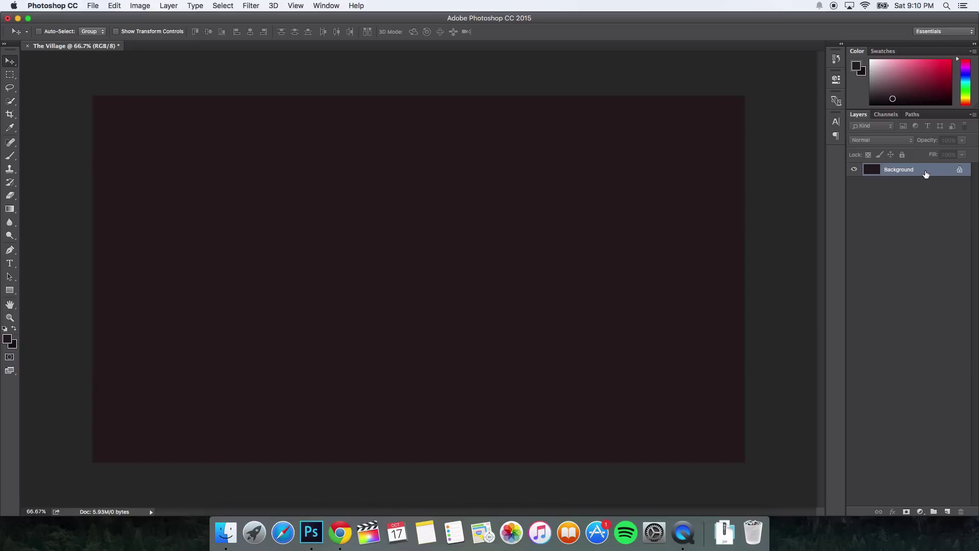
{"action": "left_click_drag", "start_coordinate": [924, 173], "coordinate": [948, 512]}
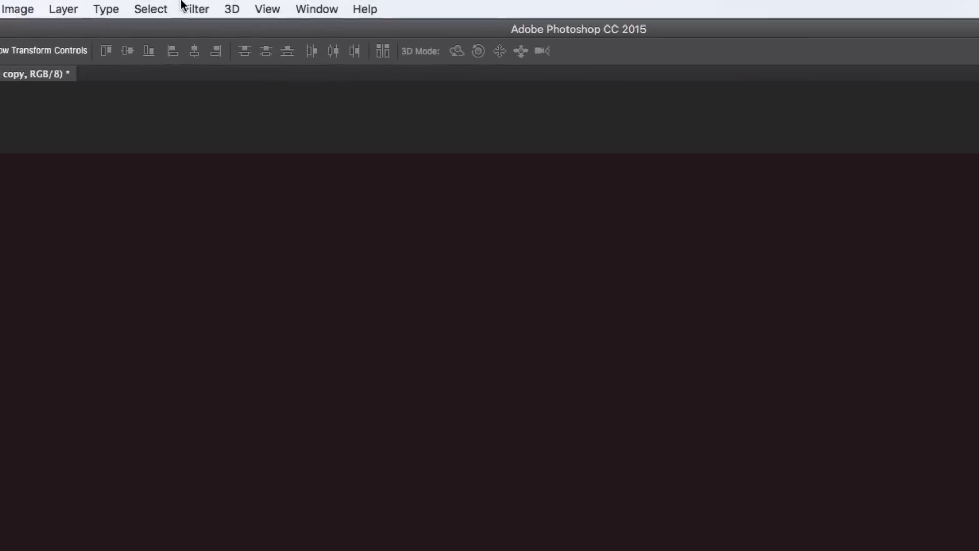
- Apply the Clouds render filter to the duplicated background layer
{"action": "left_click", "coordinate": [187, 8]}
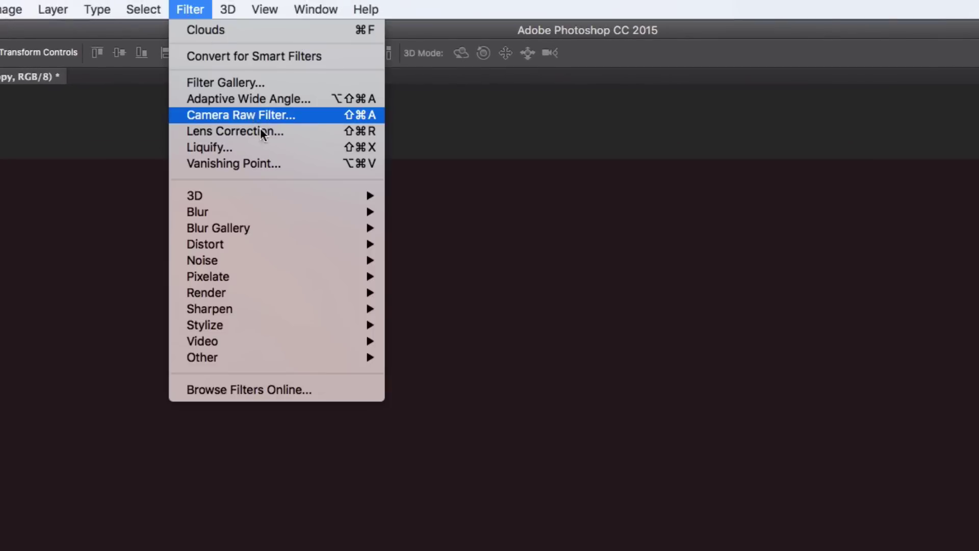
{"action": "mouse_move", "coordinate": [255, 292]}
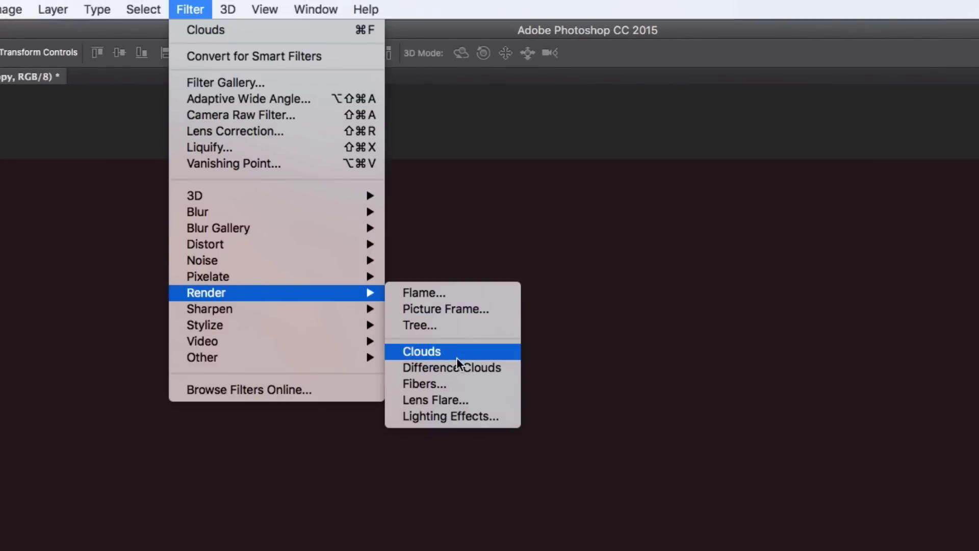
{"action": "left_click", "coordinate": [436, 354]}
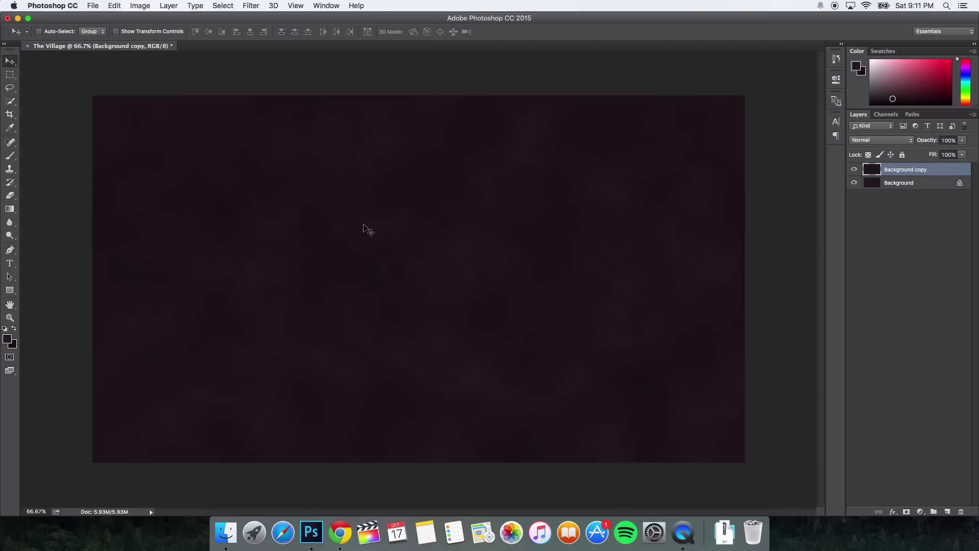
- Add an Inner Glow to the Background copy layer with the glow color #d0fbc1
{"action": "double_click", "coordinate": [948, 170]}
{"action": "left_click_drag", "start_coordinate": [634, 76], "coordinate": [635, 93]}
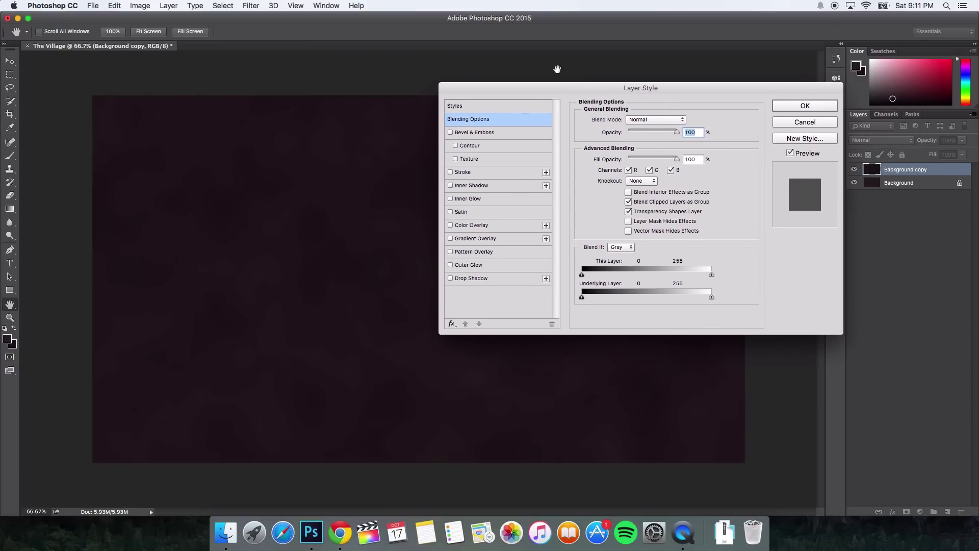
{"action": "left_click_drag", "start_coordinate": [557, 88], "coordinate": [523, 95]}
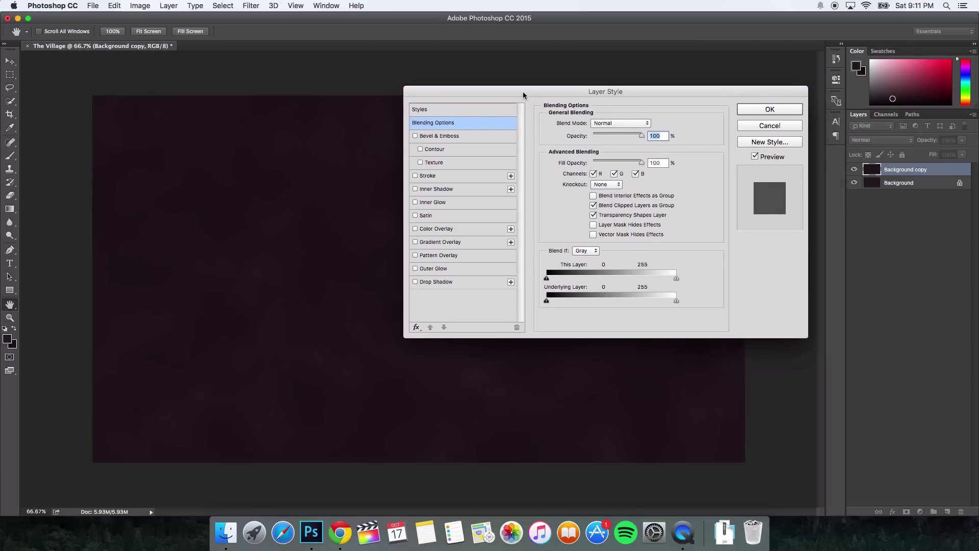
{"action": "left_click_drag", "start_coordinate": [523, 95], "coordinate": [525, 88]}
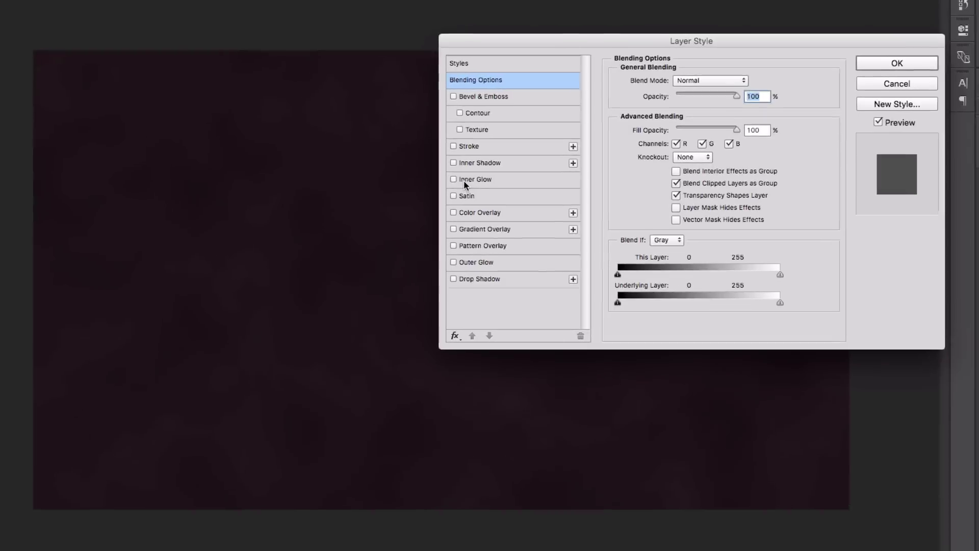
{"action": "left_click", "coordinate": [465, 180]}
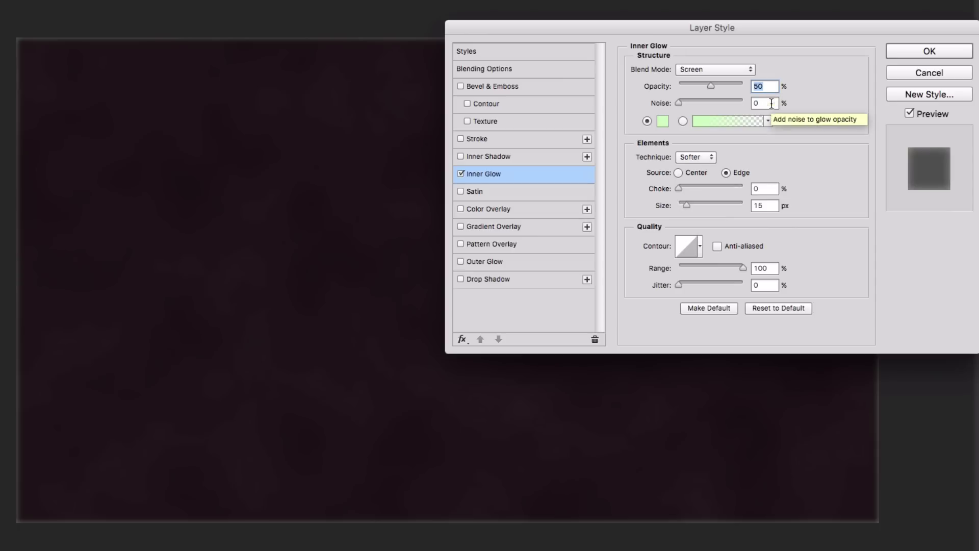
{"action": "left_click", "coordinate": [663, 122]}
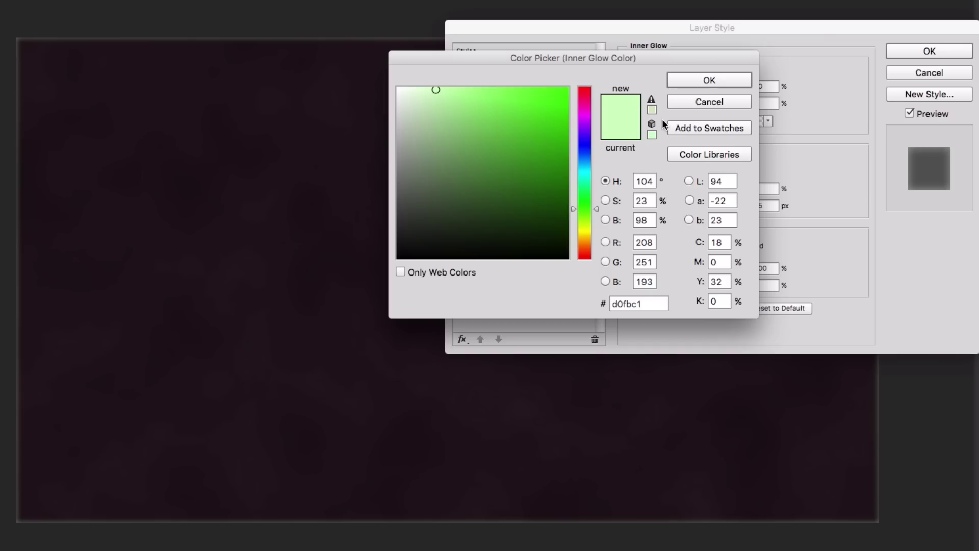
{"action": "left_click_drag", "start_coordinate": [604, 45], "coordinate": [715, 49]}
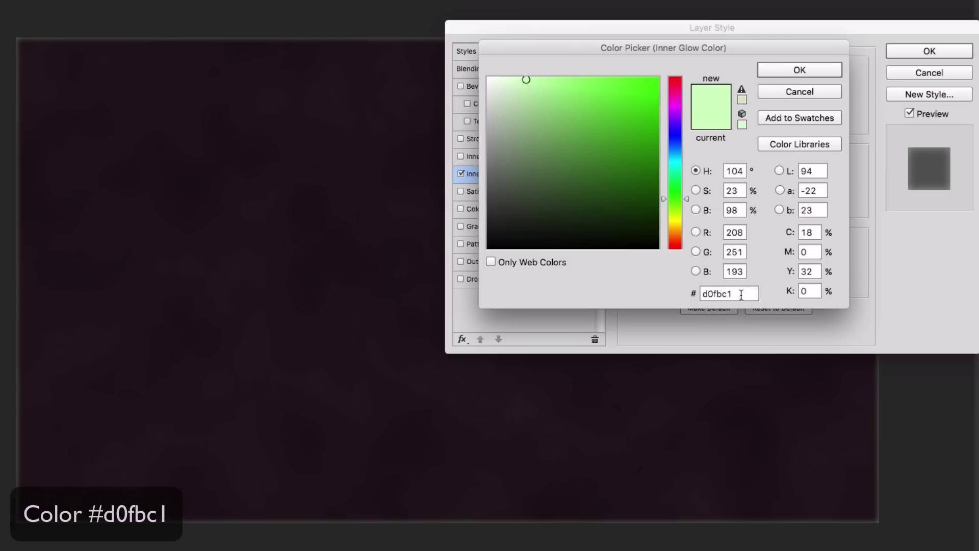
{"action": "left_click", "coordinate": [802, 72]}
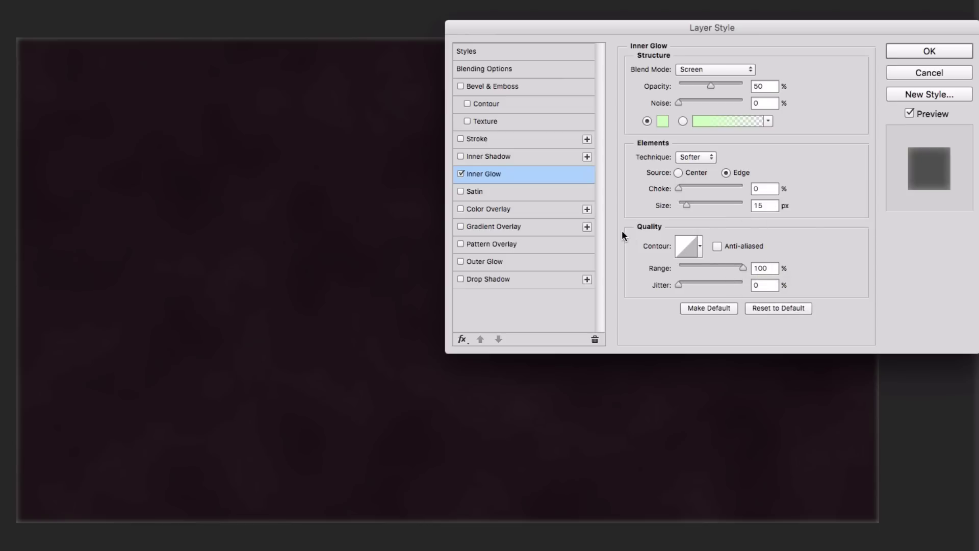
- Use the gradient fill for the Inner Glow, with #d0fbc1 as the color of its starting stop
{"action": "left_click", "coordinate": [717, 119]}
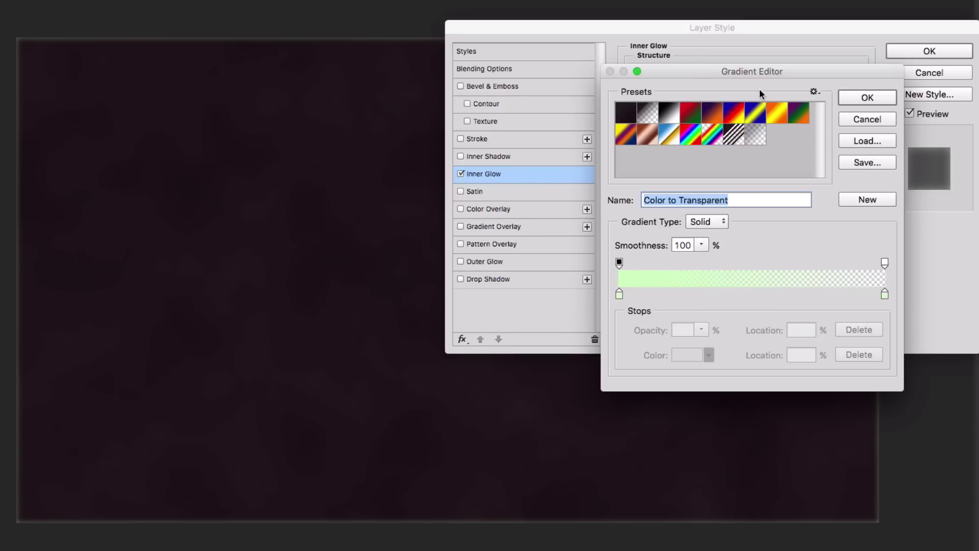
{"action": "left_click", "coordinate": [854, 100]}
{"action": "left_click", "coordinate": [704, 118]}
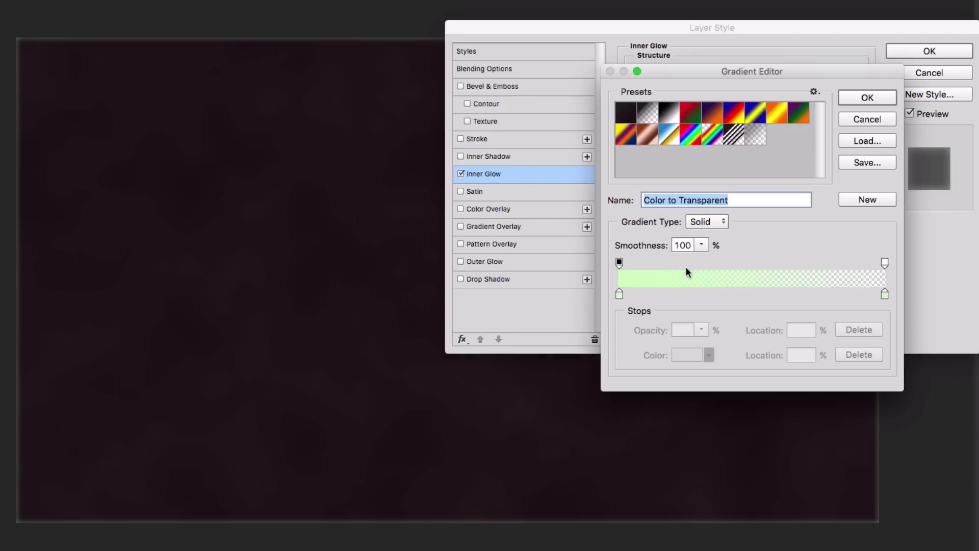
{"action": "left_click", "coordinate": [619, 294]}
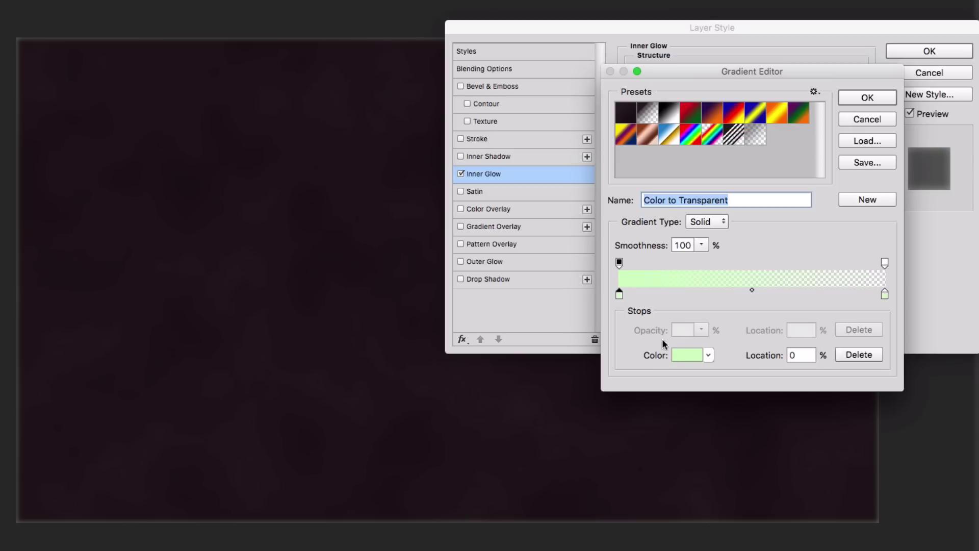
{"action": "left_click", "coordinate": [685, 357]}
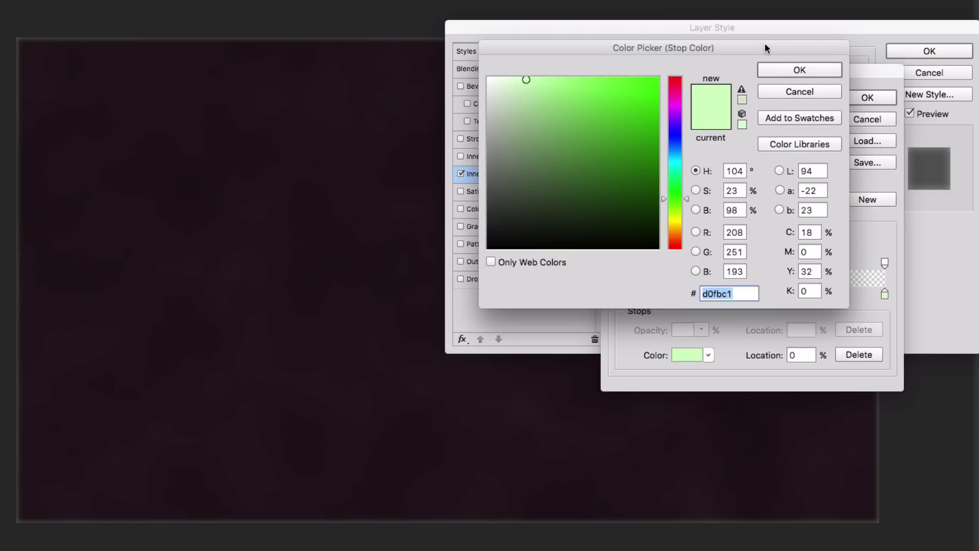
{"action": "left_click", "coordinate": [780, 71]}
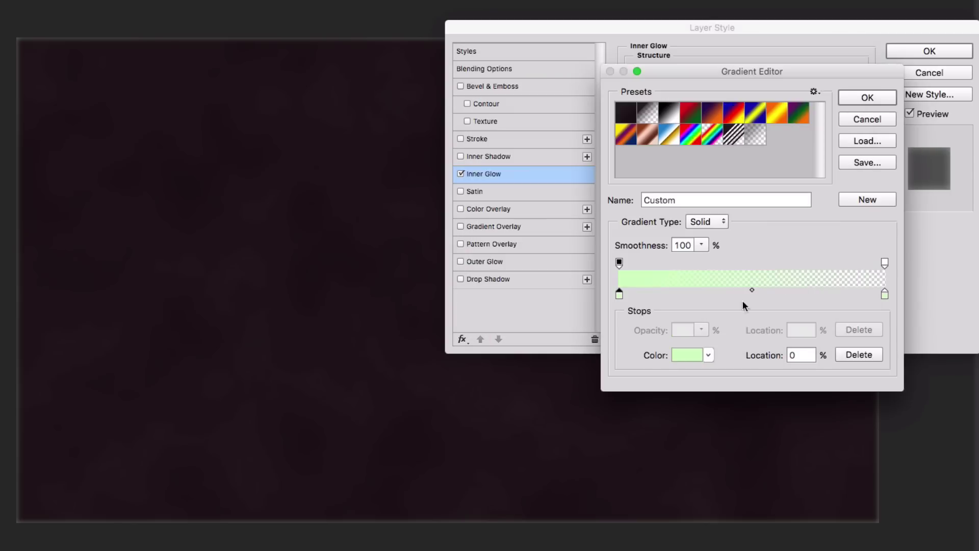
{"action": "left_click", "coordinate": [867, 97]}
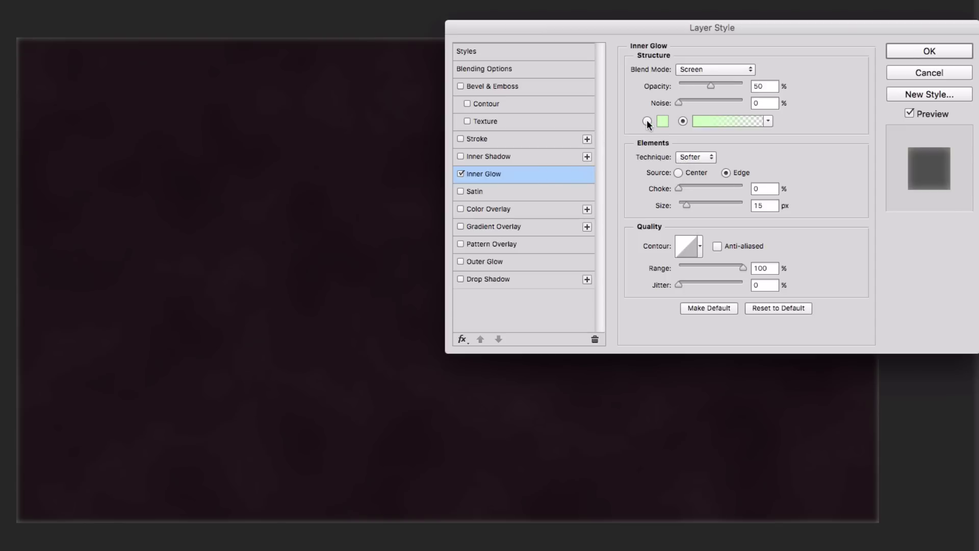
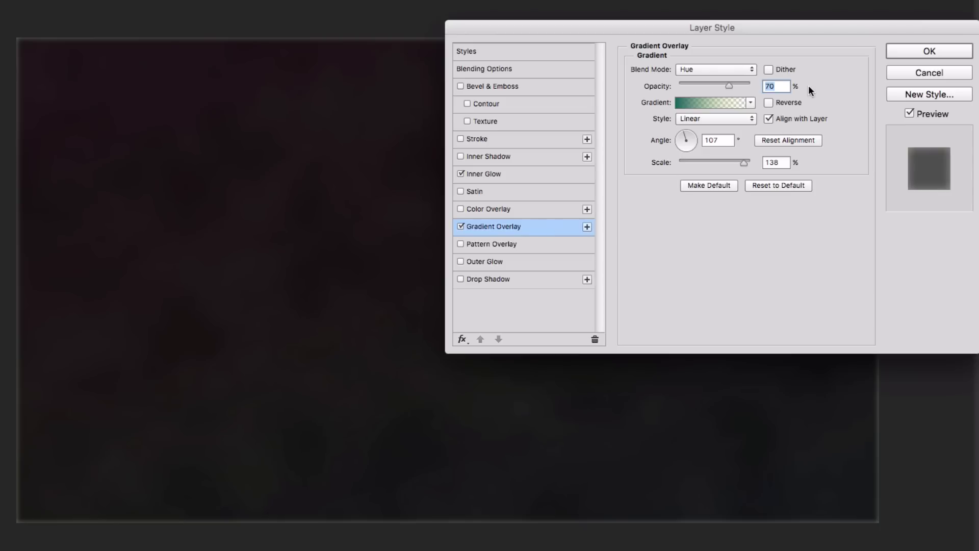
- Try the Gradient Overlay in Normal blend mode and set it back to Hue
{"action": "left_click", "coordinate": [705, 69]}
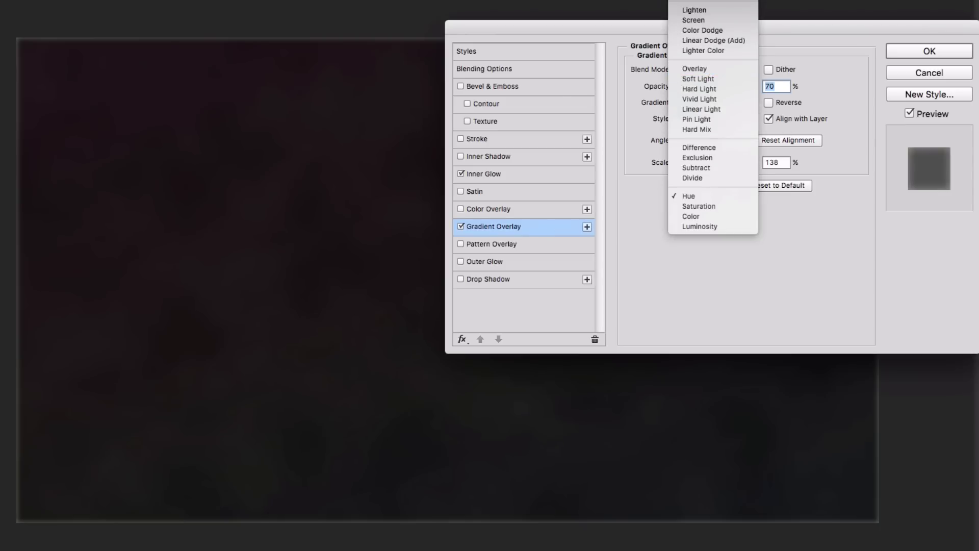
{"action": "scroll", "coordinate": [709, 48], "scroll_direction": "up", "scroll_amount": 5}
{"action": "left_click", "coordinate": [709, 48]}
{"action": "left_click", "coordinate": [709, 69]}
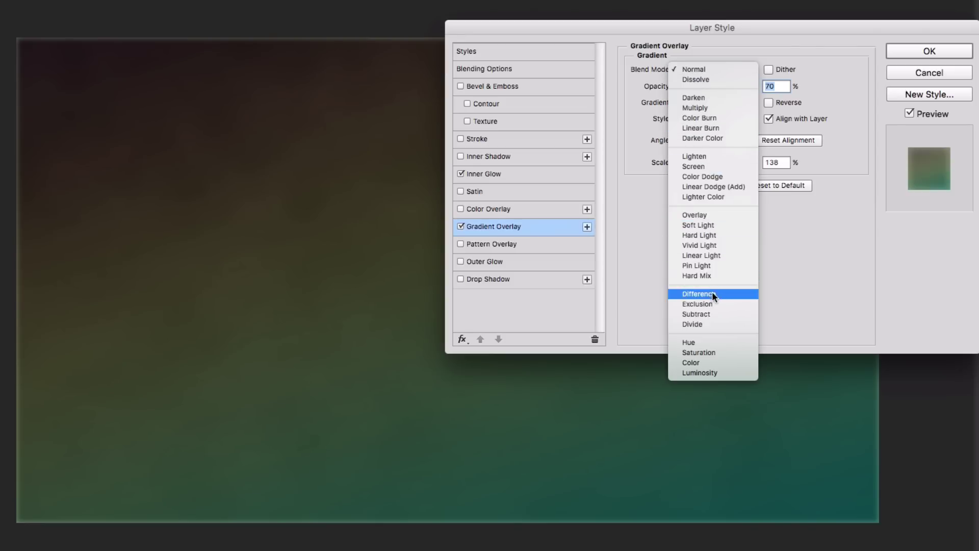
{"action": "left_click", "coordinate": [714, 341]}
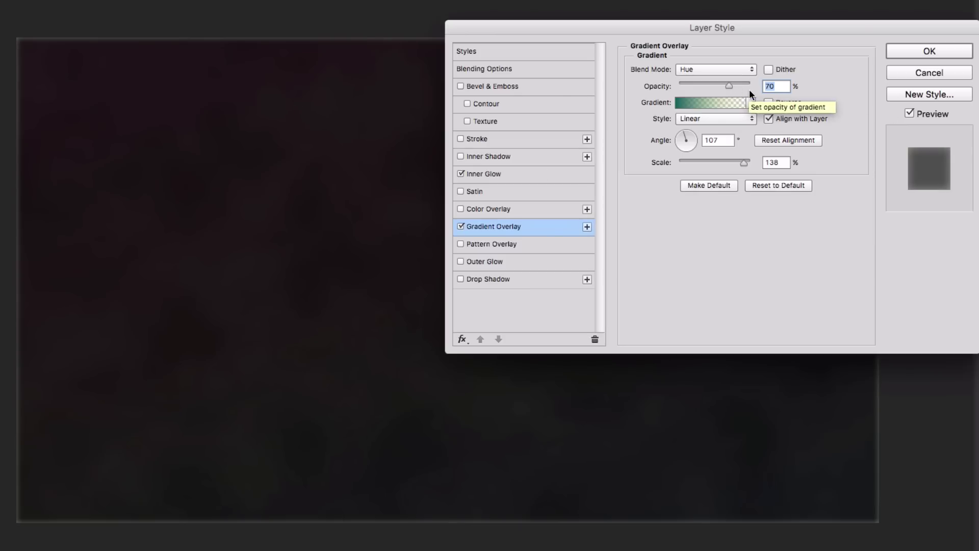
{"action": "left_click", "coordinate": [703, 105]}
{"action": "left_click_drag", "start_coordinate": [703, 72], "coordinate": [708, 55]}
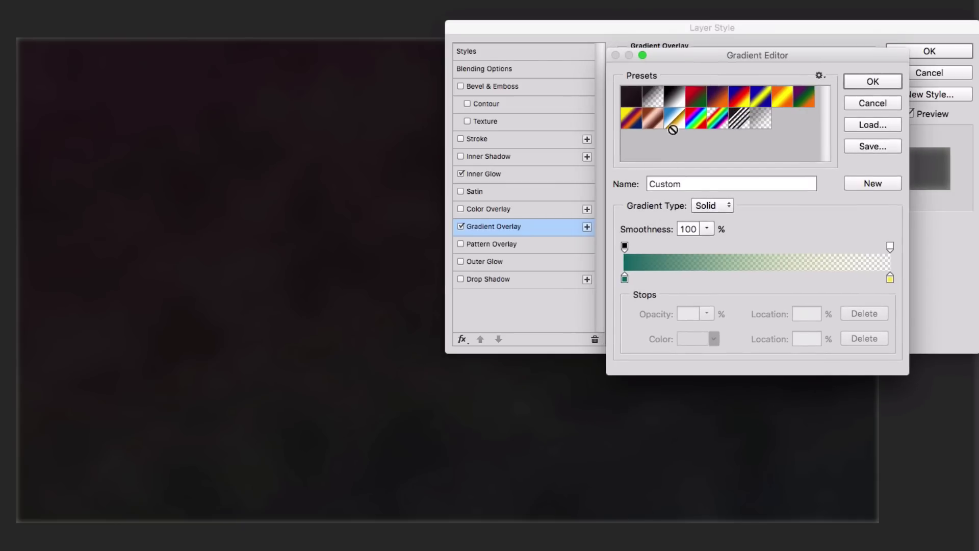
{"action": "left_click", "coordinate": [674, 97]}
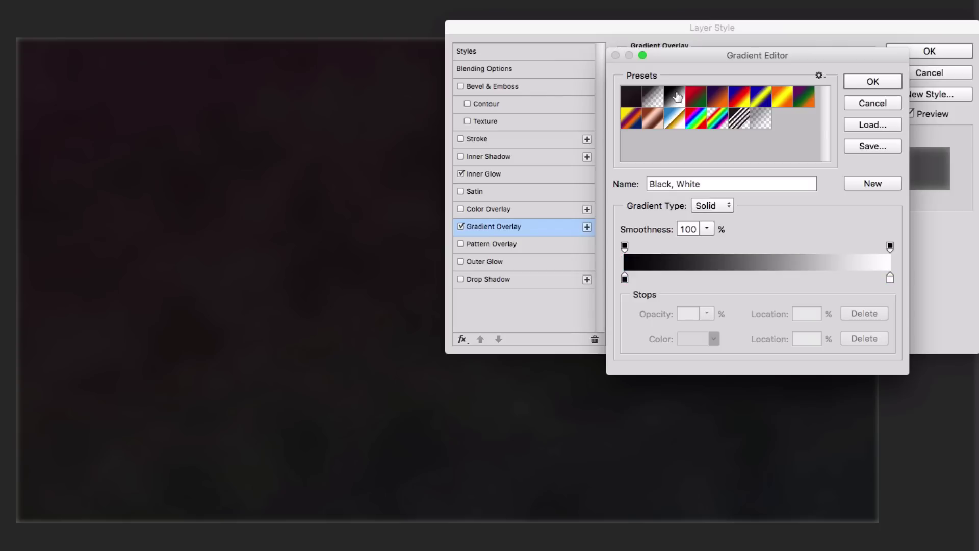
{"action": "left_click", "coordinate": [655, 101]}
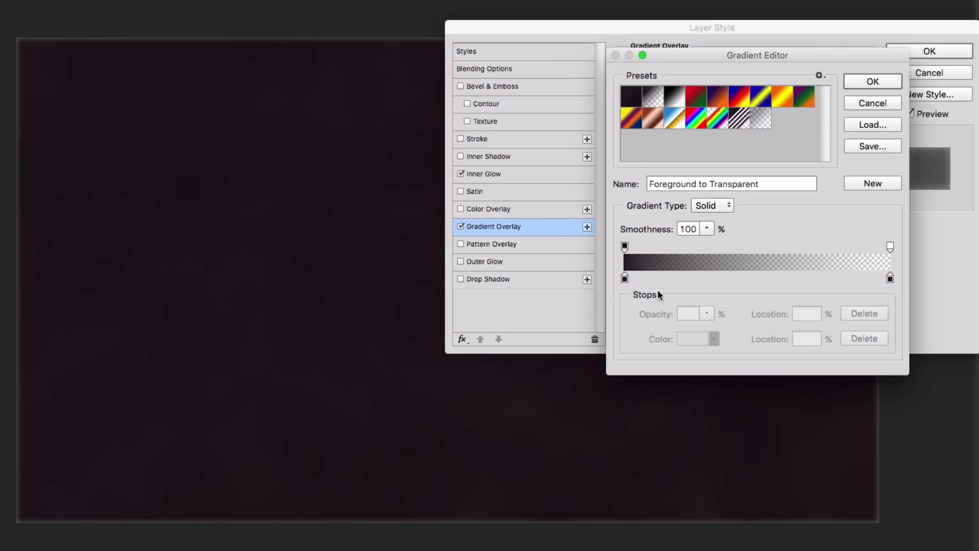
{"action": "left_click", "coordinate": [624, 279]}
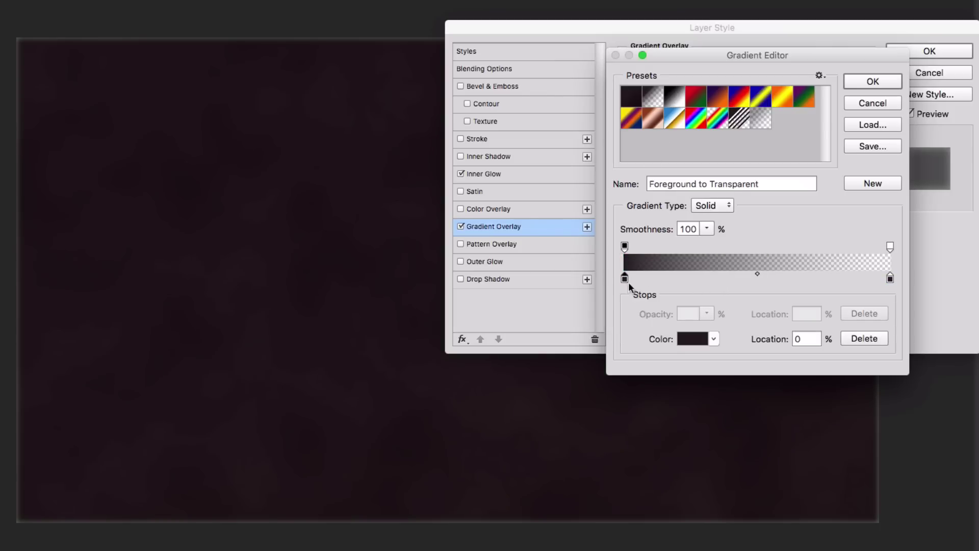
{"action": "left_click", "coordinate": [691, 343]}
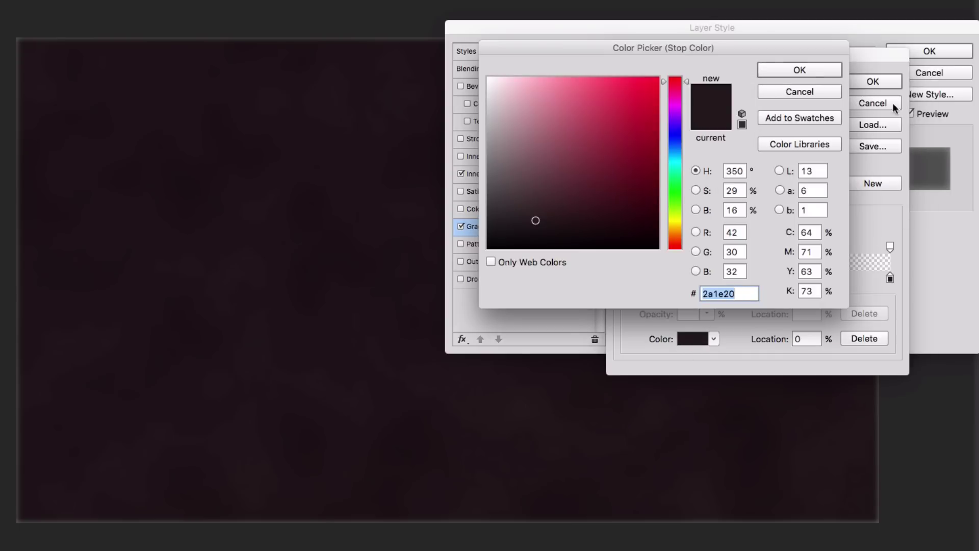
{"action": "left_click", "coordinate": [833, 94]}
{"action": "left_click", "coordinate": [859, 105]}
- Edit the Gradient Overlay's gradient and confirm #016f6e as the color of the stop at location 0%
{"action": "left_click", "coordinate": [709, 101]}
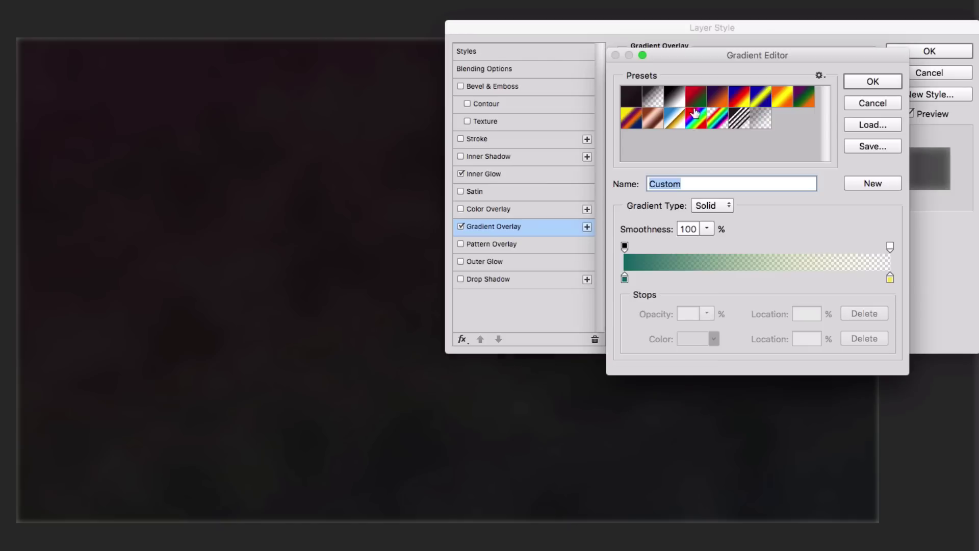
{"action": "left_click", "coordinate": [624, 278]}
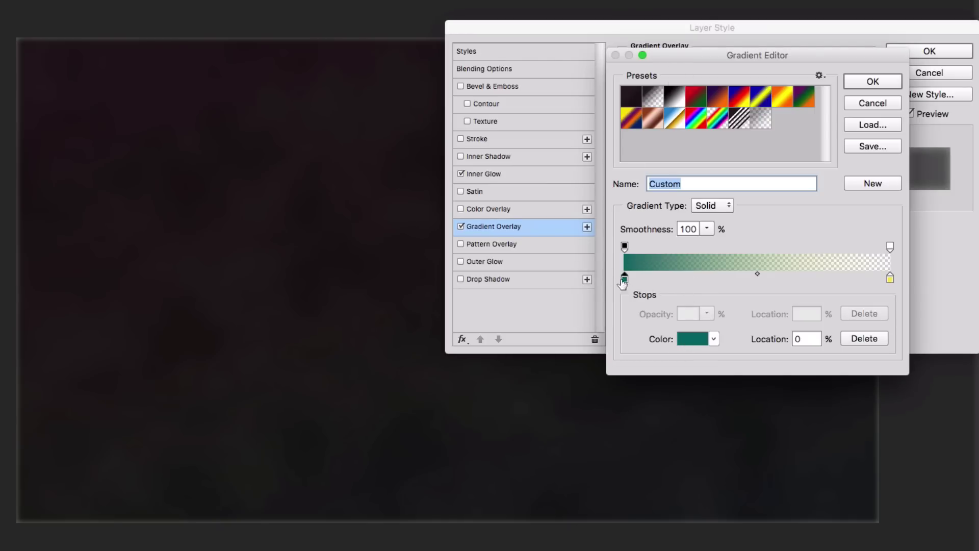
{"action": "left_click", "coordinate": [695, 340]}
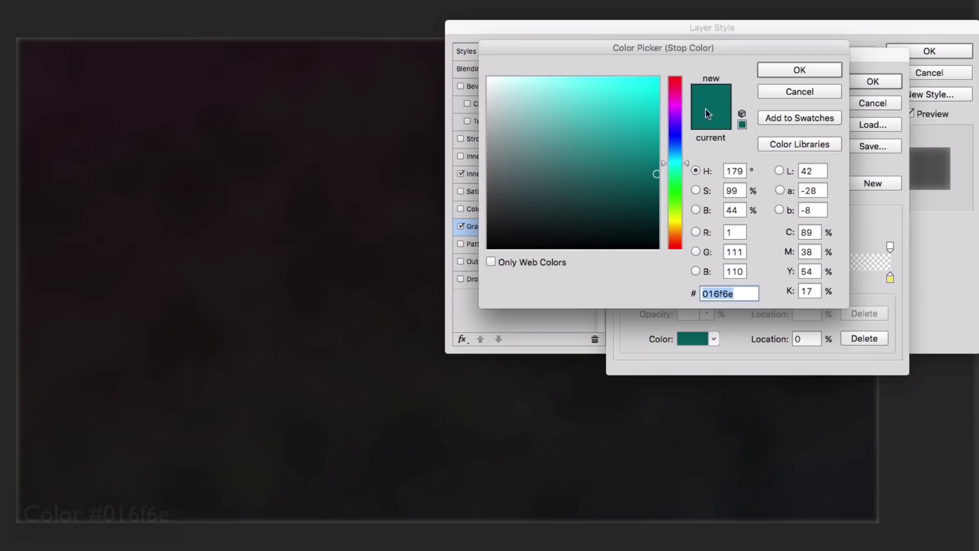
{"action": "left_click", "coordinate": [797, 70]}
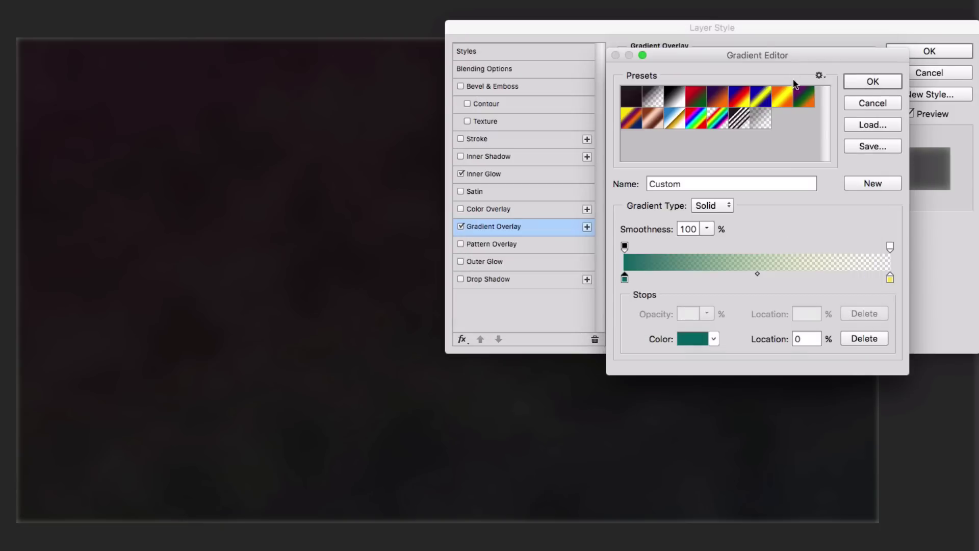
- Confirm #fee847 as the color of the gradient's stop at location 100% and apply the layer style
{"action": "left_click", "coordinate": [889, 279]}
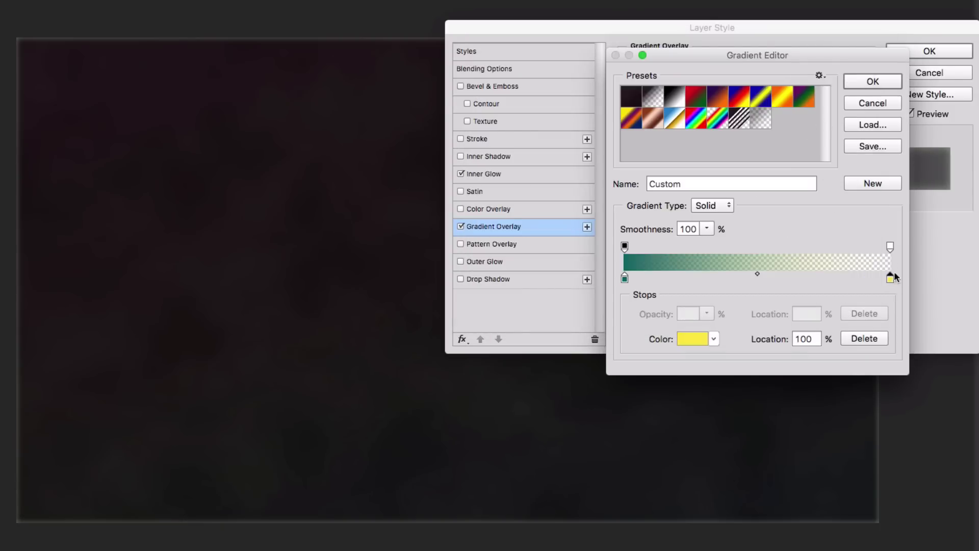
{"action": "left_click", "coordinate": [693, 340]}
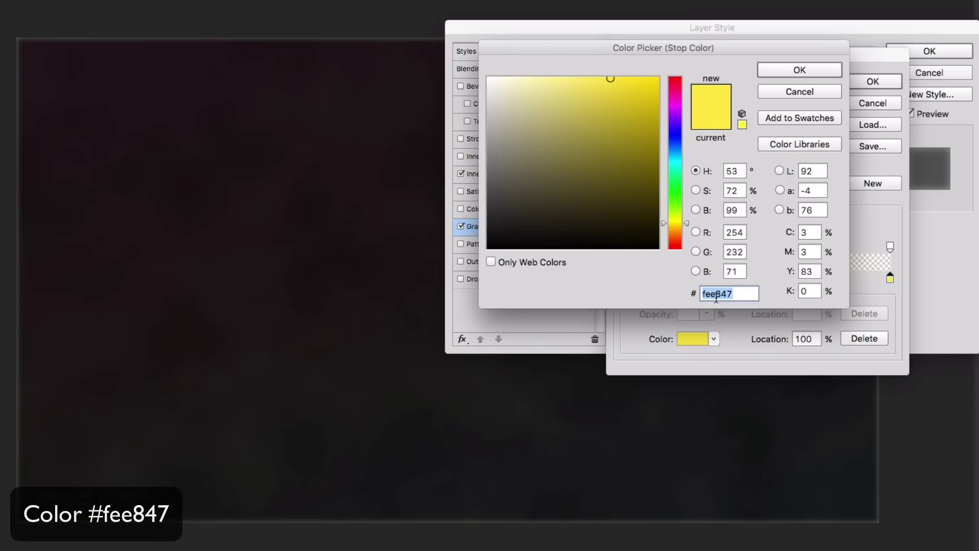
{"action": "left_click", "coordinate": [799, 70]}
{"action": "left_click", "coordinate": [848, 80]}
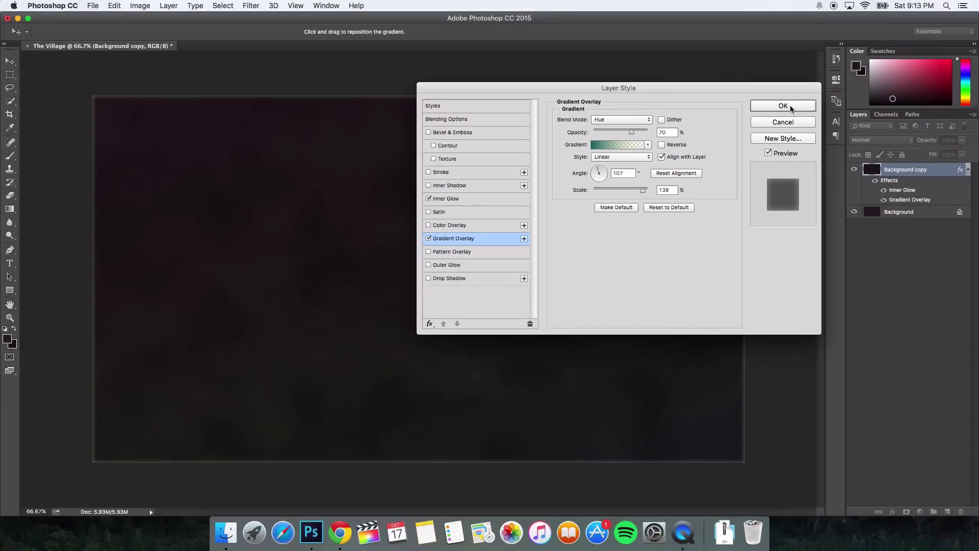
{"action": "left_click", "coordinate": [929, 51]}
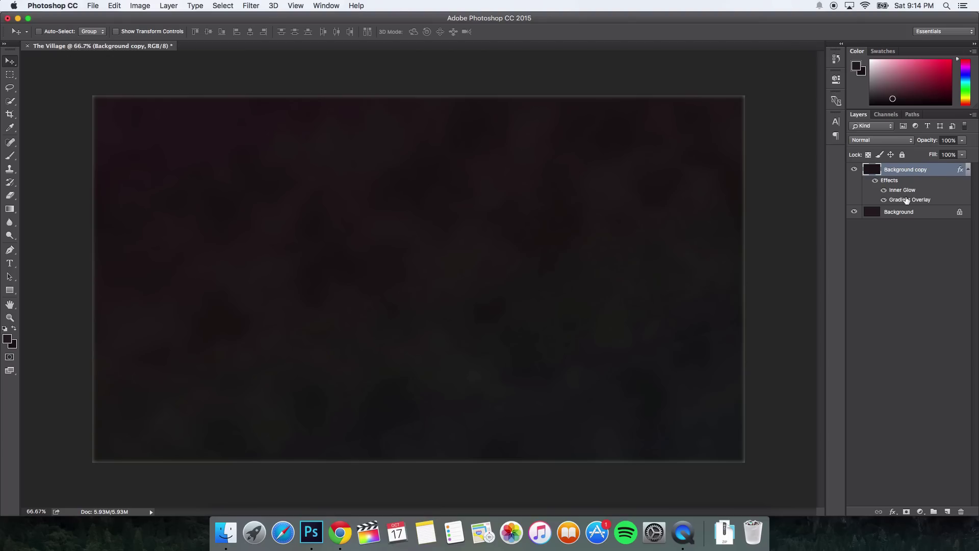
- Add a Levels adjustment layer with shadow input 8 and midtone input 1.21, and hide it to compare the result
{"action": "left_click", "coordinate": [921, 511]}
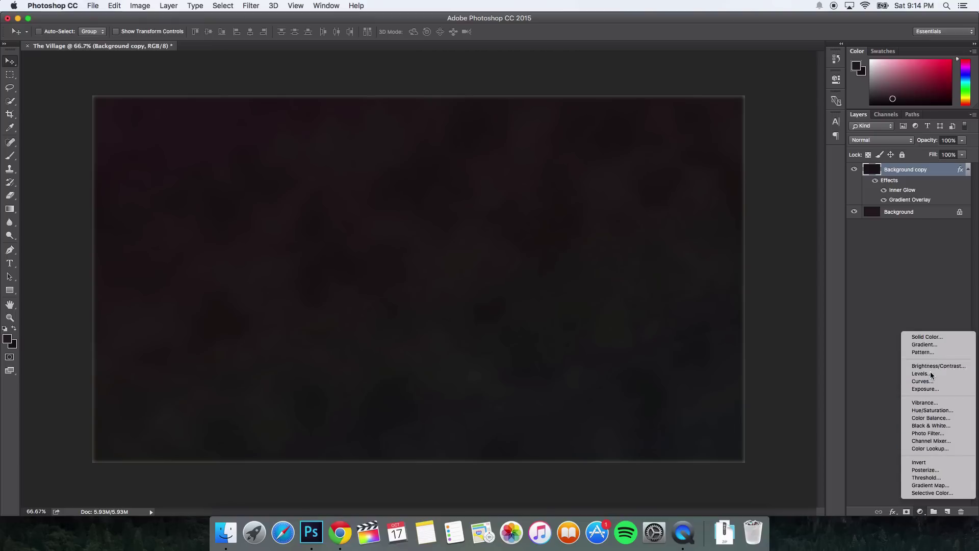
{"action": "key", "text": "Escape"}
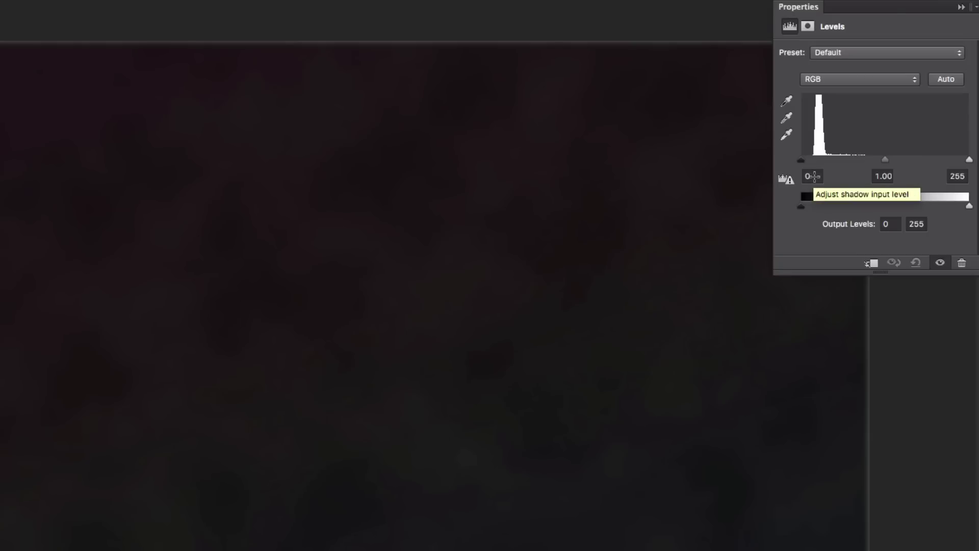
{"action": "left_click", "coordinate": [814, 175]}
{"action": "type", "text": "8"}
{"action": "left_click", "coordinate": [883, 176]}
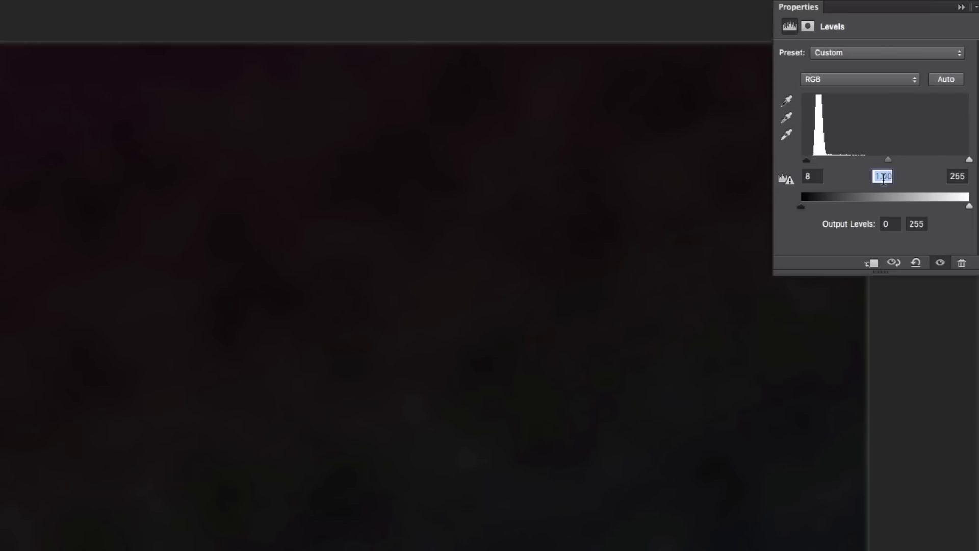
{"action": "type", "text": "1.21"}
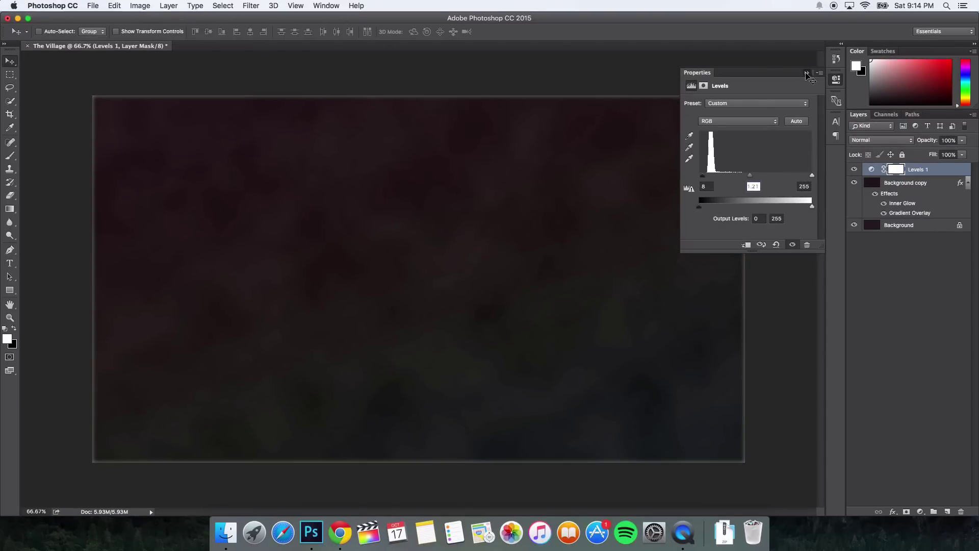
{"action": "left_click", "coordinate": [806, 73]}
{"action": "left_click", "coordinate": [854, 169]}
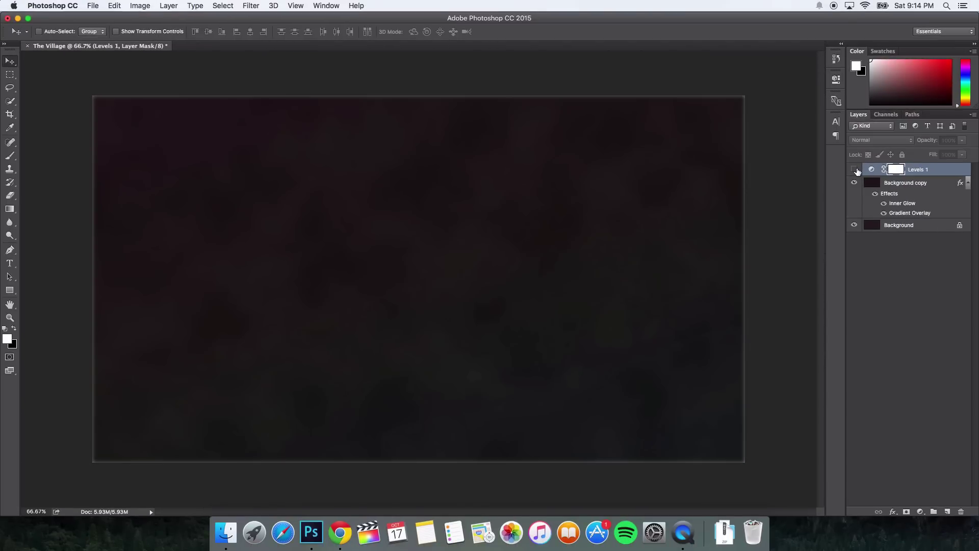
- Hide and show the Background copy layer's effects to compare the result, and turn the Levels adjustment layer back on
{"action": "left_click", "coordinate": [875, 194]}
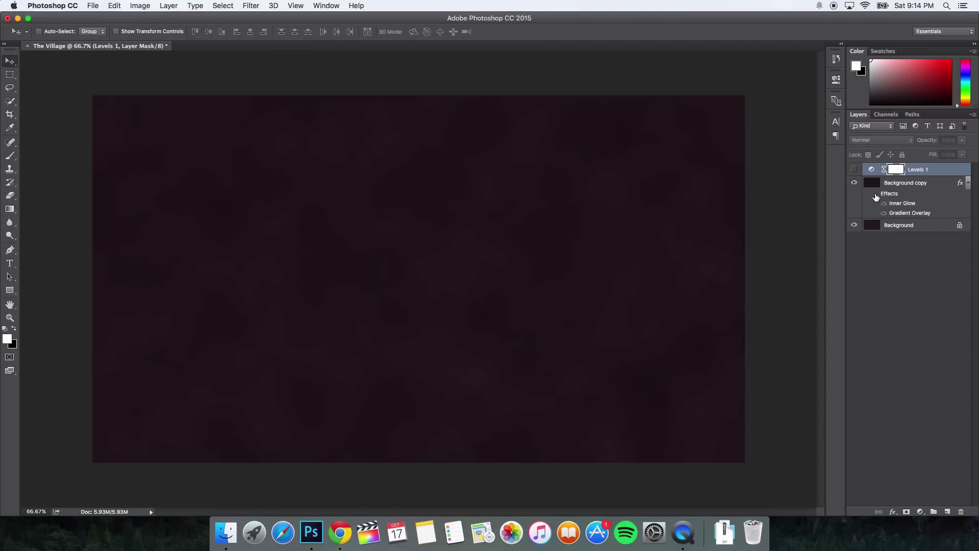
{"action": "left_click", "coordinate": [875, 194]}
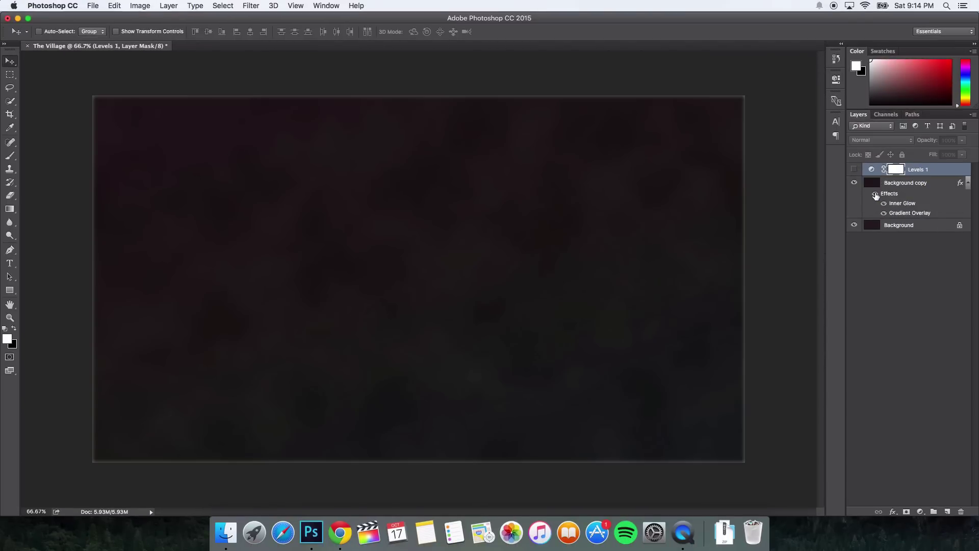
{"action": "left_click", "coordinate": [855, 169]}
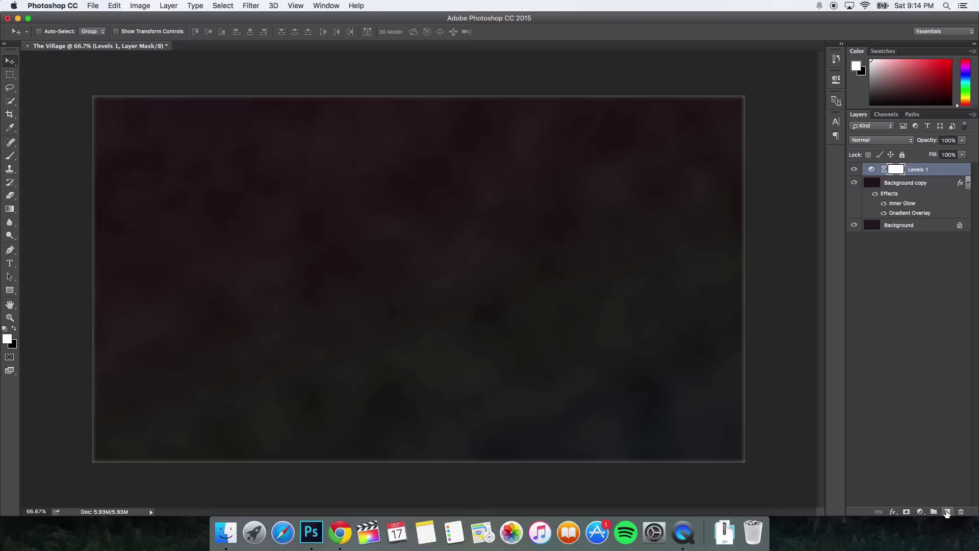
- Add a new empty layer above the Levels adjustment and set the foreground color to #2b1c1f
{"action": "left_click", "coordinate": [947, 512]}
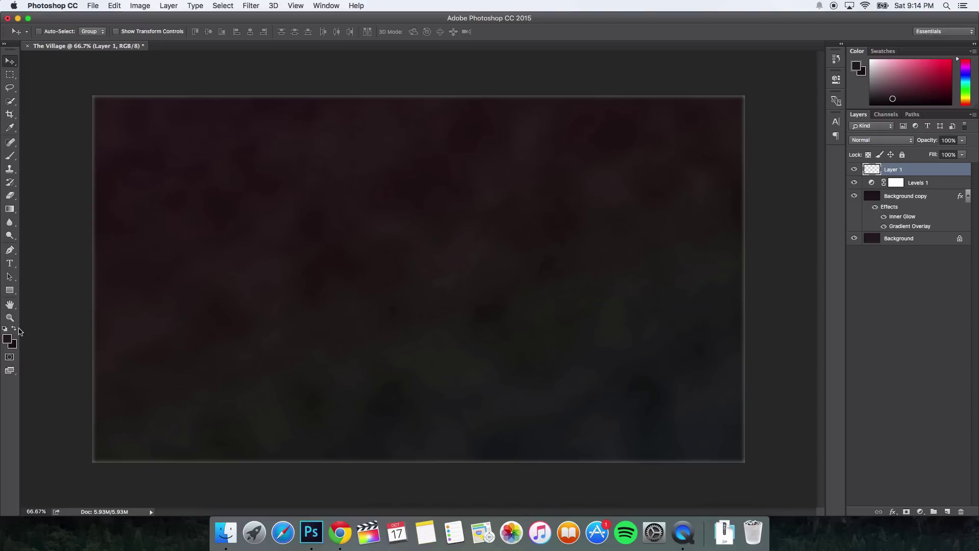
{"action": "left_click", "coordinate": [5, 338]}
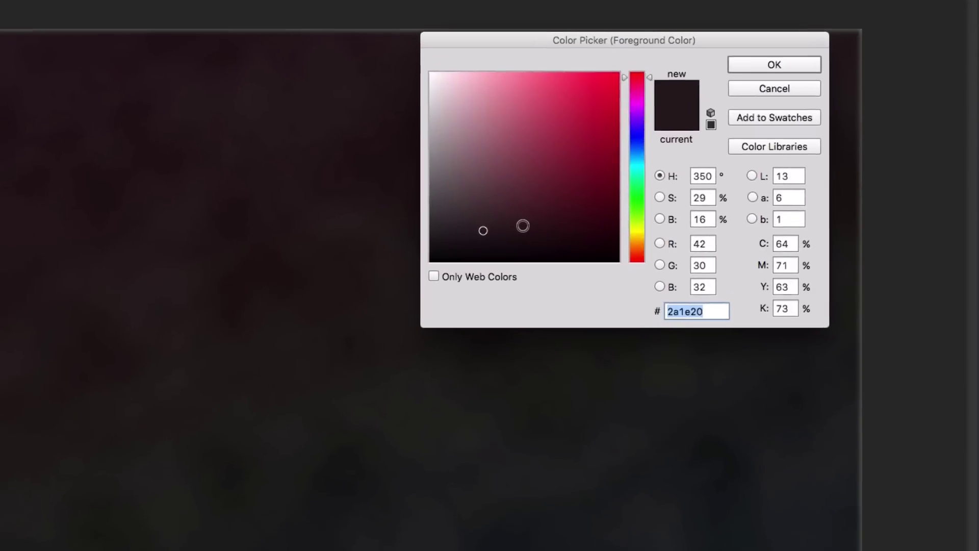
{"action": "type", "text": "2b1"}
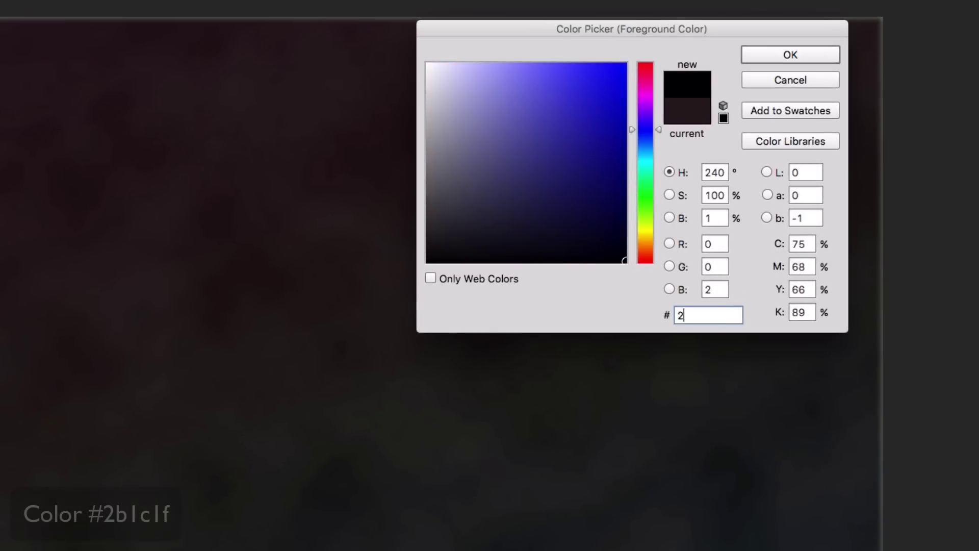
{"action": "type", "text": "c1f"}
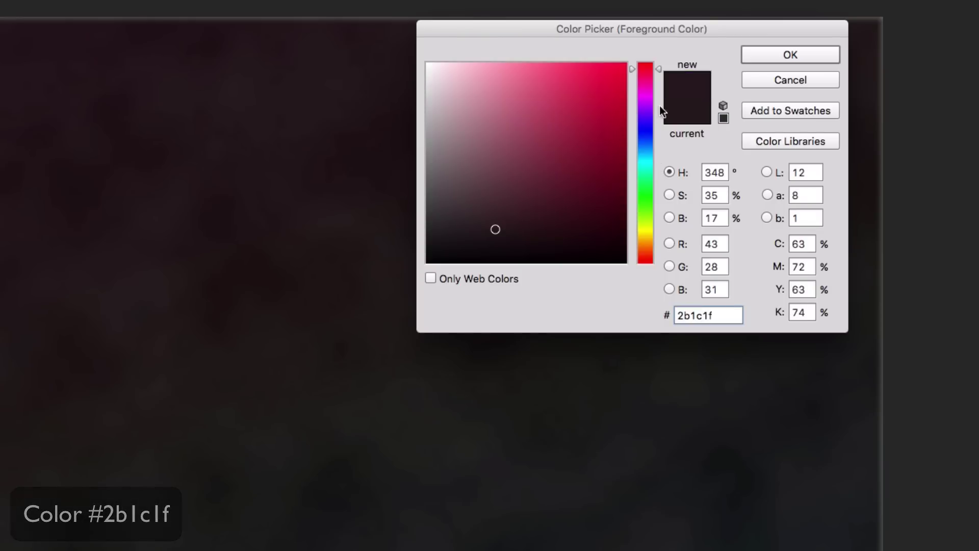
{"action": "left_click", "coordinate": [768, 58]}
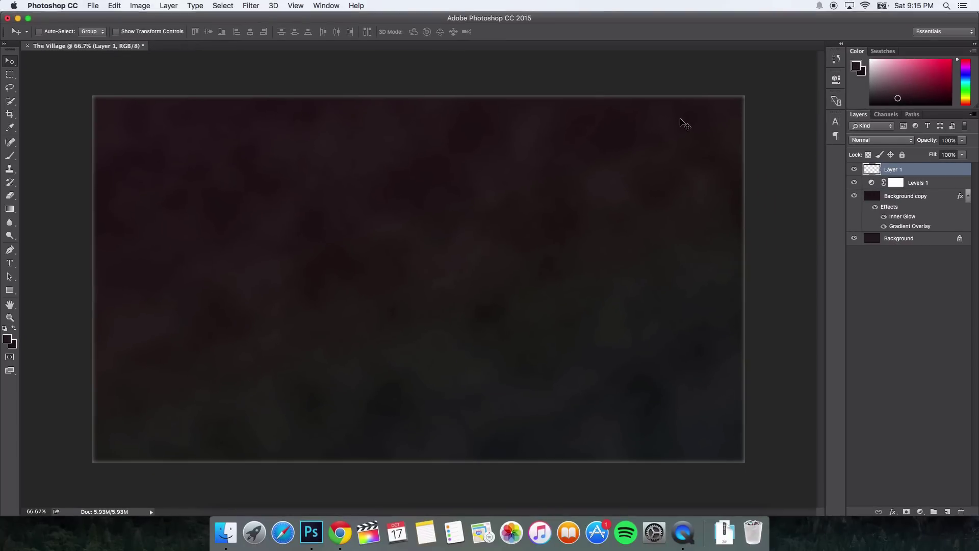
- Activate the Brush tool and choose the first soft round brush from the presets
{"action": "key", "text": "b"}
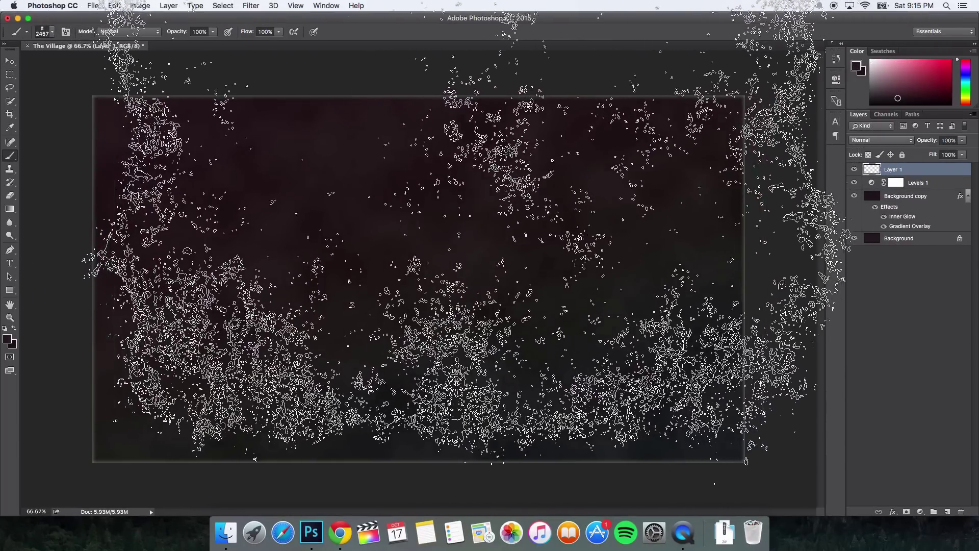
{"action": "right_click", "coordinate": [477, 199]}
{"action": "scroll", "coordinate": [507, 275], "scroll_direction": "up", "scroll_amount": 15}
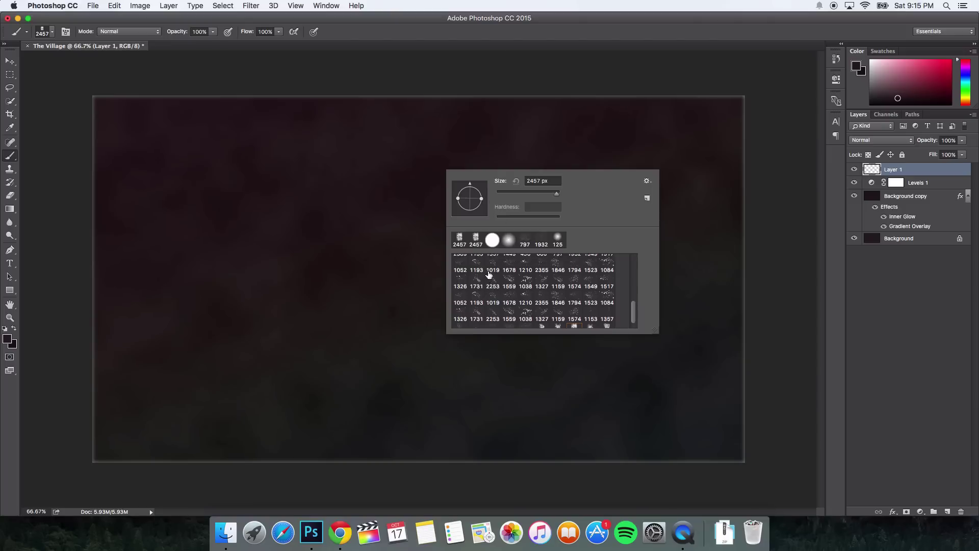
{"action": "left_click", "coordinate": [461, 260]}
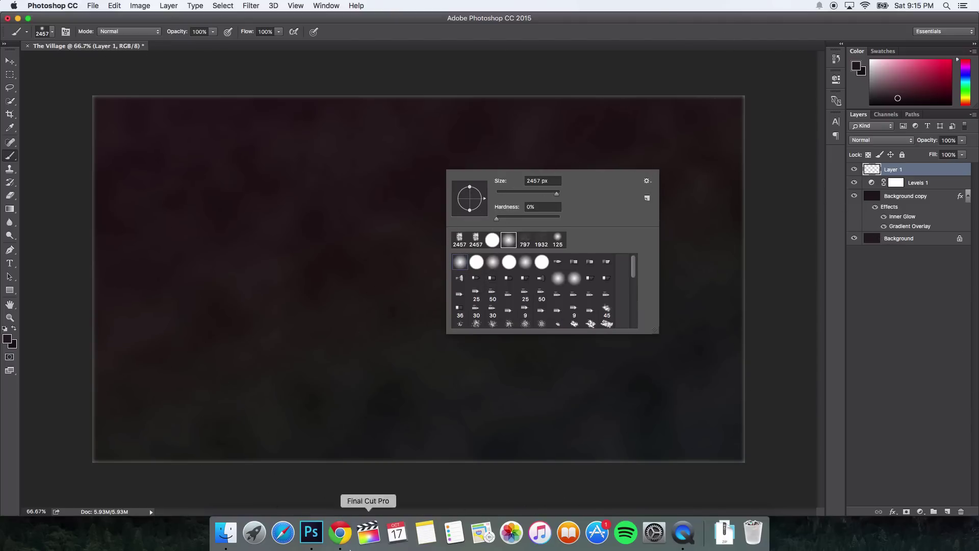
- Switch to Finder, go to the Downloads folder and open the GrungeK1.abr brush file in Photoshop
{"action": "left_click", "coordinate": [226, 532]}
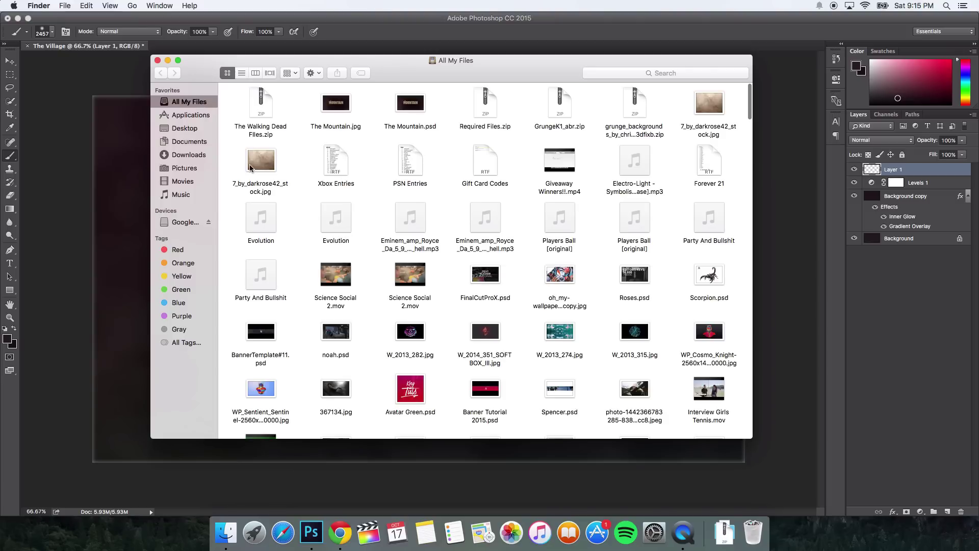
{"action": "left_click", "coordinate": [196, 156]}
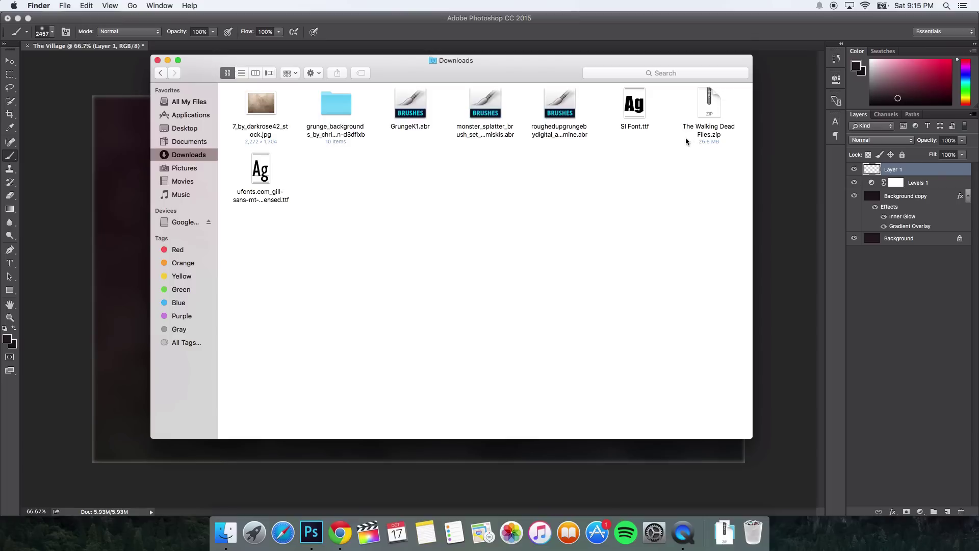
{"action": "left_click_drag", "start_coordinate": [499, 75], "coordinate": [492, 70]}
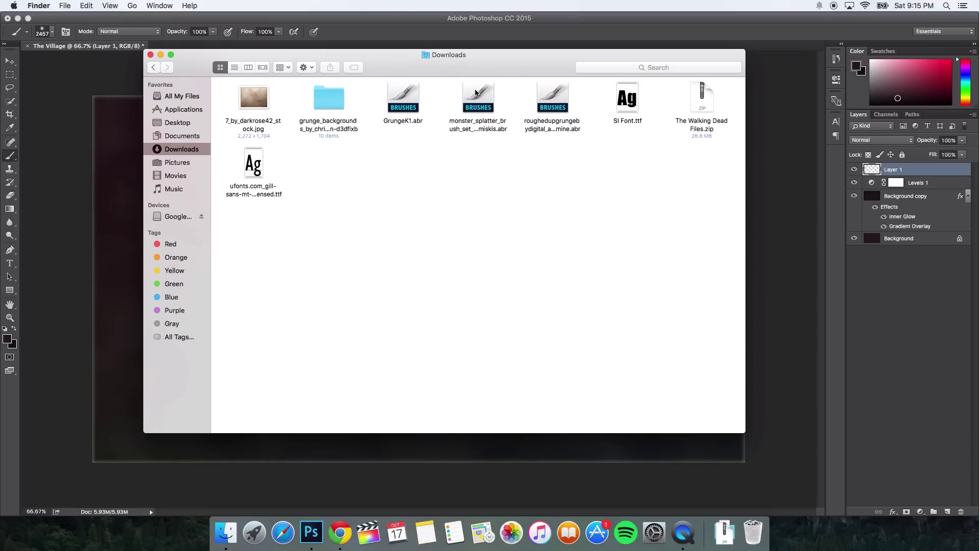
{"action": "mouse_move", "coordinate": [591, 172]}
{"action": "left_mouse_down"}
{"action": "mouse_move", "coordinate": [435, 79]}
{"action": "mouse_move", "coordinate": [404, 94]}
{"action": "mouse_move", "coordinate": [524, 173]}
{"action": "left_mouse_up"}
{"action": "left_click", "coordinate": [398, 112]}
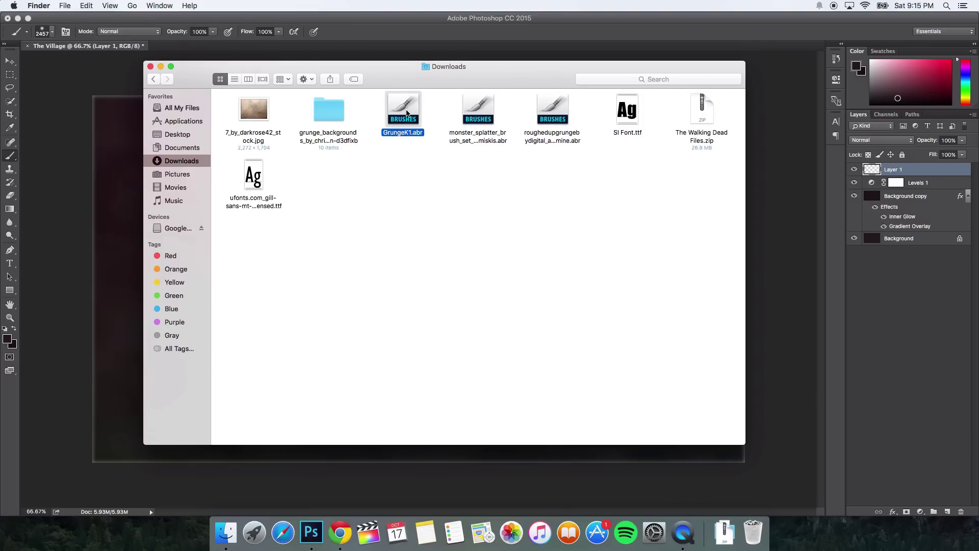
{"action": "double_click", "coordinate": [407, 114]}
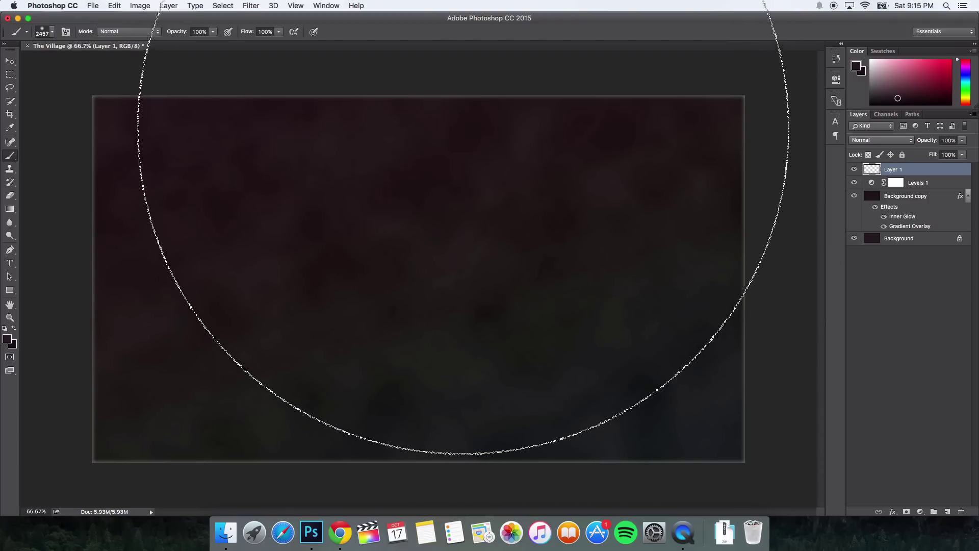
- Load the GrungeK1.abr brush set from Downloads into the brush presets
{"action": "right_click", "coordinate": [467, 131]}
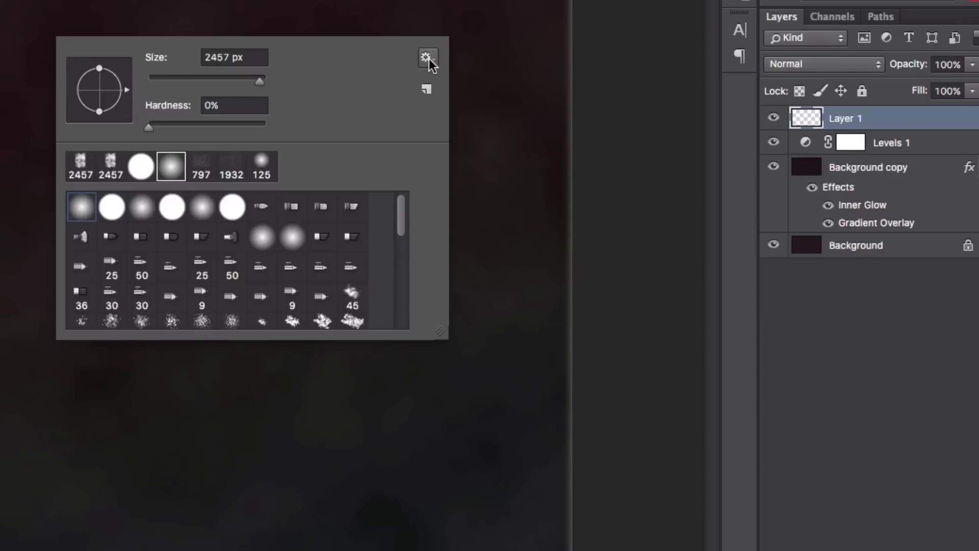
{"action": "left_click", "coordinate": [426, 58]}
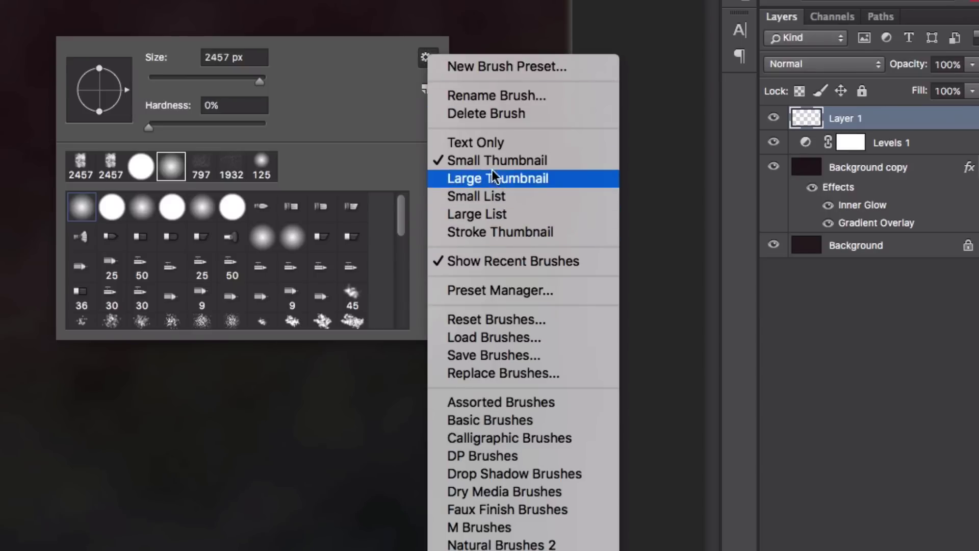
{"action": "left_click", "coordinate": [473, 339]}
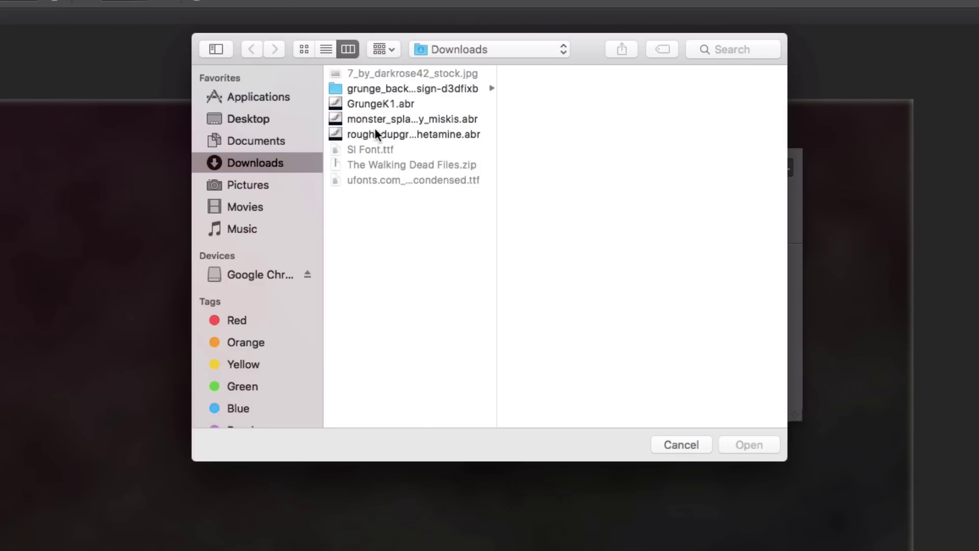
{"action": "left_click", "coordinate": [382, 102]}
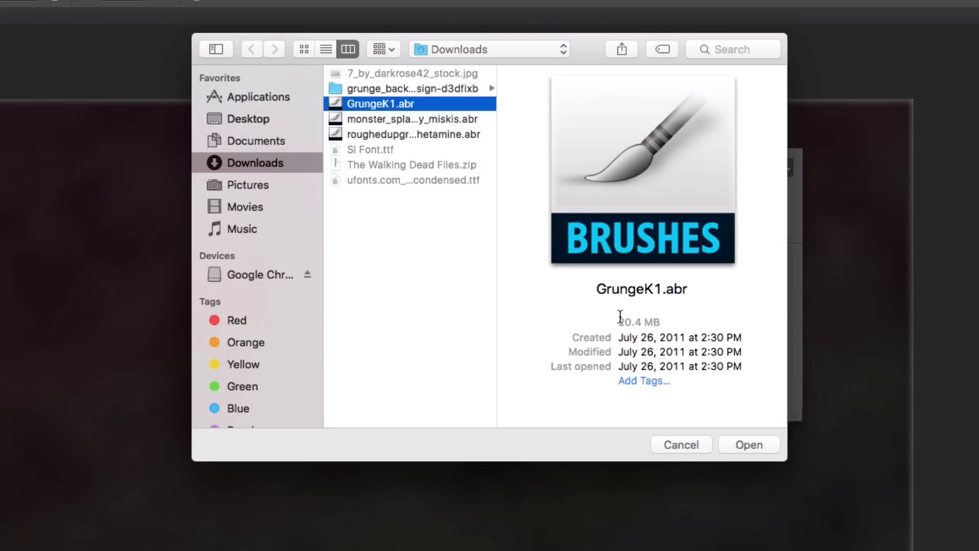
{"action": "left_click", "coordinate": [754, 443]}
- Choose the 2389 px grunge brush among the last brush presets
{"action": "left_click_drag", "start_coordinate": [758, 311], "coordinate": [758, 387]}
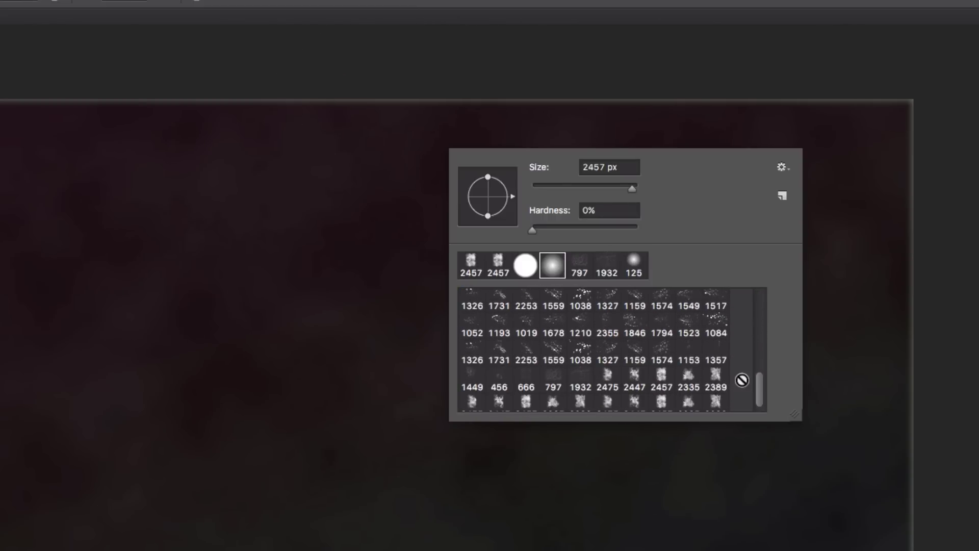
{"action": "scroll", "coordinate": [758, 390], "scroll_direction": "down", "scroll_amount": 1}
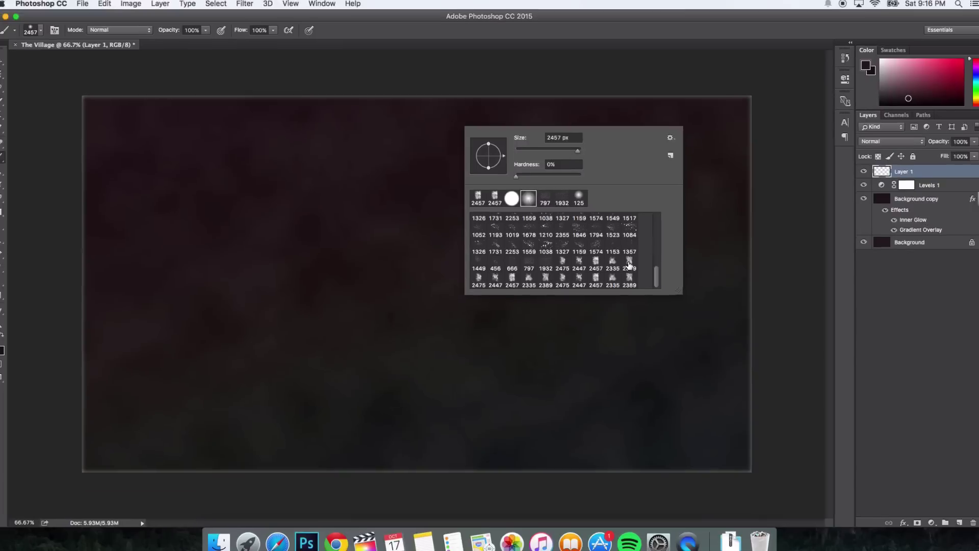
{"action": "left_click", "coordinate": [716, 374]}
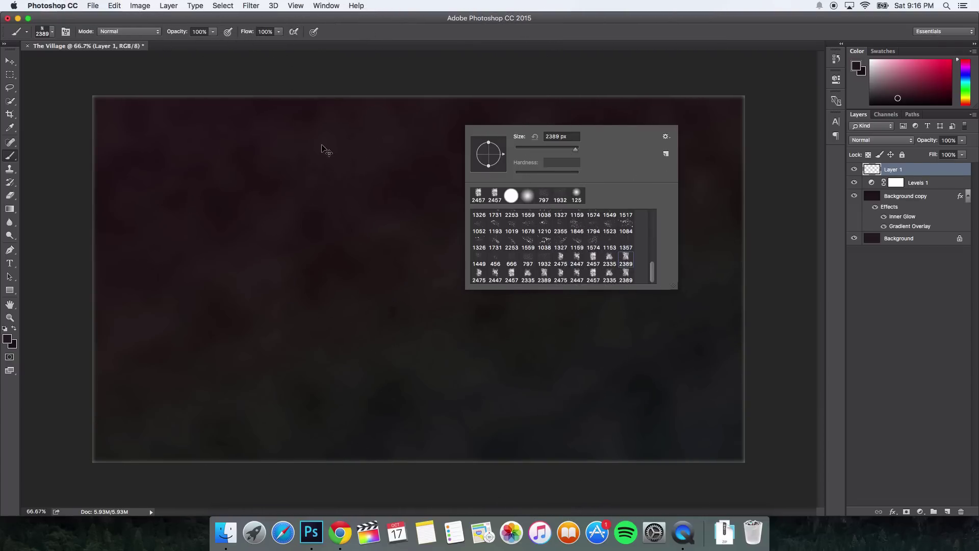
{"action": "left_click", "coordinate": [326, 148]}
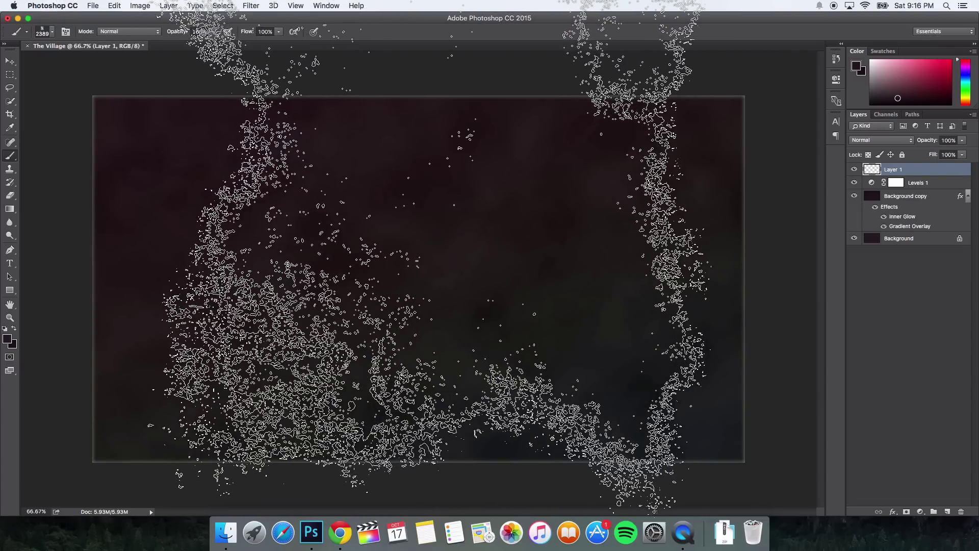
- Set the blend mode of Layer 1 to Screen
{"action": "key", "text": "super+minus"}
{"action": "key", "text": "super+minus"}
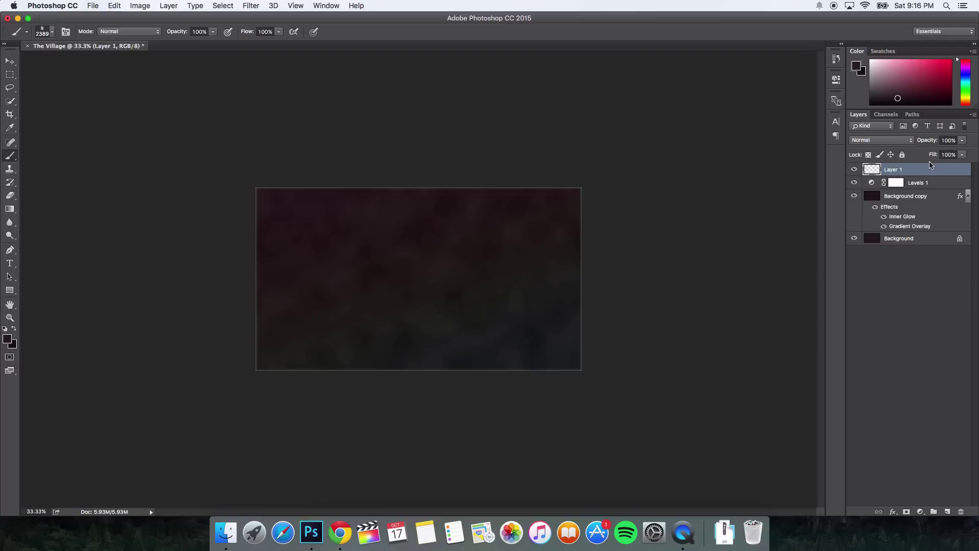
{"action": "left_click", "coordinate": [855, 169]}
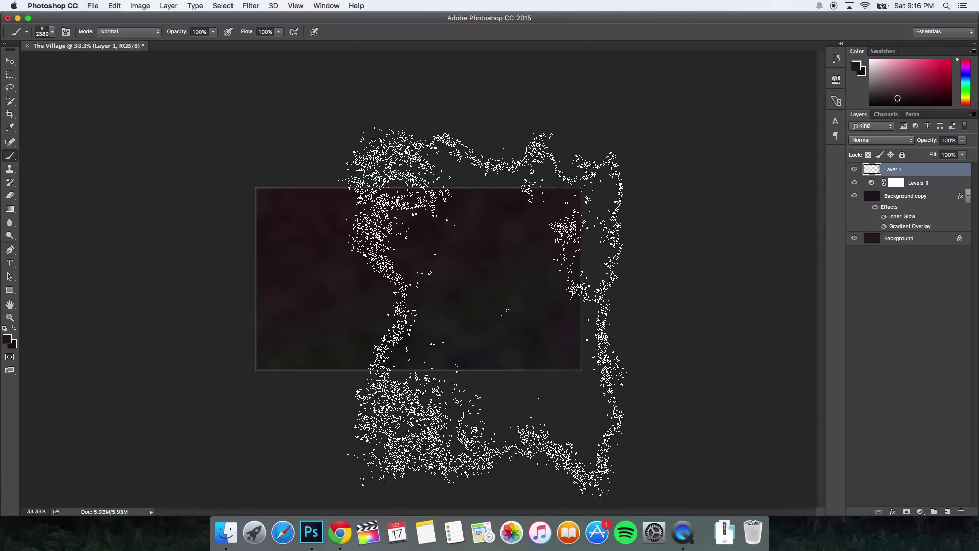
{"action": "left_click", "coordinate": [878, 139]}
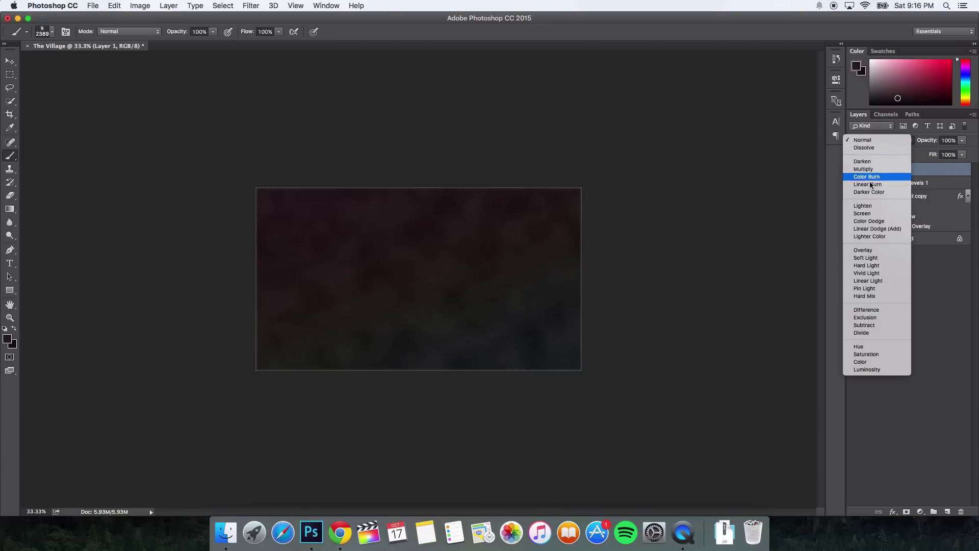
{"action": "left_click", "coordinate": [863, 213]}
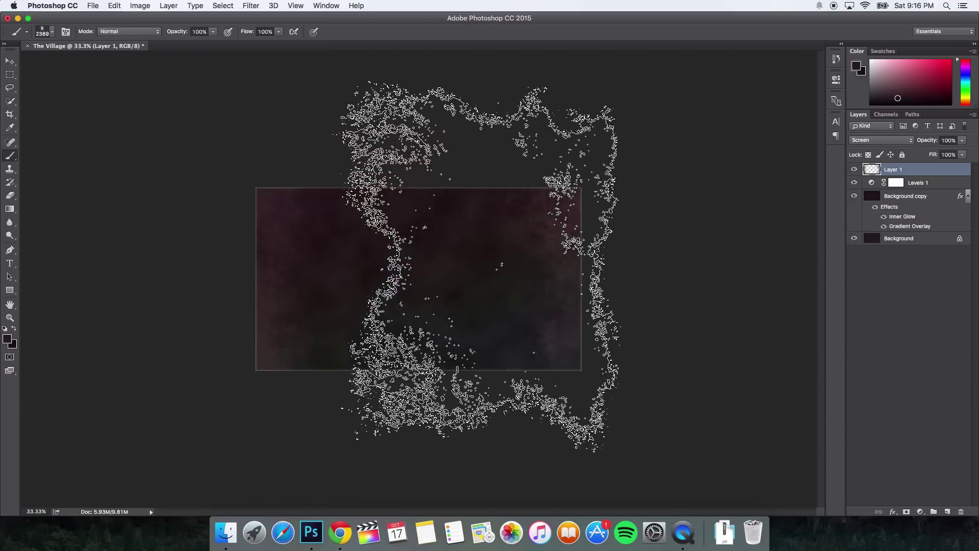
- Switch the brush to the 2457 px grunge preset for Layer 1
{"action": "right_click", "coordinate": [502, 255]}
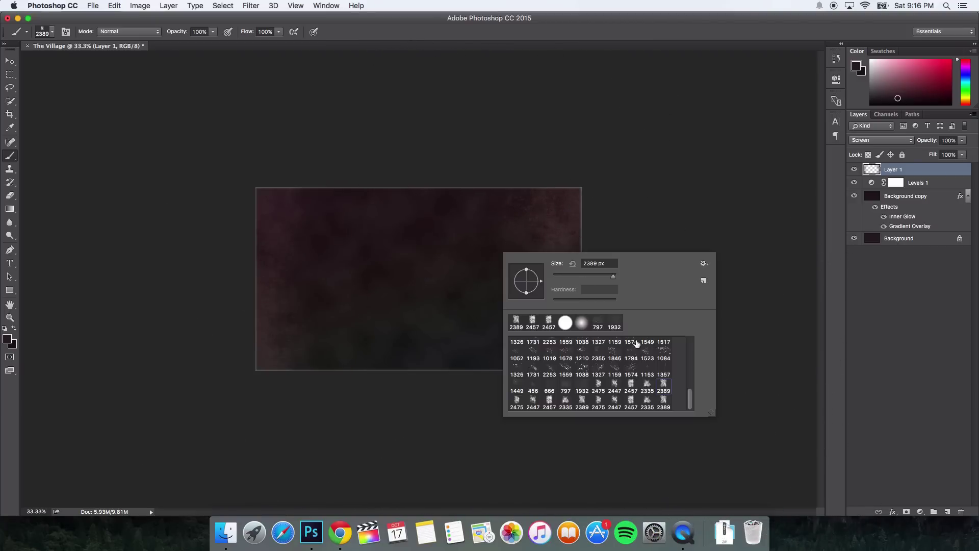
{"action": "left_click", "coordinate": [632, 389]}
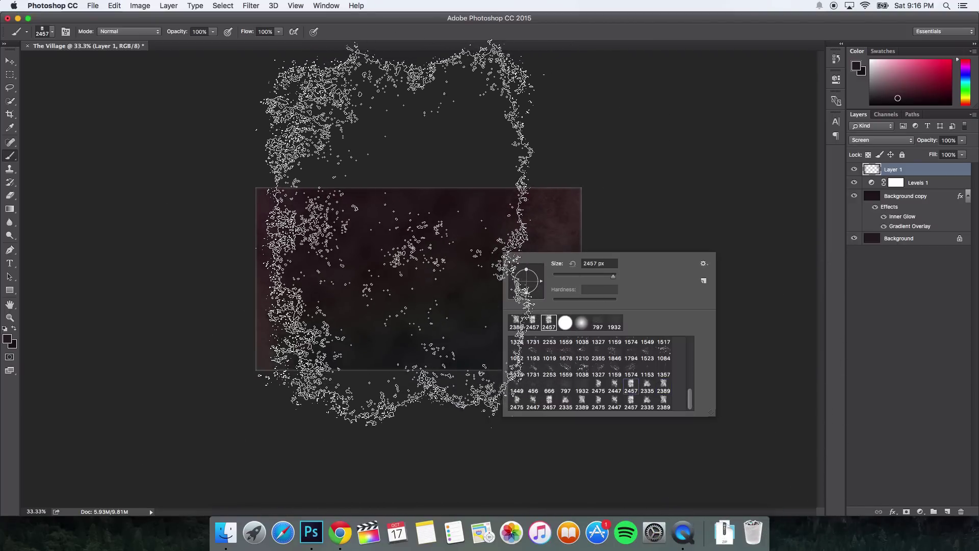
{"action": "left_click", "coordinate": [381, 240]}
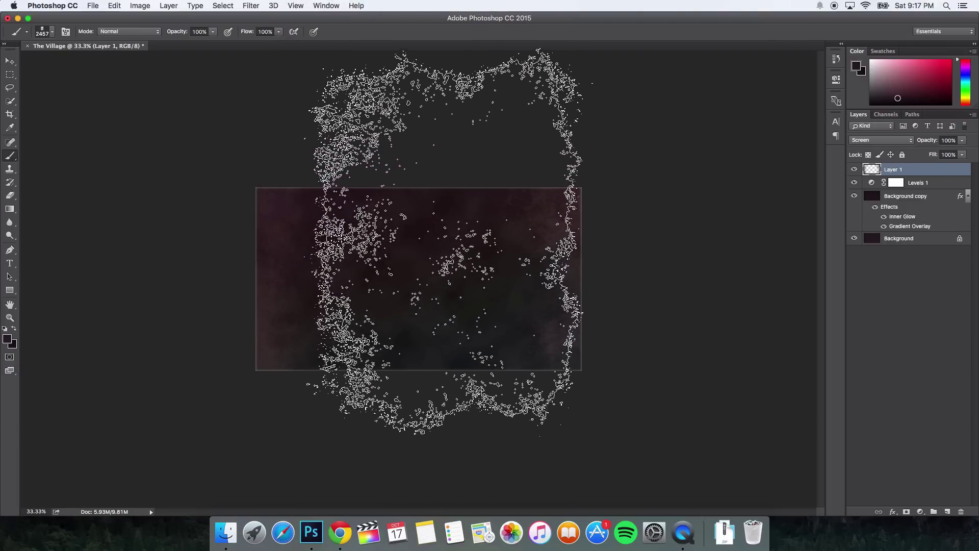
- Rotate the 2457 px grunge brush tip a quarter turn and open the full Brush settings
{"action": "right_click", "coordinate": [453, 226]}
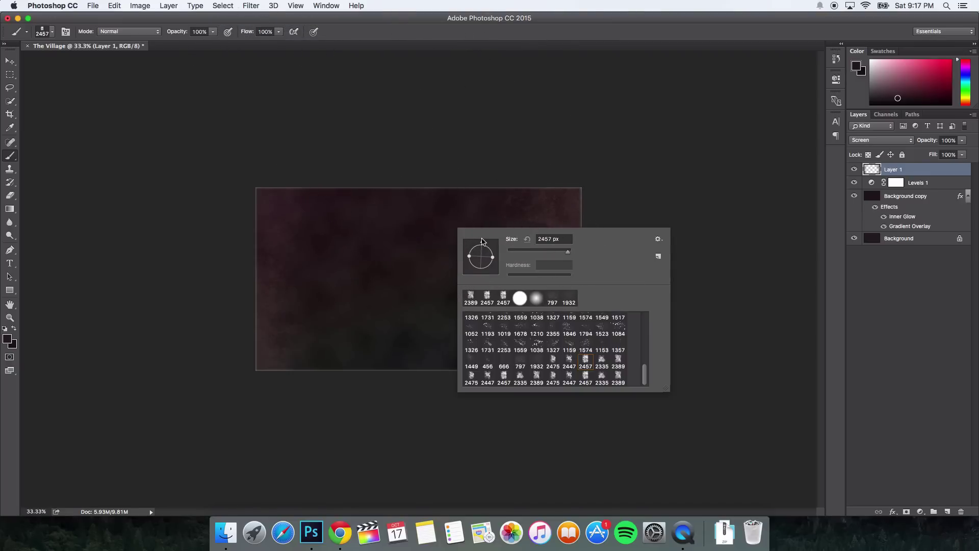
{"action": "left_click", "coordinate": [393, 155]}
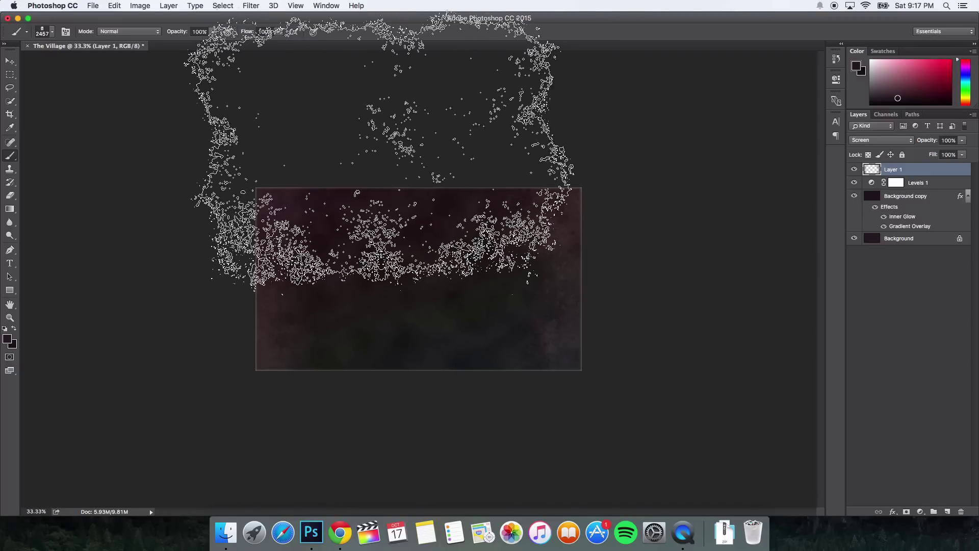
{"action": "left_click", "coordinate": [326, 6]}
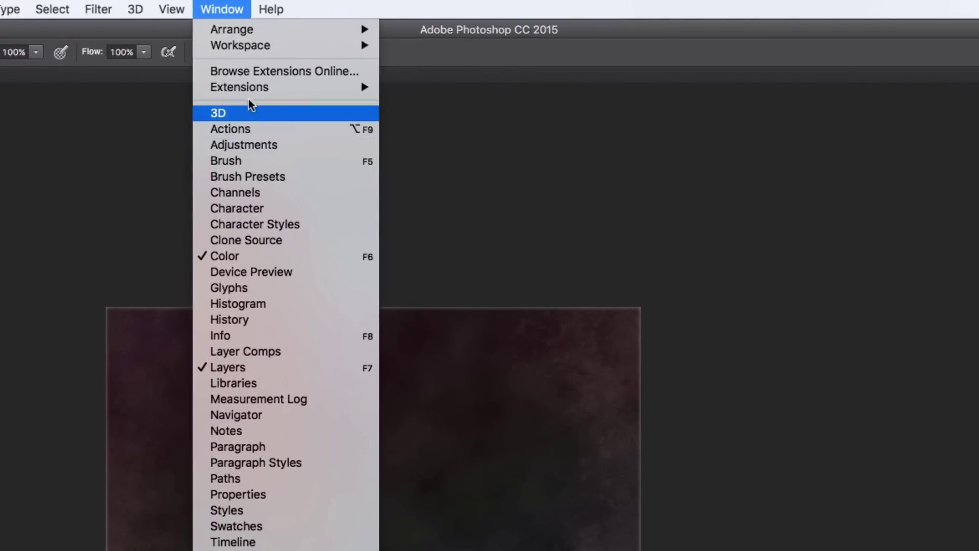
{"action": "left_click", "coordinate": [260, 163]}
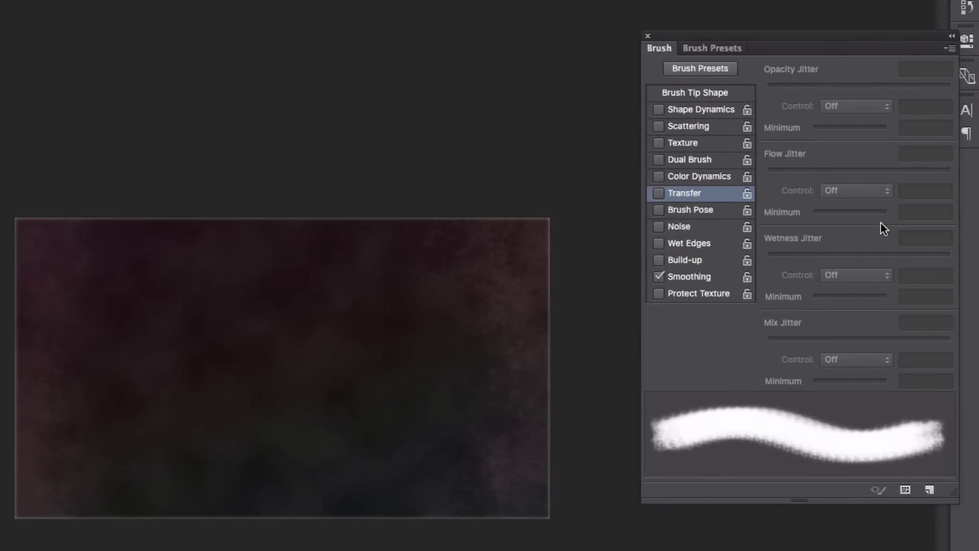
- Set the grunge brush tip's angle to 90°, switch Flip X on and back off, and close the Brush settings
{"action": "left_click", "coordinate": [703, 96]}
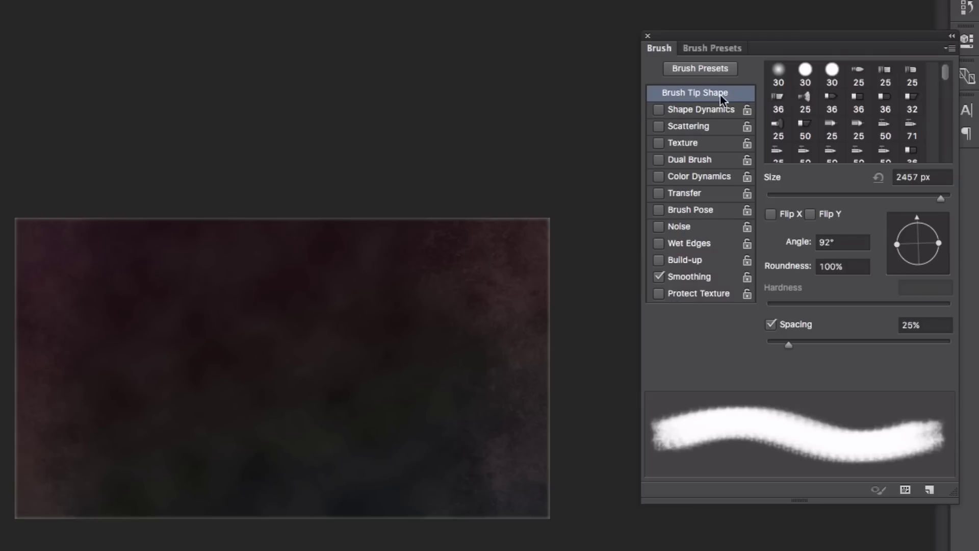
{"action": "left_click", "coordinate": [852, 238]}
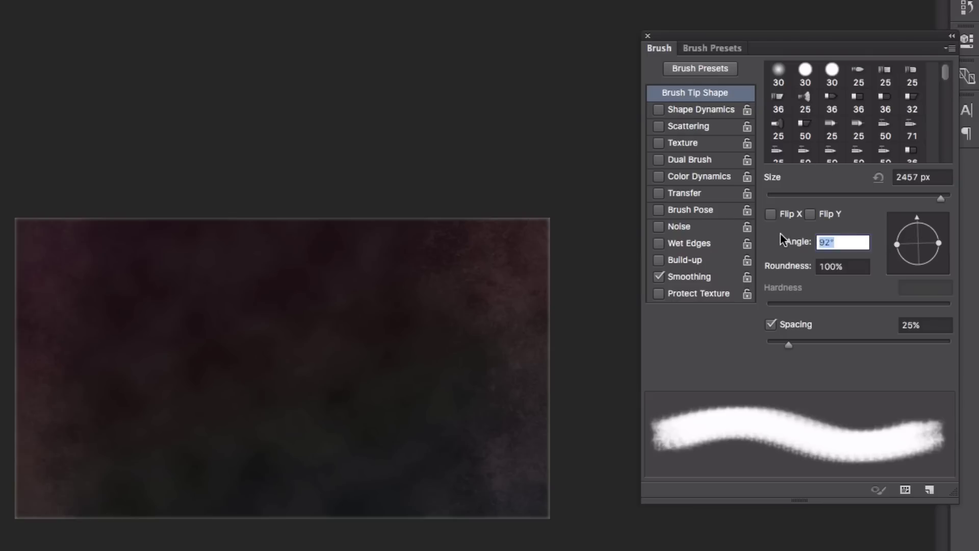
{"action": "type", "text": "90"}
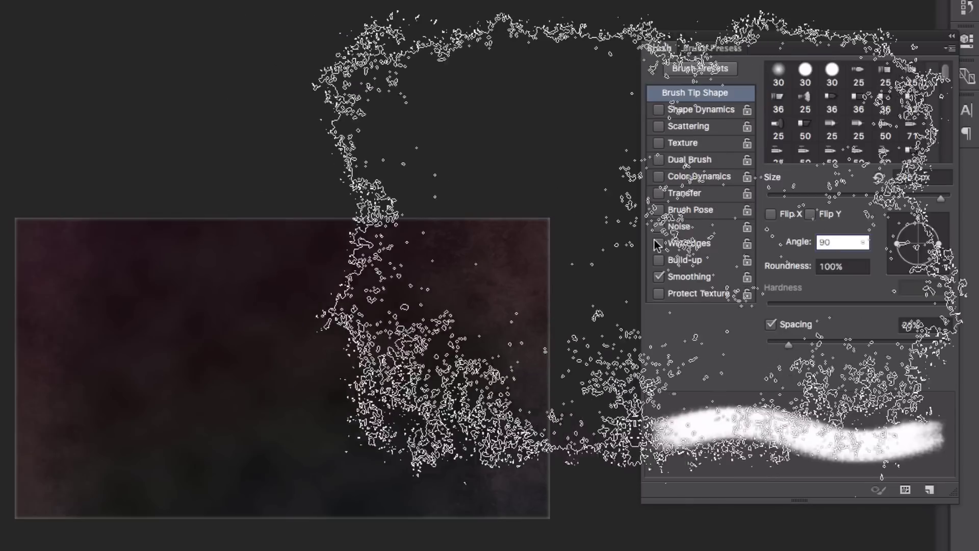
{"action": "left_click", "coordinate": [778, 216]}
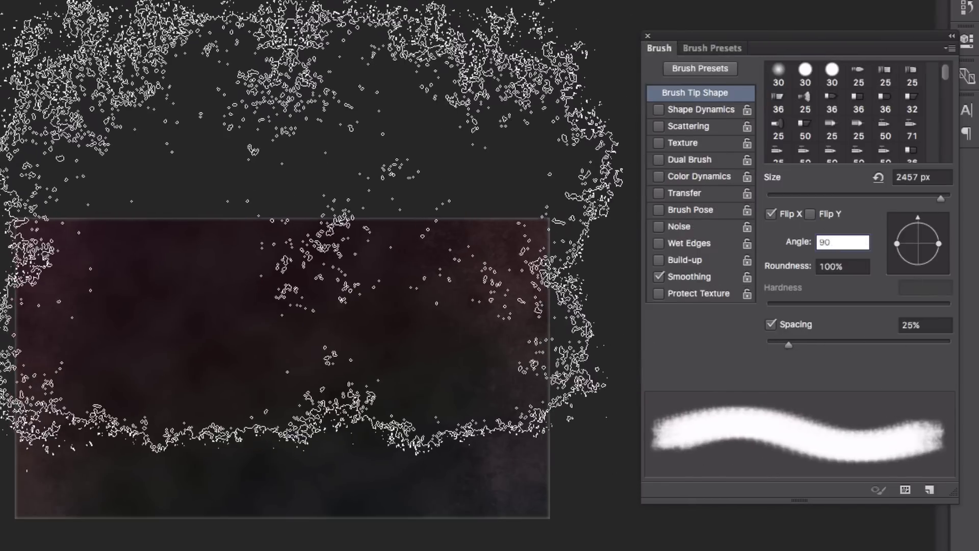
{"action": "left_click", "coordinate": [793, 220]}
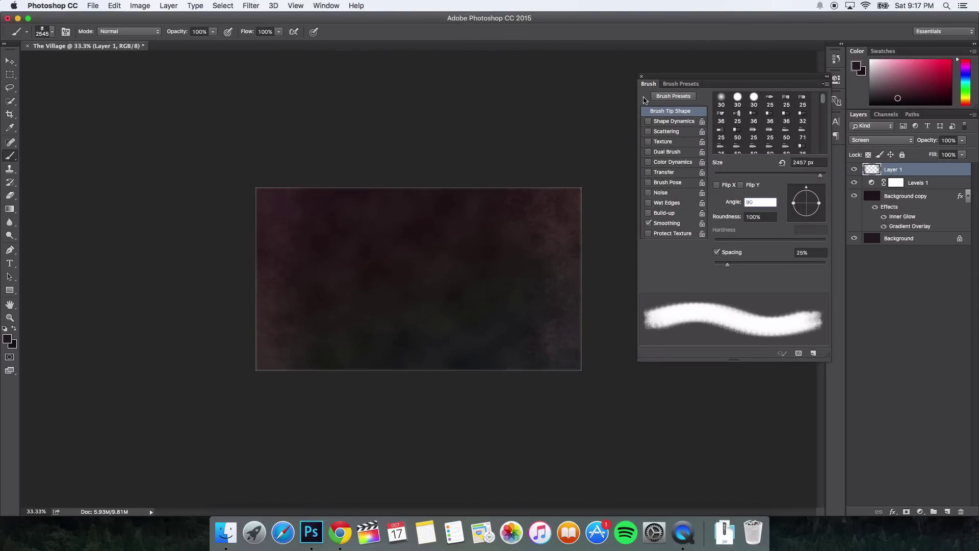
{"action": "key", "text": "F5"}
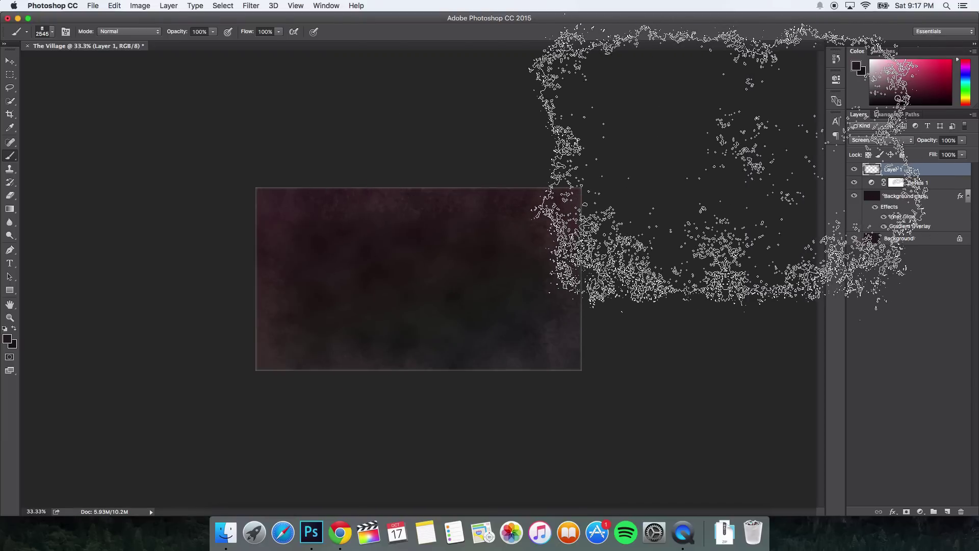
- Apply a Gaussian Blur with a 2-pixel radius to the grunge strokes on Layer 1
{"action": "left_click", "coordinate": [10, 61]}
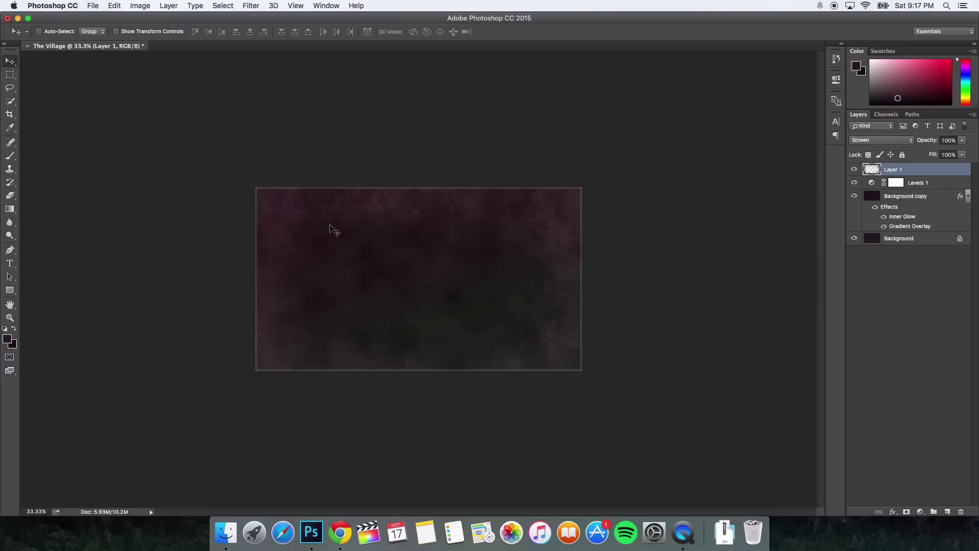
{"action": "key", "text": "super+plus"}
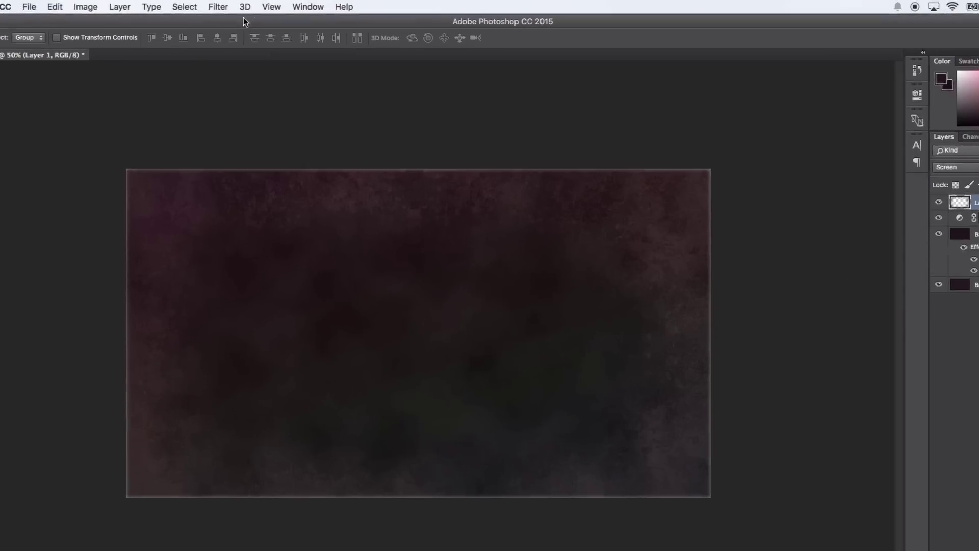
{"action": "left_click", "coordinate": [255, 6]}
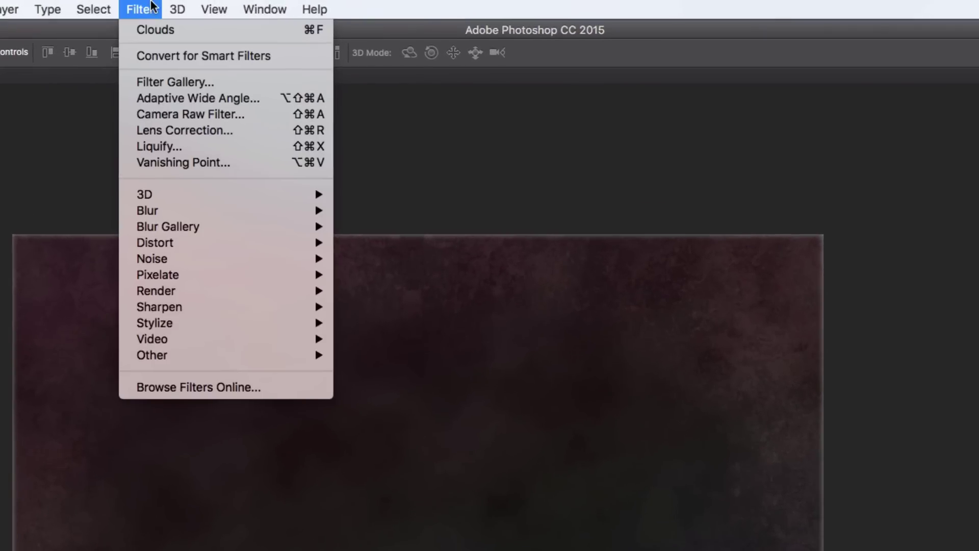
{"action": "mouse_move", "coordinate": [170, 217]}
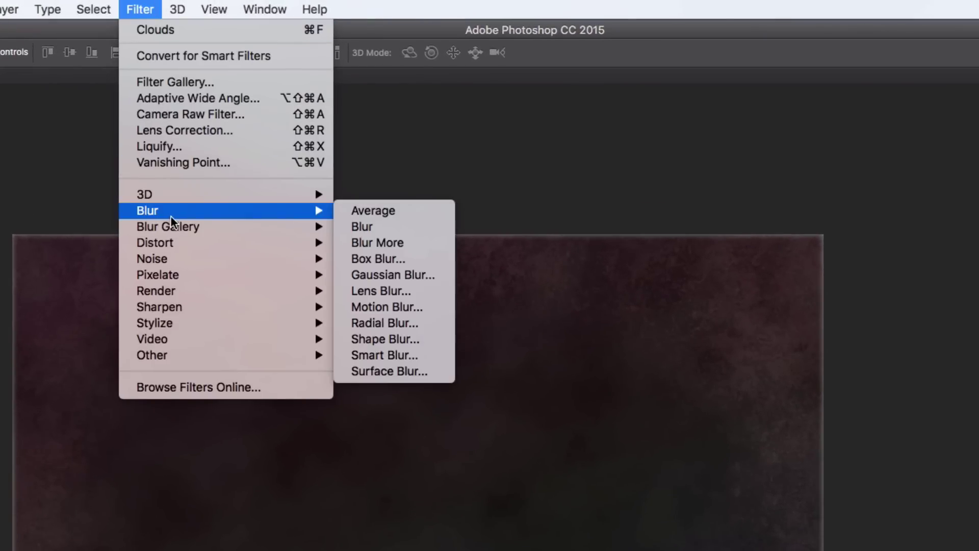
{"action": "left_click", "coordinate": [403, 276]}
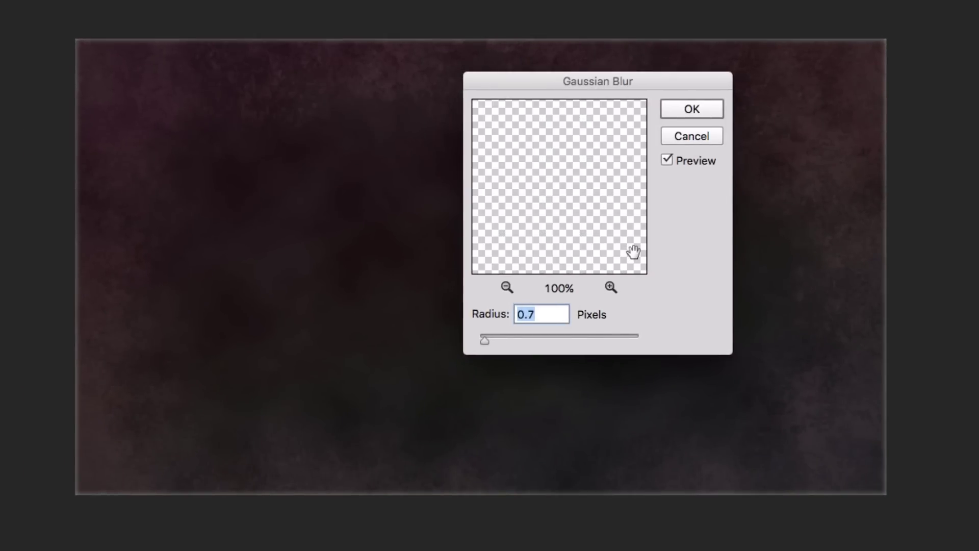
{"action": "type", "text": "2"}
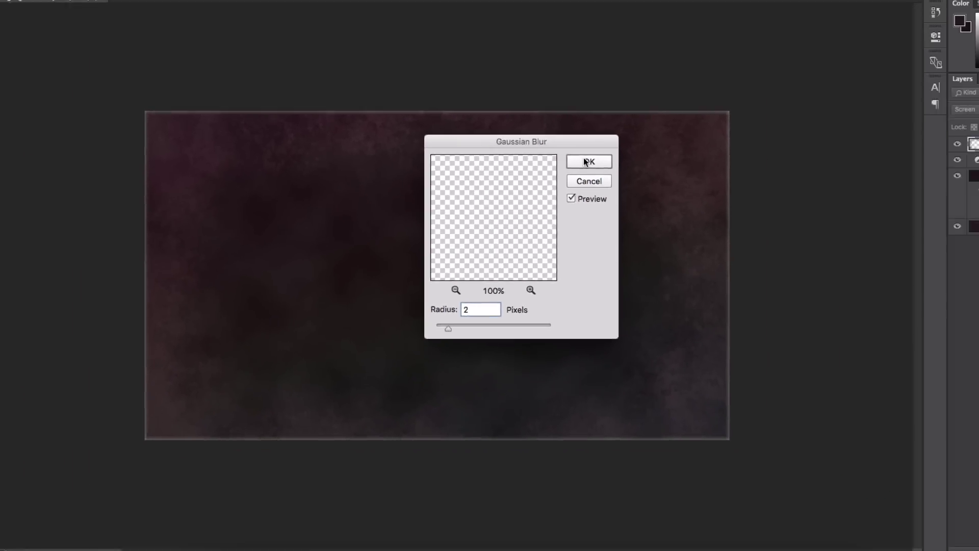
{"action": "left_click", "coordinate": [684, 109]}
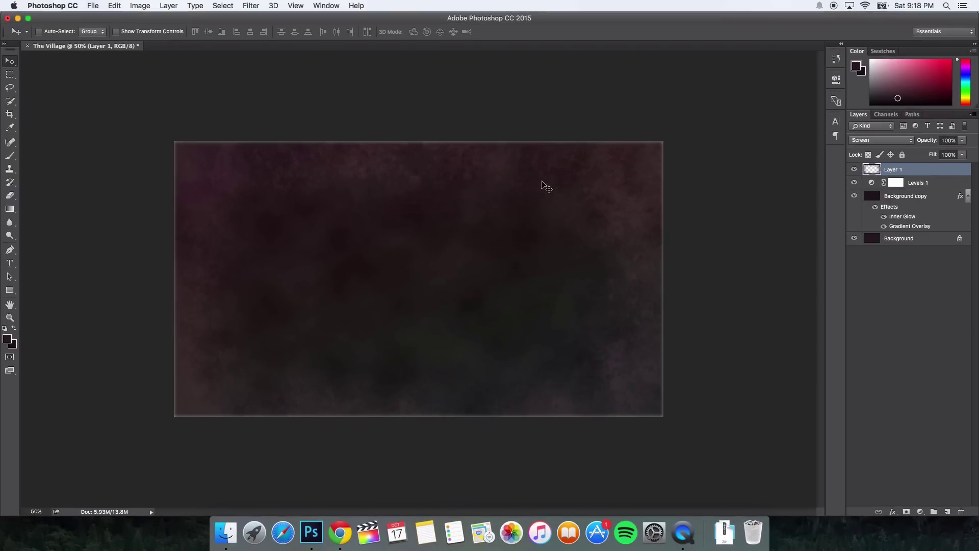
- Set the foreground color to #857276
{"action": "left_click", "coordinate": [10, 341]}
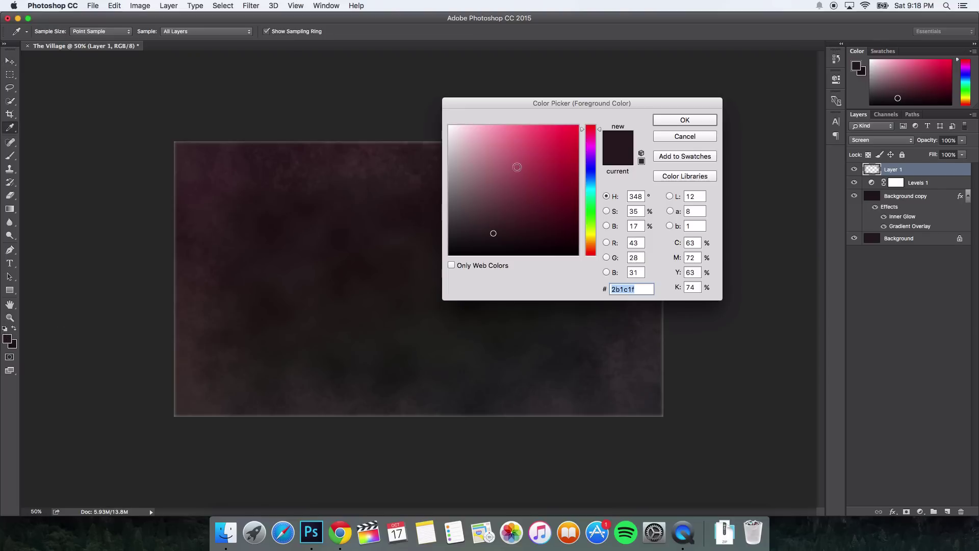
{"action": "left_click_drag", "start_coordinate": [594, 111], "coordinate": [554, 96]}
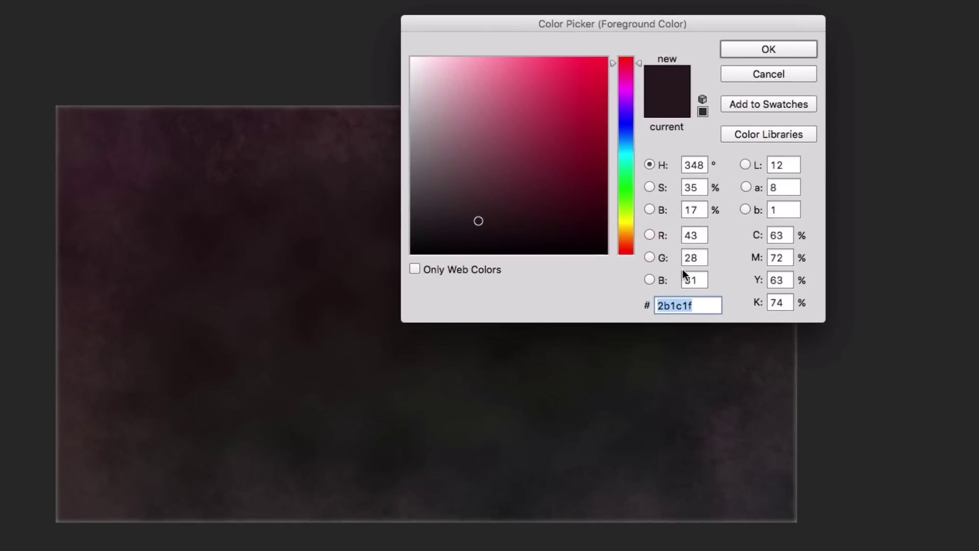
{"action": "type", "text": "85"}
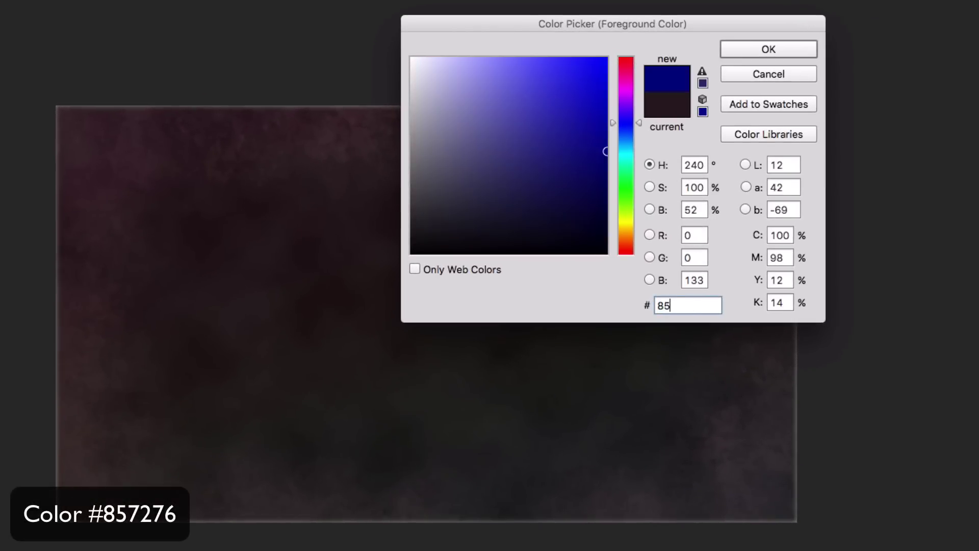
{"action": "type", "text": "7"}
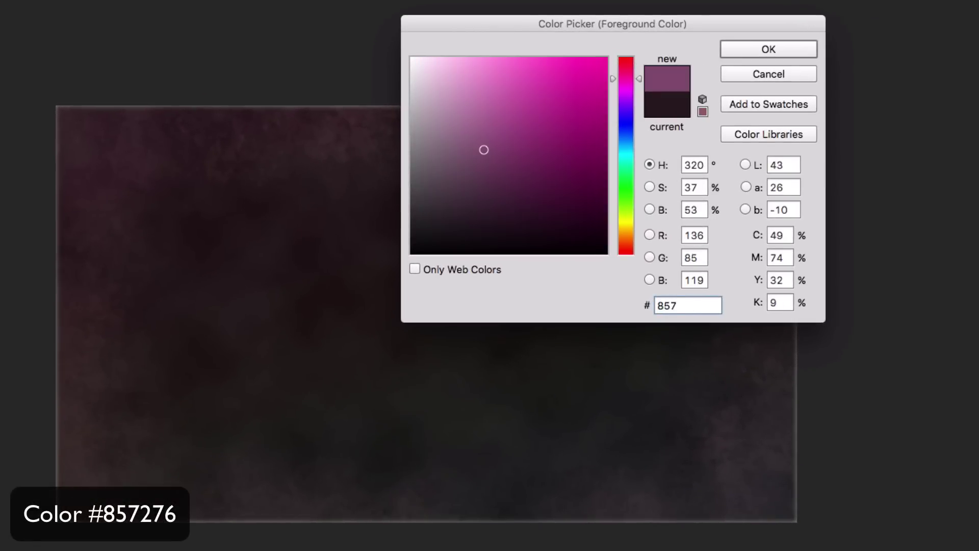
{"action": "type", "text": "276"}
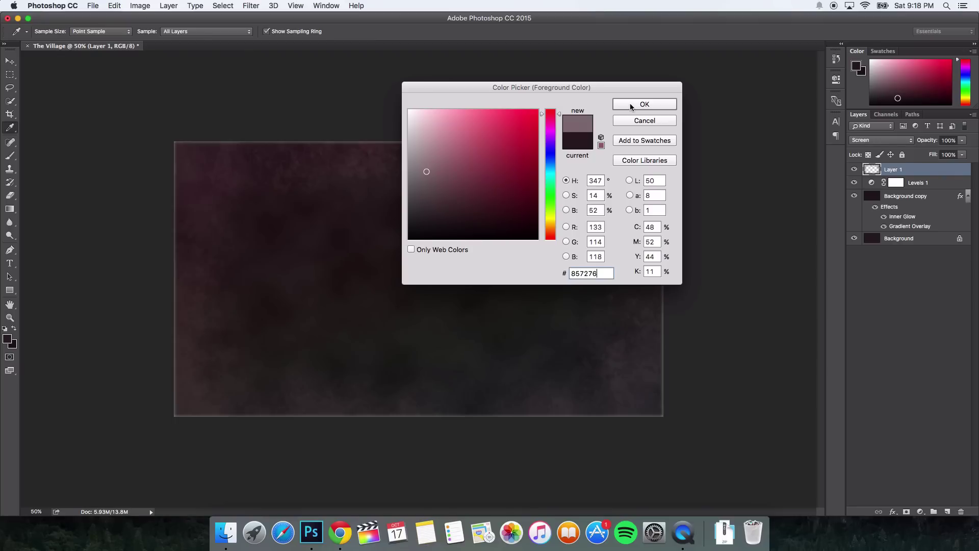
{"action": "left_click", "coordinate": [725, 55]}
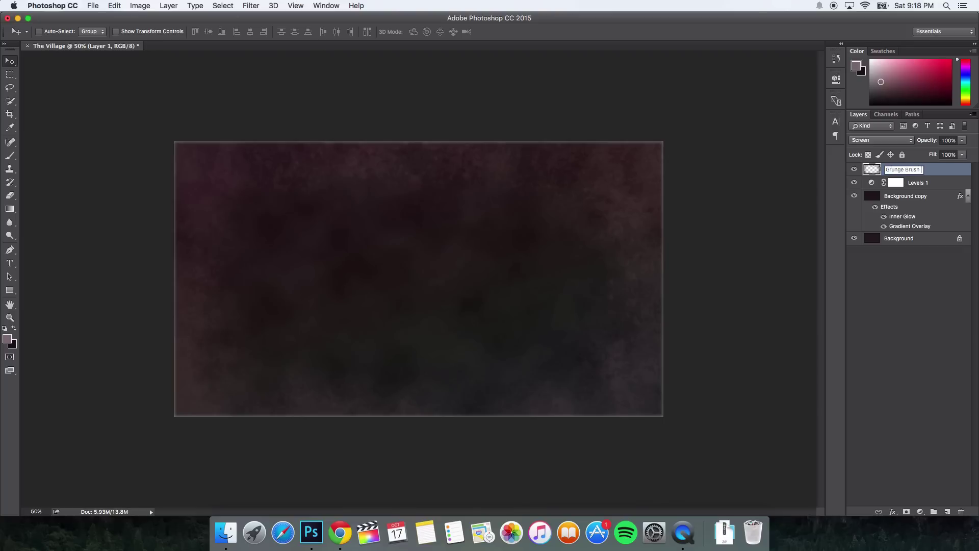
- Rename the blurred grunge layer as Grunge Brush Effect and add a new empty layer above it
{"action": "key", "text": "Return"}
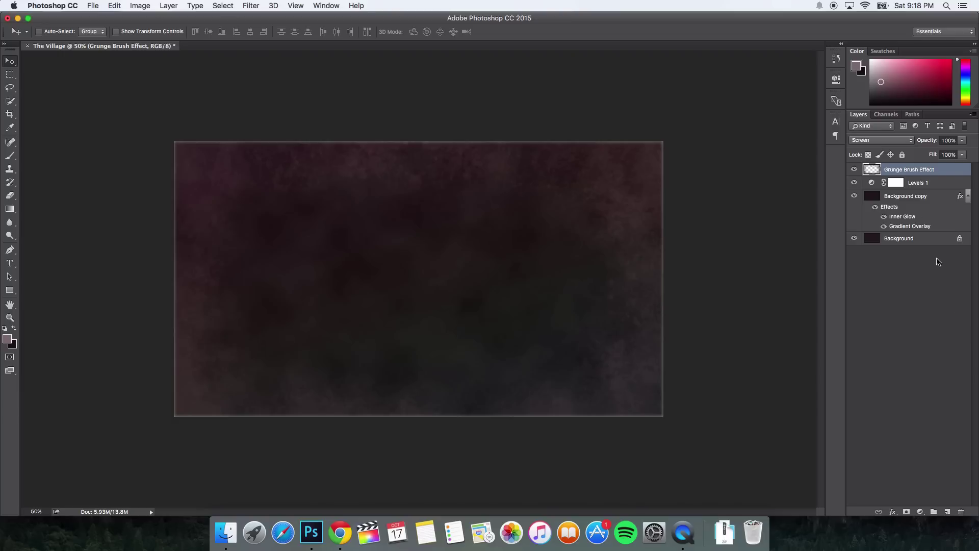
{"action": "left_click", "coordinate": [948, 511]}
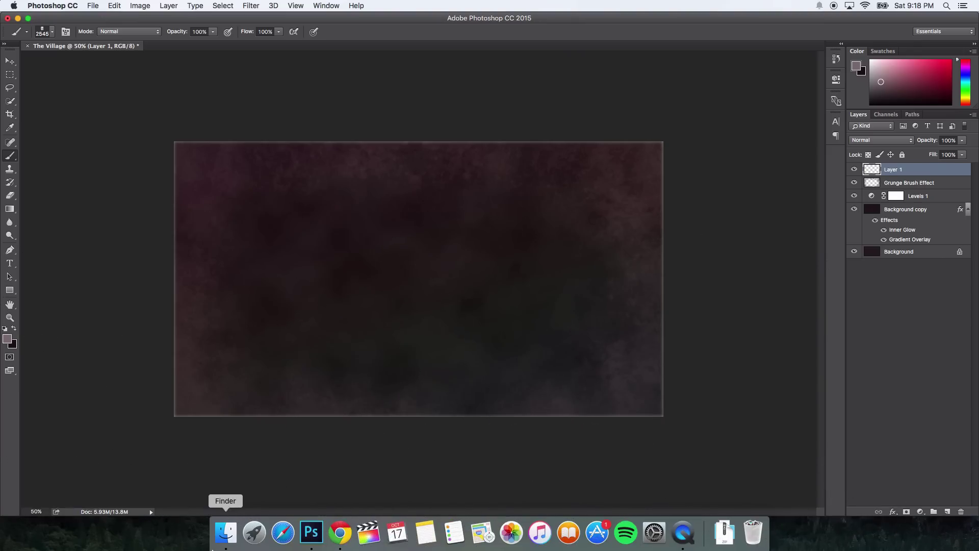
- Switch to Finder and open roughedupgrungebydigital_amphetamine.abr from the Downloads folder to bring its brushes into Photoshop
{"action": "left_click", "coordinate": [226, 531]}
{"action": "left_click", "coordinate": [434, 136]}
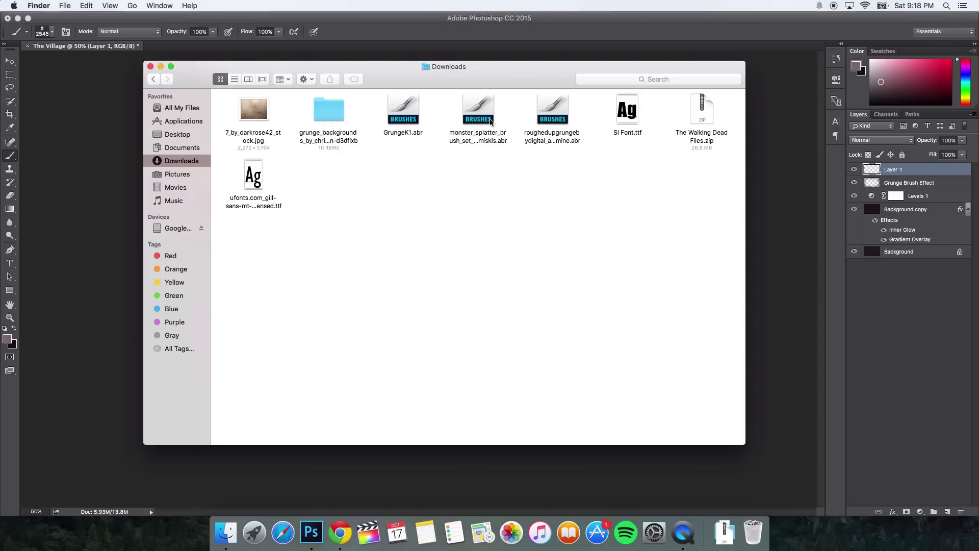
{"action": "left_click", "coordinate": [549, 112]}
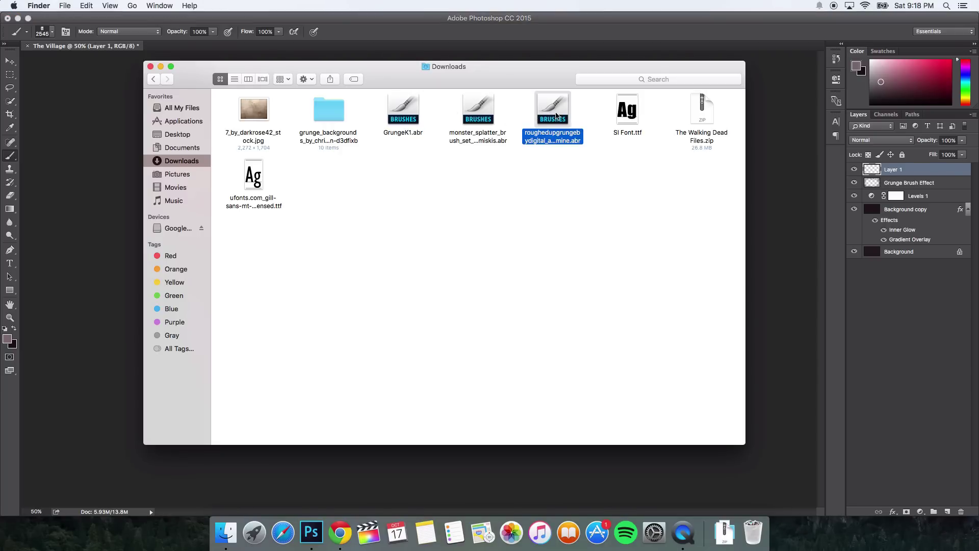
{"action": "double_click", "coordinate": [556, 115]}
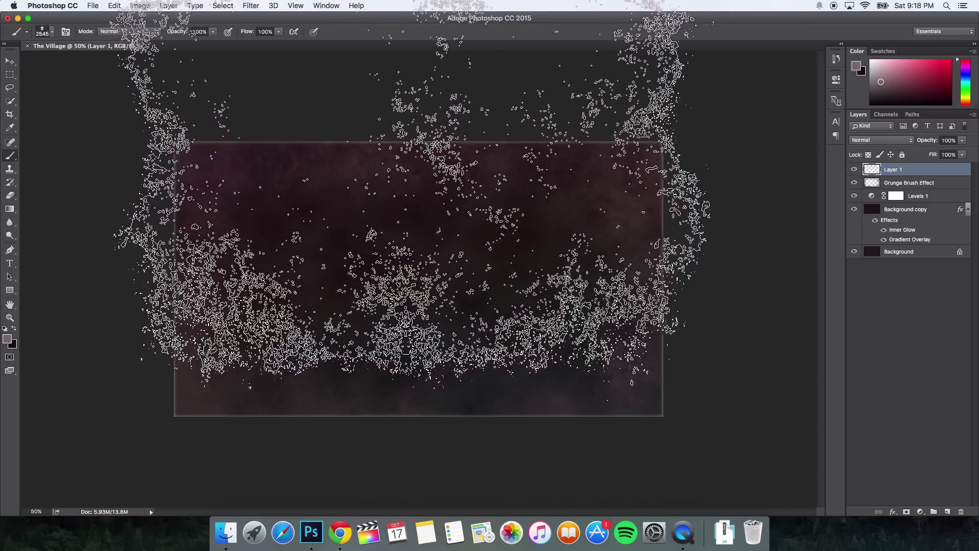
- Load the roughedupgrungebydigital_amphetamine.abr brush set from Downloads into the brush presets
{"action": "right_click", "coordinate": [498, 197]}
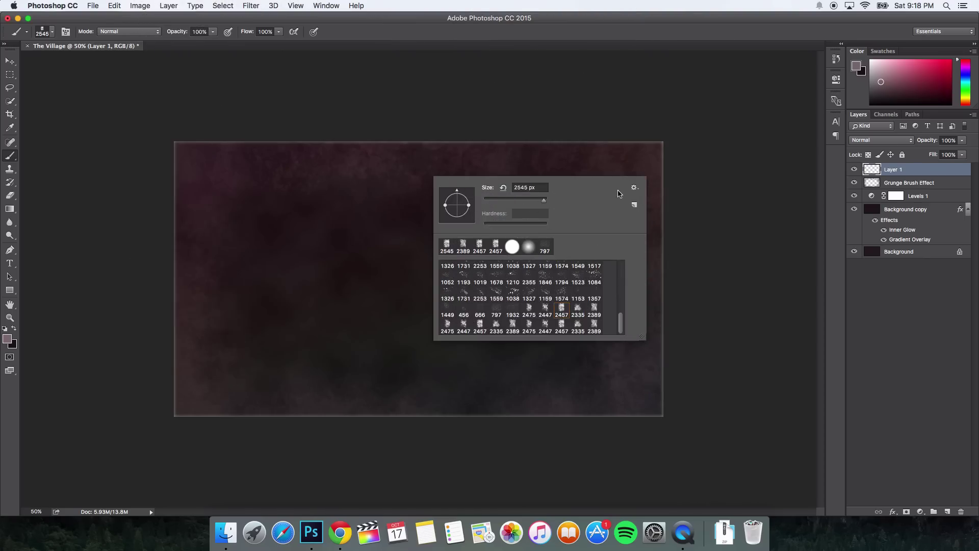
{"action": "left_click", "coordinate": [635, 190]}
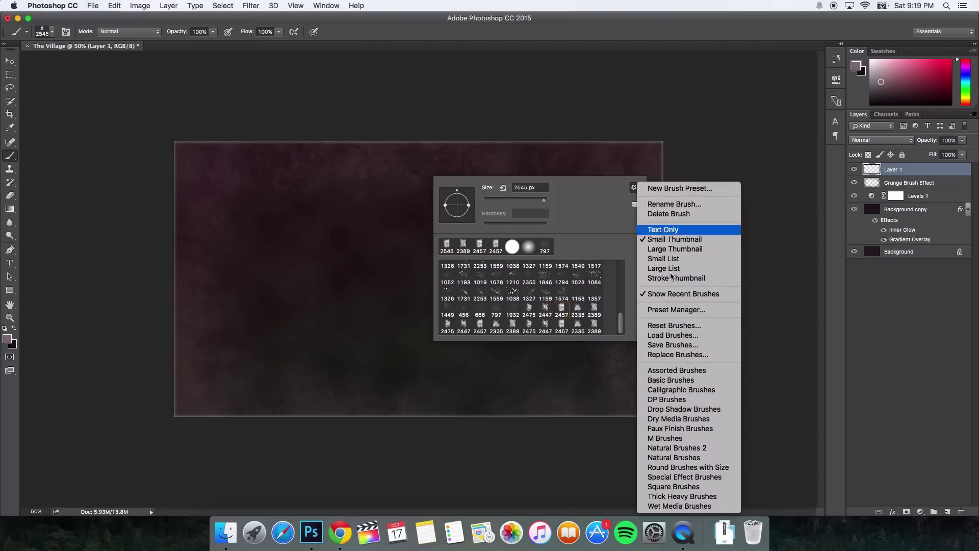
{"action": "left_click", "coordinate": [674, 335]}
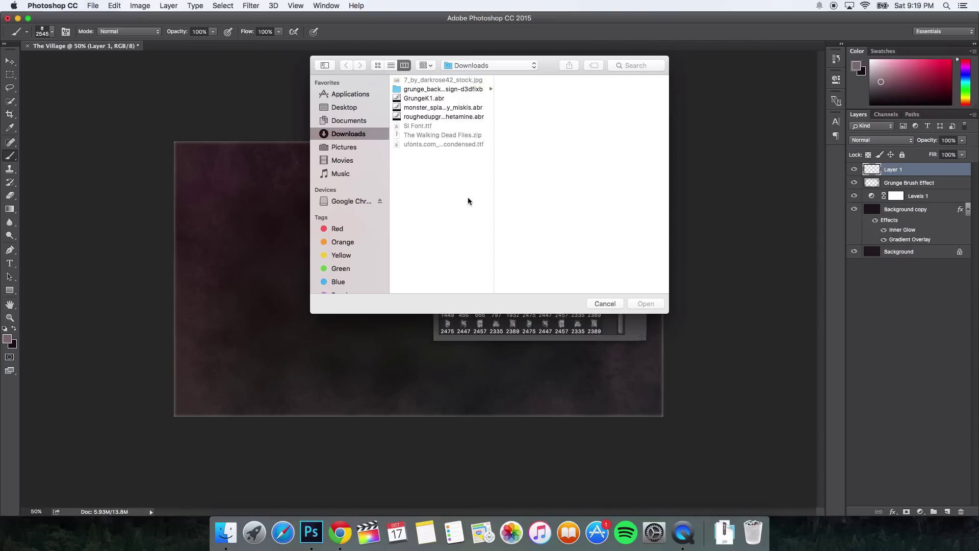
{"action": "left_click", "coordinate": [411, 118]}
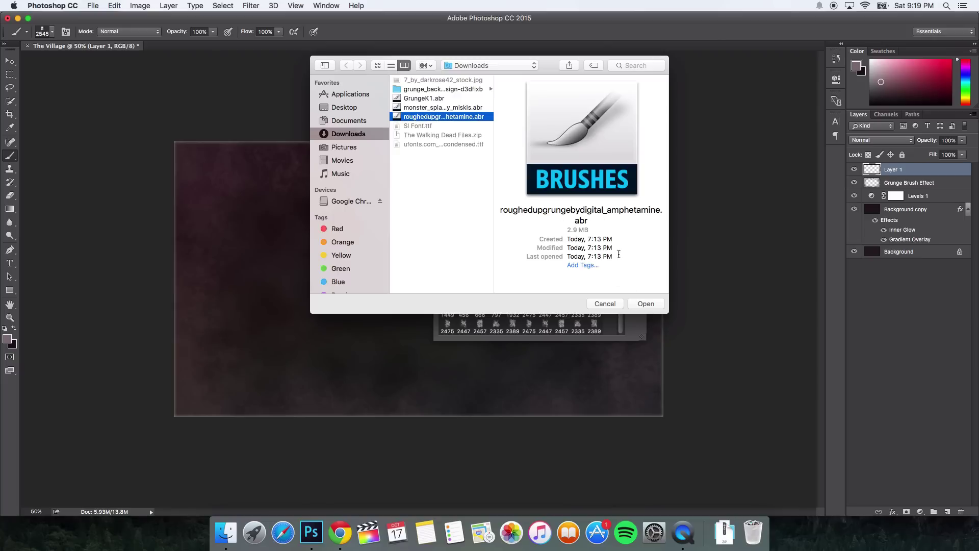
{"action": "left_click", "coordinate": [646, 304]}
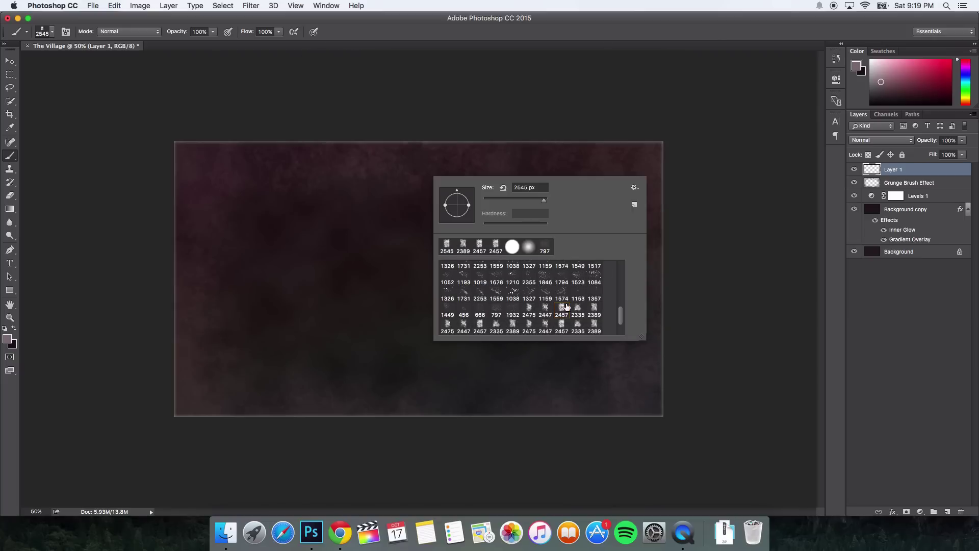
- Choose the 1449 px grunge brush, set its tip angle to 90° with Flip Y on, and close the Brush settings
{"action": "double_click", "coordinate": [448, 314]}
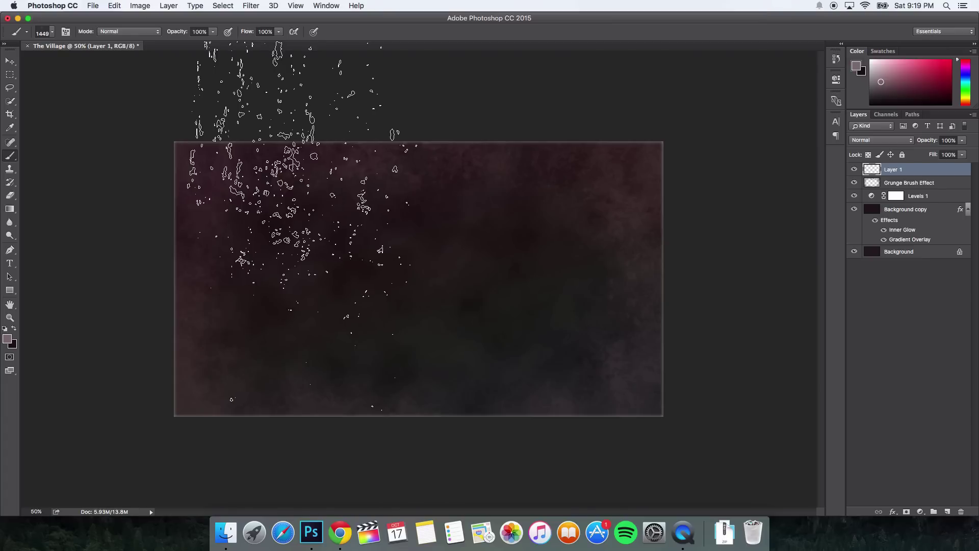
{"action": "left_click", "coordinate": [326, 6]}
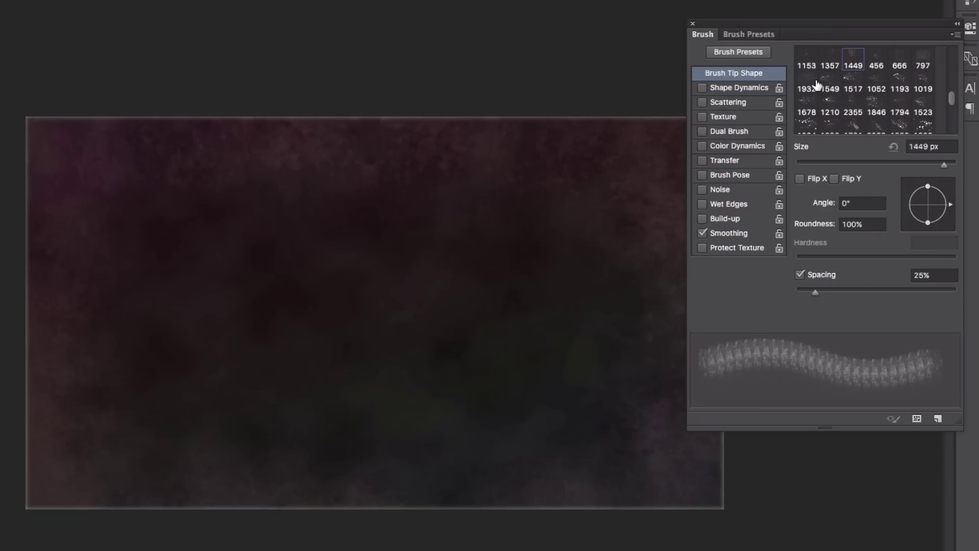
{"action": "left_click", "coordinate": [816, 199]}
{"action": "type", "text": "90"}
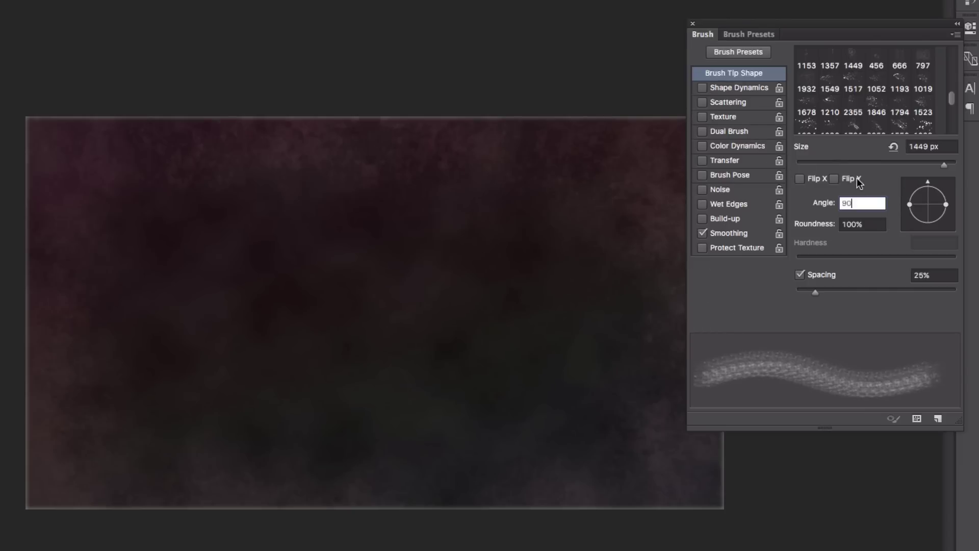
{"action": "left_click", "coordinate": [838, 176]}
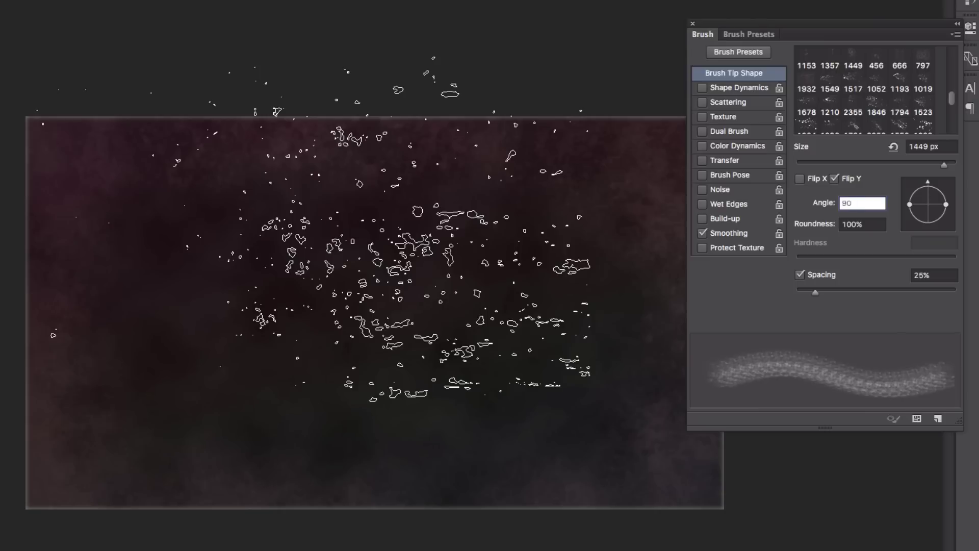
{"action": "left_click", "coordinate": [692, 24]}
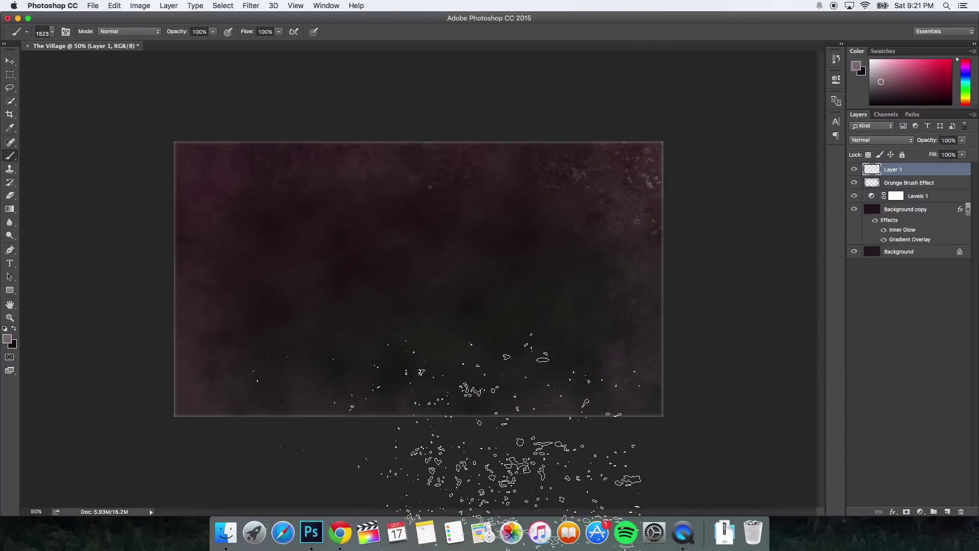
- Try stamping the 1523 px grunge brush along the bottom edge of the canvas
{"action": "left_click", "coordinate": [422, 448]}
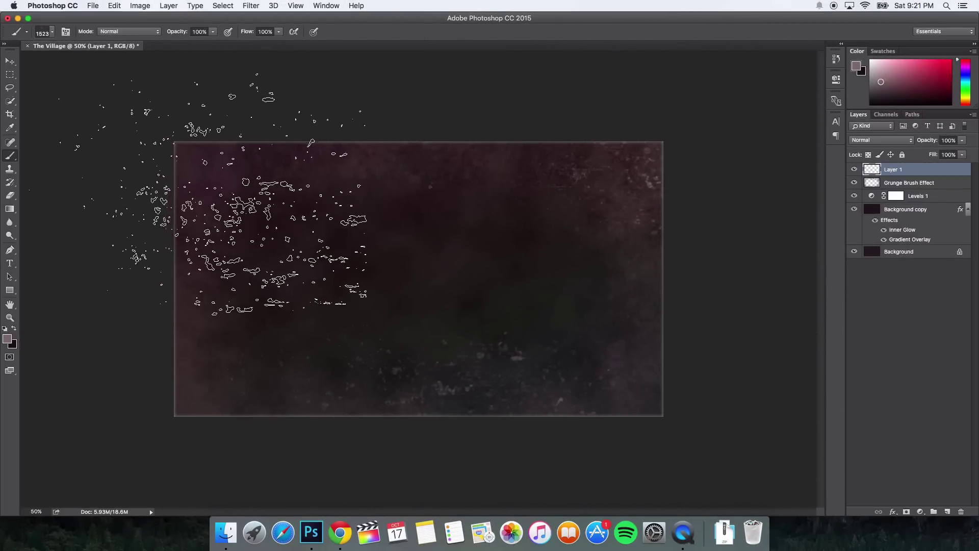
{"action": "key", "text": "super+s"}
{"action": "left_click", "coordinate": [552, 274]}
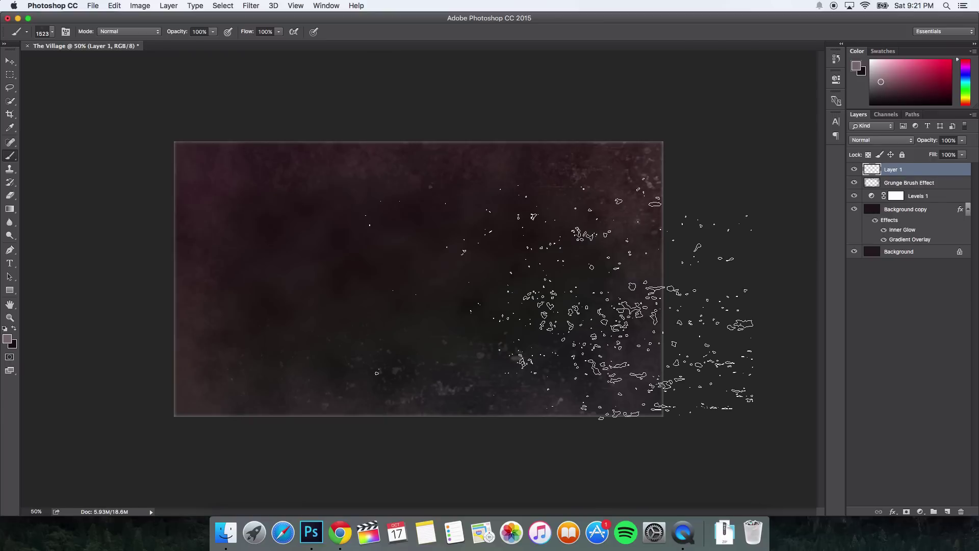
{"action": "key", "text": "super+z"}
{"action": "key", "text": "super+minus"}
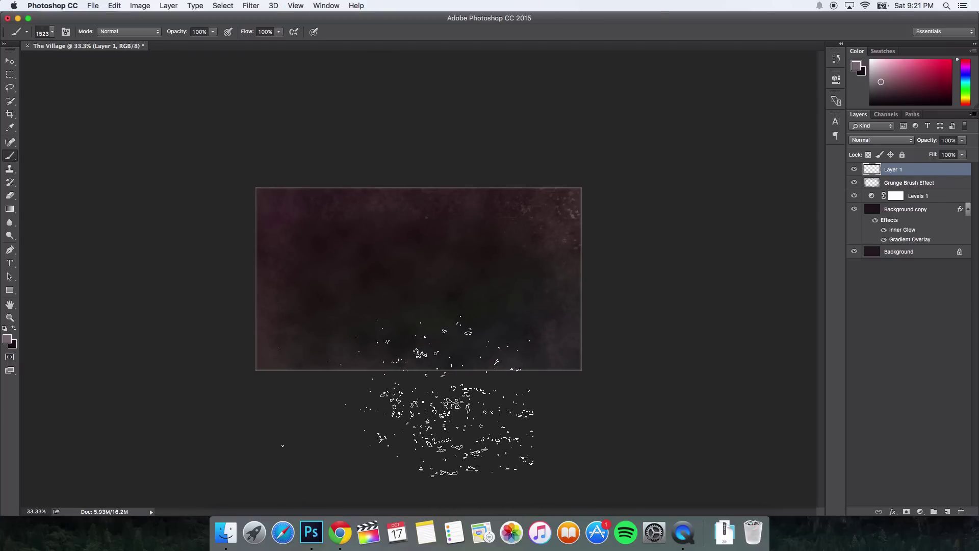
- Reduce the grunge brush to 1400 px and stamp its splashes along the bottom edge of the canvas
{"action": "key", "text": "bracketleft"}
{"action": "key", "text": "bracketleft"}
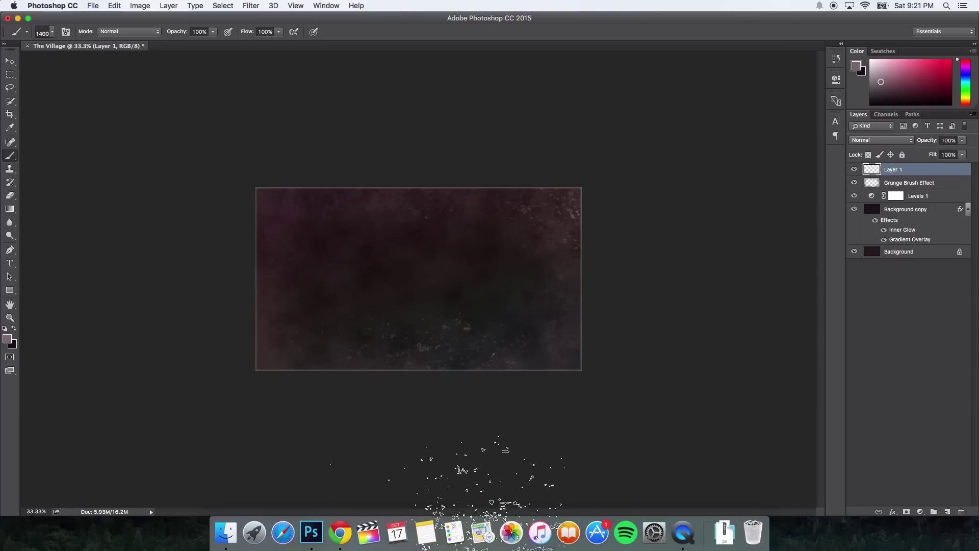
{"action": "left_click", "coordinate": [247, 199]}
{"action": "right_click", "coordinate": [295, 182]}
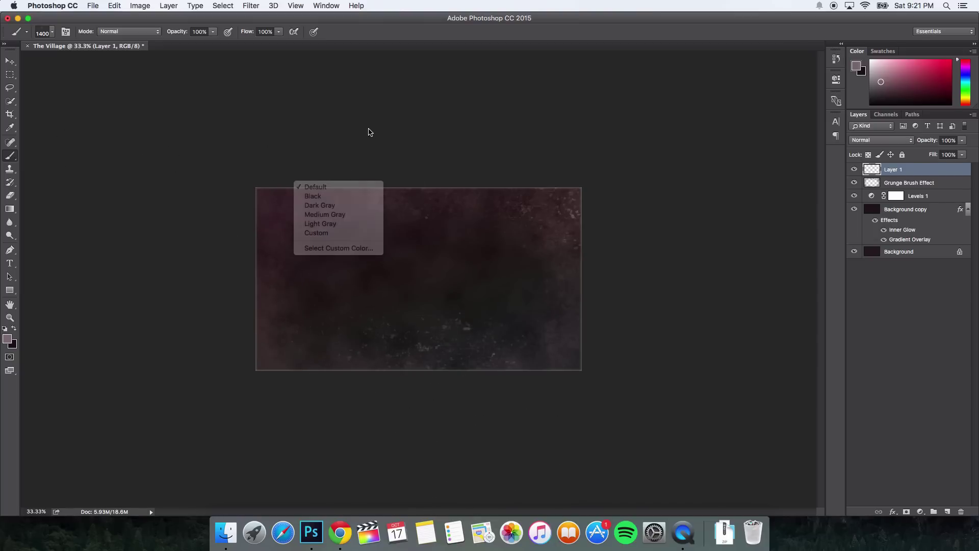
{"action": "left_click", "coordinate": [408, 164]}
{"action": "right_click", "coordinate": [463, 139]}
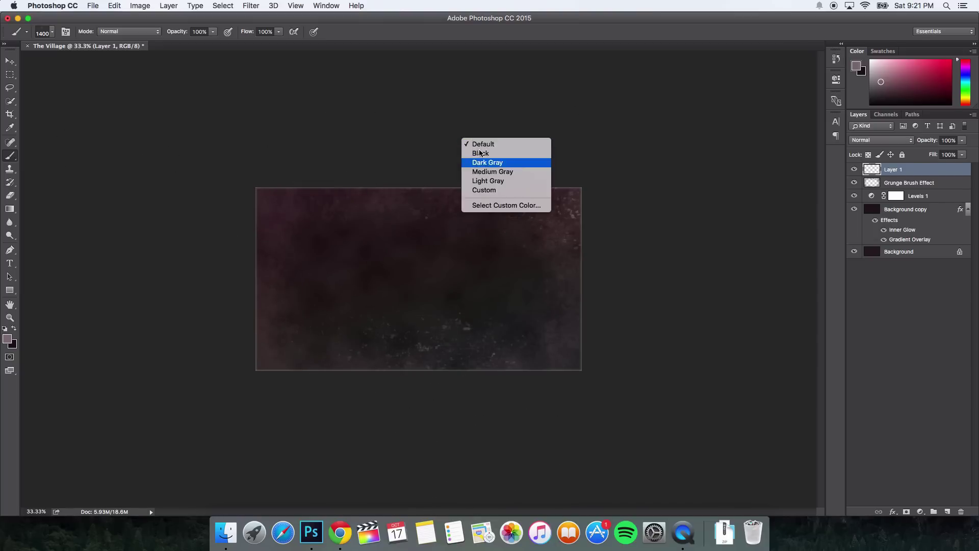
{"action": "left_click", "coordinate": [313, 120]}
{"action": "right_click", "coordinate": [406, 184]}
{"action": "left_click", "coordinate": [346, 202]}
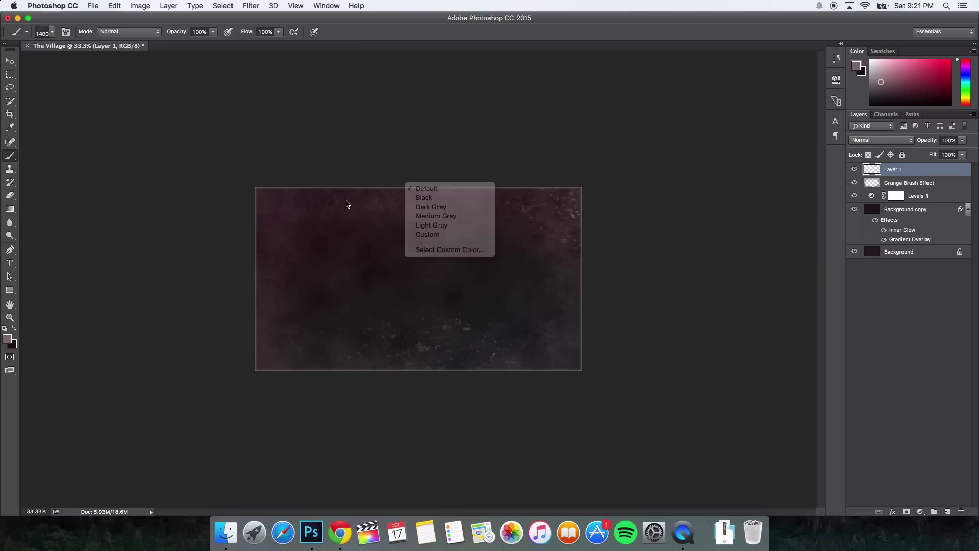
- Rotate the 1400 px grunge brush tip a quarter turn clockwise and stamp splashes down the left edge of the canvas
{"action": "right_click", "coordinate": [357, 204]}
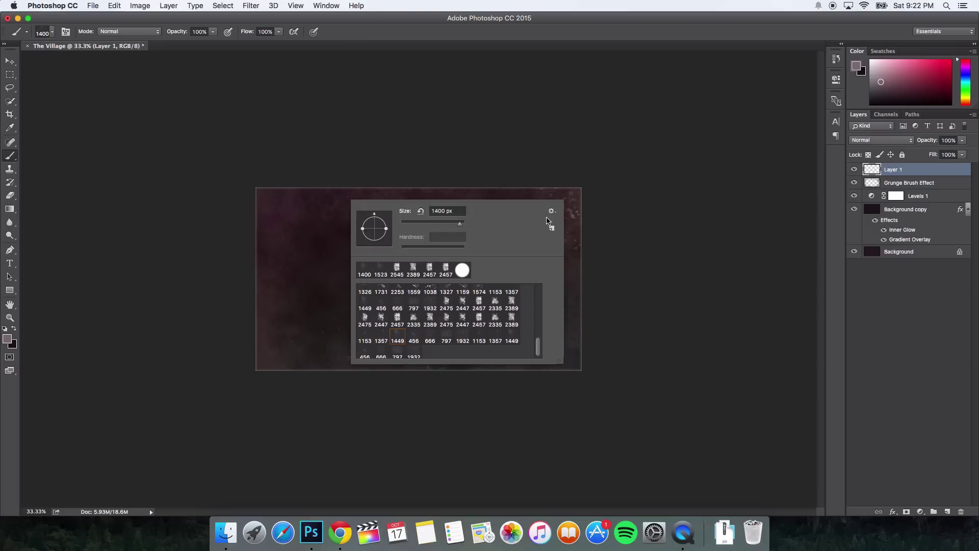
{"action": "mouse_move", "coordinate": [374, 214]}
{"action": "left_mouse_down"}
{"action": "mouse_move", "coordinate": [372, 237]}
{"action": "mouse_move", "coordinate": [338, 234]}
{"action": "mouse_move", "coordinate": [352, 196]}
{"action": "mouse_move", "coordinate": [388, 204]}
{"action": "mouse_move", "coordinate": [400, 232]}
{"action": "left_mouse_up"}
{"action": "left_click", "coordinate": [207, 255]}
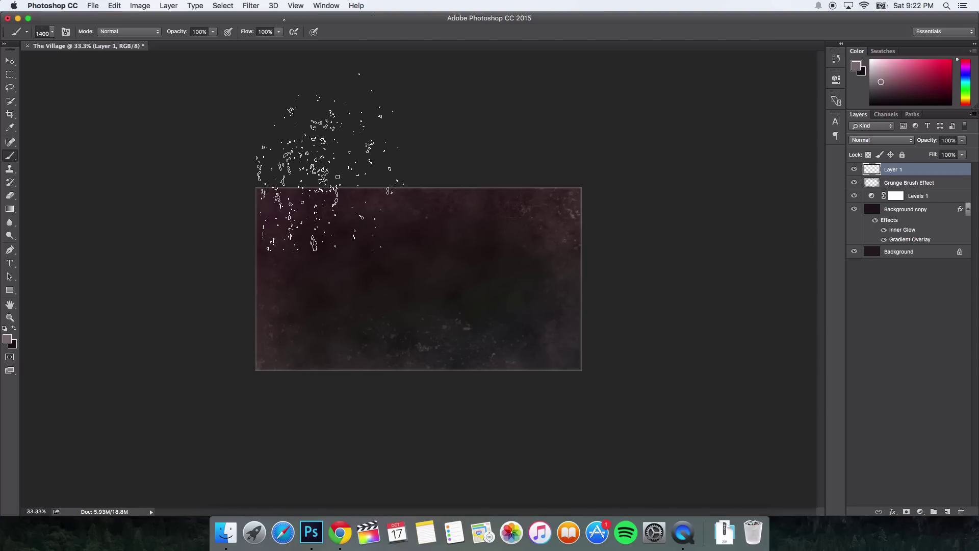
{"action": "key", "text": "super+plus"}
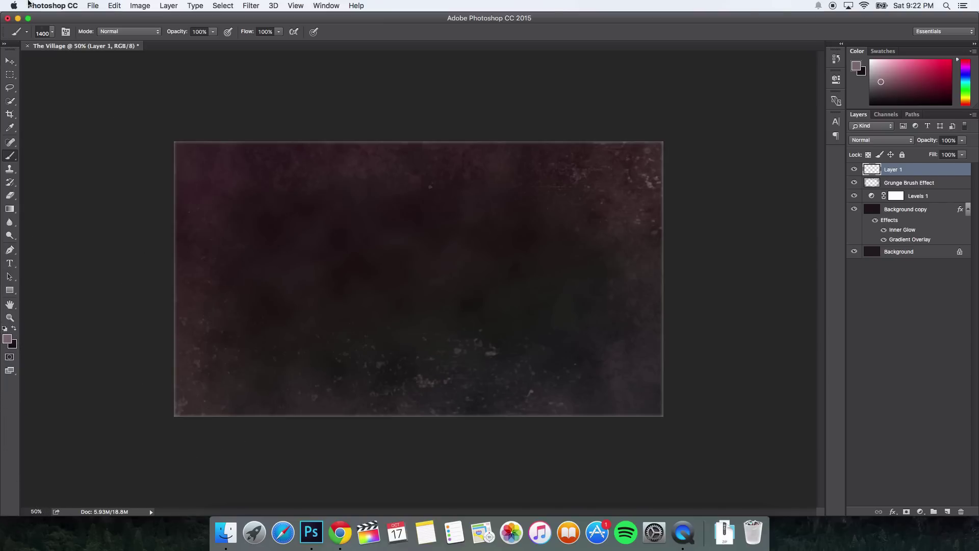
- Set the foreground color to #121212
{"action": "left_click", "coordinate": [10, 61]}
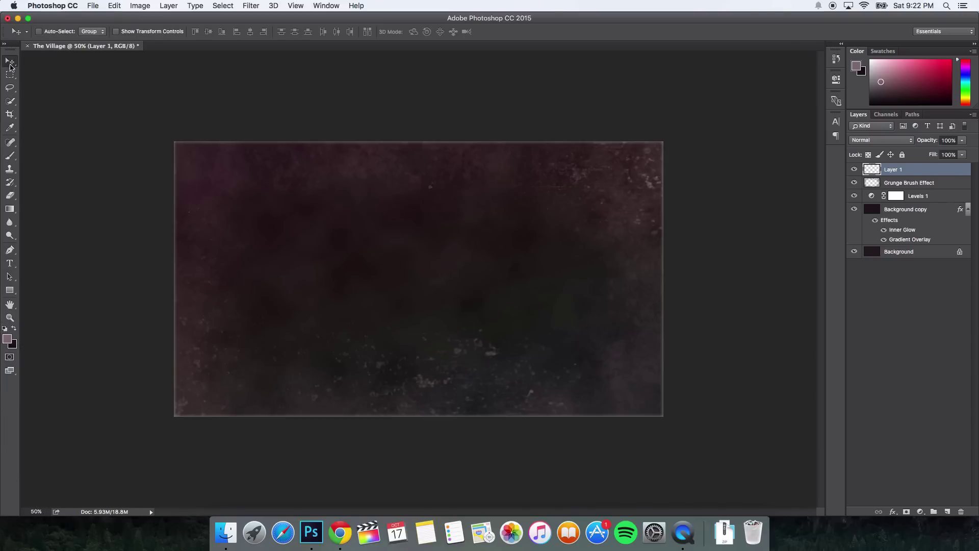
{"action": "left_click", "coordinate": [8, 338]}
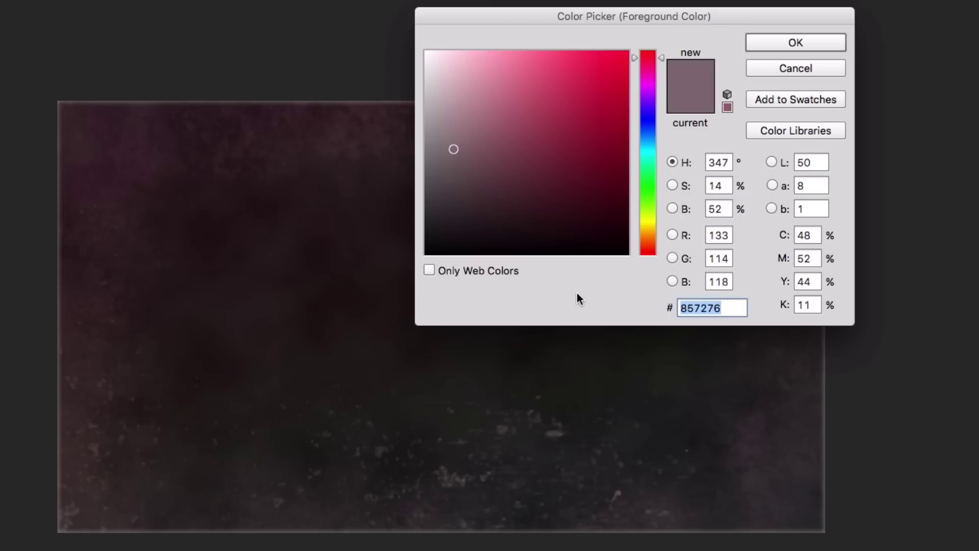
{"action": "type", "text": "121"}
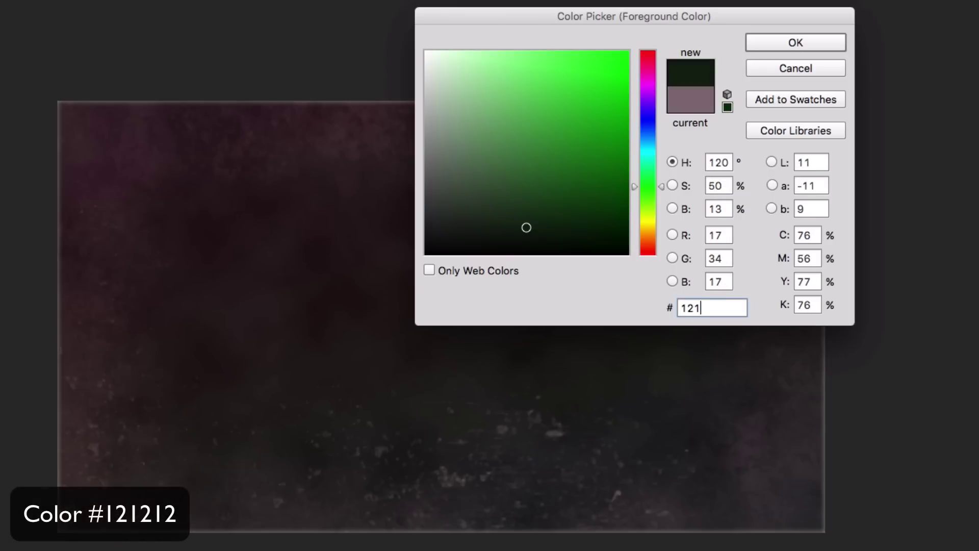
{"action": "type", "text": "212"}
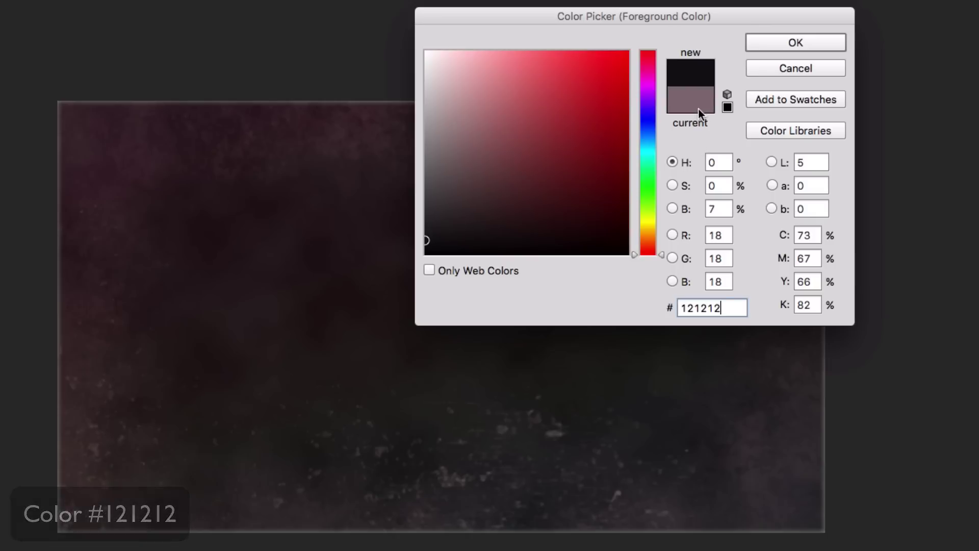
{"action": "left_click", "coordinate": [774, 43]}
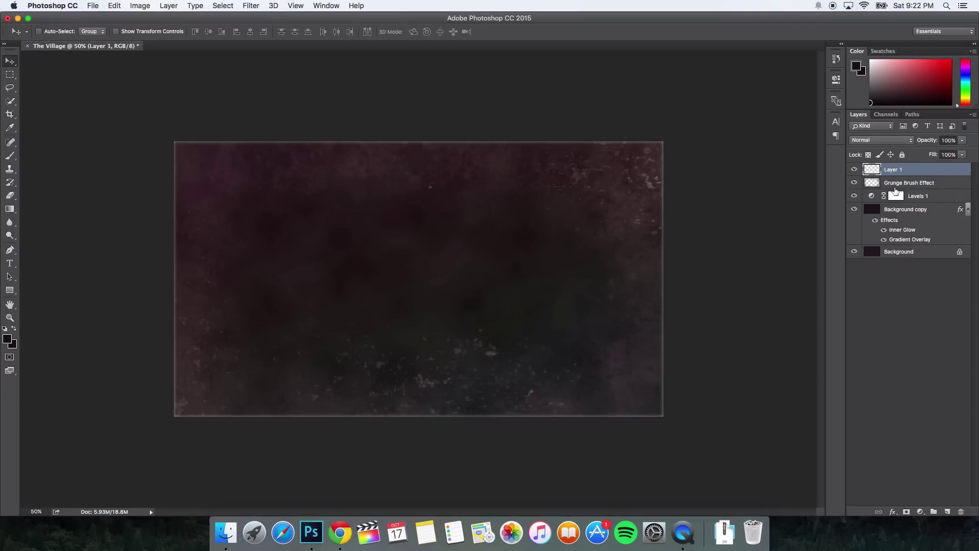
- Rename the splash layer as Corner Splashes and add a new empty layer above it
{"action": "double_click", "coordinate": [892, 170]}
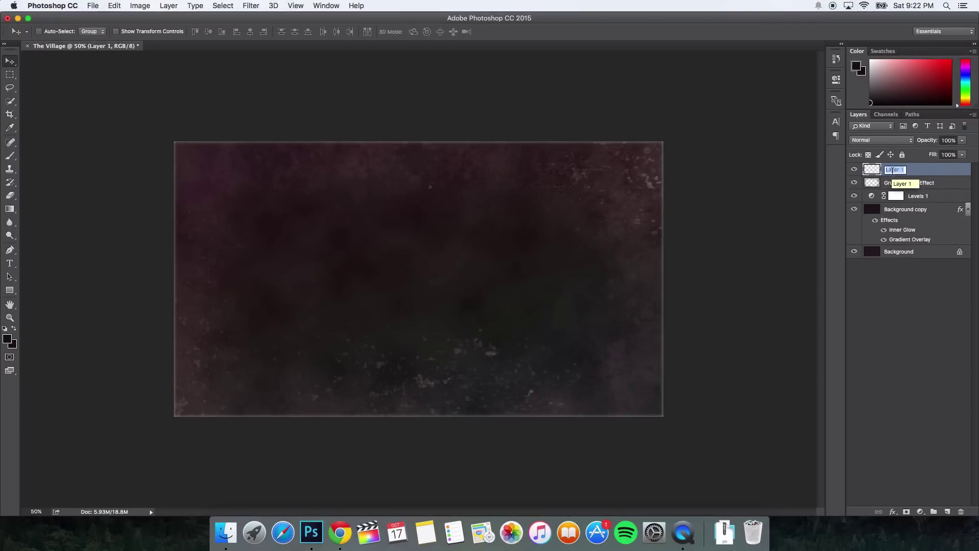
{"action": "type", "text": "Corner Splashes"}
{"action": "key", "text": "Return"}
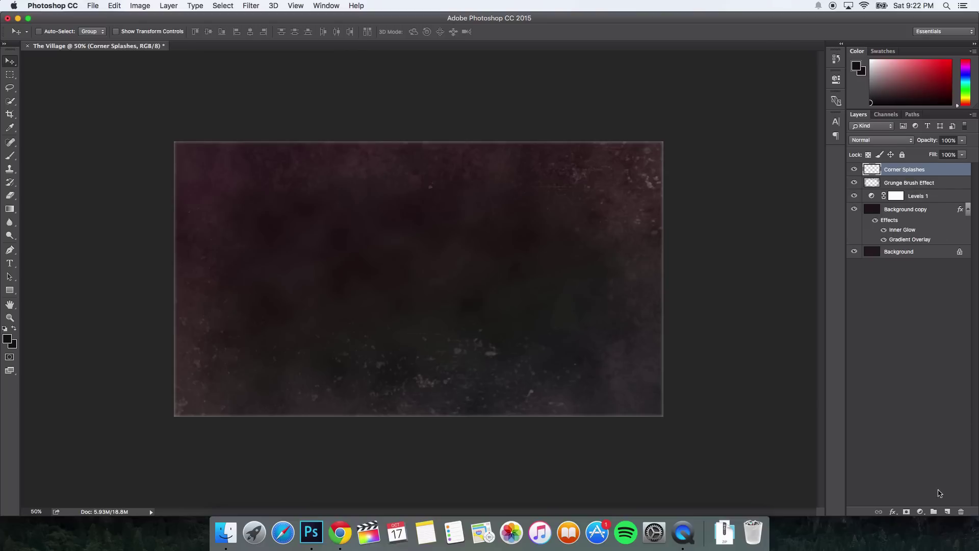
{"action": "left_click", "coordinate": [948, 513]}
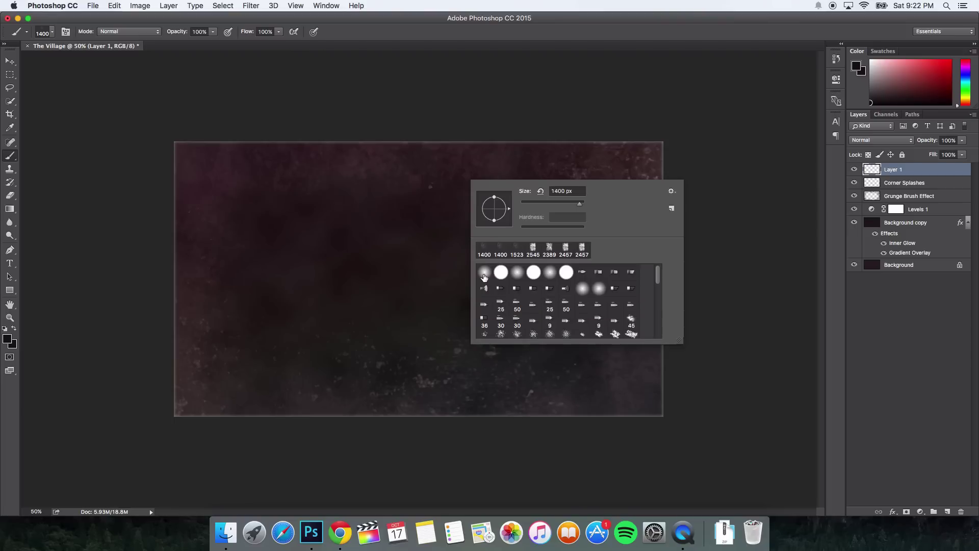
- Choose the soft round brush with 0% hardness and set its size to 1200 px
{"action": "left_click", "coordinate": [484, 272]}
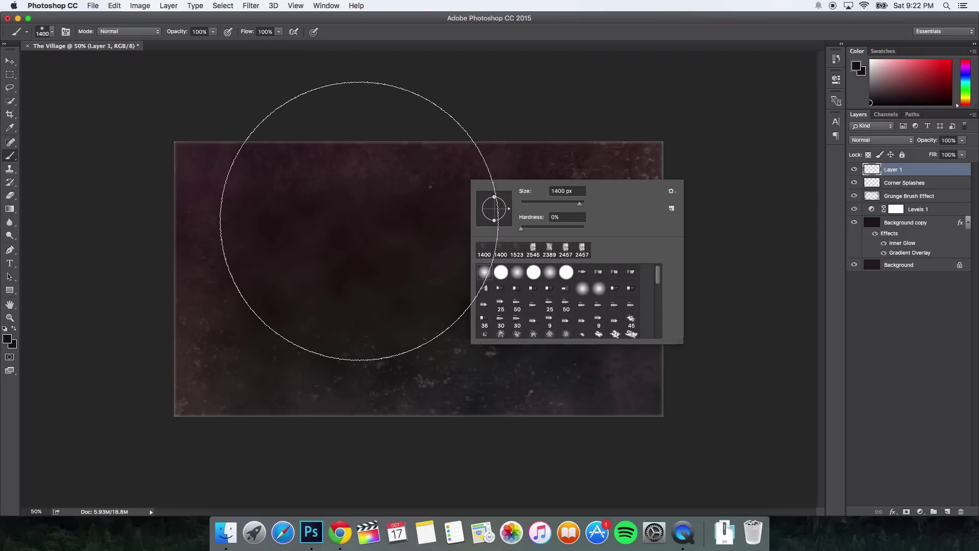
{"action": "left_click", "coordinate": [372, 267]}
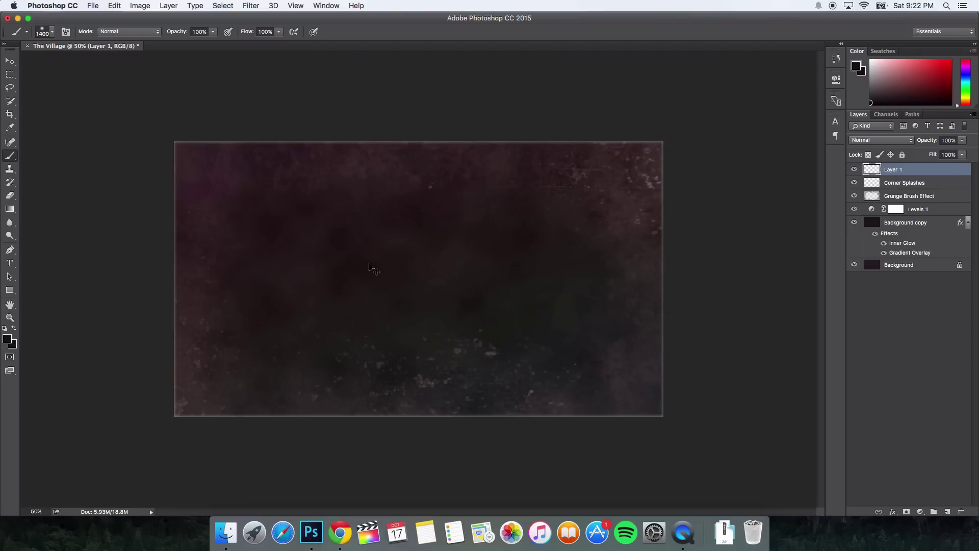
{"action": "key", "text": "bracketleft"}
{"action": "key", "text": "bracketleft"}
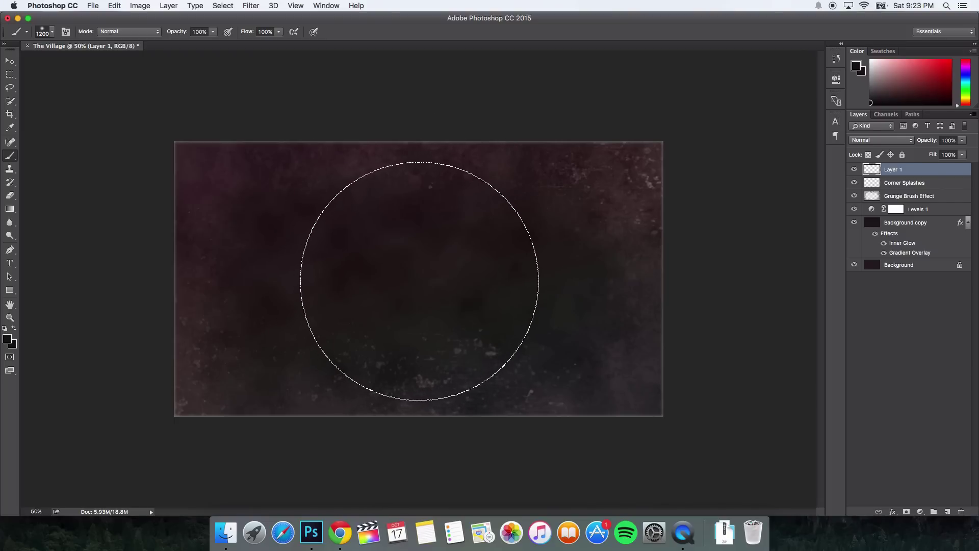
{"action": "right_click", "coordinate": [420, 281]}
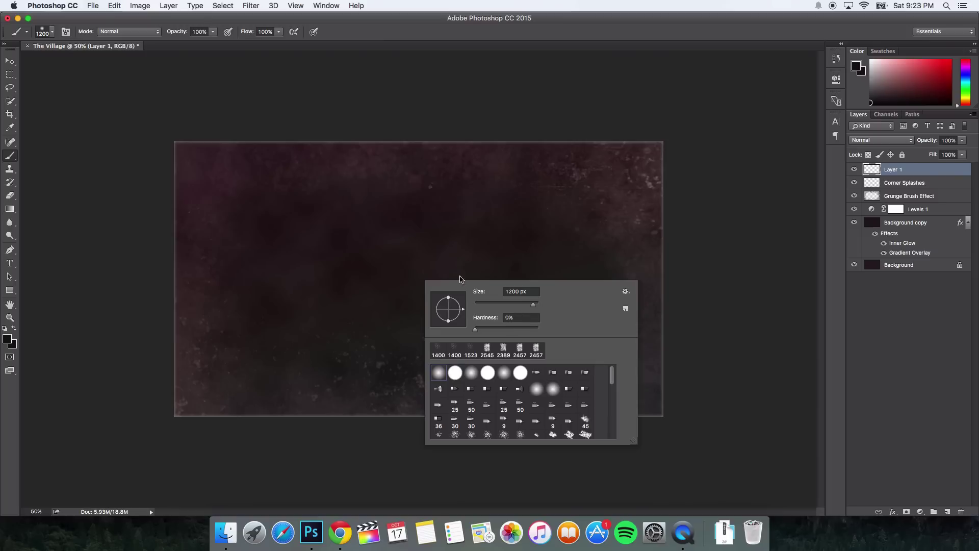
{"action": "left_click", "coordinate": [362, 234]}
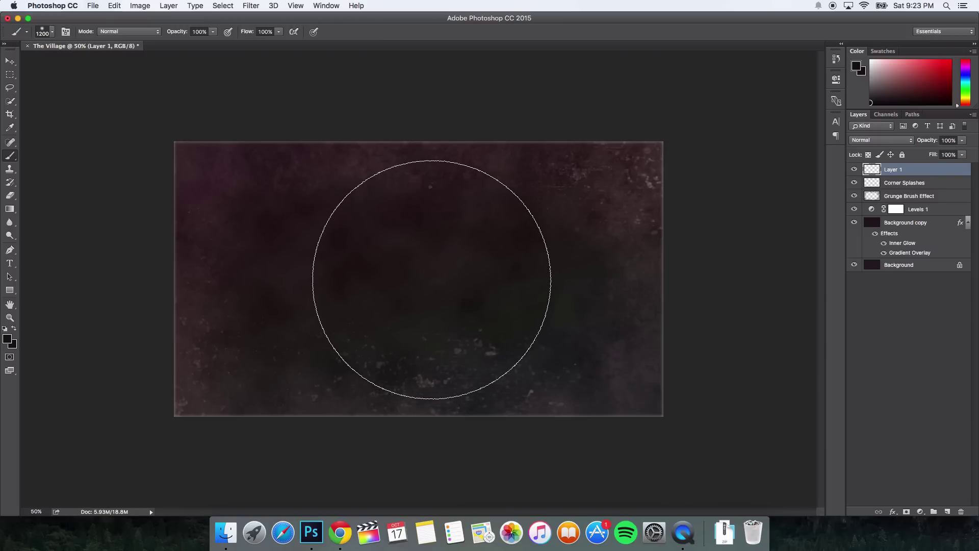
- Rename the new empty layer as Center
{"action": "double_click", "coordinate": [894, 171]}
{"action": "type", "text": "Center"}
{"action": "key", "text": "Return"}
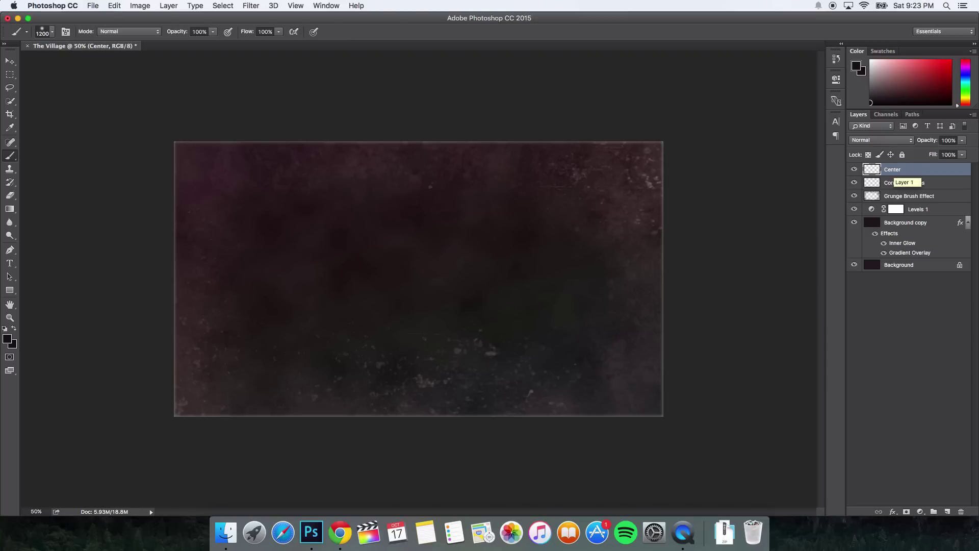
- Set the Center layer's opacity to 55% and paint soft #121212 shading over the middle of the canvas
{"action": "left_click_drag", "start_coordinate": [932, 140], "coordinate": [954, 140]}
{"action": "key", "text": "Return"}
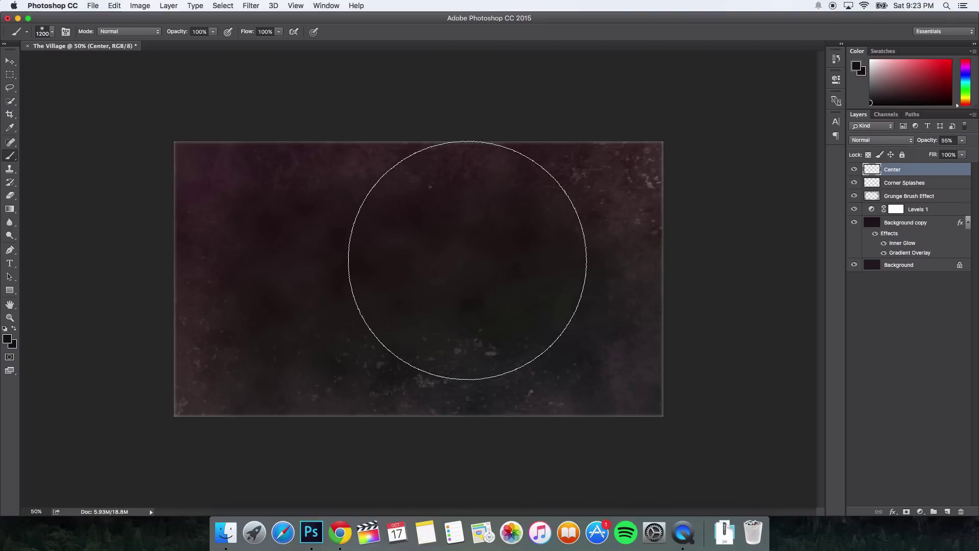
{"action": "mouse_move", "coordinate": [382, 295]}
{"action": "left_mouse_down"}
{"action": "mouse_move", "coordinate": [531, 355]}
{"action": "mouse_move", "coordinate": [385, 240]}
{"action": "mouse_move", "coordinate": [413, 277]}
{"action": "mouse_move", "coordinate": [389, 285]}
{"action": "left_mouse_up"}
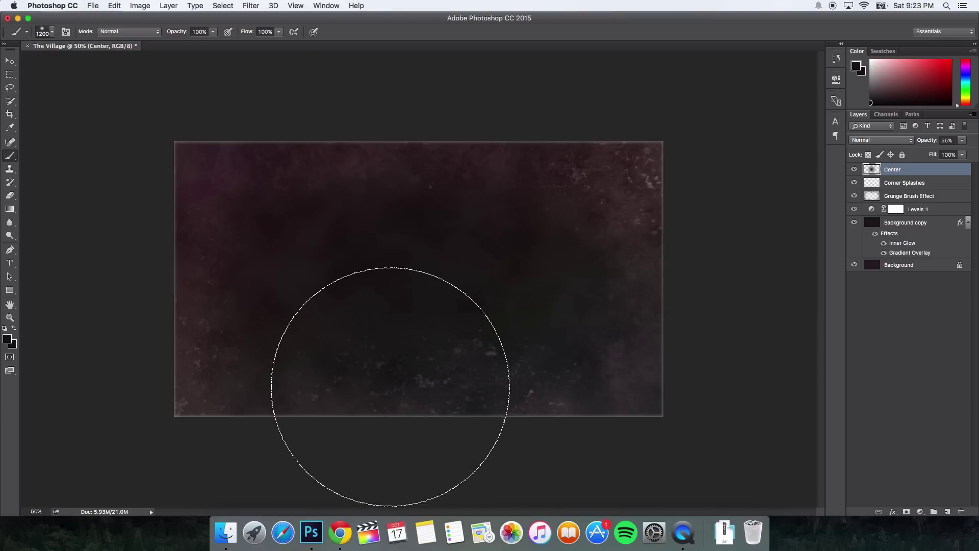
- Switch to Finder and place 7_by_darkrose42_stock.jpg from the Downloads folder into the Photoshop document The Village
{"action": "left_click", "coordinate": [226, 532]}
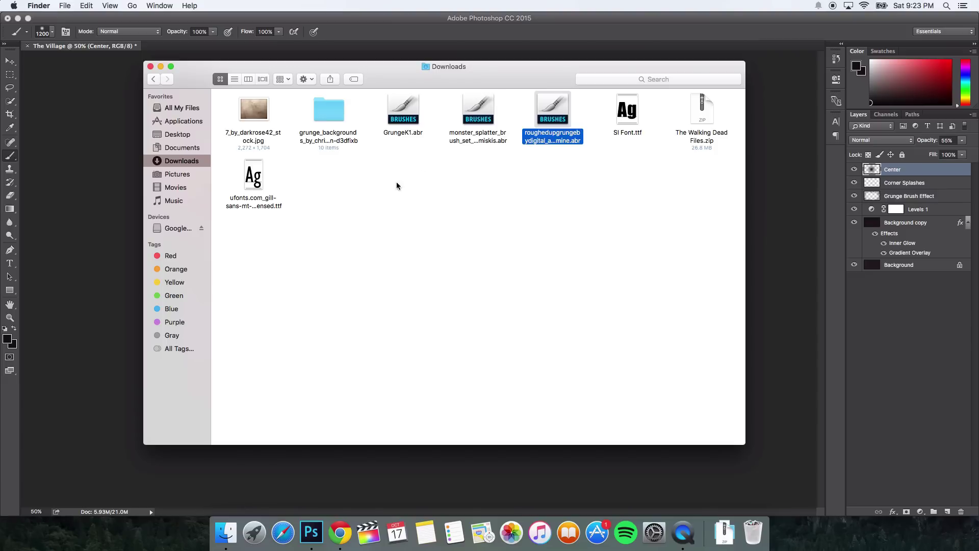
{"action": "left_click", "coordinate": [241, 97]}
{"action": "left_click", "coordinate": [260, 118]}
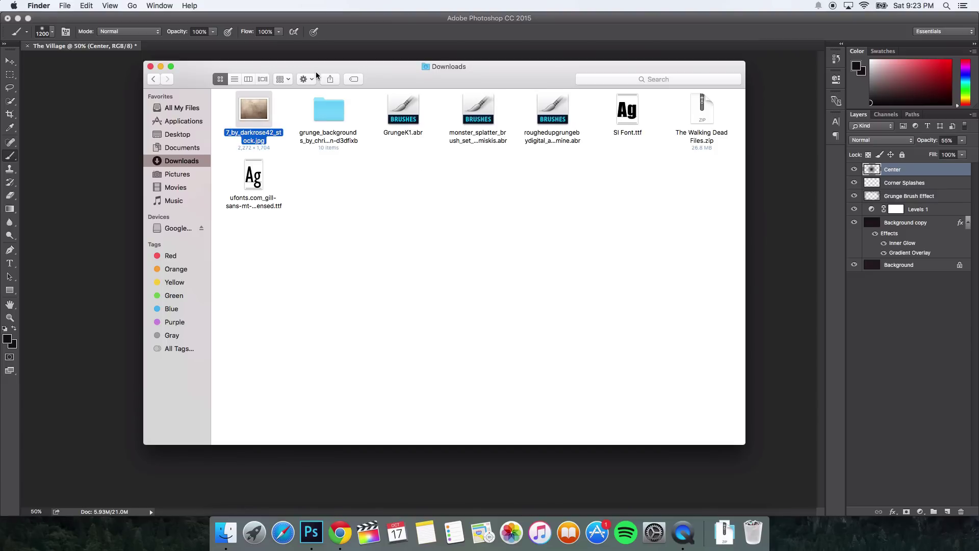
{"action": "left_click_drag", "start_coordinate": [316, 75], "coordinate": [313, 82]}
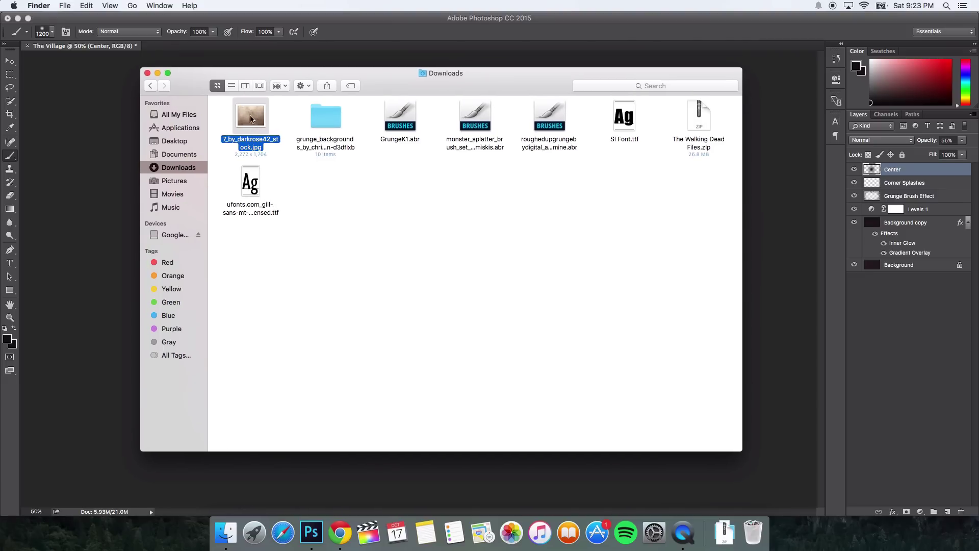
{"action": "left_click_drag", "start_coordinate": [249, 119], "coordinate": [83, 127]}
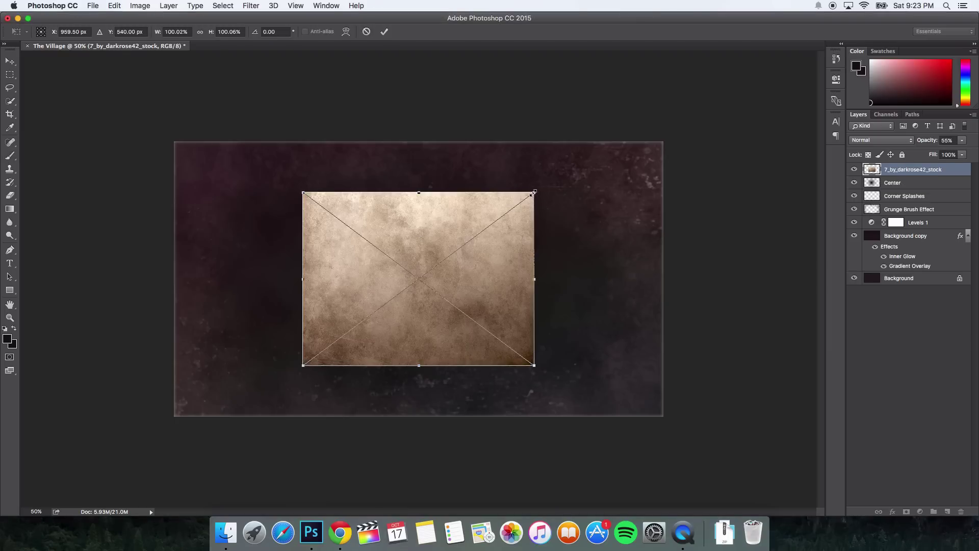
- Scale the placed stock texture proportionally to about 217.5% so it covers the whole canvas, and commit the placement
{"action": "mouse_move", "coordinate": [534, 194]}
{"action": "left_mouse_down"}
{"action": "mouse_move", "coordinate": [577, 159]}
{"action": "mouse_move", "coordinate": [534, 193]}
{"action": "left_mouse_up"}
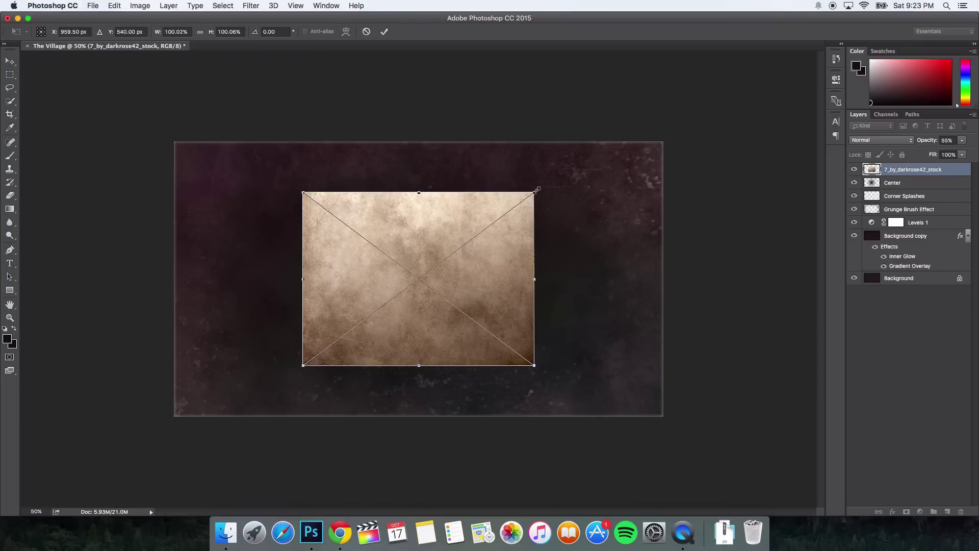
{"action": "left_click_drag", "start_coordinate": [542, 188], "coordinate": [688, 110]}
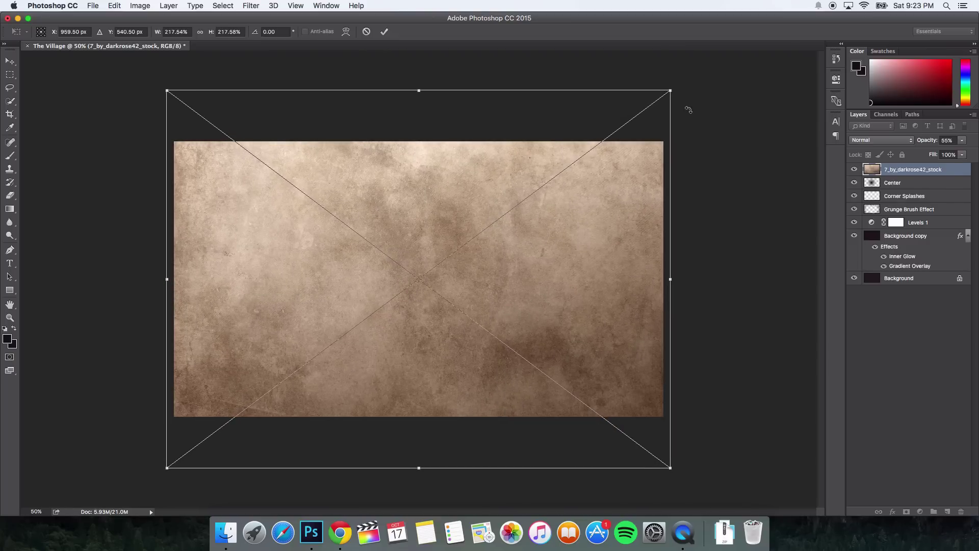
{"action": "key", "text": "b"}
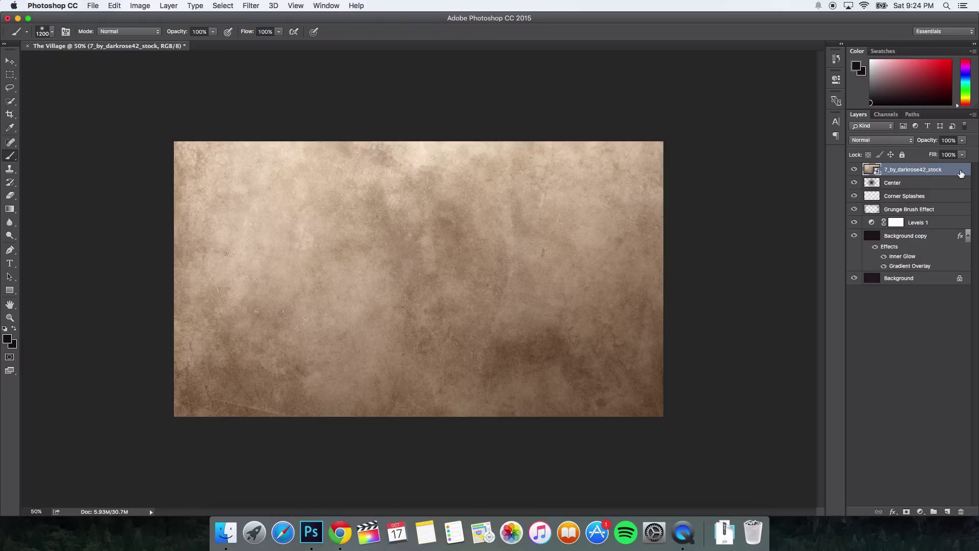
- Set the 7_by_darkrose42_stock layer's blend mode to Multiply and toggle its visibility to compare the effect
{"action": "left_click", "coordinate": [912, 140]}
{"action": "left_click", "coordinate": [880, 170]}
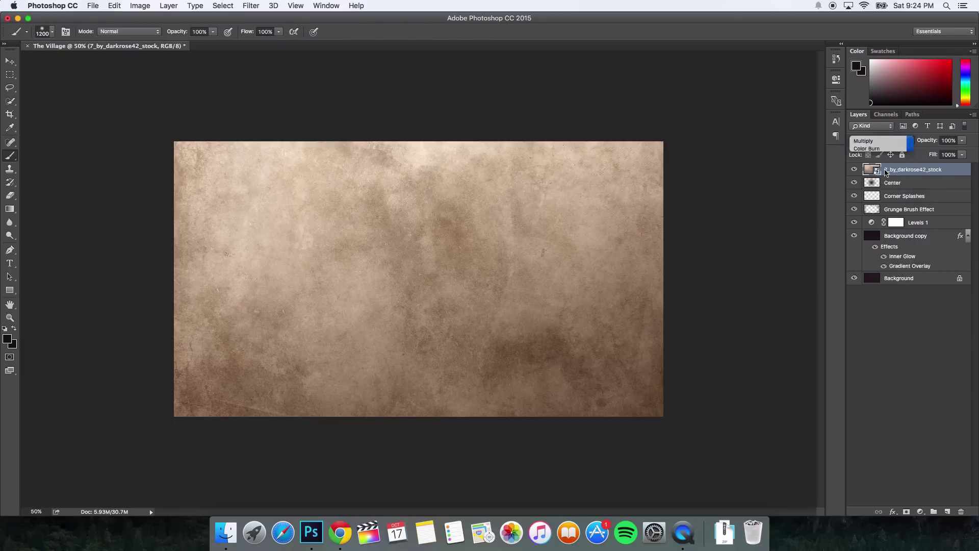
{"action": "left_click", "coordinate": [855, 170]}
{"action": "left_click", "coordinate": [854, 170]}
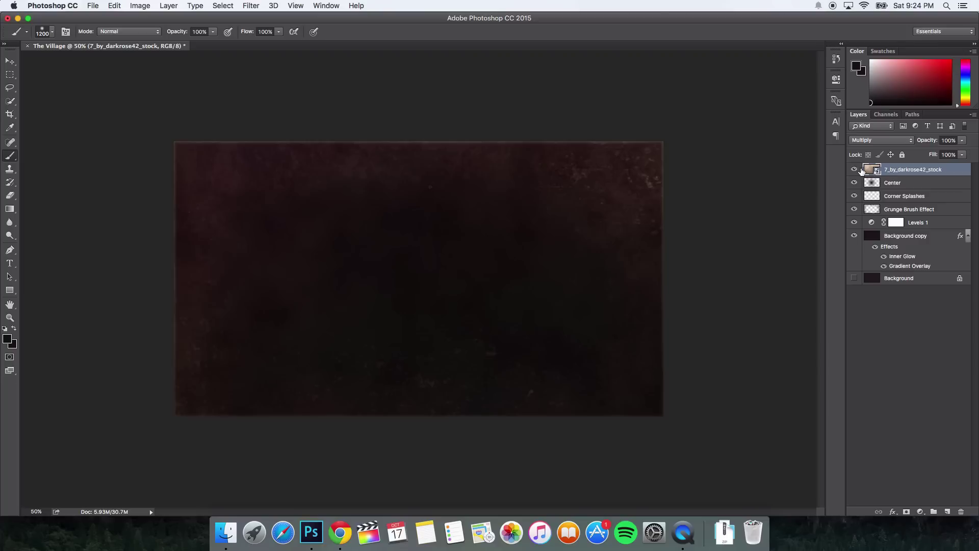
- Toggle the 7_by_darkrose42_stock layer's visibility to compare, and apply a Hue/Saturation adjustment to it with Saturation at -50
{"action": "left_click", "coordinate": [854, 170]}
{"action": "left_click", "coordinate": [855, 170]}
{"action": "left_click", "coordinate": [140, 5]}
{"action": "mouse_move", "coordinate": [155, 34]}
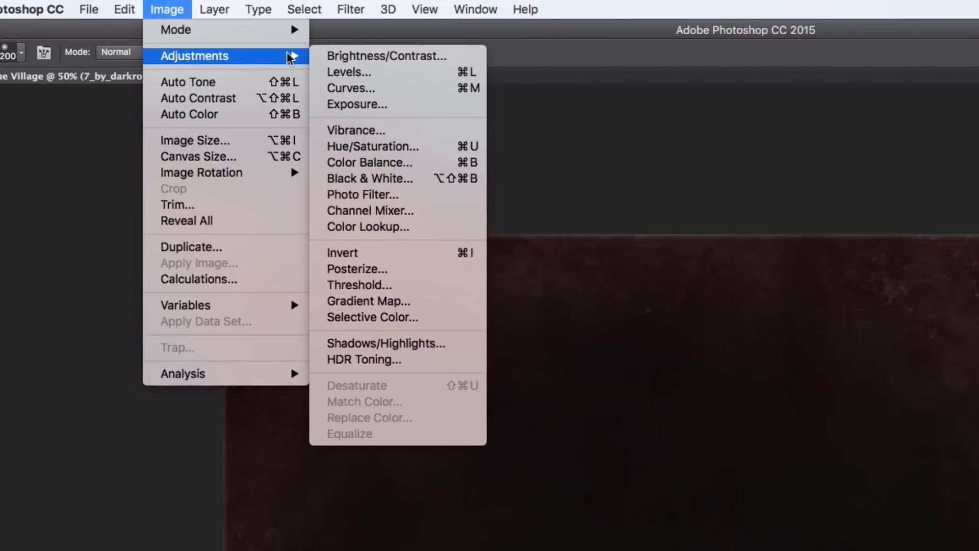
{"action": "left_click", "coordinate": [407, 146]}
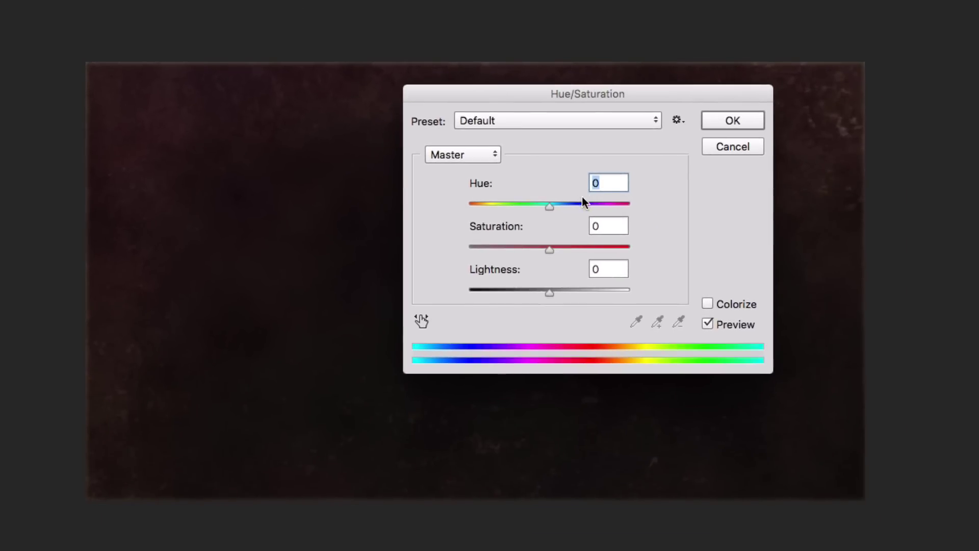
{"action": "key", "text": "Tab"}
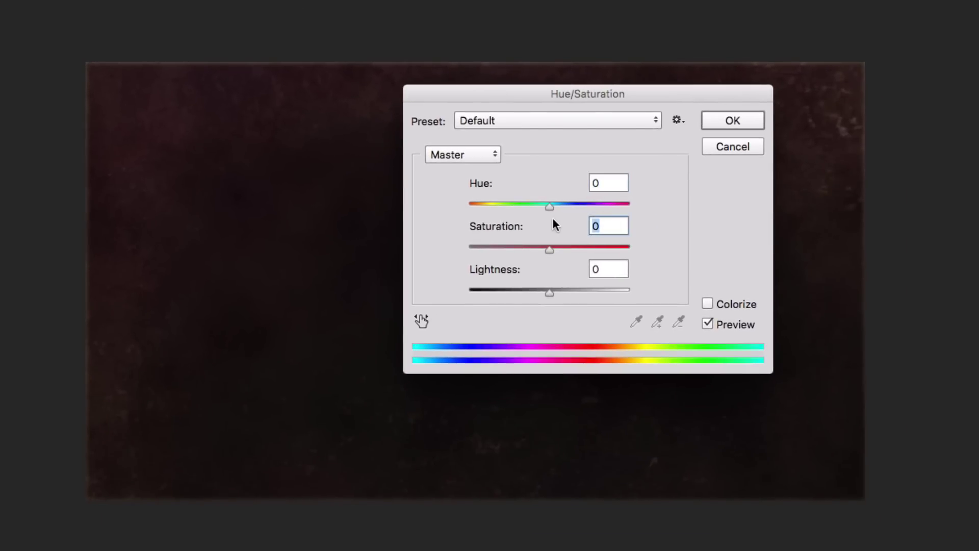
{"action": "type", "text": "-50"}
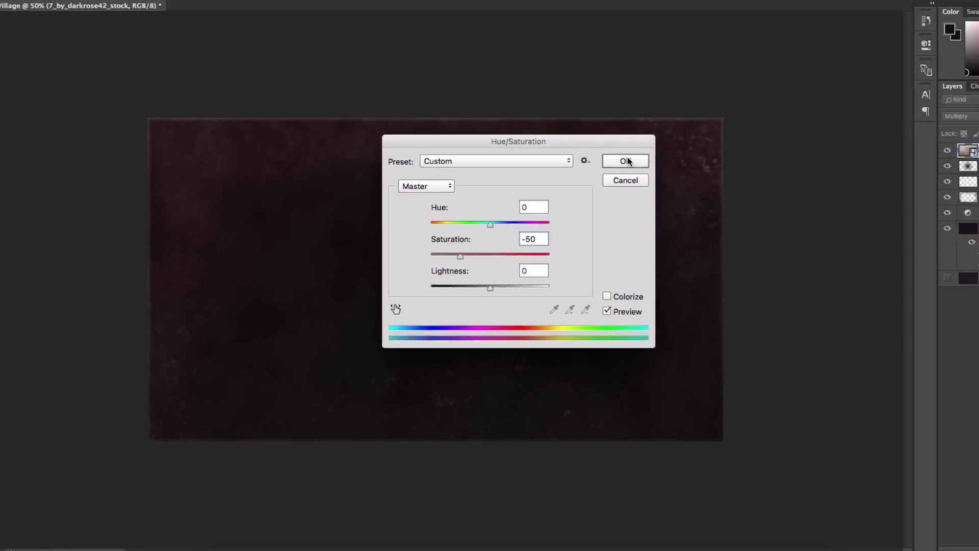
{"action": "left_click", "coordinate": [732, 120]}
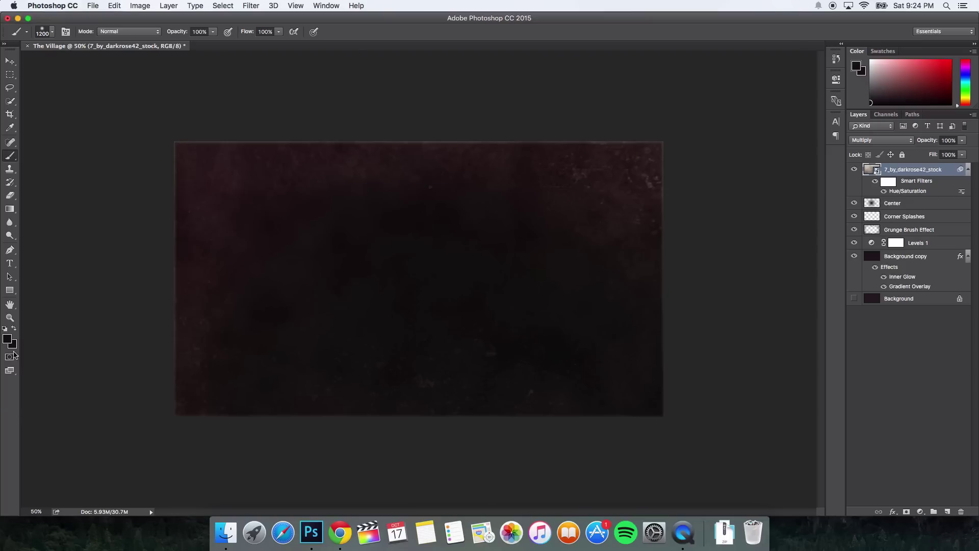
- Set the foreground color to the olive tone #635f40
{"action": "left_click", "coordinate": [7, 339]}
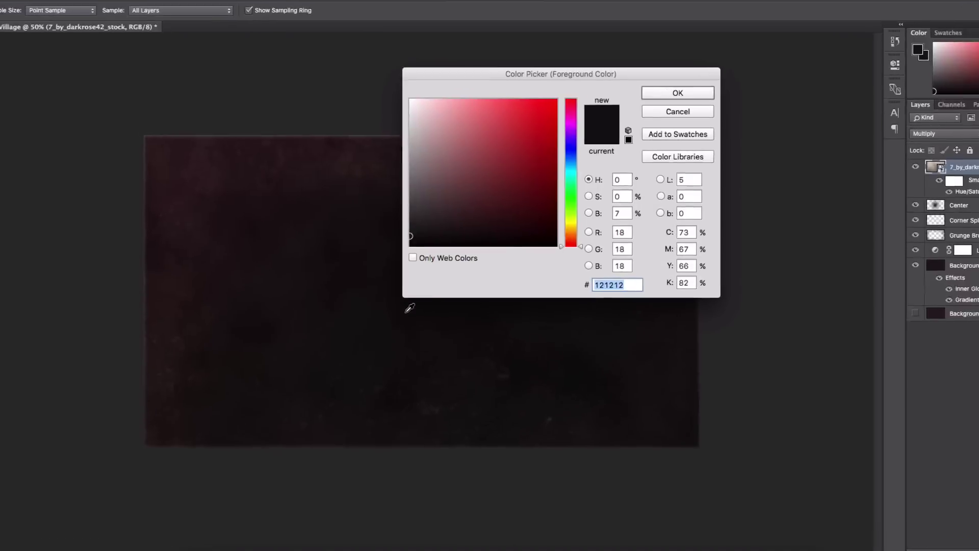
{"action": "type", "text": "63"}
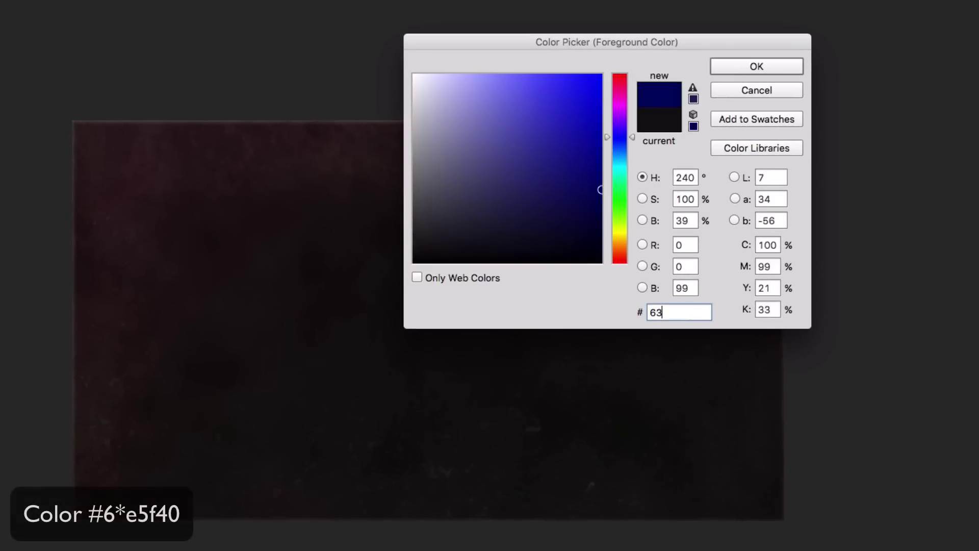
{"action": "type", "text": "5"}
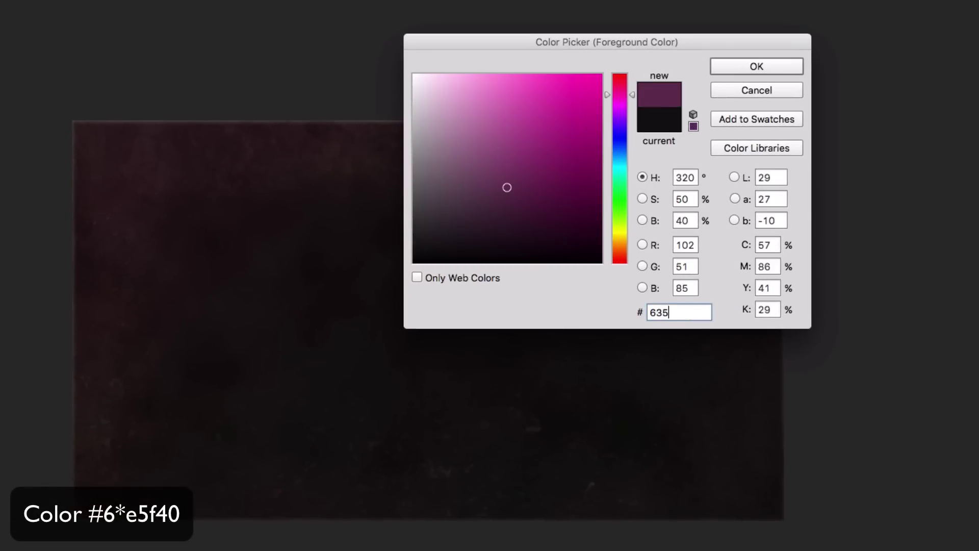
{"action": "type", "text": "f40"}
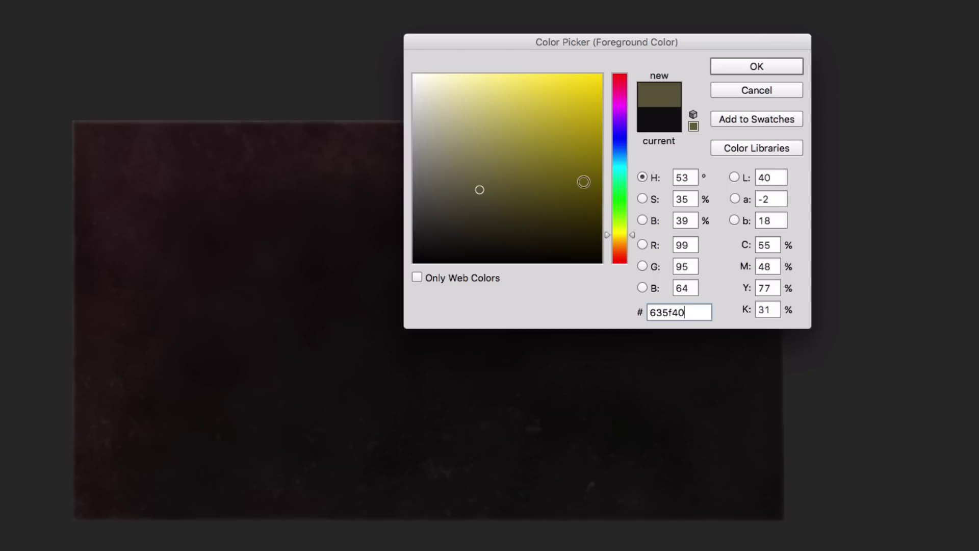
{"action": "left_click", "coordinate": [721, 67]}
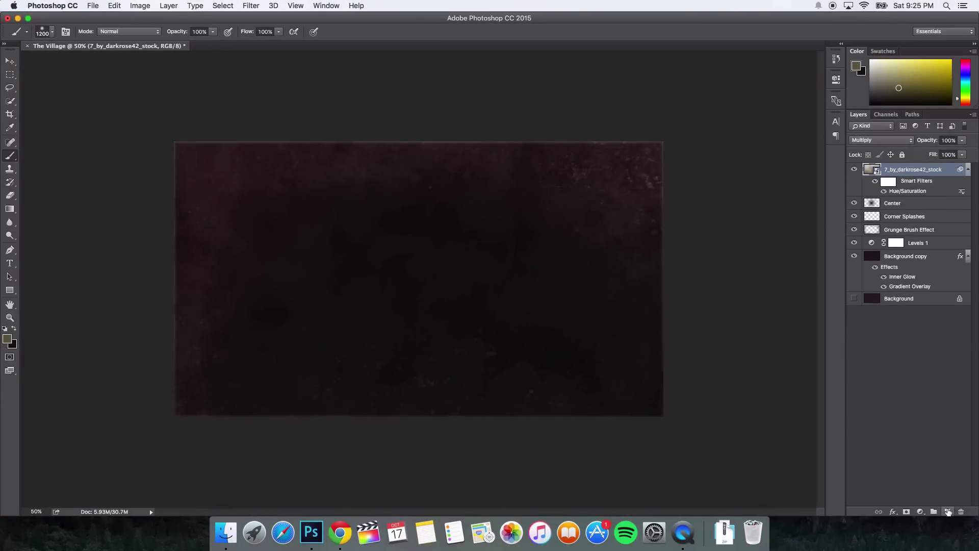
- Add a new empty layer above the stock image and rename the 7_by_darkrose42_stock layer as Texture
{"action": "left_click", "coordinate": [948, 510]}
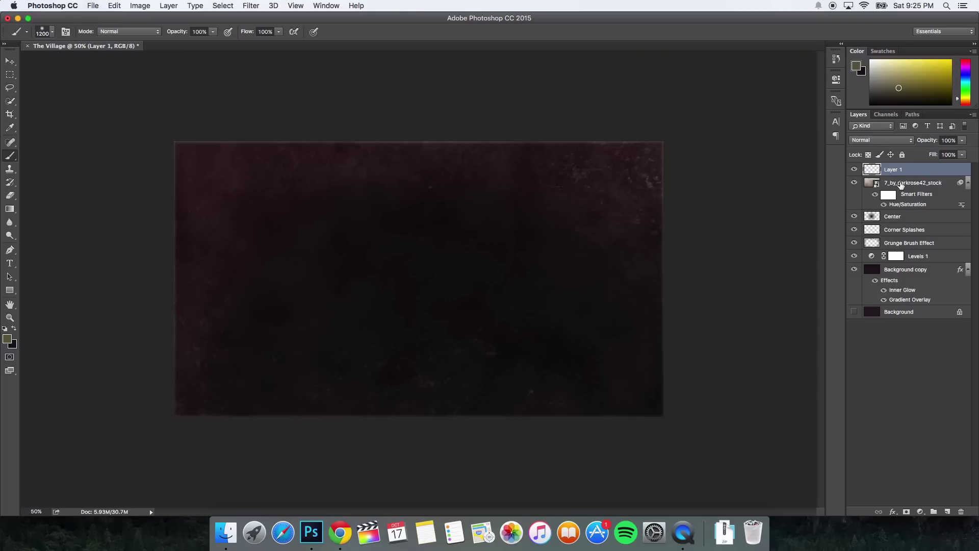
{"action": "double_click", "coordinate": [900, 184]}
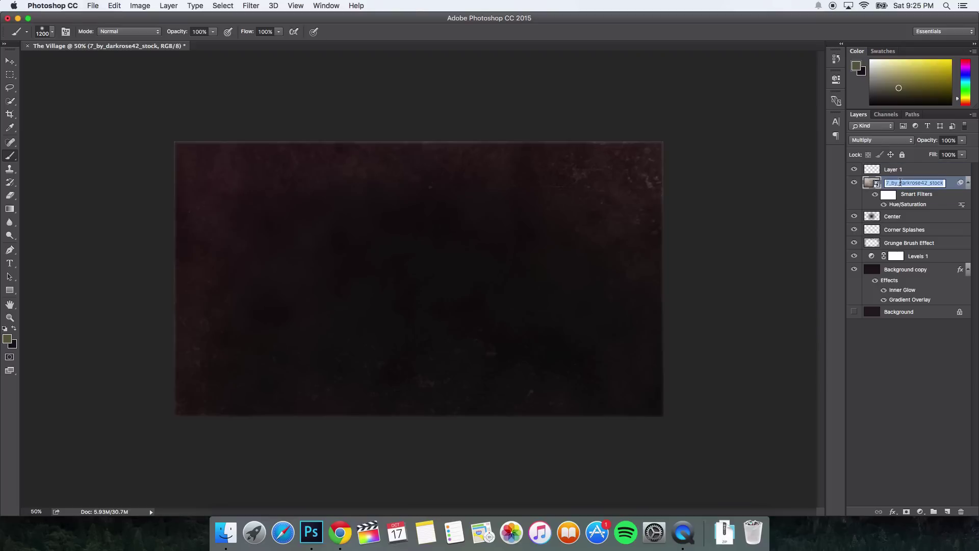
{"action": "type", "text": "Texture"}
{"action": "key", "text": "Return"}
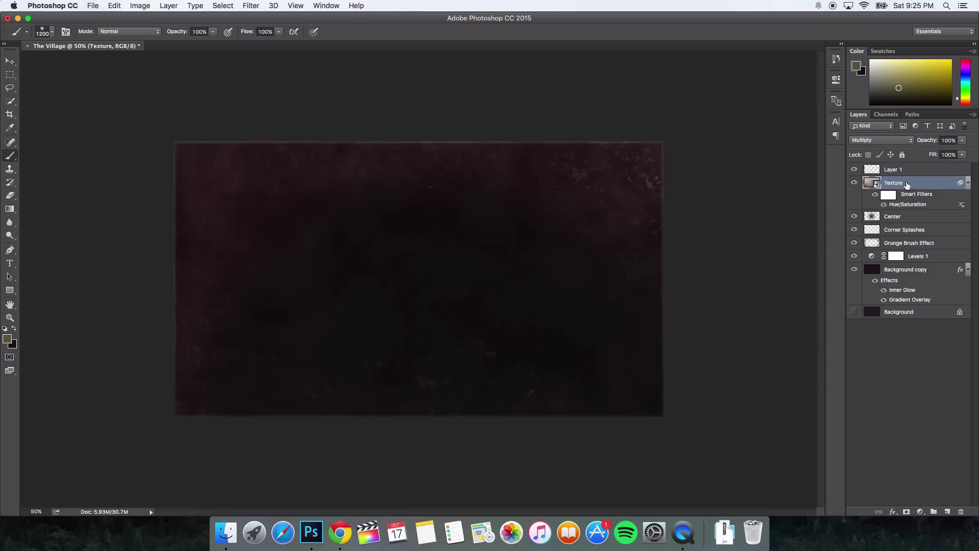
- Set the new top layer's blend mode to Screen and its opacity to 35%
{"action": "left_click", "coordinate": [921, 169]}
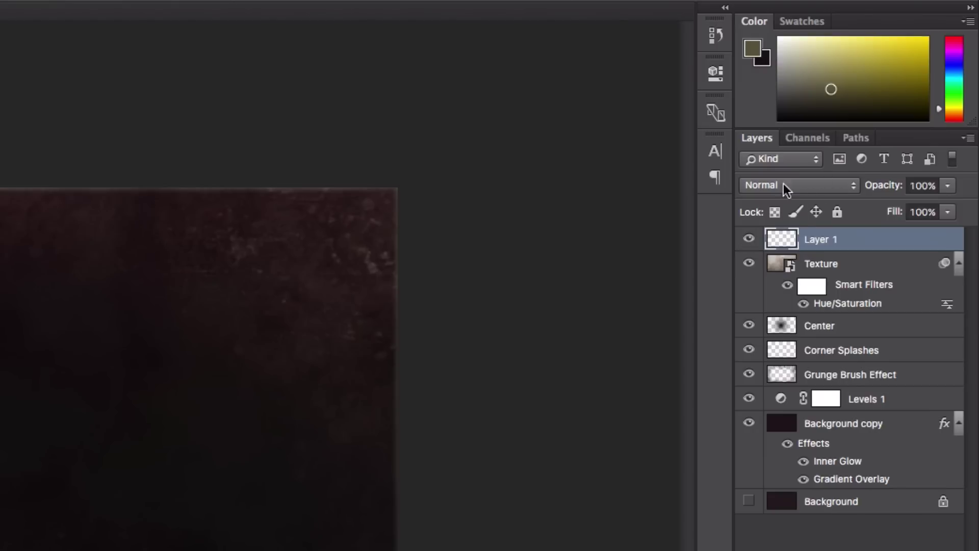
{"action": "left_click", "coordinate": [783, 183]}
{"action": "left_click", "coordinate": [773, 320]}
{"action": "left_click", "coordinate": [933, 185]}
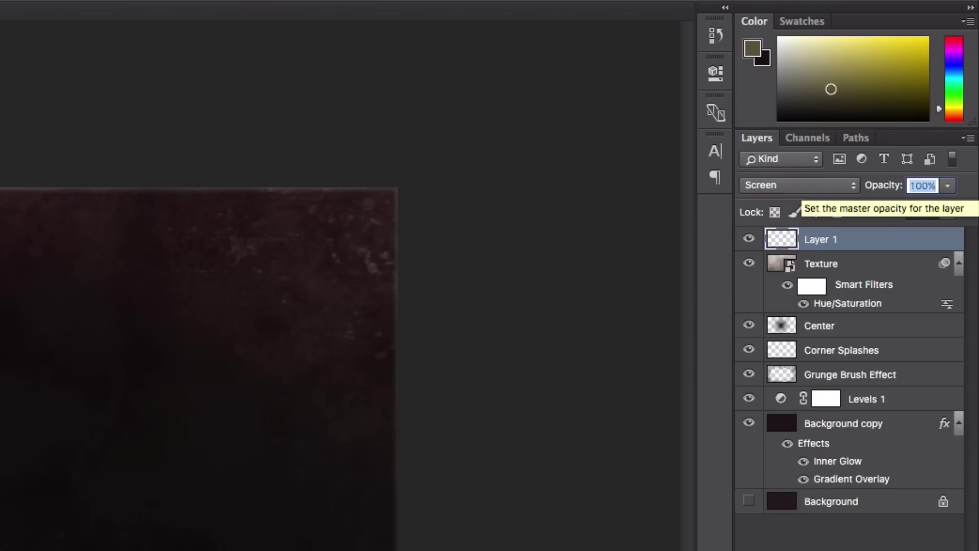
{"action": "type", "text": "35"}
{"action": "key", "text": "Return"}
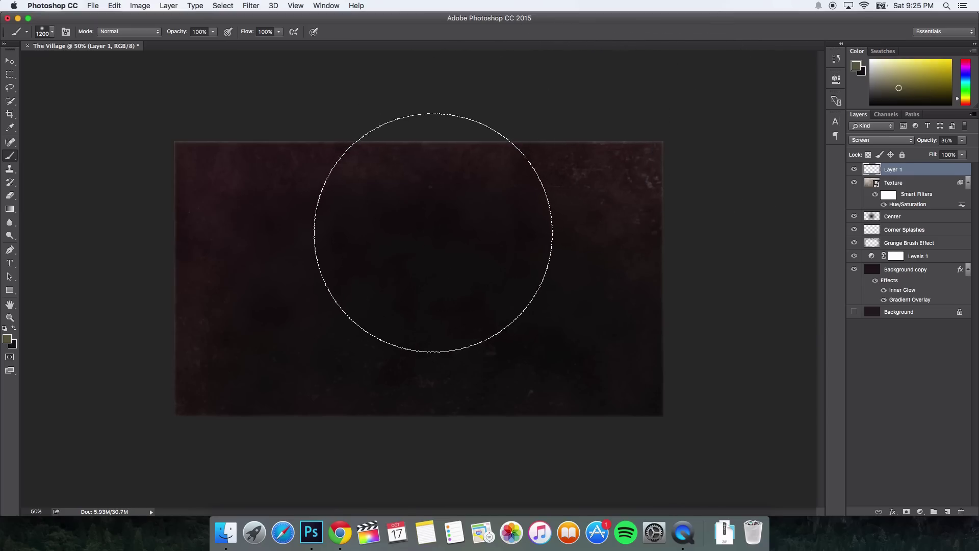
- Paint soft olive light into both bottom corners of the canvas using a soft round brush at 1100 px with 0% hardness
{"action": "right_click", "coordinate": [403, 221]}
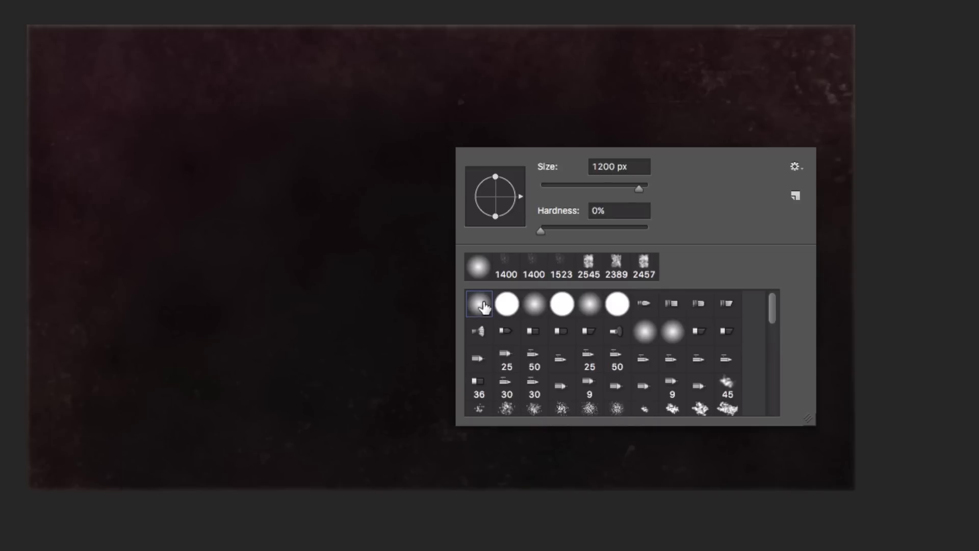
{"action": "right_click", "coordinate": [252, 161]}
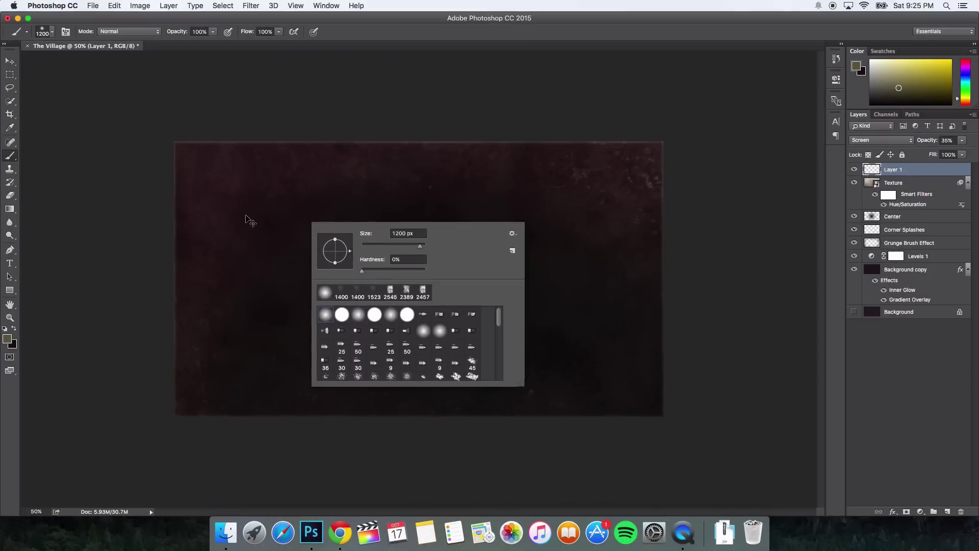
{"action": "left_click", "coordinate": [246, 216]}
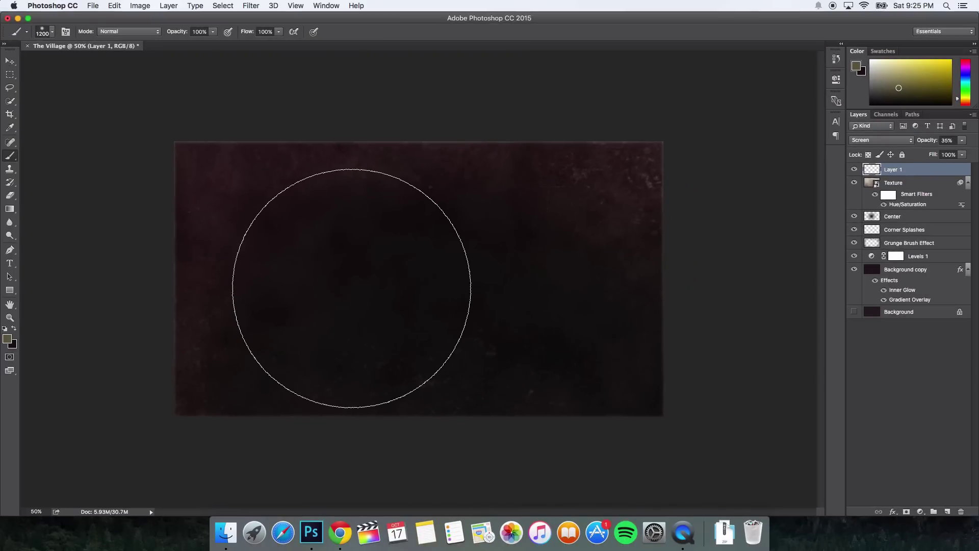
{"action": "key", "text": "super+minus"}
{"action": "key", "text": "super+minus"}
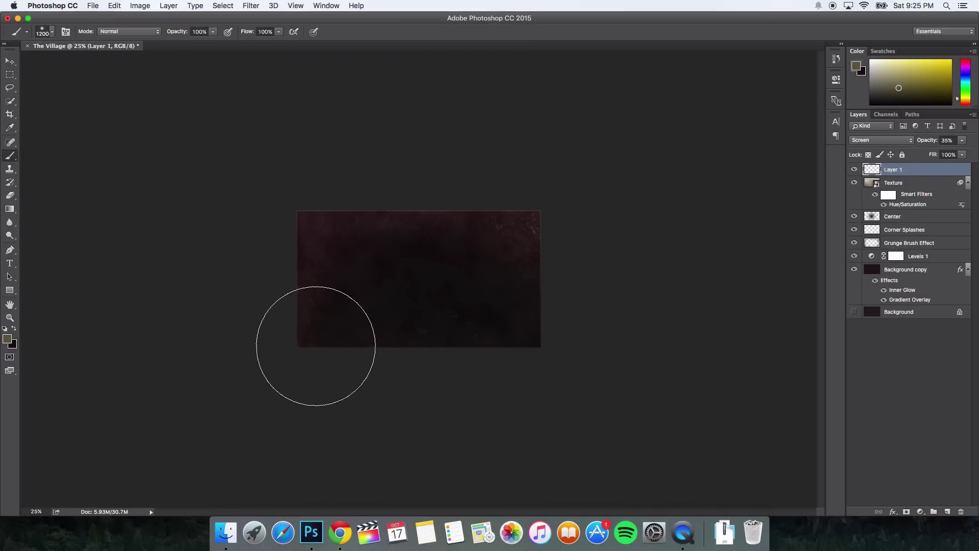
{"action": "key", "text": "bracketleft"}
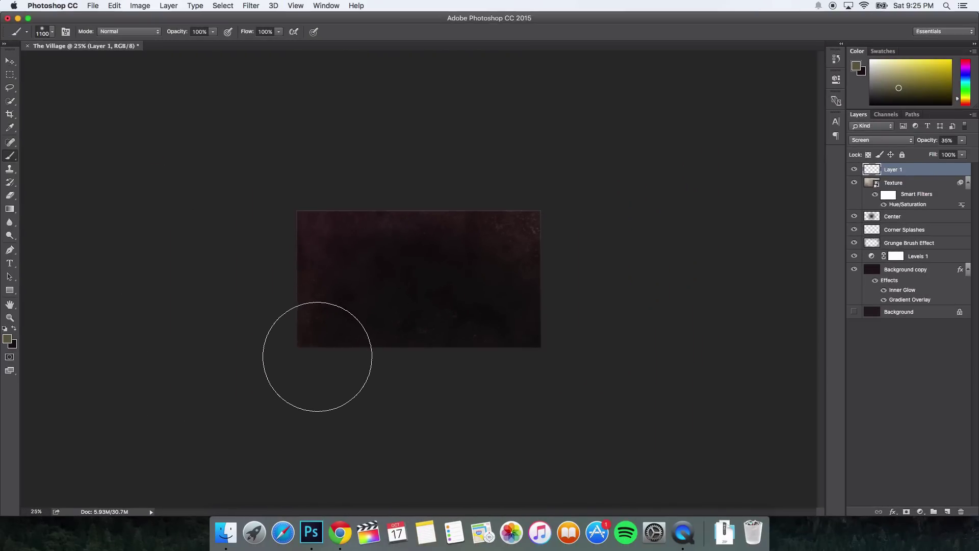
{"action": "left_click", "coordinate": [307, 363]}
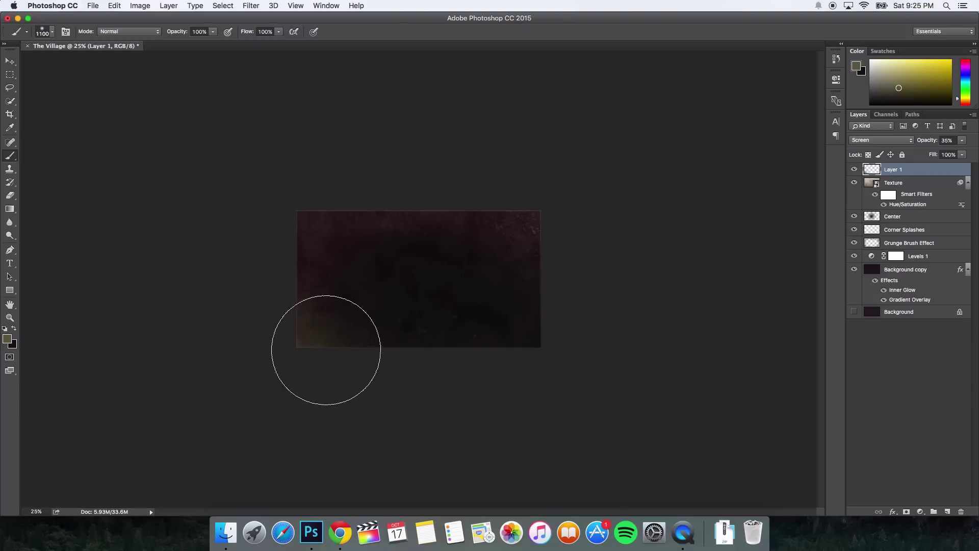
{"action": "left_click", "coordinate": [312, 350]}
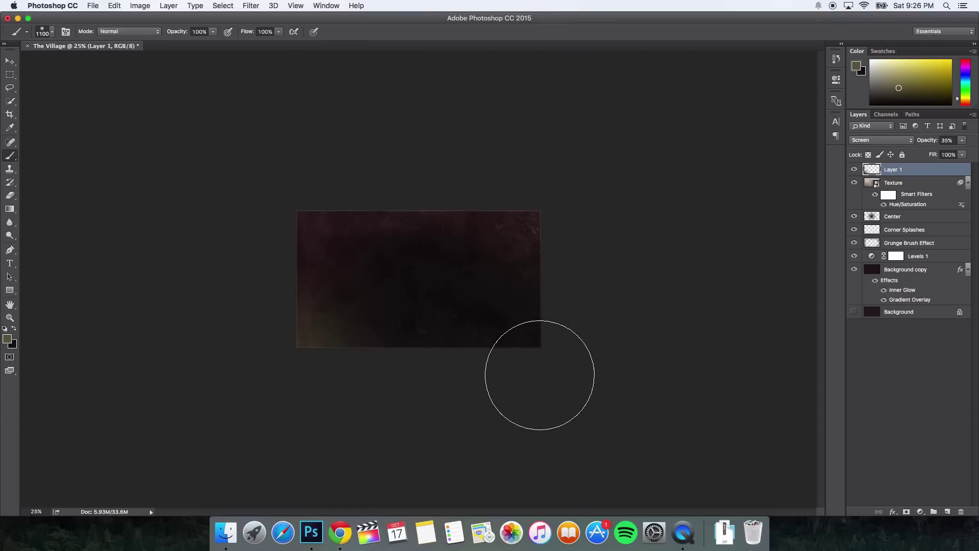
{"action": "left_click", "coordinate": [518, 385]}
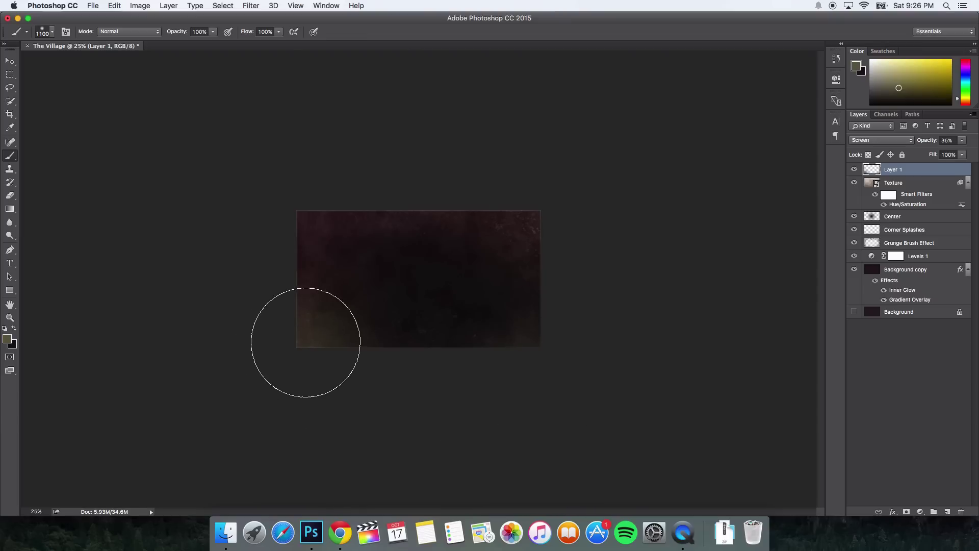
- Rename the painted corner glow layer as Bottom Corner Light
{"action": "key", "text": "super+equal"}
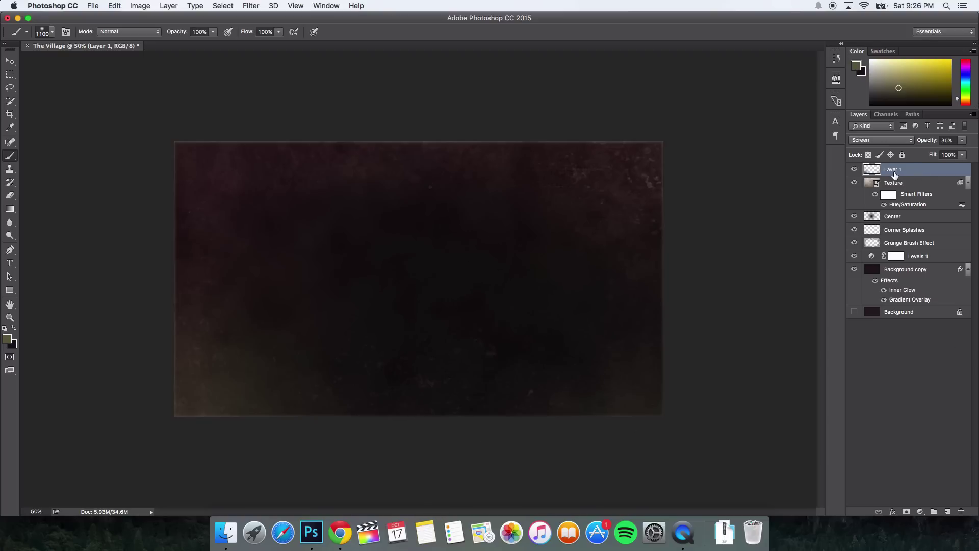
{"action": "double_click", "coordinate": [893, 171]}
{"action": "type", "text": "C"}
{"action": "type", "text": "ottom"}
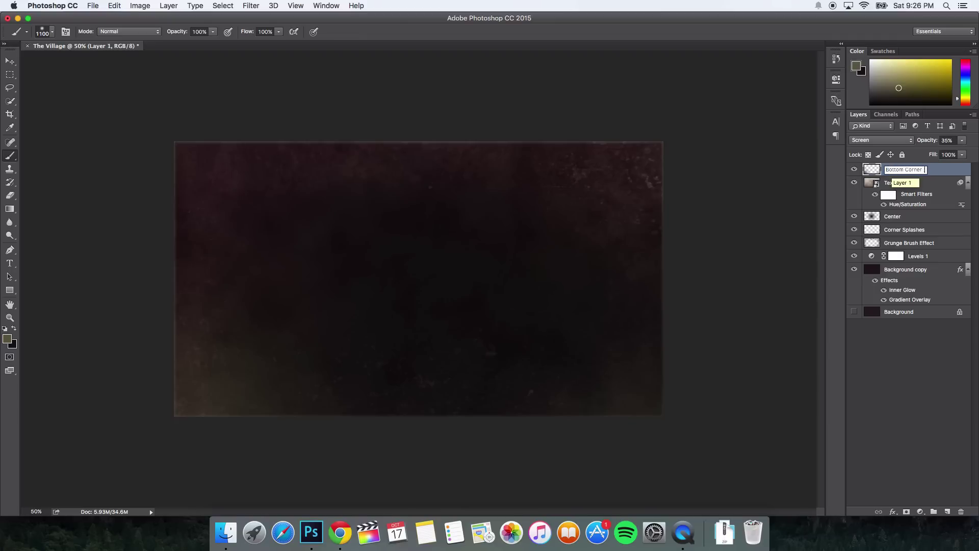
{"action": "key", "text": "Return"}
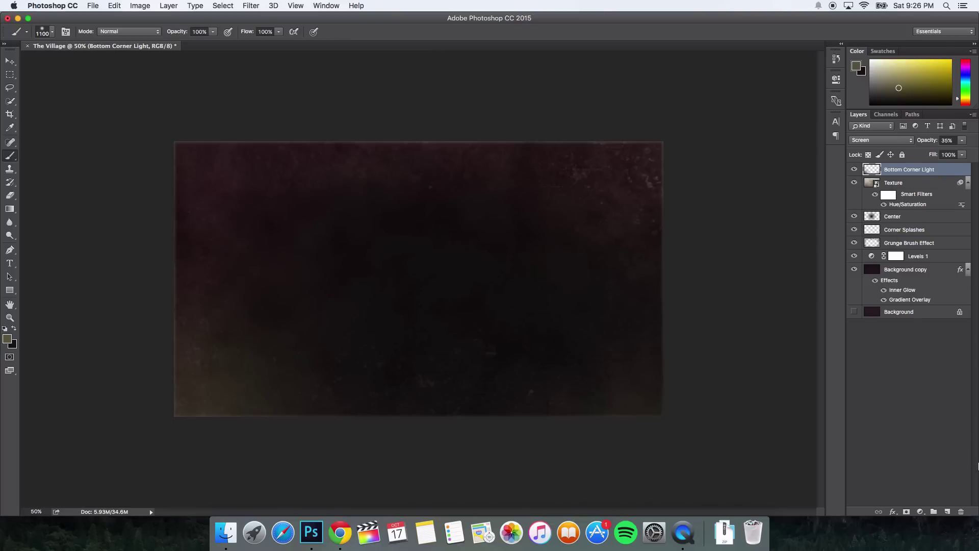
- Add a new layer above Bottom Corner Light with blend mode Screen and 65% opacity
{"action": "left_click", "coordinate": [947, 512]}
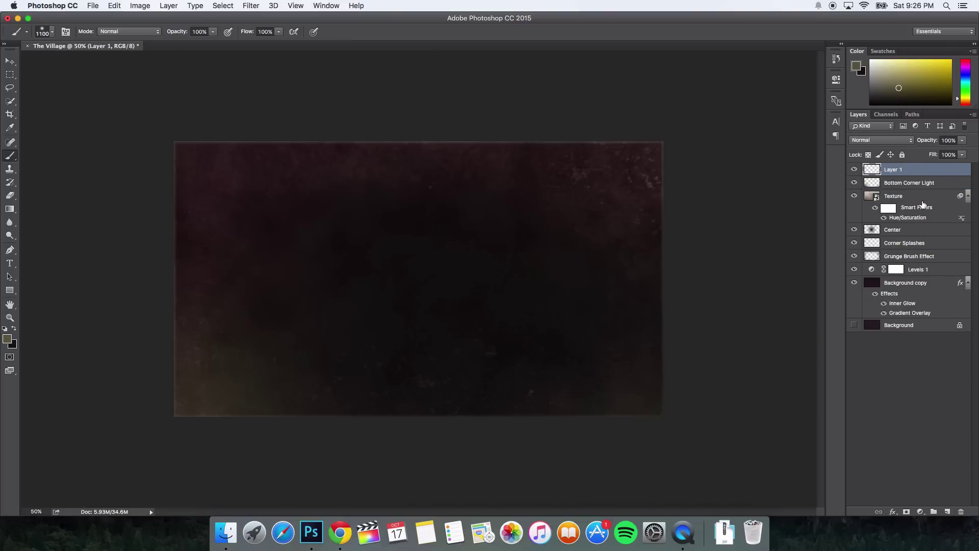
{"action": "left_click", "coordinate": [886, 141]}
{"action": "left_click", "coordinate": [868, 213]}
{"action": "left_click", "coordinate": [959, 142]}
{"action": "left_click", "coordinate": [947, 140]}
{"action": "type", "text": "65"}
{"action": "key", "text": "Return"}
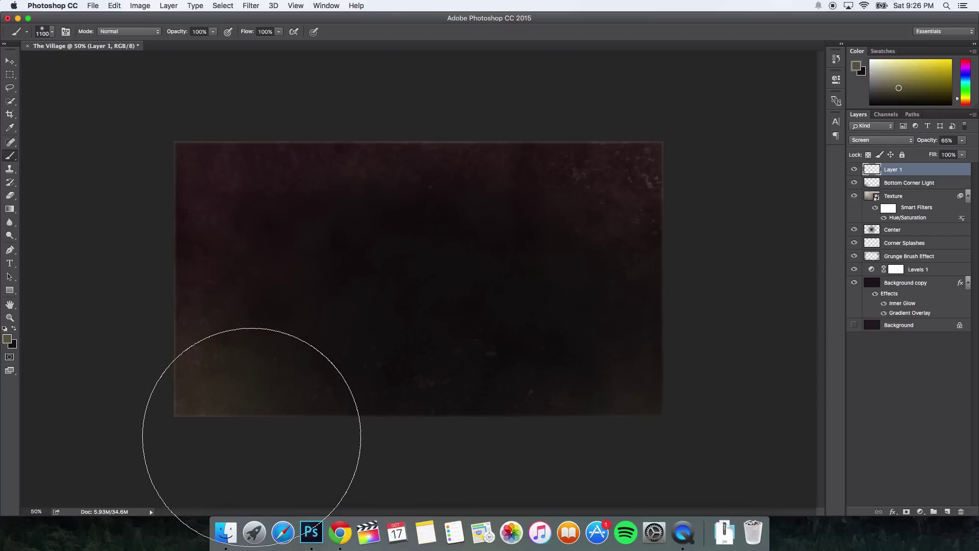
- Switch to Finder and open monster_splatter_brush_set_by_miskis.abr from the Downloads folder in Photoshop
{"action": "left_click", "coordinate": [226, 532]}
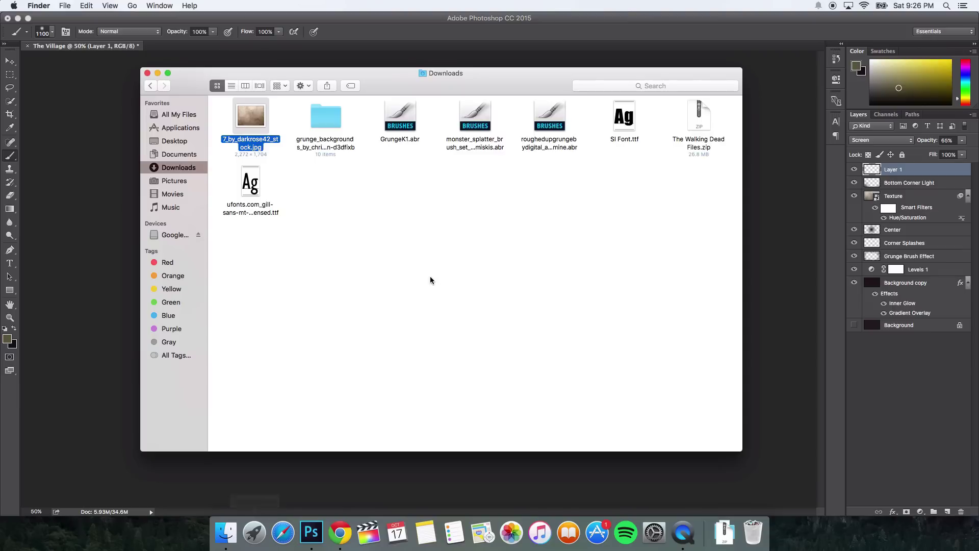
{"action": "left_click", "coordinate": [471, 147]}
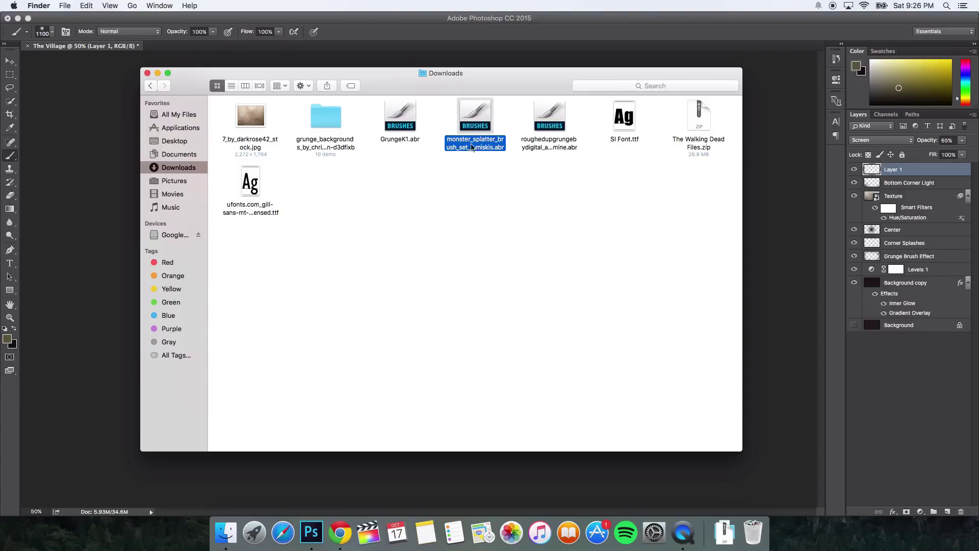
{"action": "double_click", "coordinate": [477, 124]}
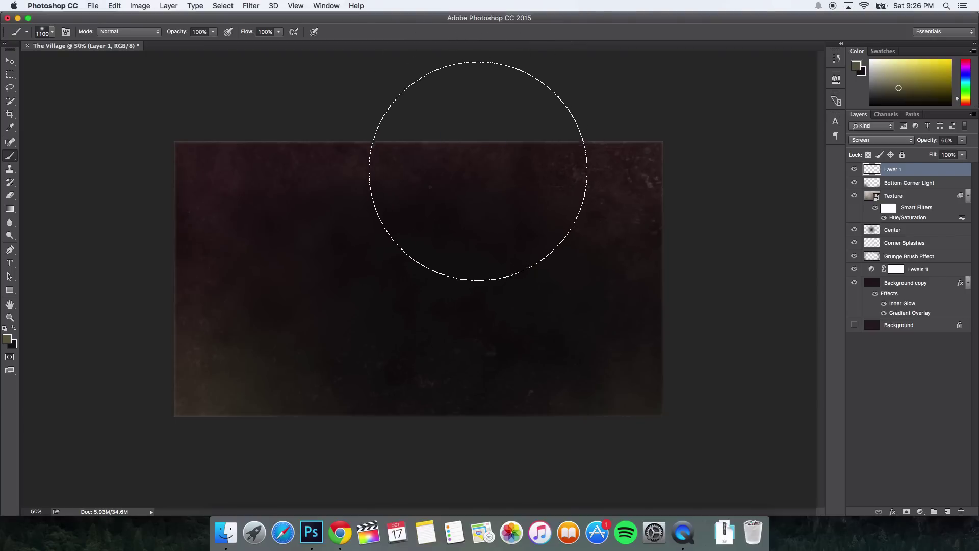
- Load monster_splatter_brush_set_by_miskis.abr from the Downloads folder into the brush presets
{"action": "right_click", "coordinate": [470, 205]}
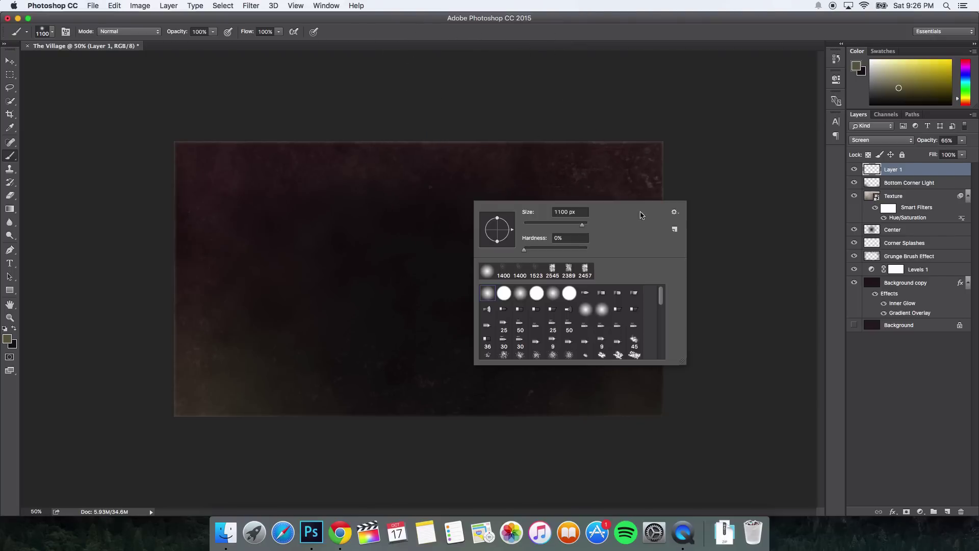
{"action": "left_click", "coordinate": [674, 212]}
{"action": "left_click", "coordinate": [729, 335]}
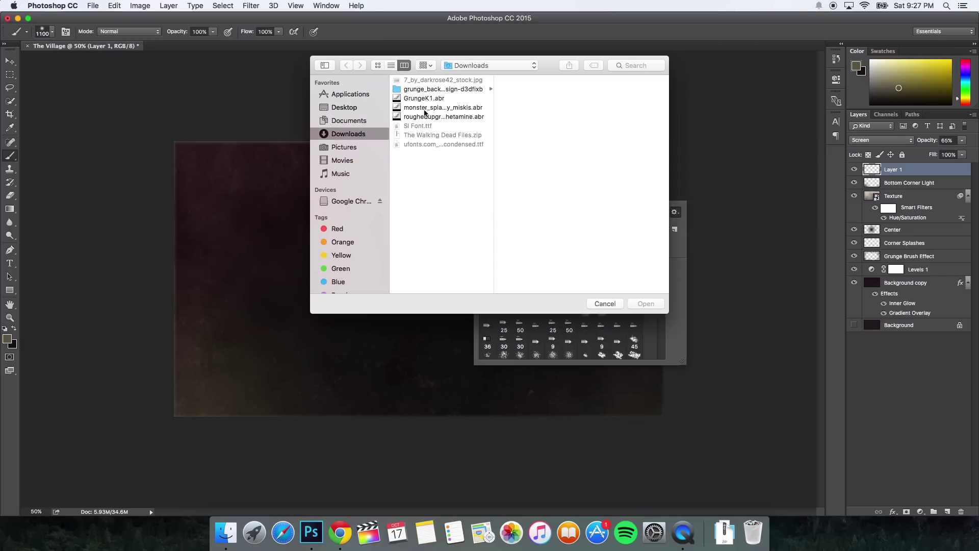
{"action": "left_click", "coordinate": [429, 108]}
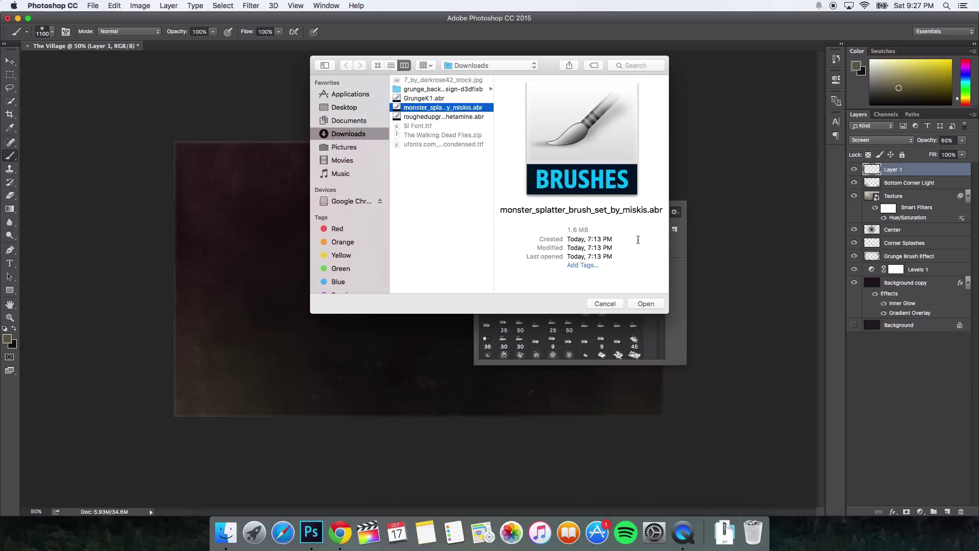
{"action": "left_click", "coordinate": [639, 305]}
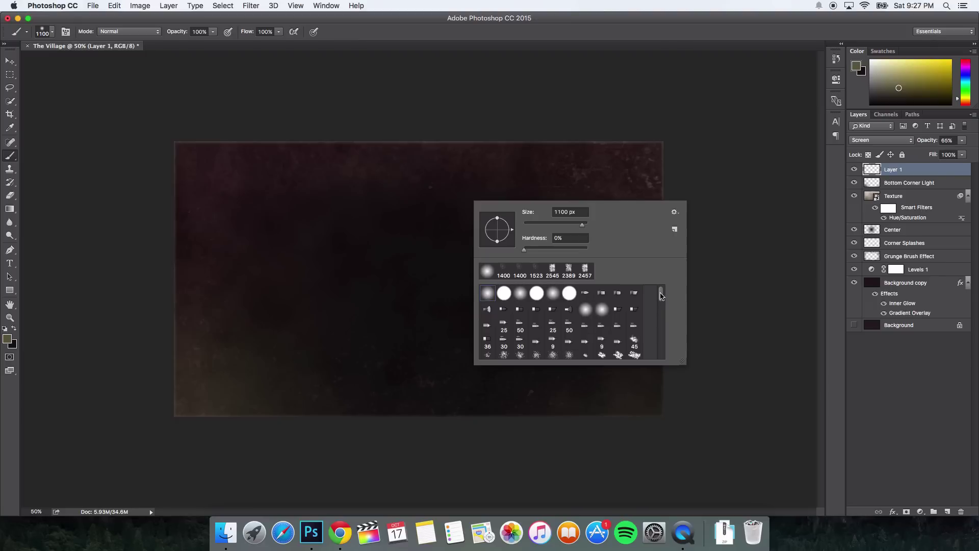
- Preview the loaded splatter brush tips over the canvas, comparing the 1084, 1523, 1052, 1932, 1549, 1574 and 1357 px presets
{"action": "left_click_drag", "start_coordinate": [660, 295], "coordinate": [657, 326]}
{"action": "left_click", "coordinate": [629, 310]}
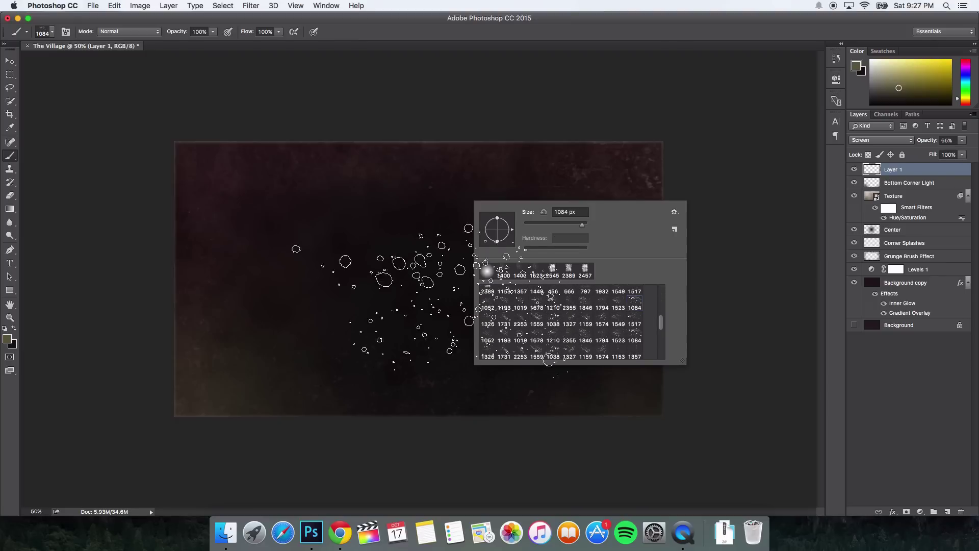
{"action": "left_click", "coordinate": [618, 337]}
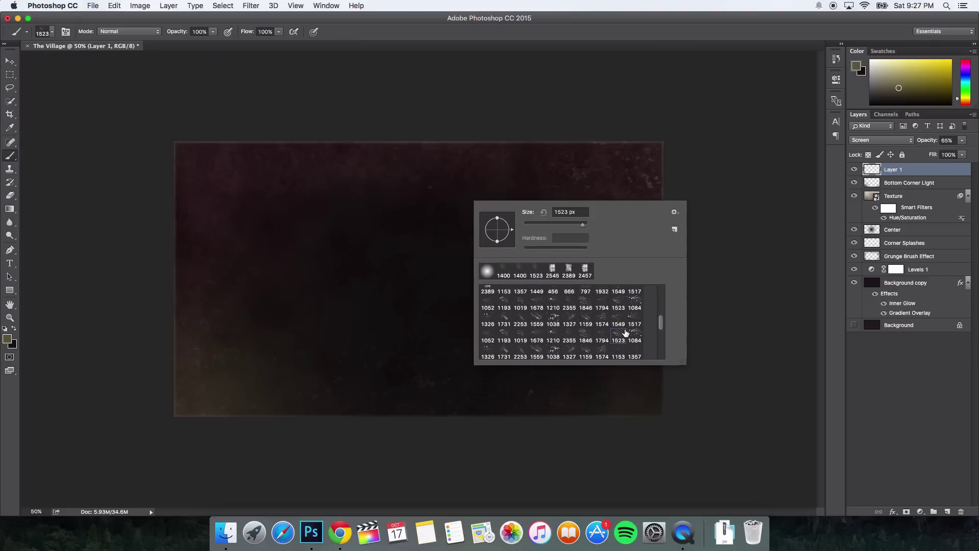
{"action": "left_click", "coordinate": [488, 306]}
{"action": "scroll", "coordinate": [663, 322], "scroll_direction": "up", "scroll_amount": 1}
{"action": "scroll", "coordinate": [663, 322], "scroll_direction": "up", "scroll_amount": 1}
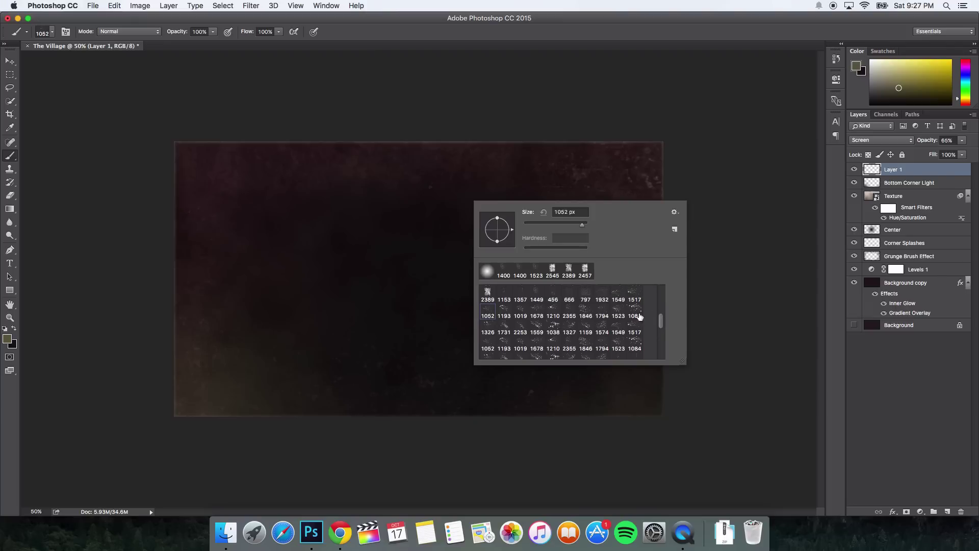
{"action": "left_click", "coordinate": [619, 301]}
{"action": "left_click", "coordinate": [603, 301]}
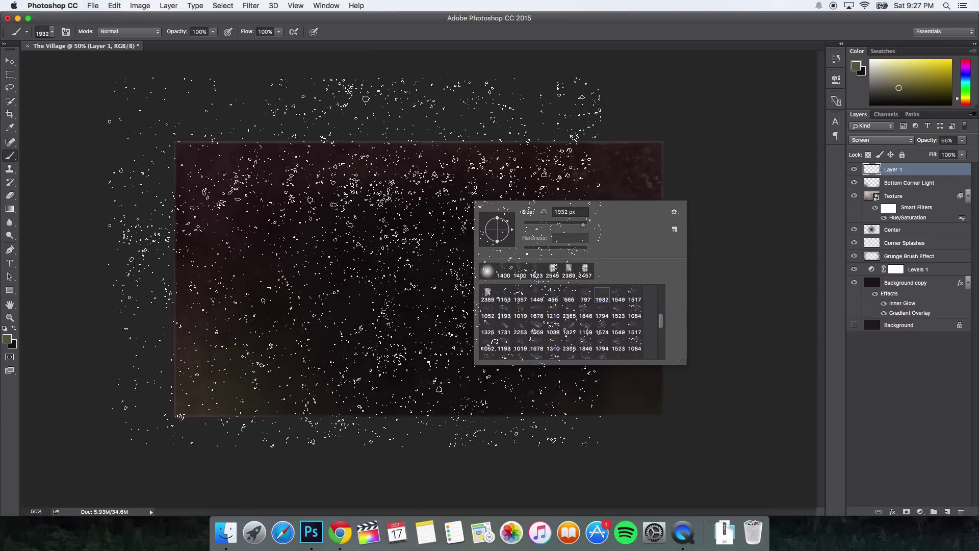
{"action": "left_click", "coordinate": [617, 300]}
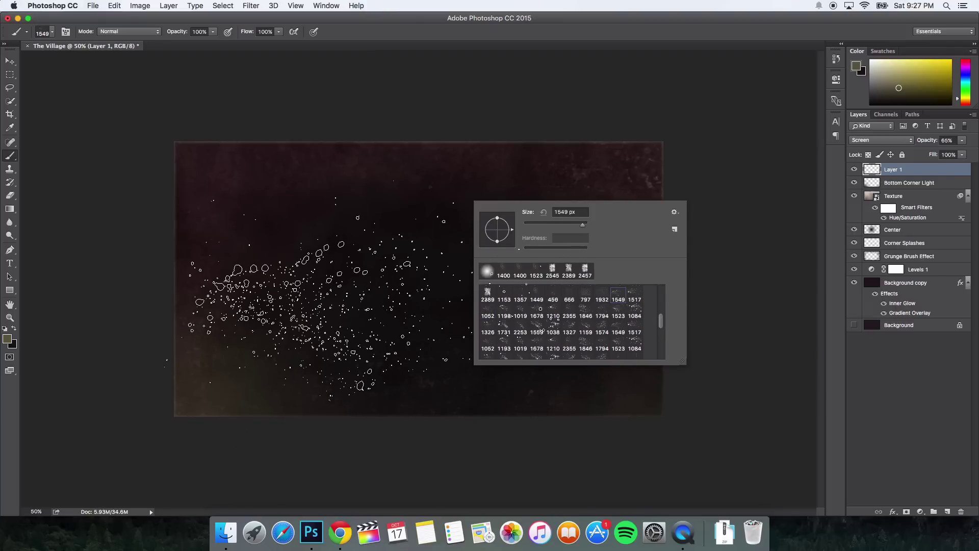
{"action": "scroll", "coordinate": [660, 325], "scroll_direction": "down", "scroll_amount": 2}
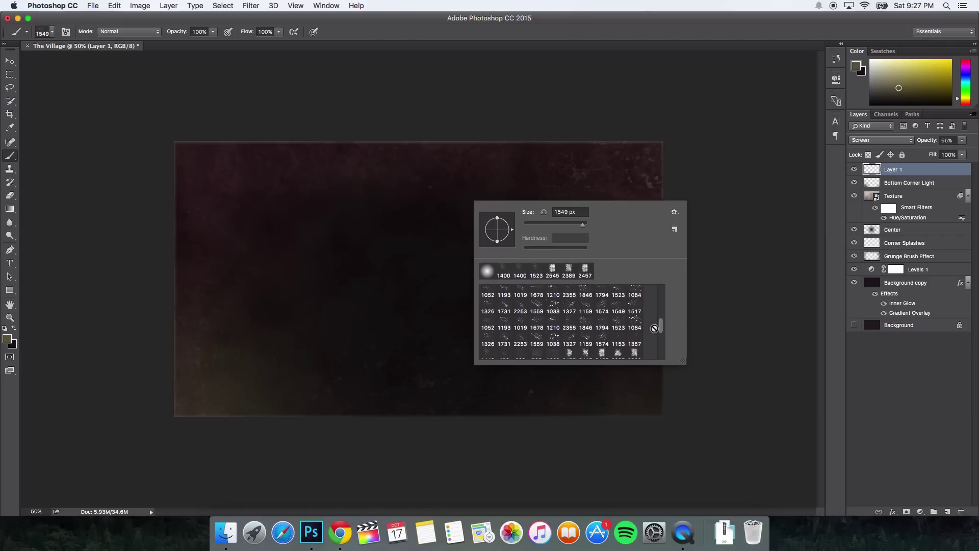
{"action": "left_click", "coordinate": [602, 343]}
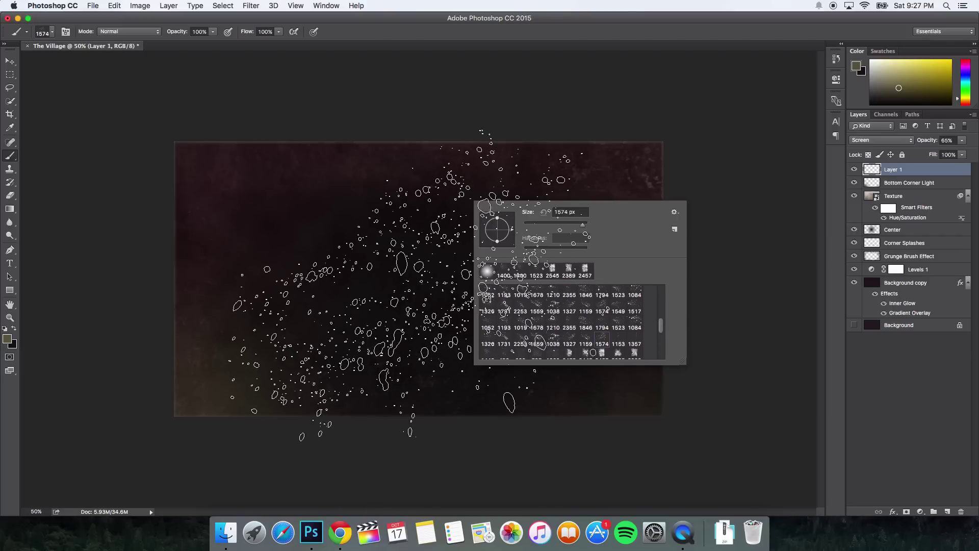
{"action": "left_click", "coordinate": [634, 344]}
{"action": "scroll", "coordinate": [660, 332], "scroll_direction": "down", "scroll_amount": 2}
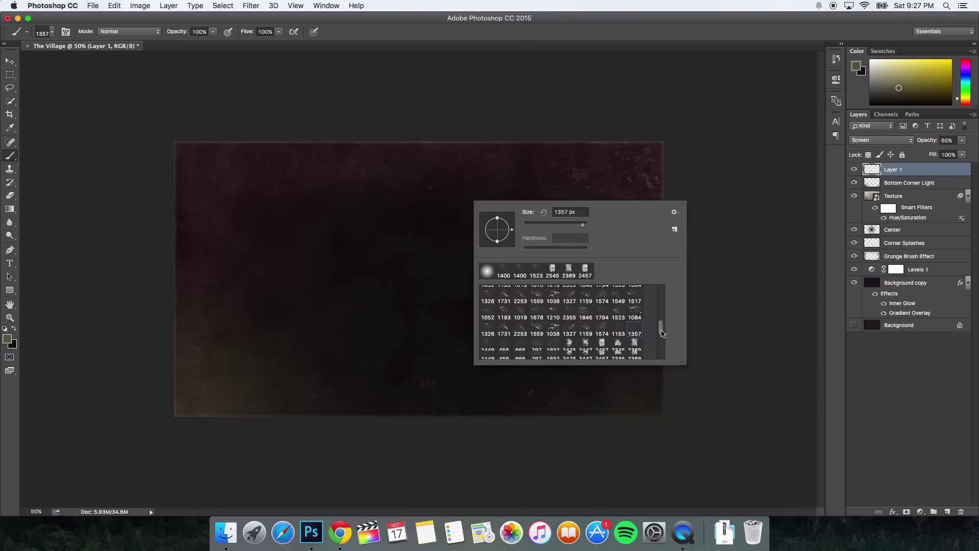
{"action": "left_click", "coordinate": [617, 322]}
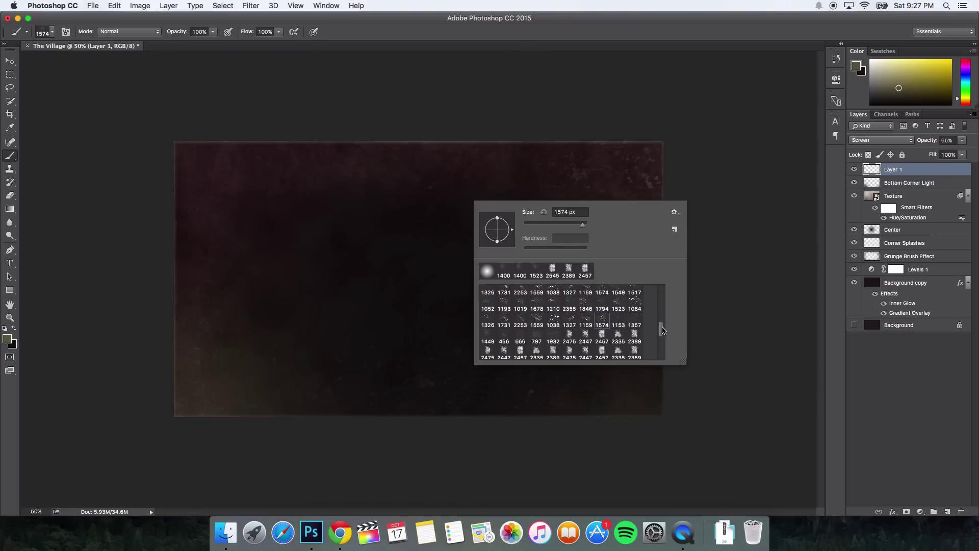
{"action": "scroll", "coordinate": [662, 330], "scroll_direction": "up", "scroll_amount": 1}
{"action": "left_click", "coordinate": [634, 319]}
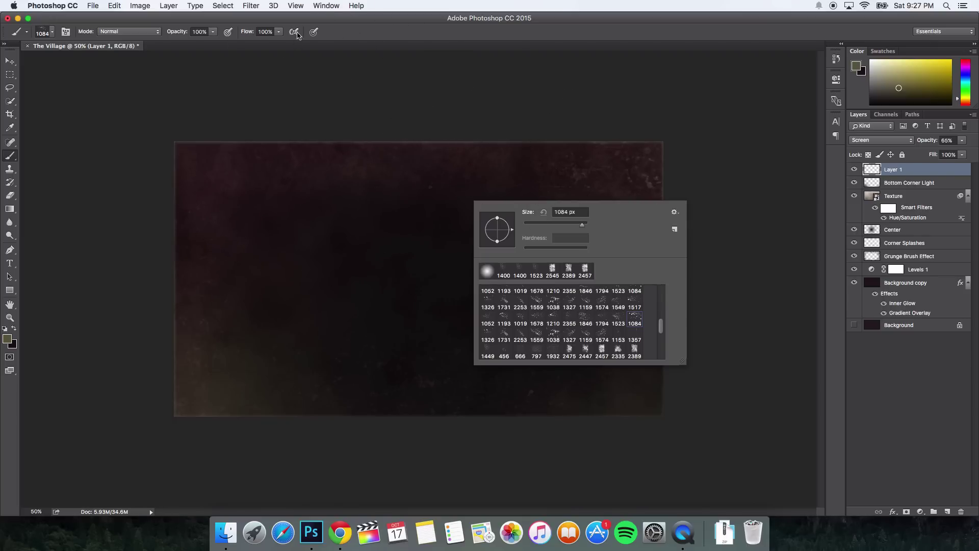
- Open the detailed brush settings and stamp the 1549 px splatter tip over the canvas's left edge on Layer 1
{"action": "left_click", "coordinate": [325, 6]}
{"action": "left_click", "coordinate": [336, 98]}
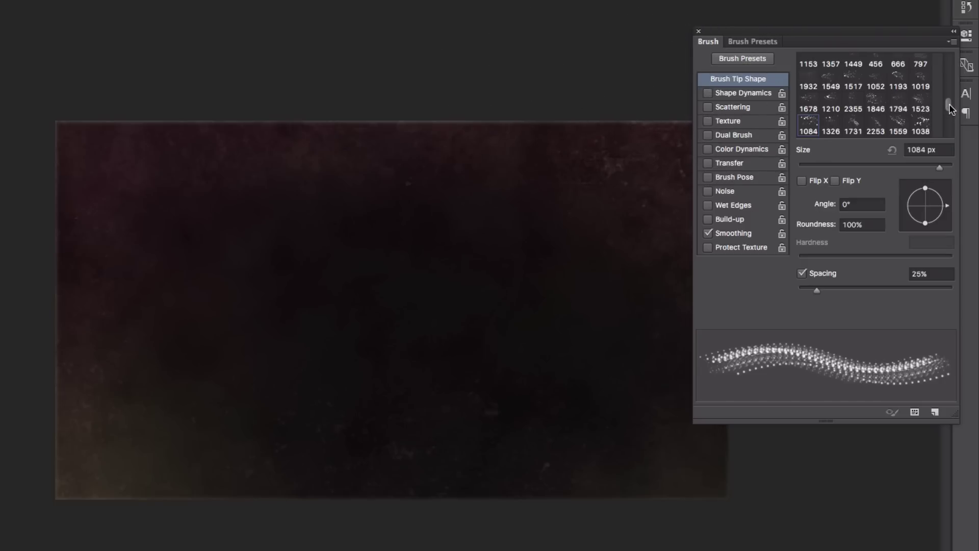
{"action": "left_click", "coordinate": [859, 91]}
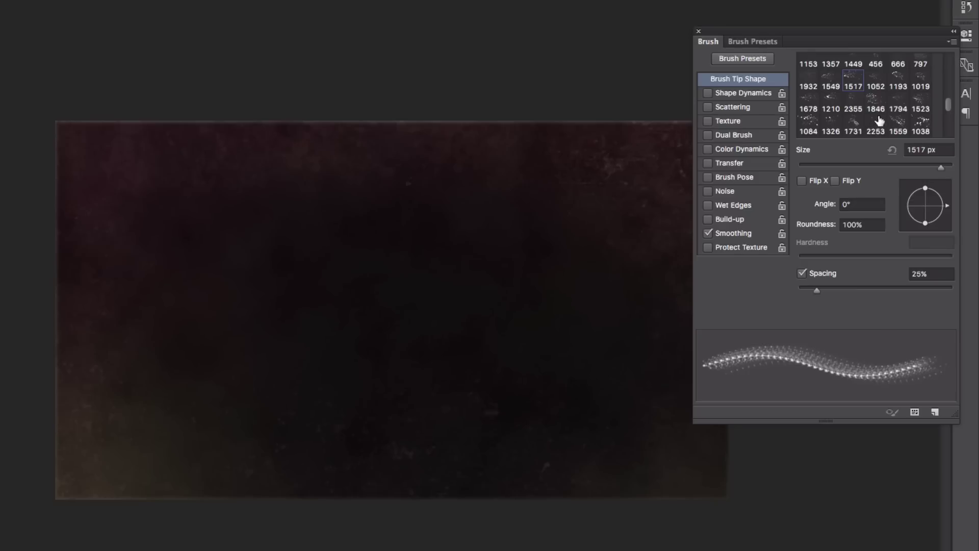
{"action": "left_click", "coordinate": [836, 83]}
{"action": "left_click", "coordinate": [852, 84]}
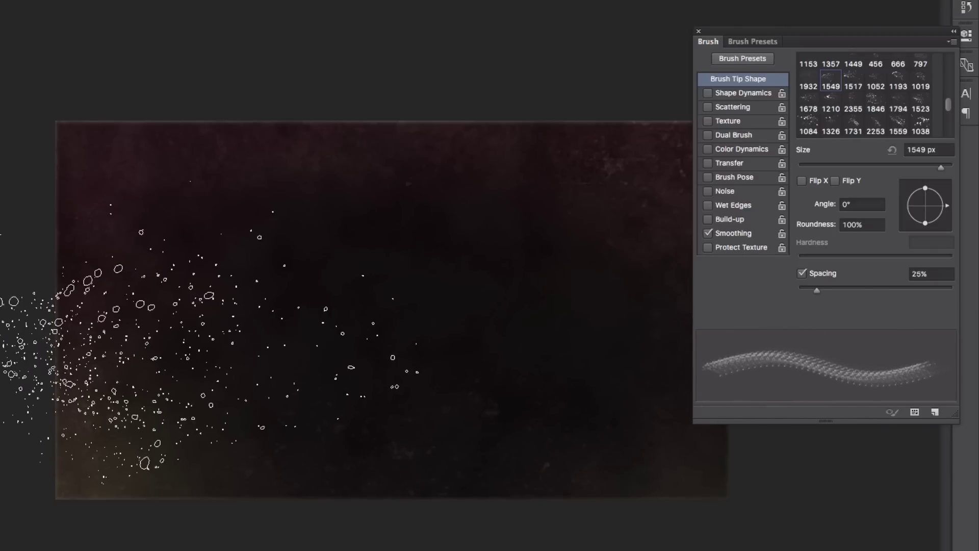
{"action": "key", "text": "ctrl+minus"}
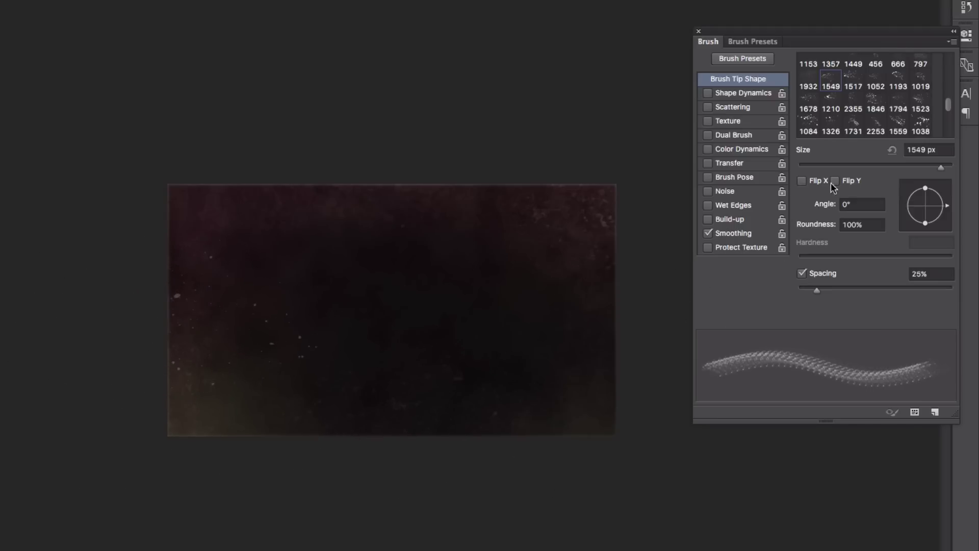
- Stamp splatters over the canvas's right side using the 1517 px tip with Flip X enabled at size 1523 px, and compare with Layer 1 hidden
{"action": "left_click", "coordinate": [802, 181]}
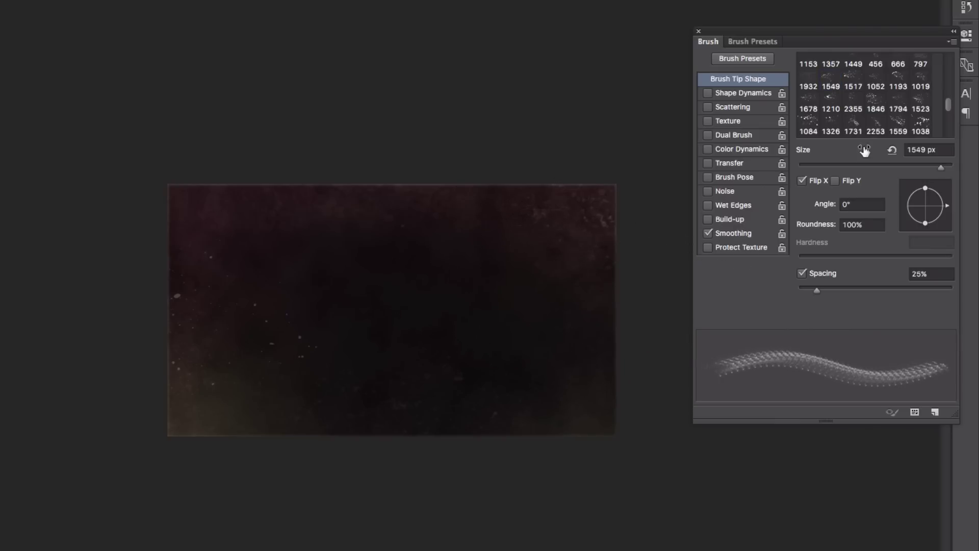
{"action": "left_click", "coordinate": [845, 87]}
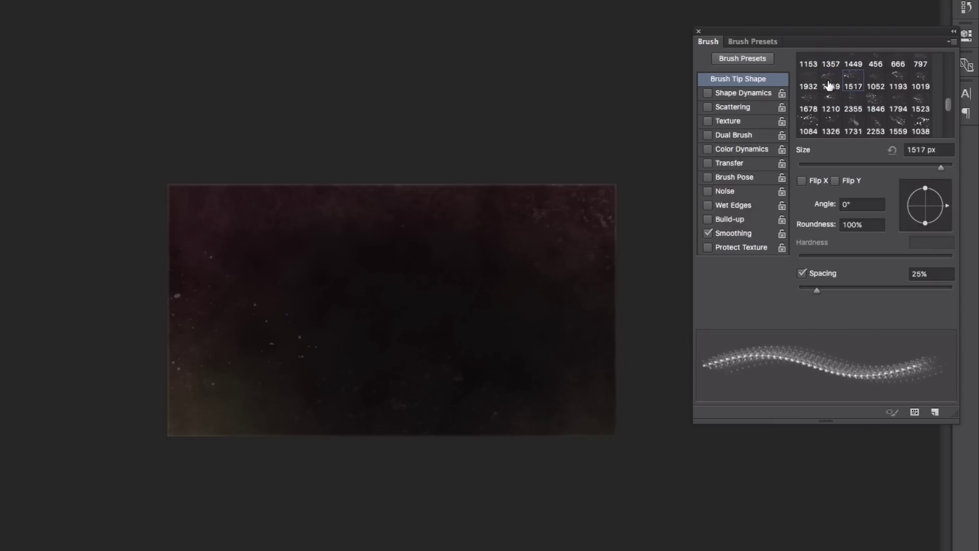
{"action": "left_click", "coordinate": [829, 85]}
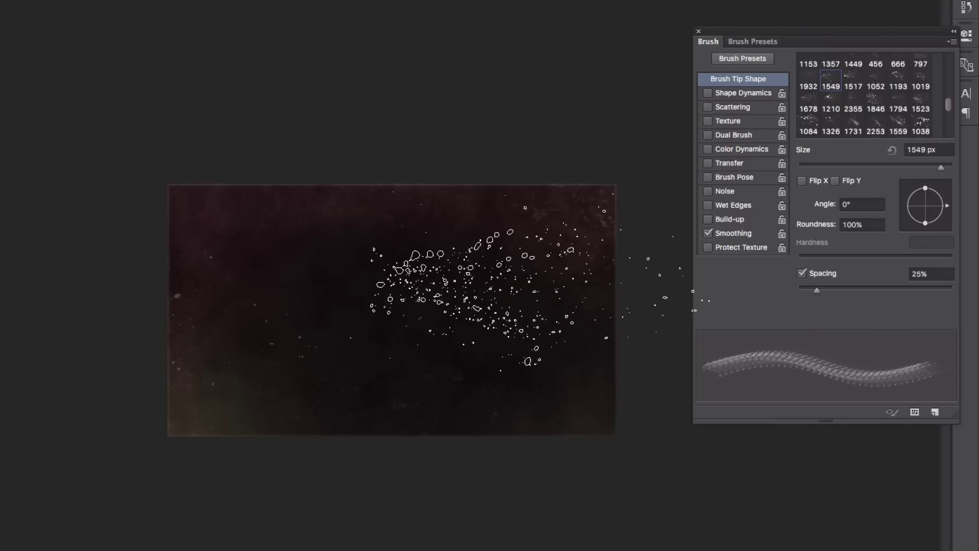
{"action": "left_click", "coordinate": [853, 87]}
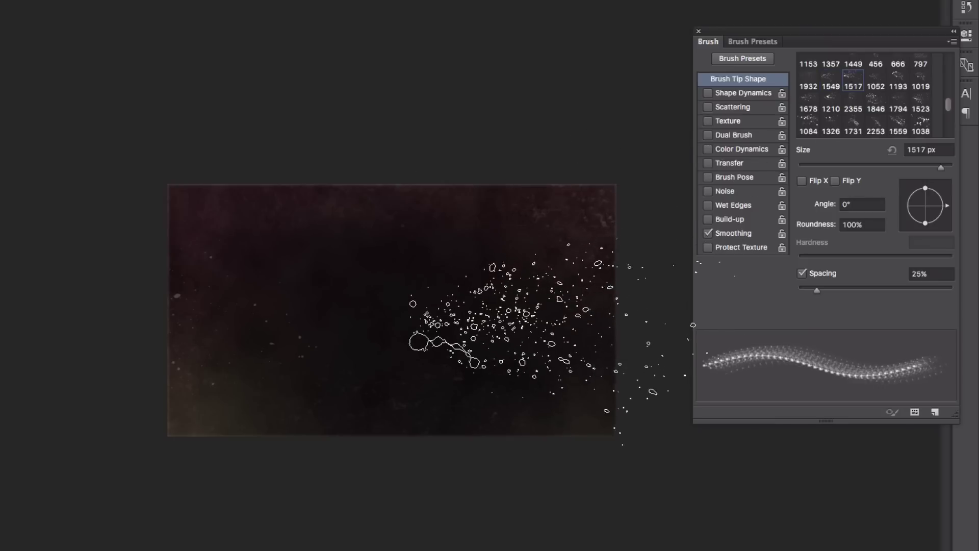
{"action": "left_click", "coordinate": [805, 181]}
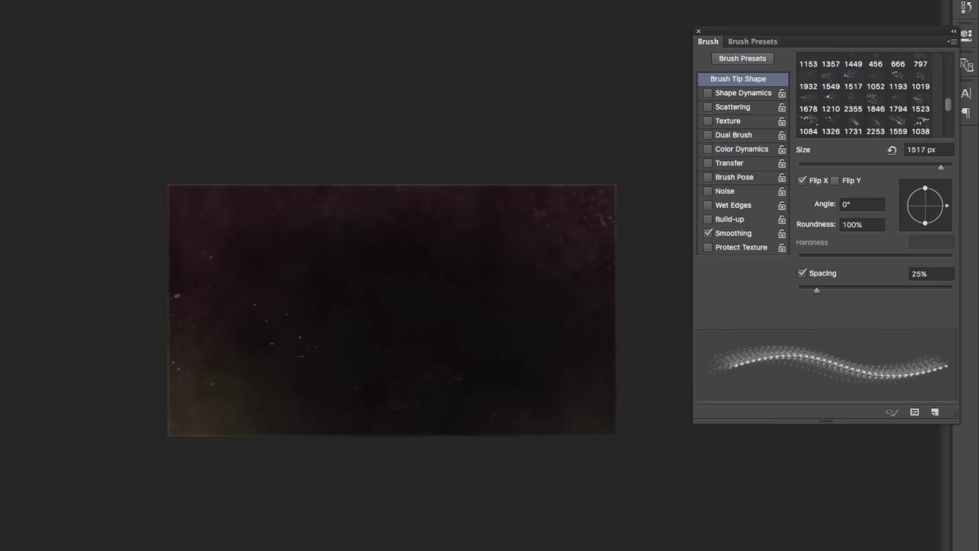
{"action": "left_click", "coordinate": [921, 108]}
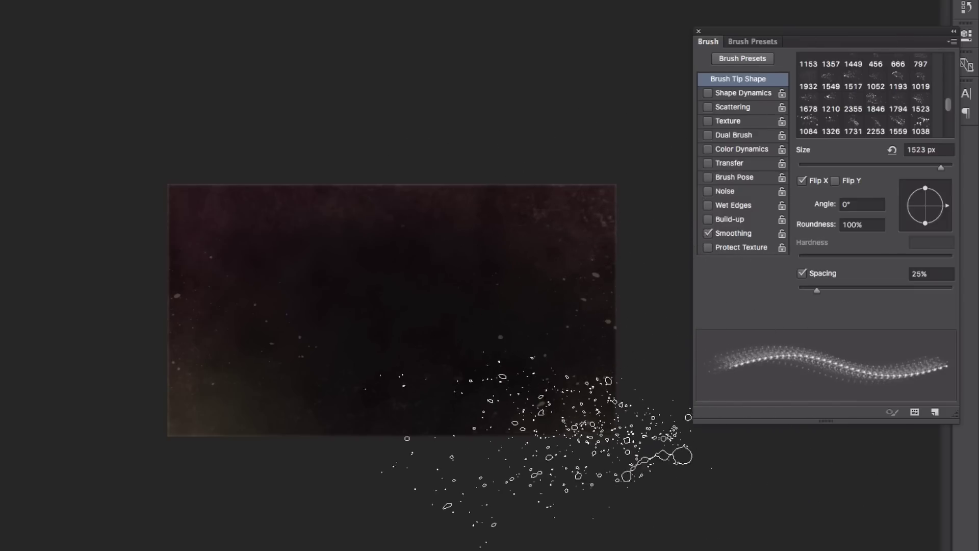
{"action": "key", "text": "ctrl+plus"}
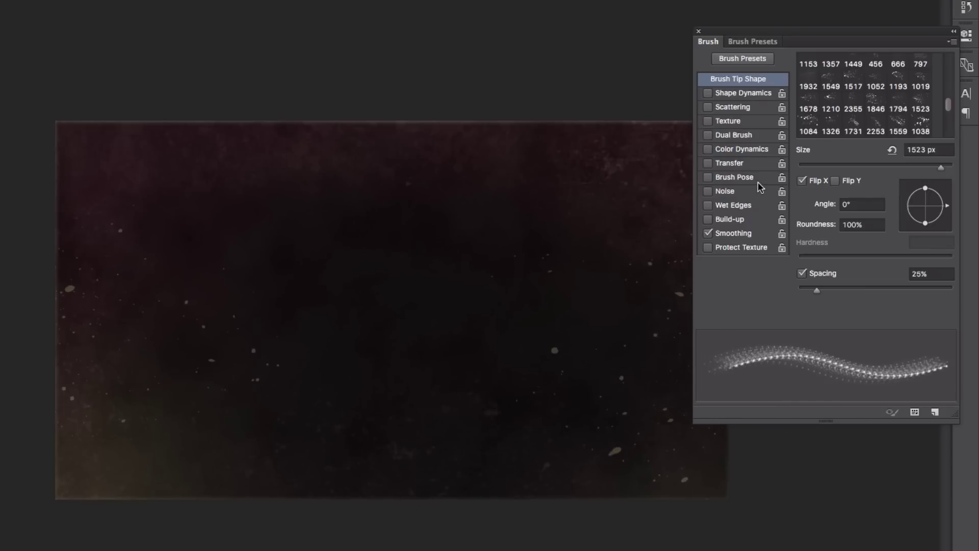
{"action": "left_click", "coordinate": [701, 31]}
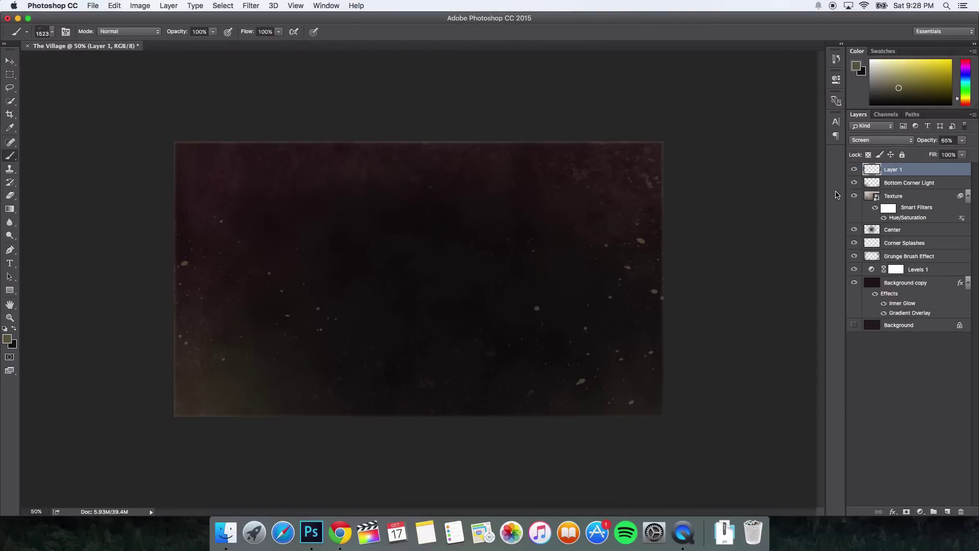
{"action": "left_click", "coordinate": [854, 170]}
{"action": "left_click", "coordinate": [855, 170]}
- Enable an Inner Glow effect on the splatter layer, Layer 1, and open its blend mode choices
{"action": "double_click", "coordinate": [937, 172]}
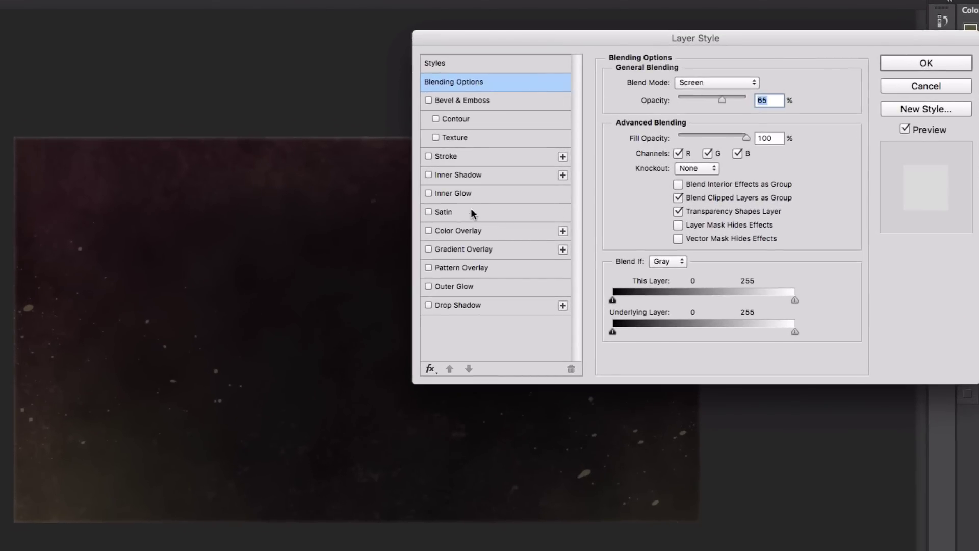
{"action": "left_click", "coordinate": [451, 192]}
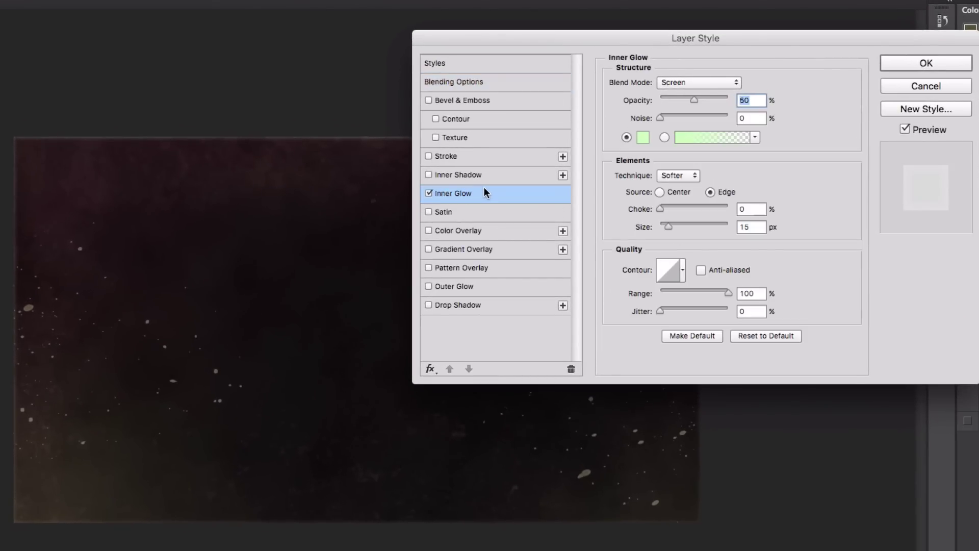
{"action": "left_click", "coordinate": [685, 82]}
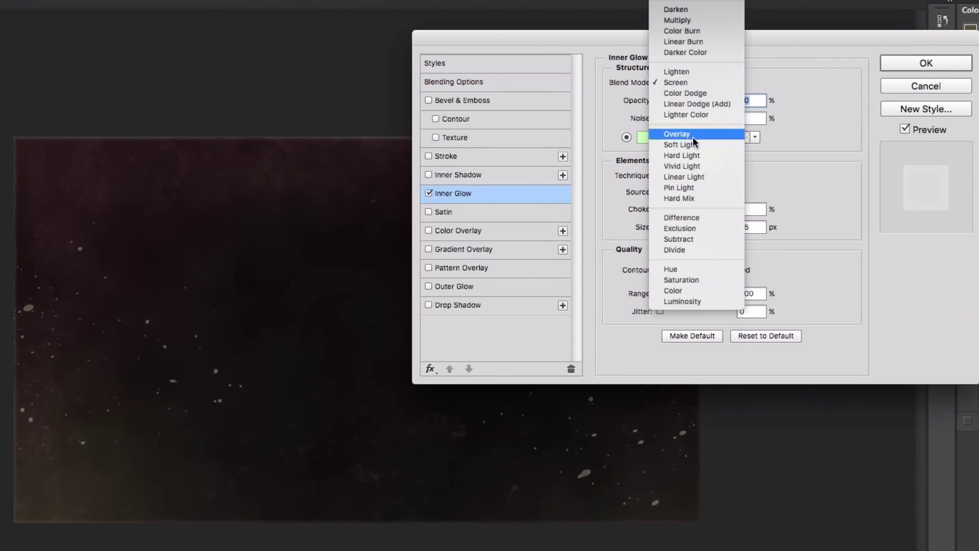
- Set the Inner Glow's blend mode to Vivid Light and its color to pale peach #ffebc3
{"action": "left_click", "coordinate": [693, 163]}
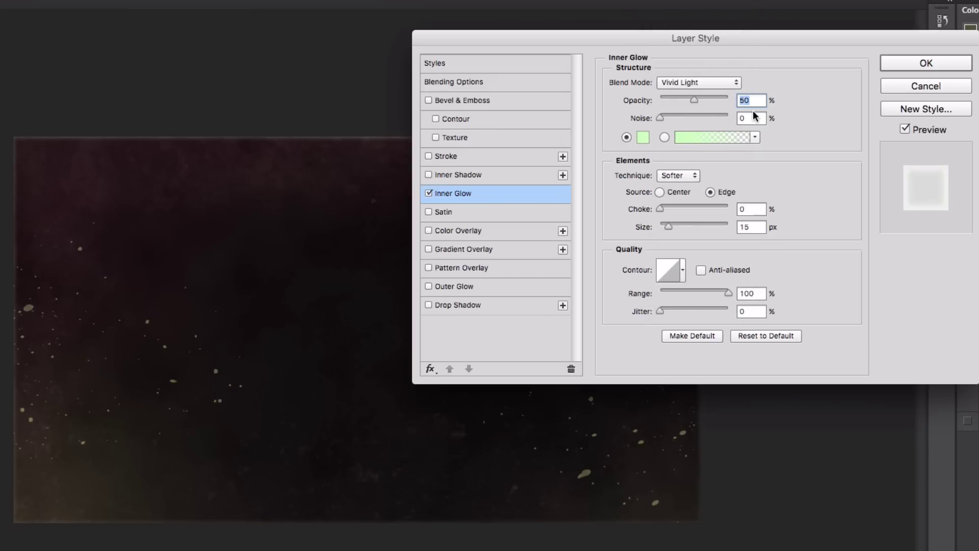
{"action": "left_click", "coordinate": [643, 138]}
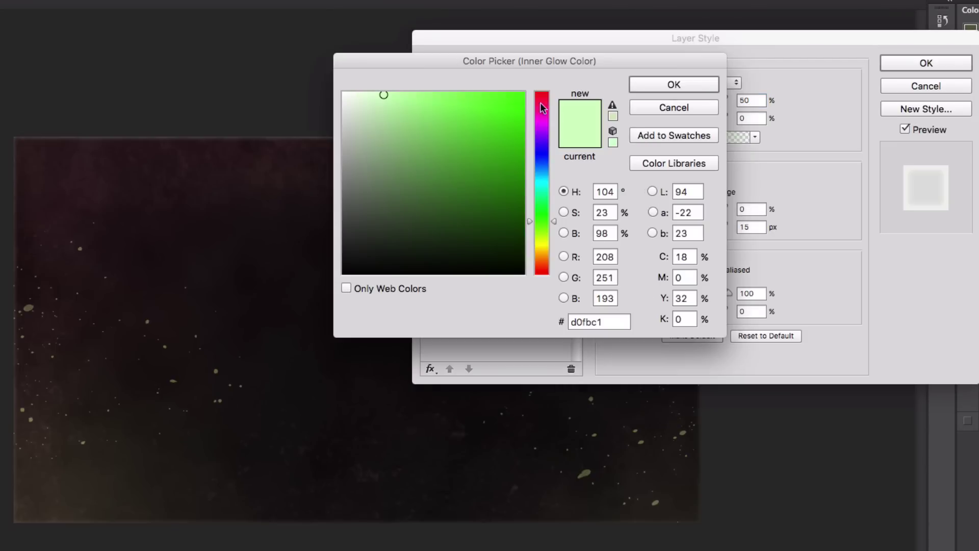
{"action": "left_click_drag", "start_coordinate": [511, 62], "coordinate": [566, 57]}
{"action": "left_click", "coordinate": [599, 236]}
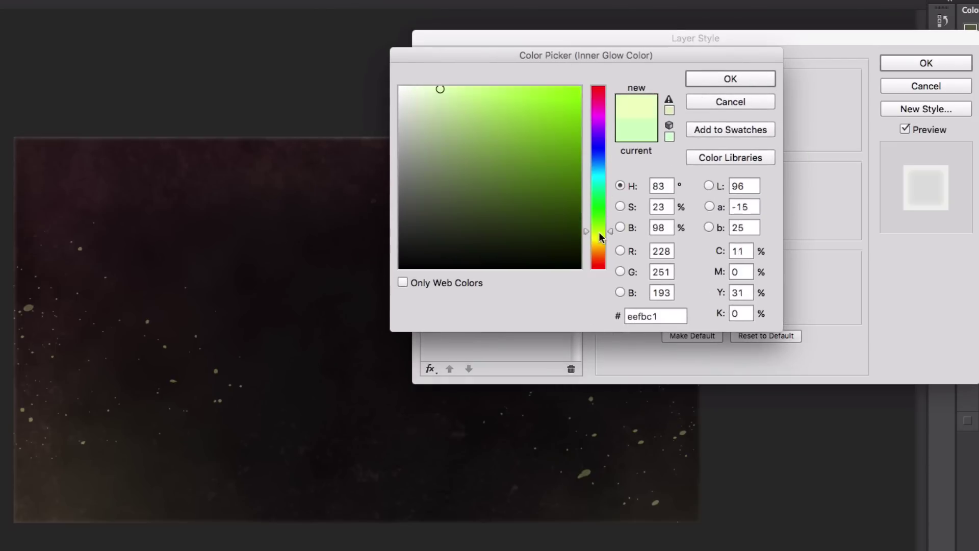
{"action": "left_click_drag", "start_coordinate": [598, 235], "coordinate": [598, 237]}
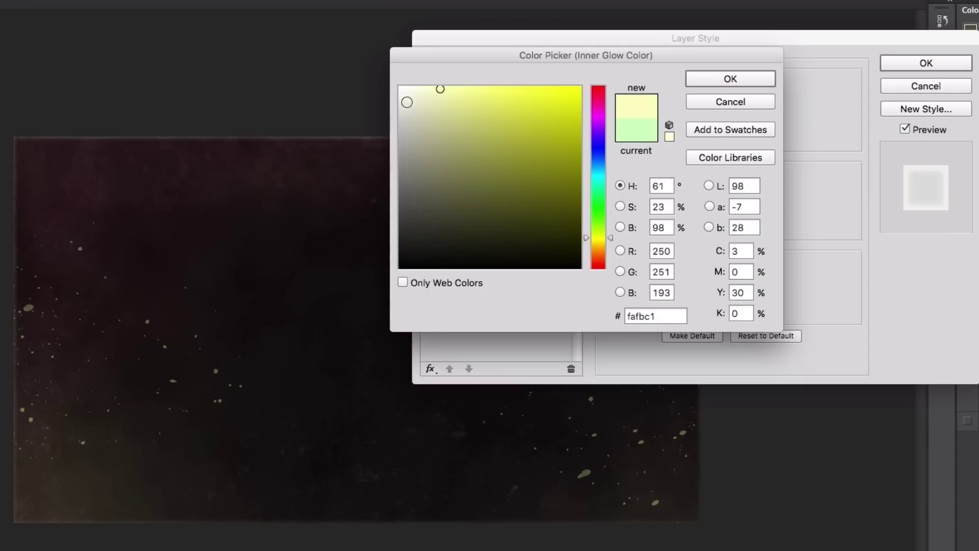
{"action": "left_click", "coordinate": [427, 110]}
{"action": "left_click_drag", "start_coordinate": [429, 109], "coordinate": [429, 127]}
{"action": "left_click", "coordinate": [602, 248]}
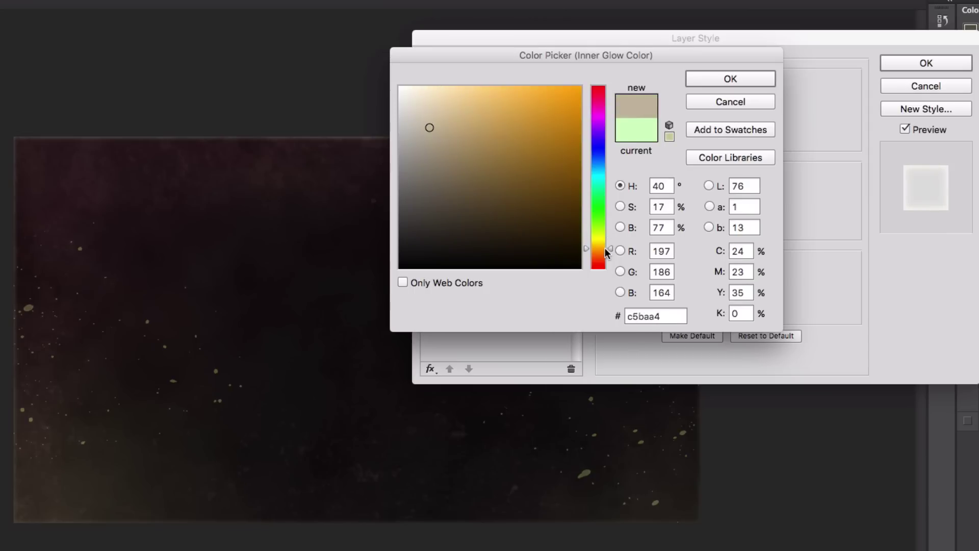
{"action": "mouse_move", "coordinate": [512, 131]}
{"action": "left_mouse_down"}
{"action": "mouse_move", "coordinate": [520, 127]}
{"action": "mouse_move", "coordinate": [403, 112]}
{"action": "mouse_move", "coordinate": [442, 79]}
{"action": "left_mouse_up"}
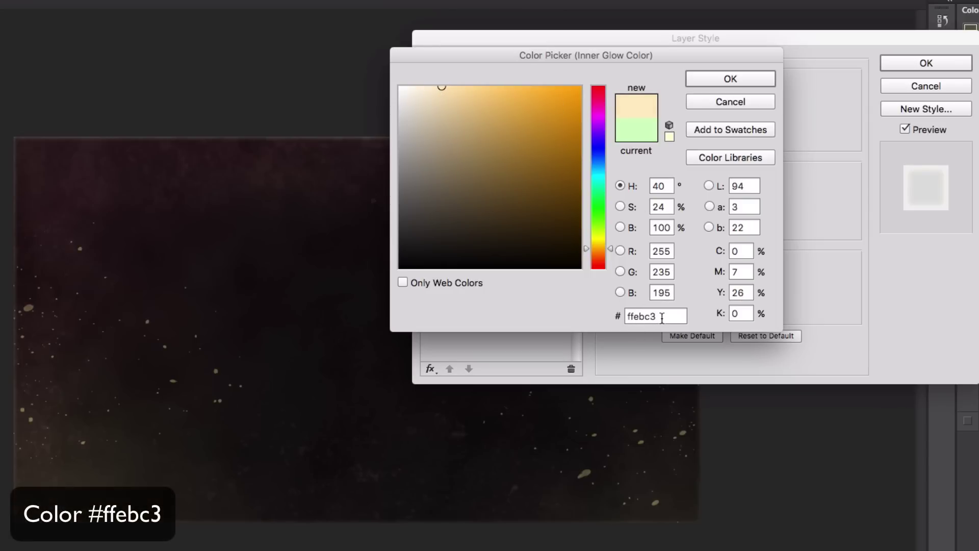
{"action": "left_click", "coordinate": [712, 78]}
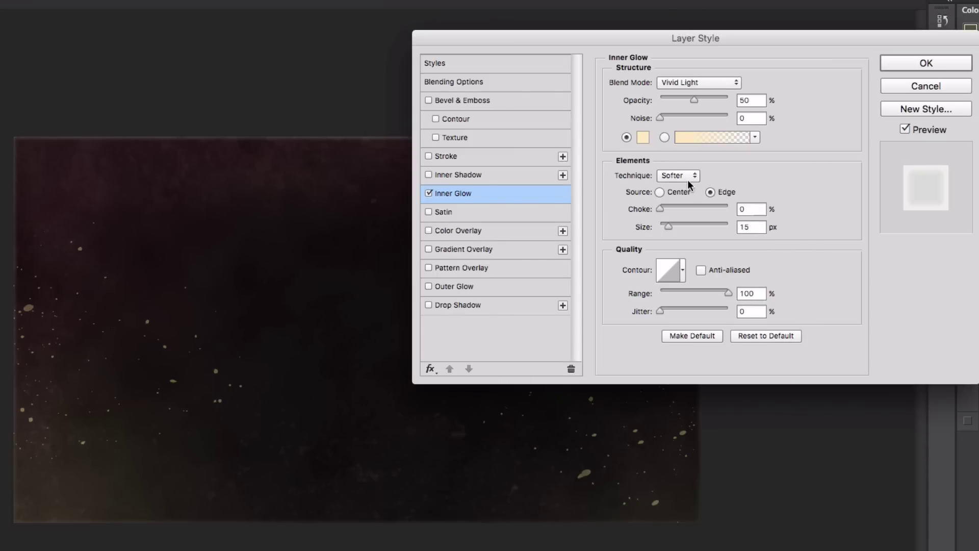
- Set the Inner Glow's source to Center, size to 7 px and range to 50%, and apply the layer style
{"action": "left_click", "coordinate": [660, 192]}
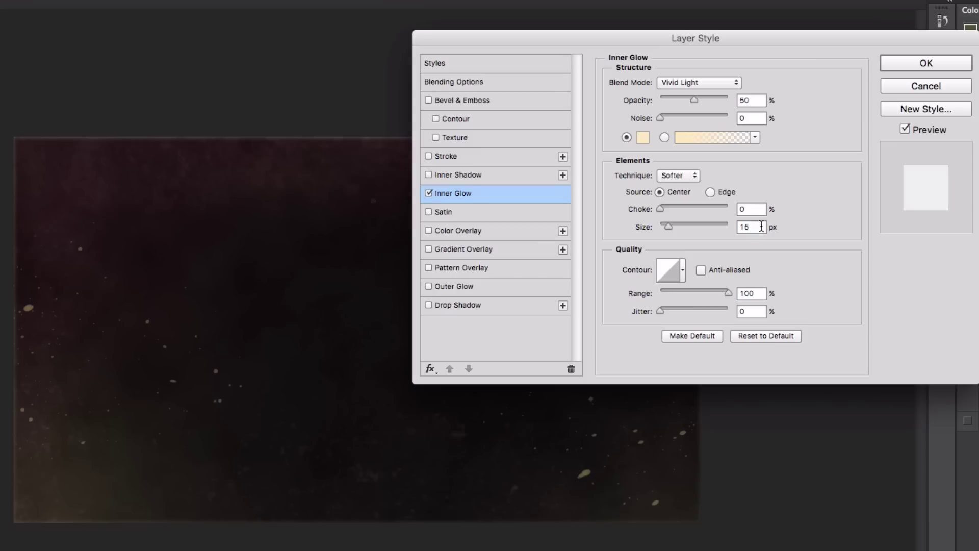
{"action": "key", "text": "Tab"}
{"action": "type", "text": "7"}
{"action": "key", "text": "Tab"}
{"action": "type", "text": "50"}
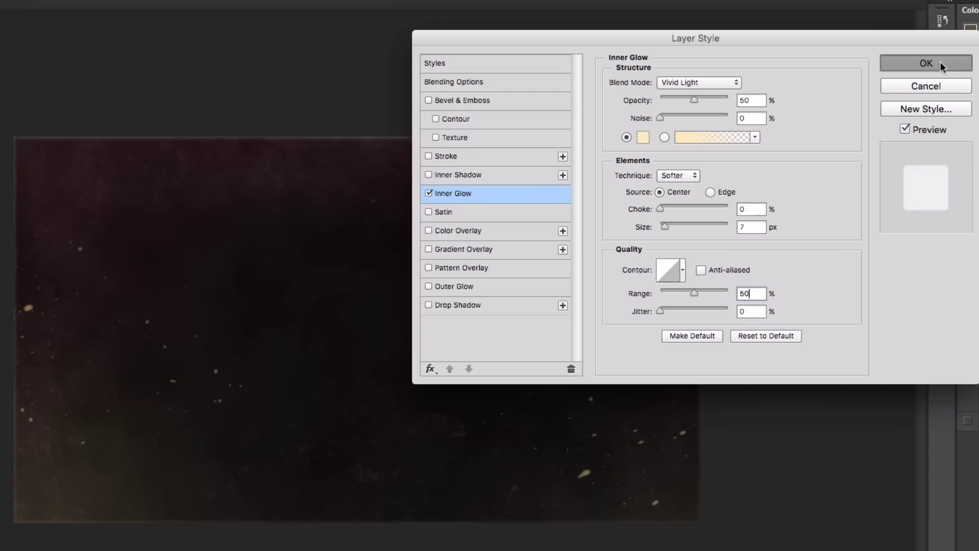
{"action": "left_click", "coordinate": [939, 64]}
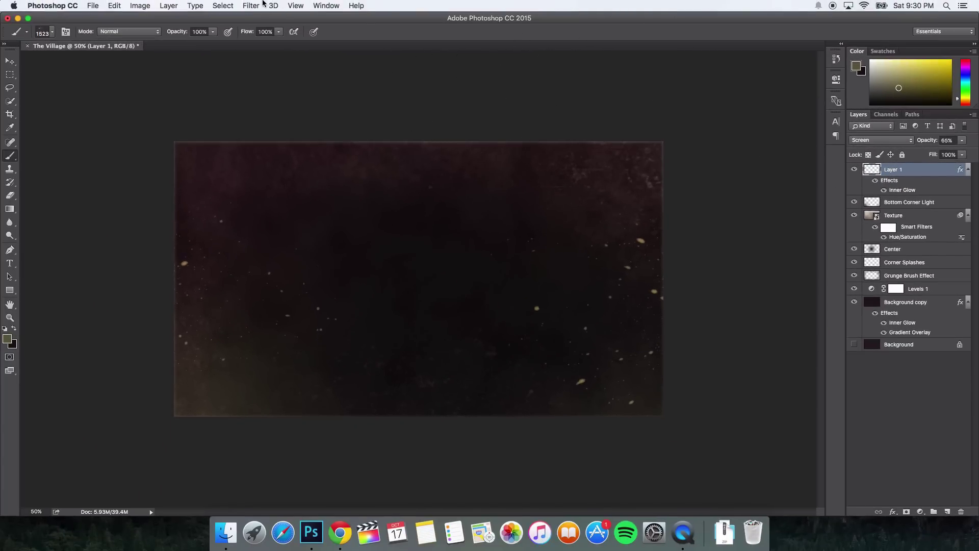
- Apply a Gaussian Blur with a 1.5 pixel radius to the splashes on Layer 1
{"action": "left_click", "coordinate": [259, 6]}
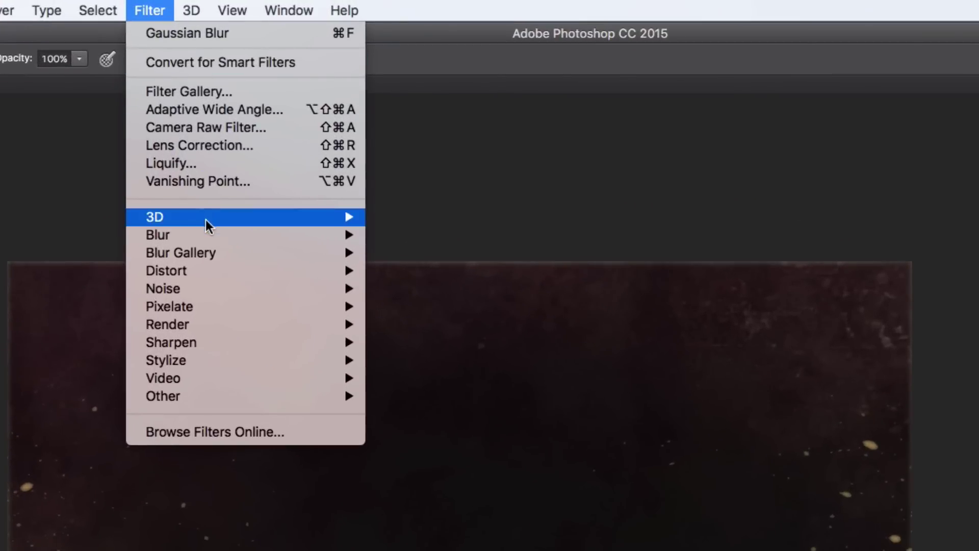
{"action": "mouse_move", "coordinate": [275, 240]}
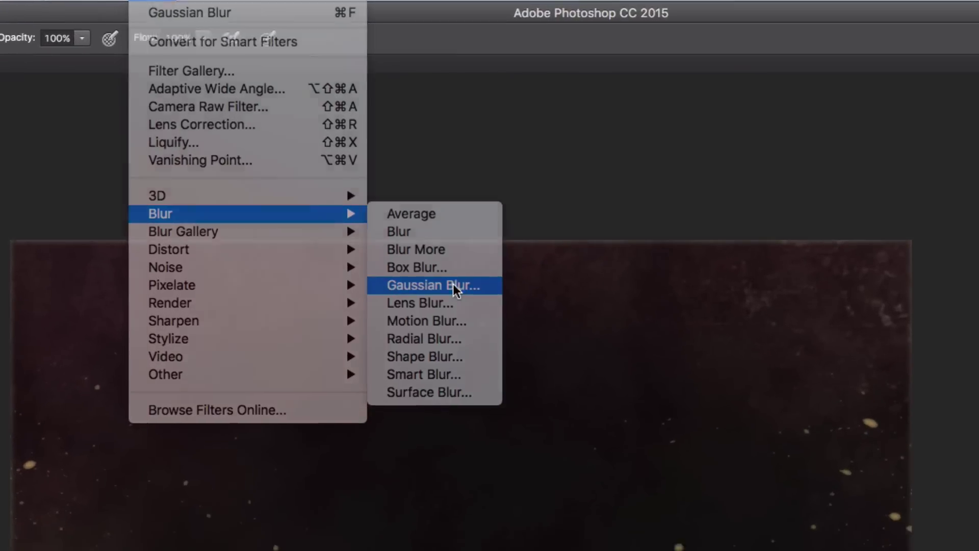
{"action": "left_click", "coordinate": [456, 306]}
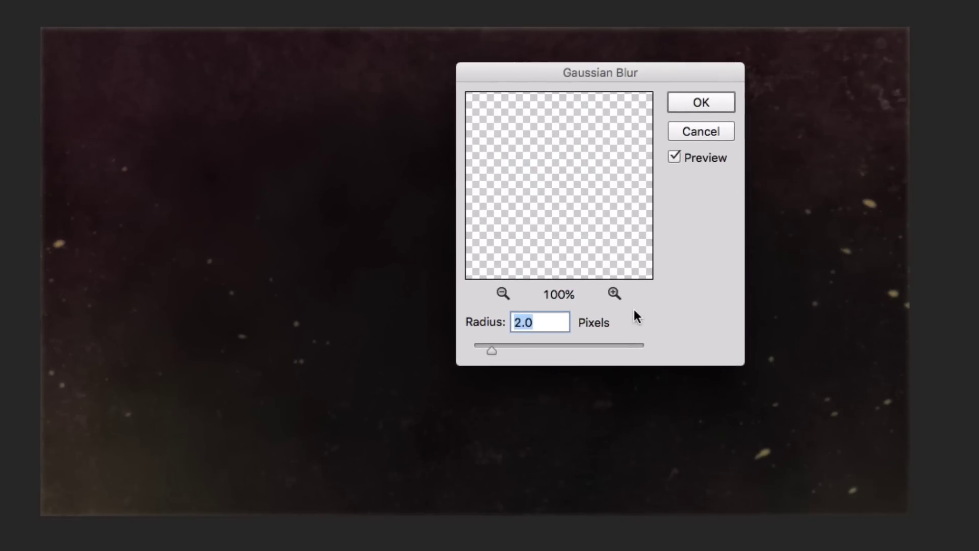
{"action": "type", "text": "1.5"}
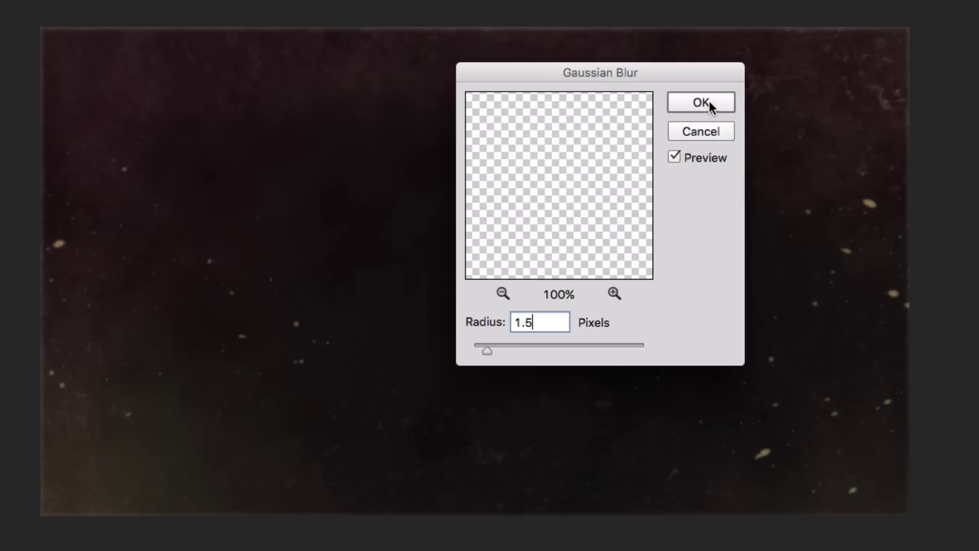
{"action": "left_click", "coordinate": [710, 102]}
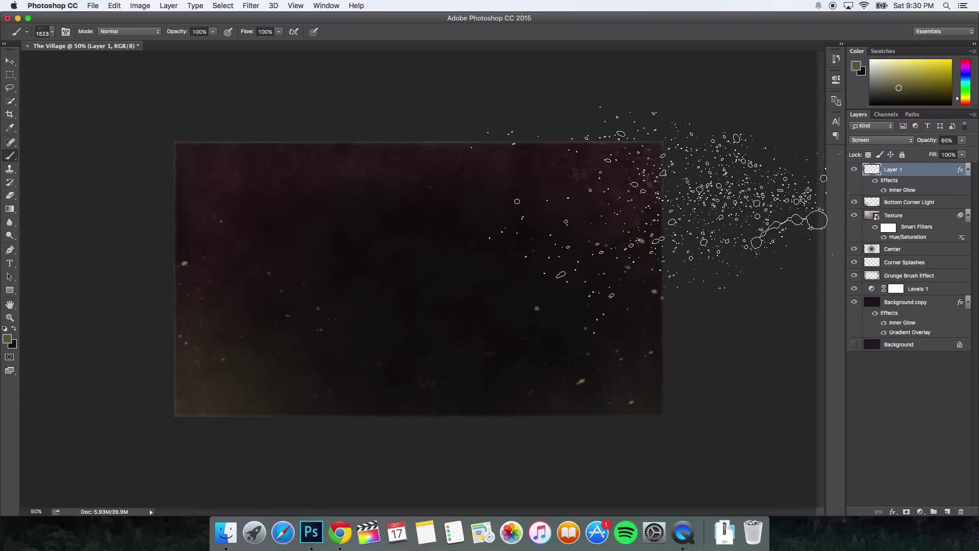
- Rename Layer 1 as Side Splashes
{"action": "double_click", "coordinate": [891, 171]}
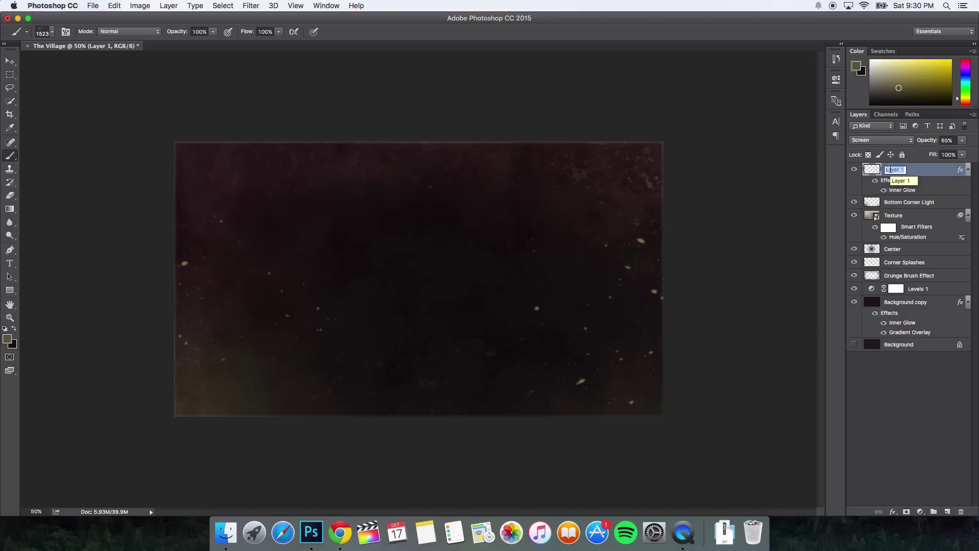
{"action": "type", "text": "Side Splashes"}
{"action": "key", "text": "Return"}
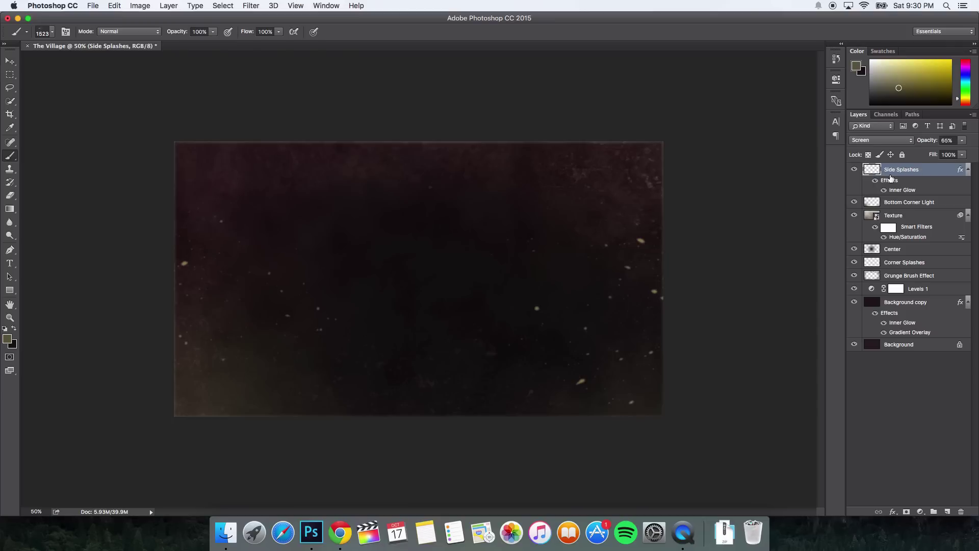
- Group all layers from Side Splashes down to Background copy, check the group's effect by toggling its visibility, and name it BG
{"action": "left_click", "coordinate": [909, 292], "text": "shift"}
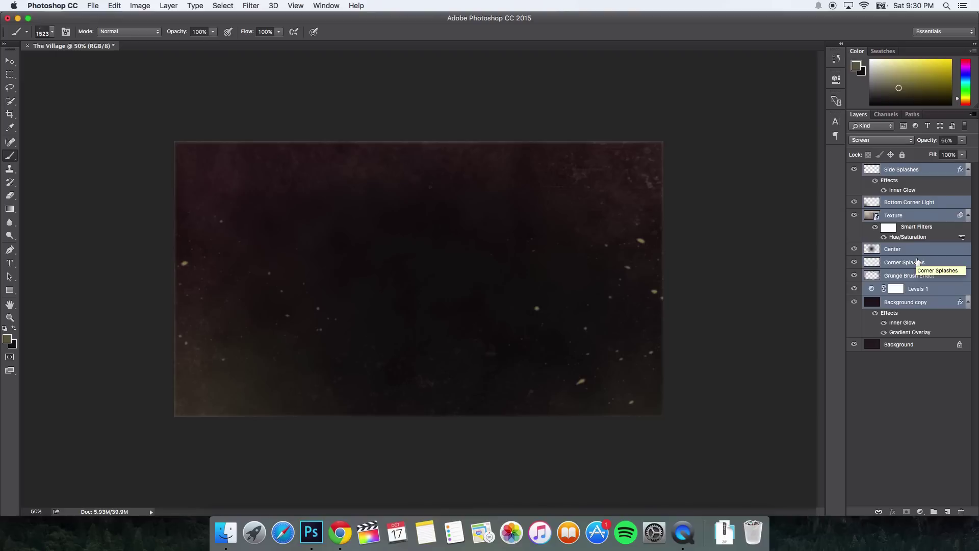
{"action": "key", "text": "super+g"}
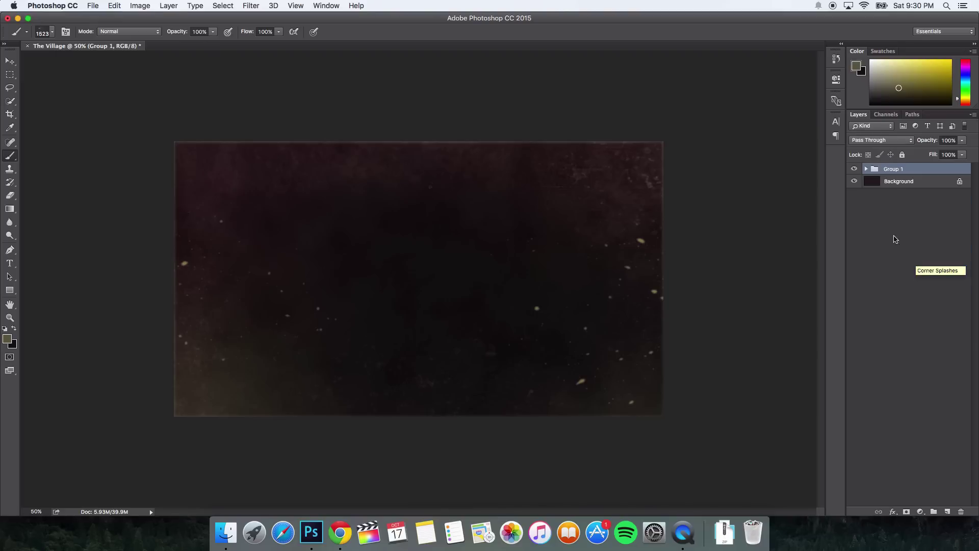
{"action": "left_click", "coordinate": [854, 169]}
{"action": "left_click", "coordinate": [854, 169]}
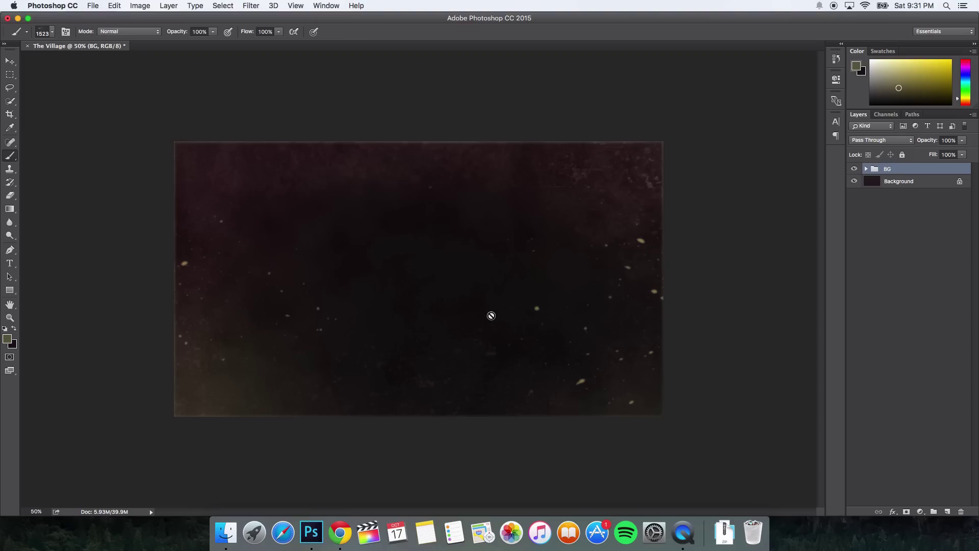
- Switch to Finder and examine the downloaded SI Font.ttf and The Walking Dead Files.zip in the Downloads folder
{"action": "left_click", "coordinate": [228, 533]}
{"action": "left_click", "coordinate": [634, 185]}
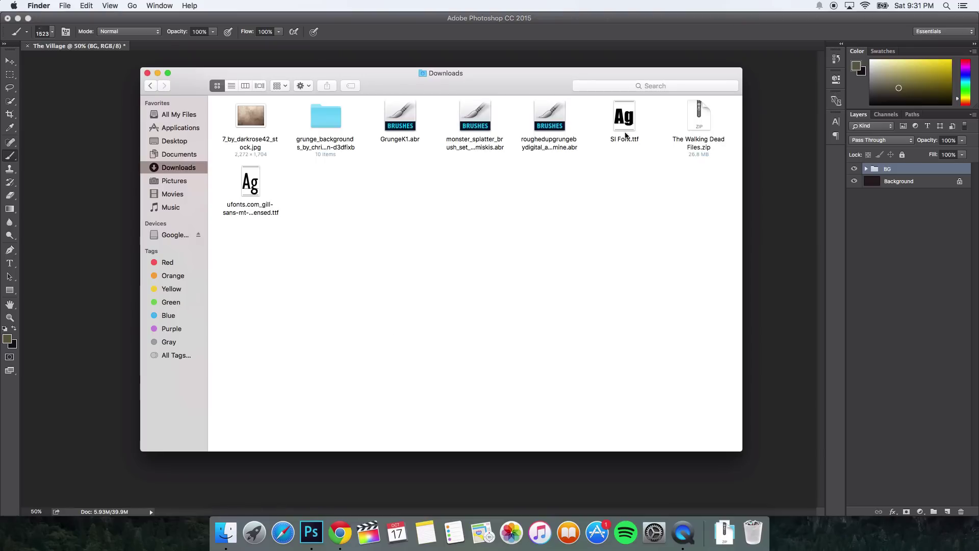
{"action": "left_click", "coordinate": [624, 125]}
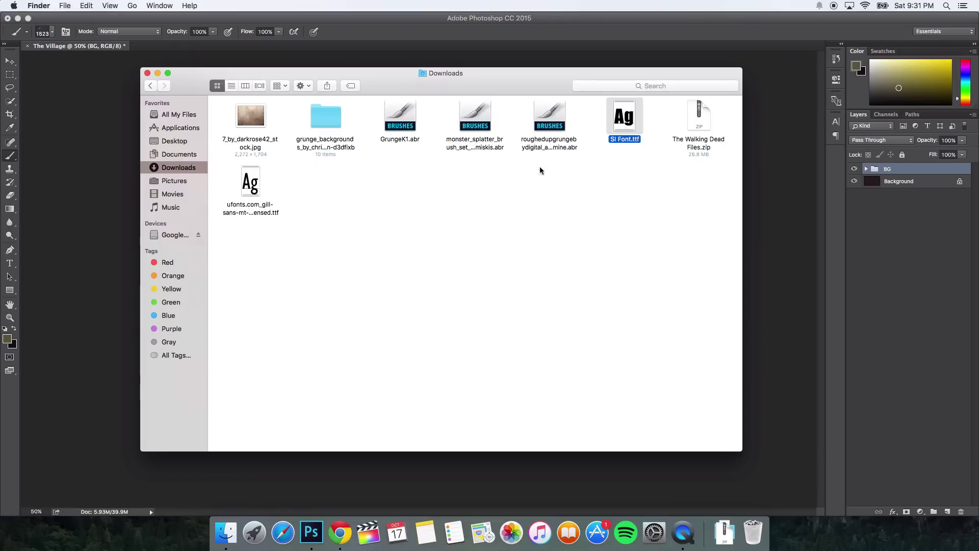
{"action": "left_click", "coordinate": [642, 185]}
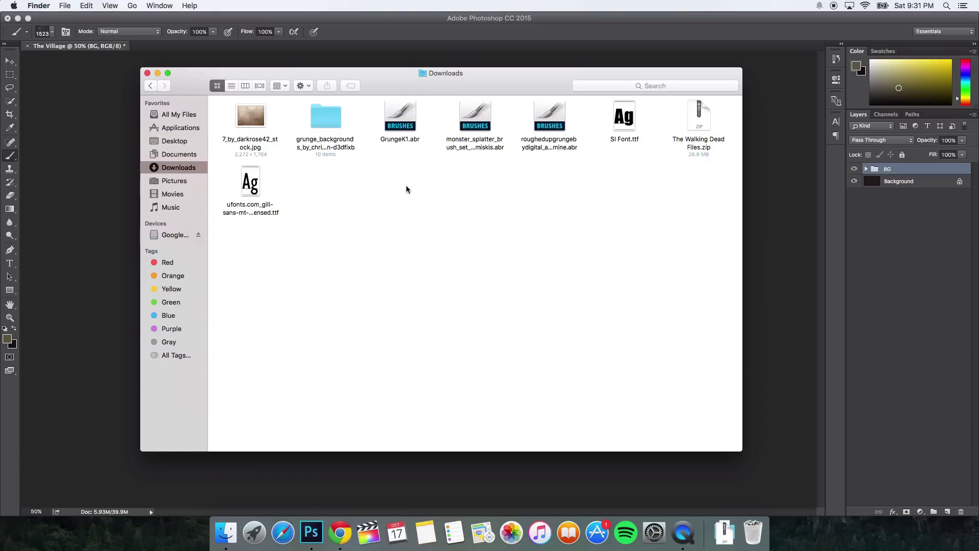
{"action": "left_click", "coordinate": [704, 127]}
{"action": "left_click", "coordinate": [620, 218]}
{"action": "left_click_drag", "start_coordinate": [446, 79], "coordinate": [452, 84]}
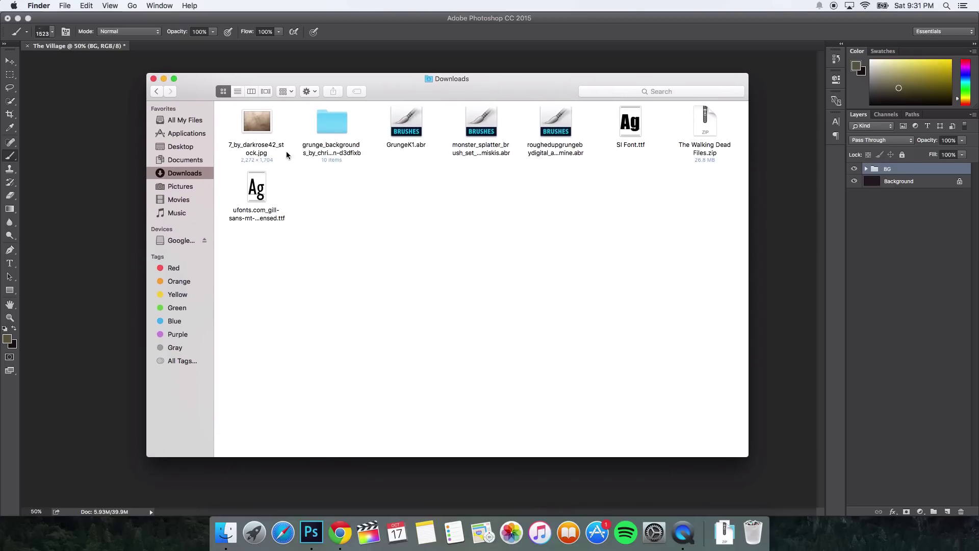
{"action": "left_click", "coordinate": [153, 78]}
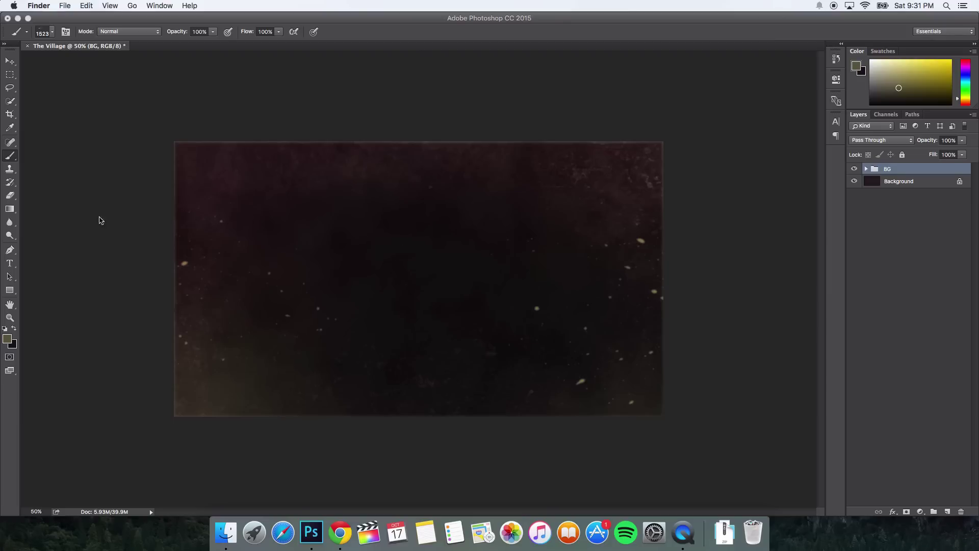
{"action": "left_click", "coordinate": [10, 263]}
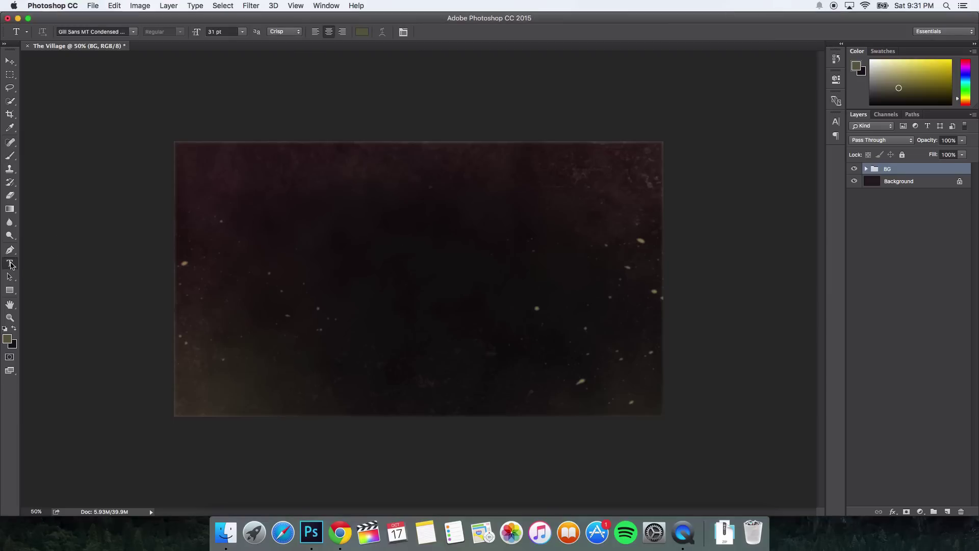
{"action": "left_click", "coordinate": [377, 232]}
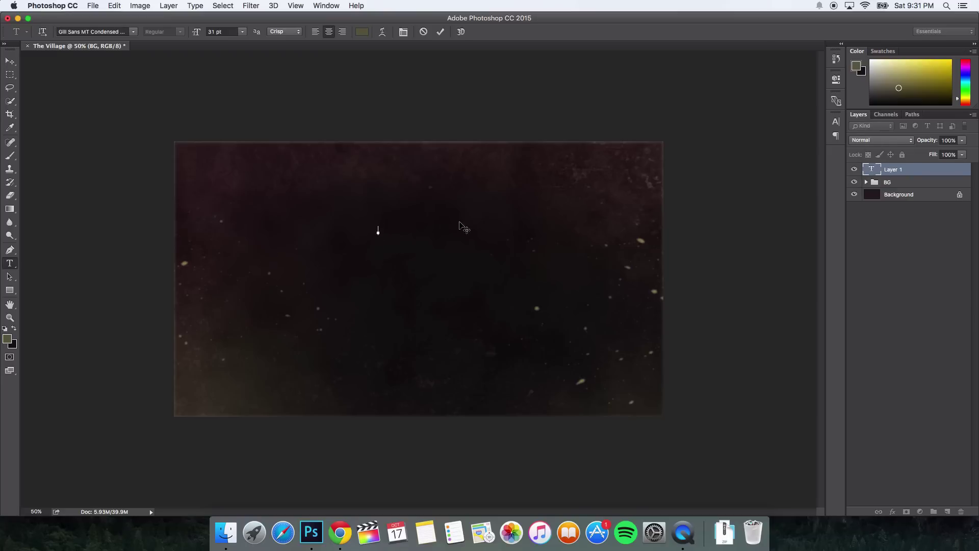
{"action": "left_click", "coordinate": [75, 32]}
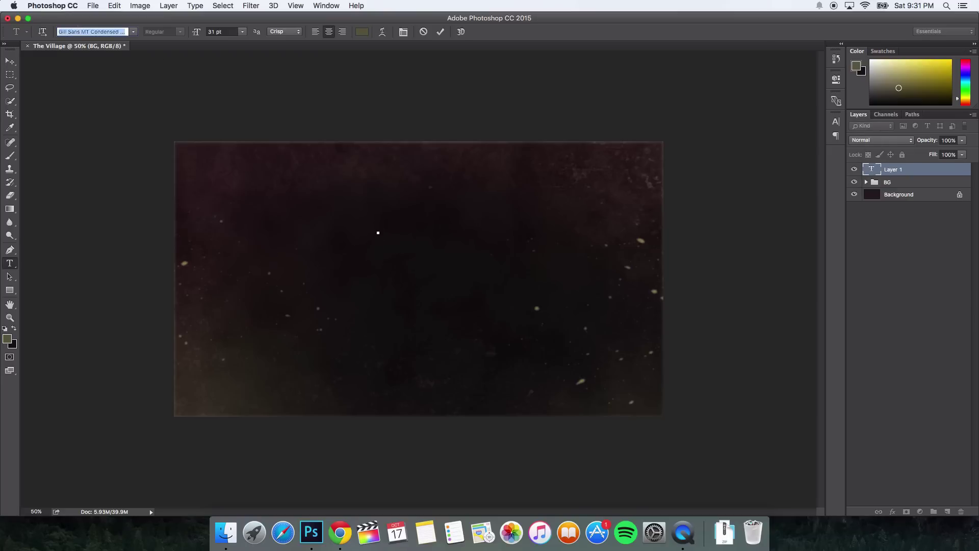
{"action": "type", "text": "SI"}
{"action": "key", "text": "Return"}
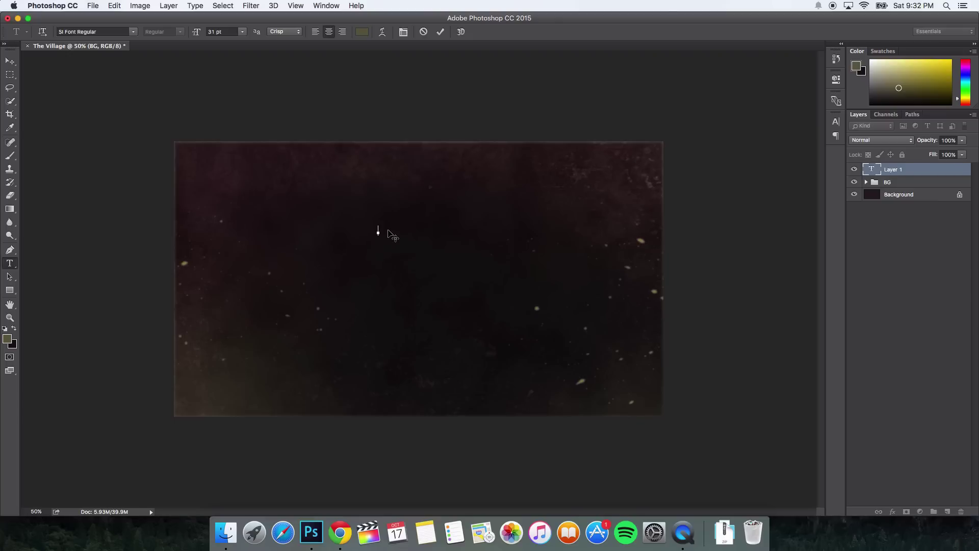
{"action": "type", "text": "ILLAGE"}
{"action": "key", "text": "super+a"}
{"action": "left_click_drag", "start_coordinate": [194, 31], "coordinate": [226, 31]}
{"action": "type", "text": "225"}
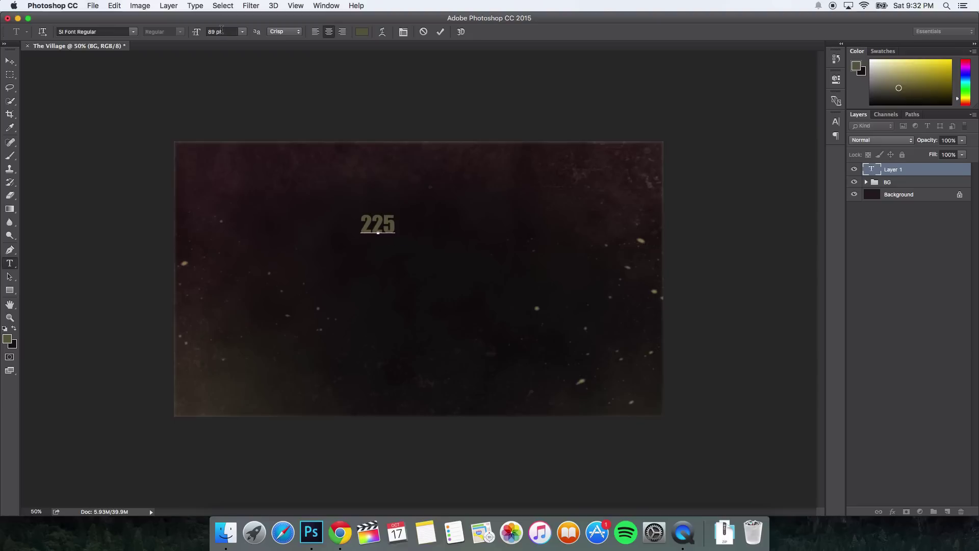
{"action": "key", "text": "super+z"}
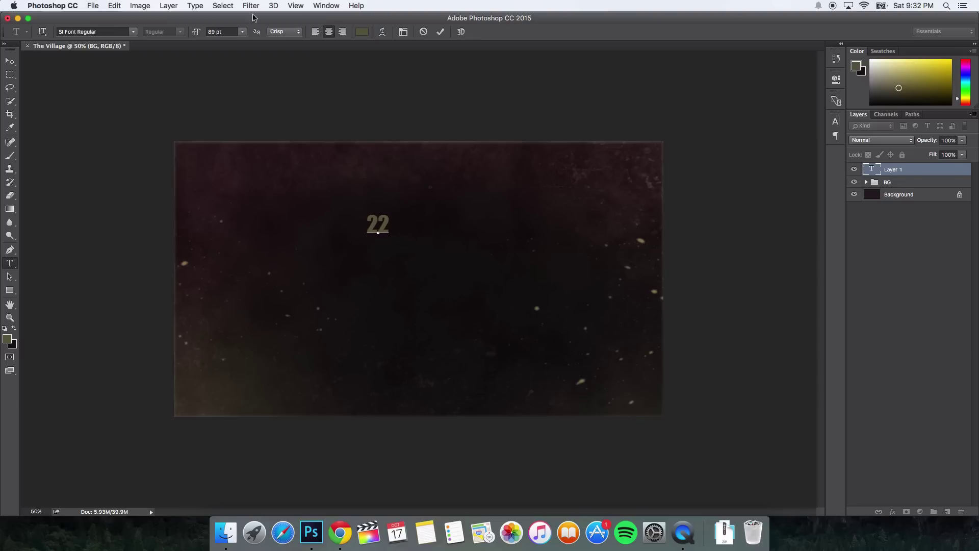
{"action": "left_click", "coordinate": [424, 32]}
- Add the text VILLAGE in the upper middle of the canvas, in SI Font Regular at 255 pt
{"action": "left_click", "coordinate": [391, 233]}
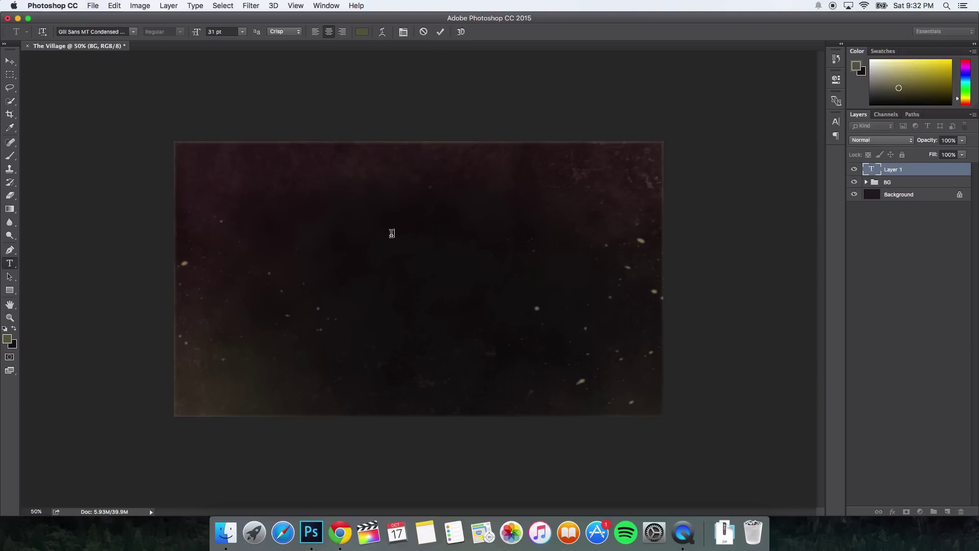
{"action": "type", "text": "VILLAGE"}
{"action": "key", "text": "super+a"}
{"action": "left_click", "coordinate": [114, 31]}
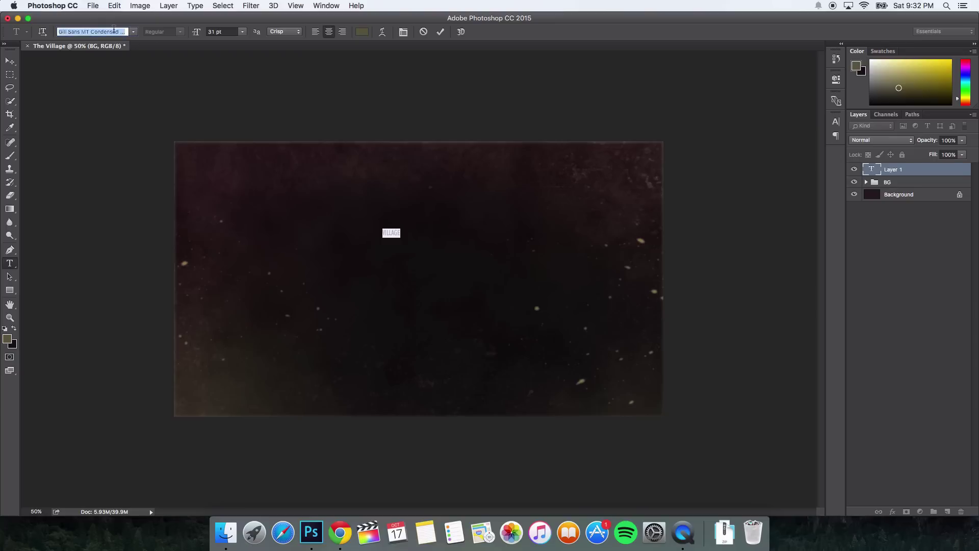
{"action": "type", "text": "si"}
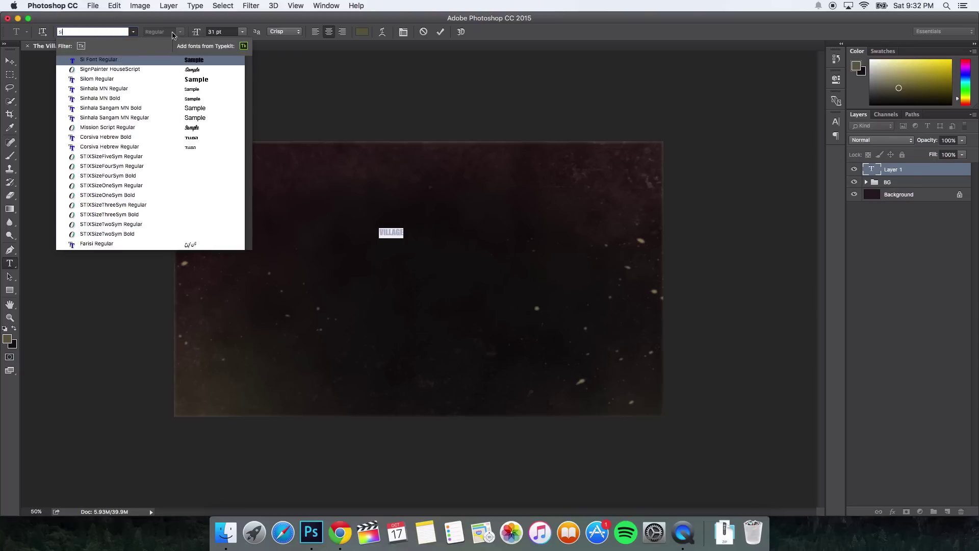
{"action": "left_click", "coordinate": [219, 31]}
{"action": "type", "text": "255"}
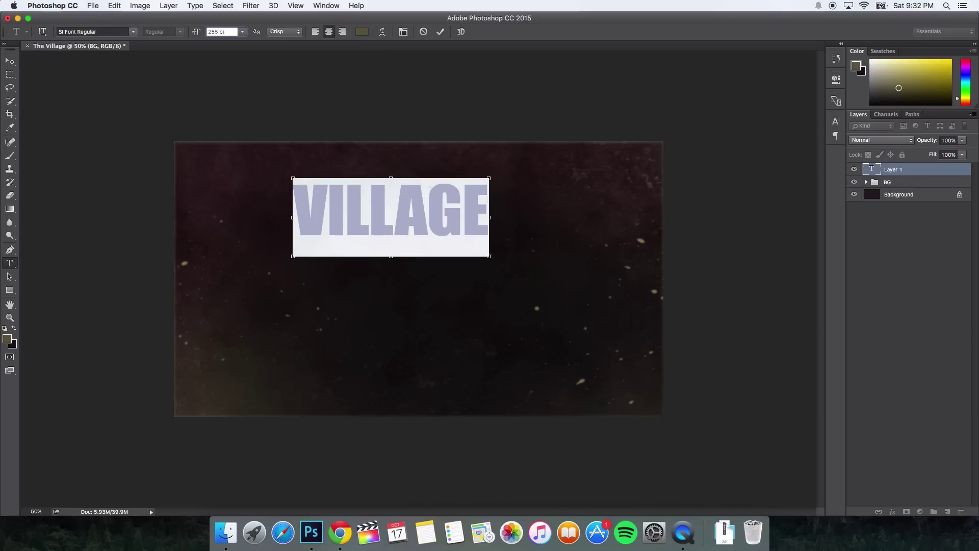
- Commit the VILLAGE text and move it down to the middle of the canvas
{"action": "key", "text": "Return"}
{"action": "key", "text": "super+Return"}
{"action": "key", "text": "v"}
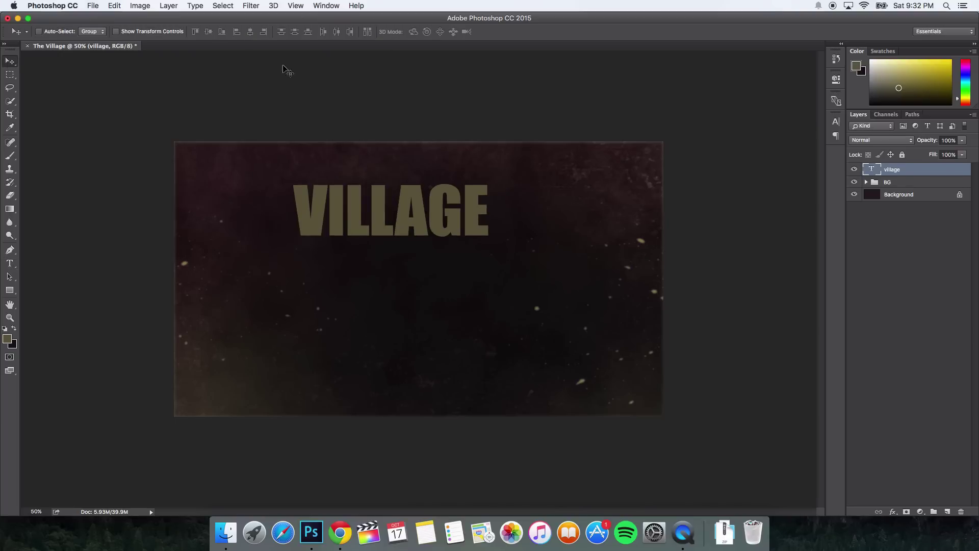
{"action": "left_click_drag", "start_coordinate": [384, 210], "coordinate": [411, 275]}
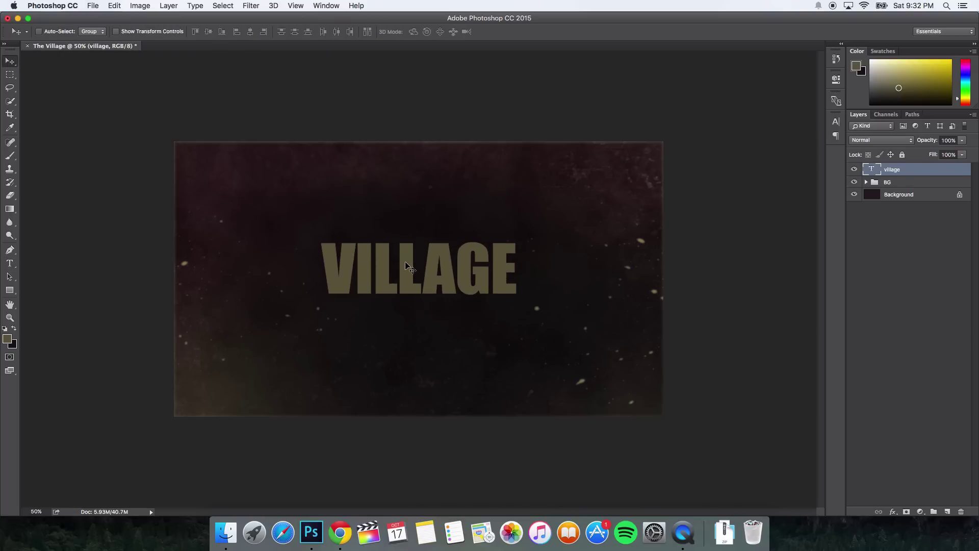
- Set the text color of VILLAGE to white (ffffff)
{"action": "key", "text": "t"}
{"action": "left_click", "coordinate": [418, 261]}
{"action": "key", "text": "super+a"}
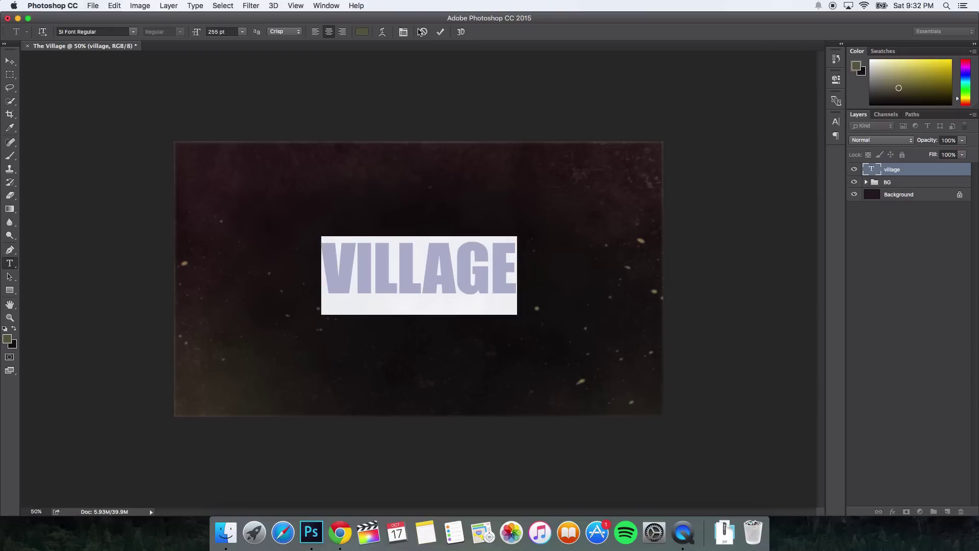
{"action": "left_click", "coordinate": [362, 31]}
{"action": "type", "text": "ffffff"}
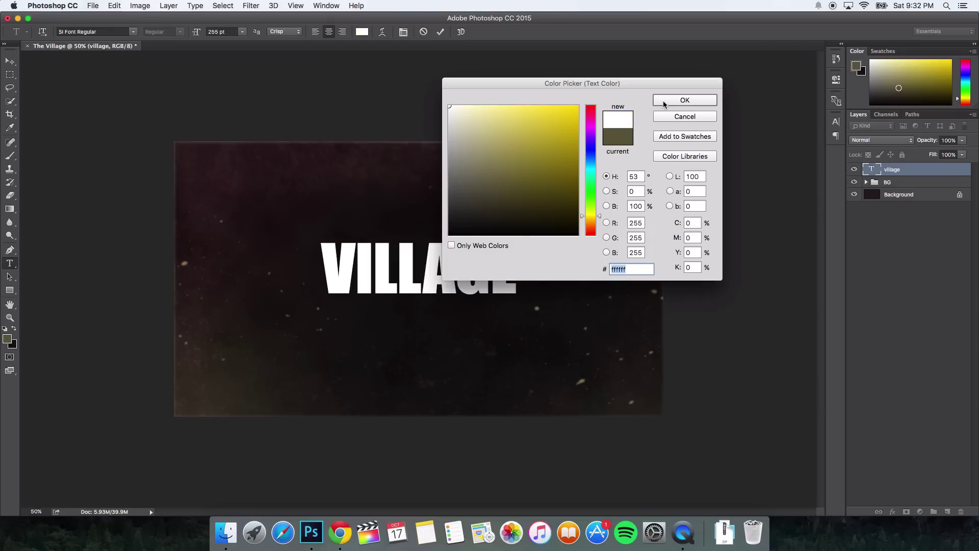
{"action": "left_click", "coordinate": [663, 100]}
{"action": "key", "text": "super+Return"}
- Move VILLAGE slightly further down and set its text color to e6d5b5
{"action": "key", "text": "v"}
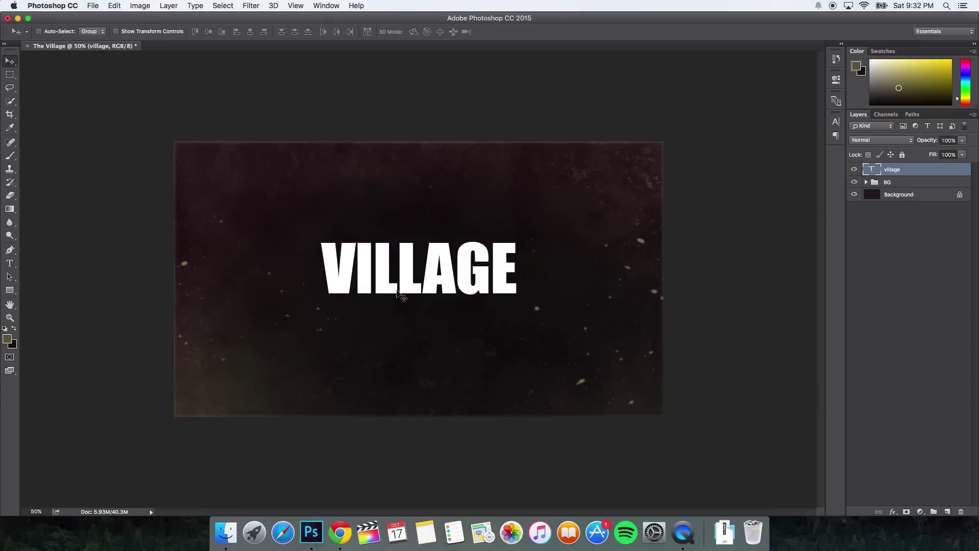
{"action": "left_click_drag", "start_coordinate": [418, 275], "coordinate": [418, 284]}
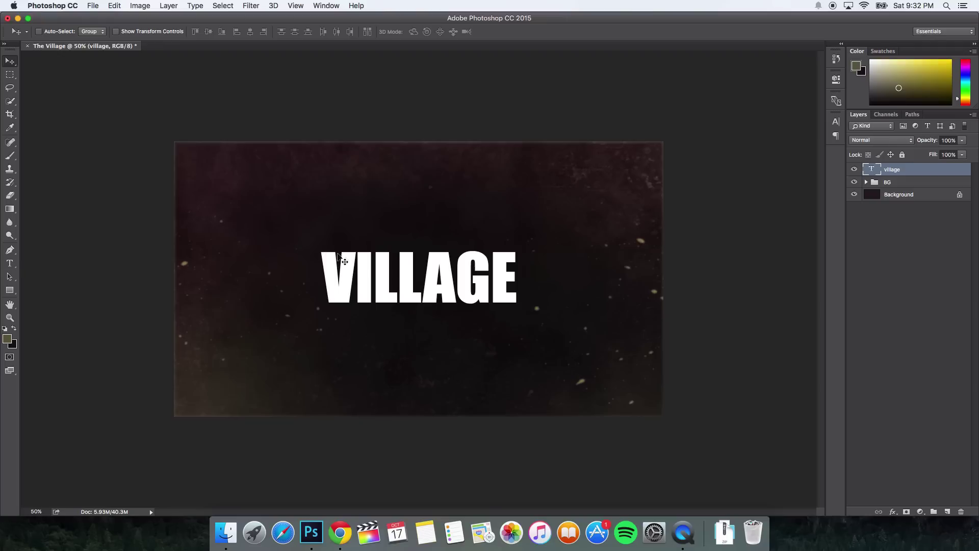
{"action": "key", "text": "t"}
{"action": "left_click", "coordinate": [372, 277]}
{"action": "key", "text": "super+a"}
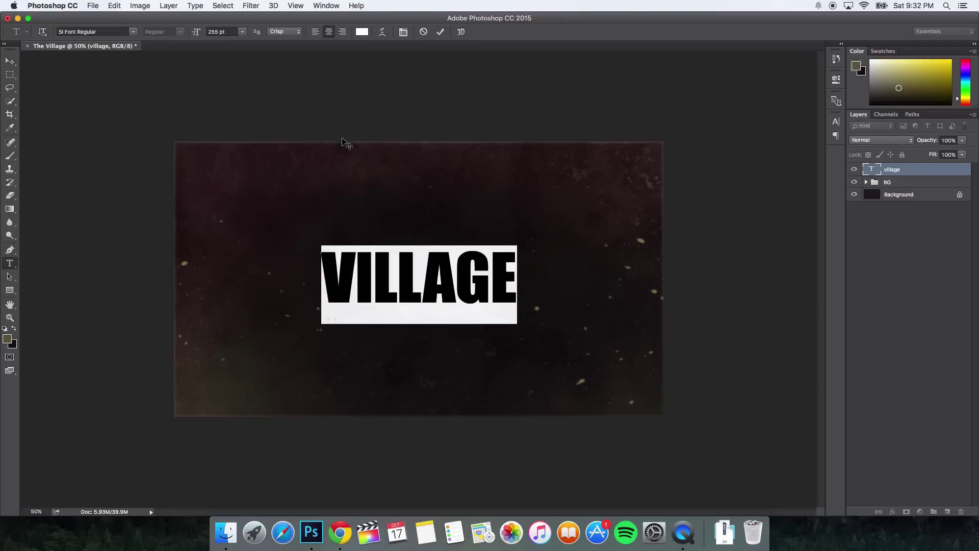
{"action": "left_click", "coordinate": [362, 32]}
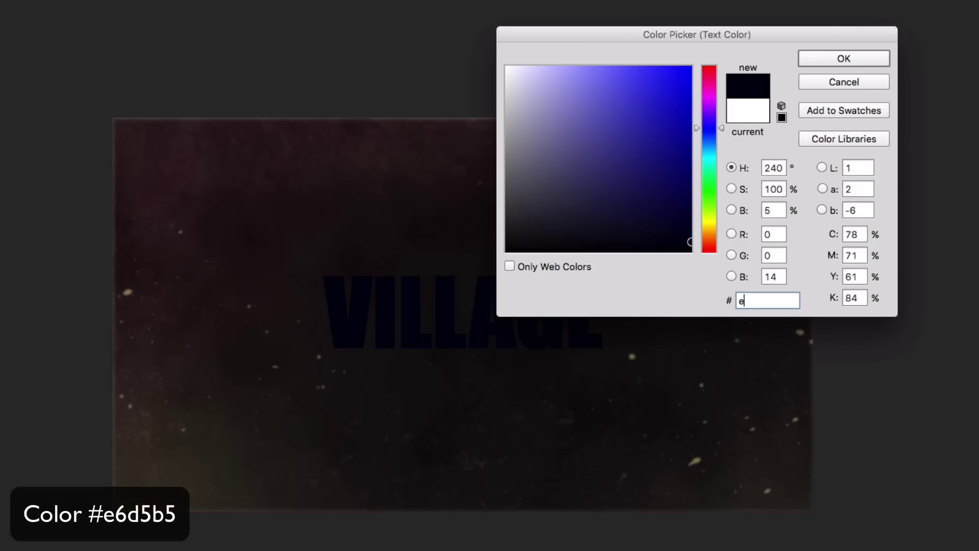
{"action": "type", "text": "6"}
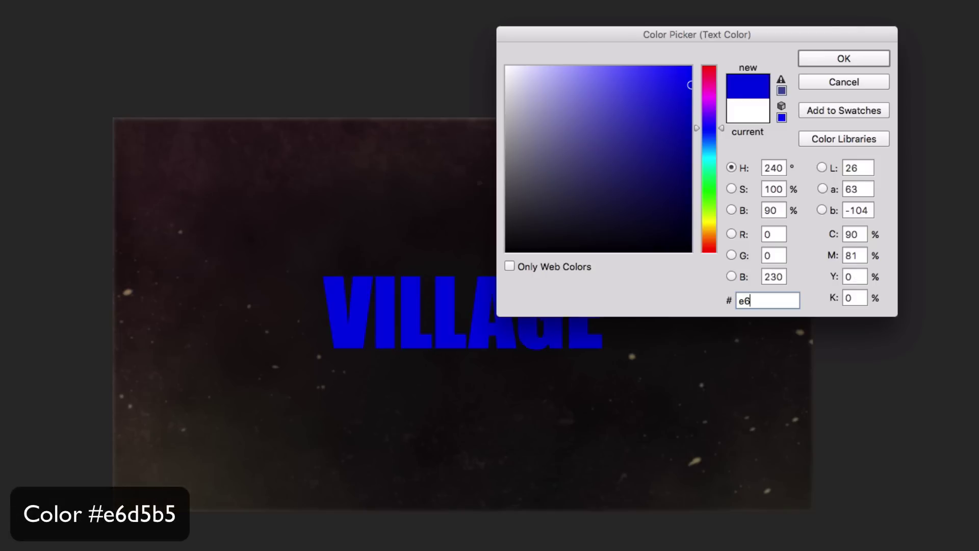
{"action": "type", "text": "d"}
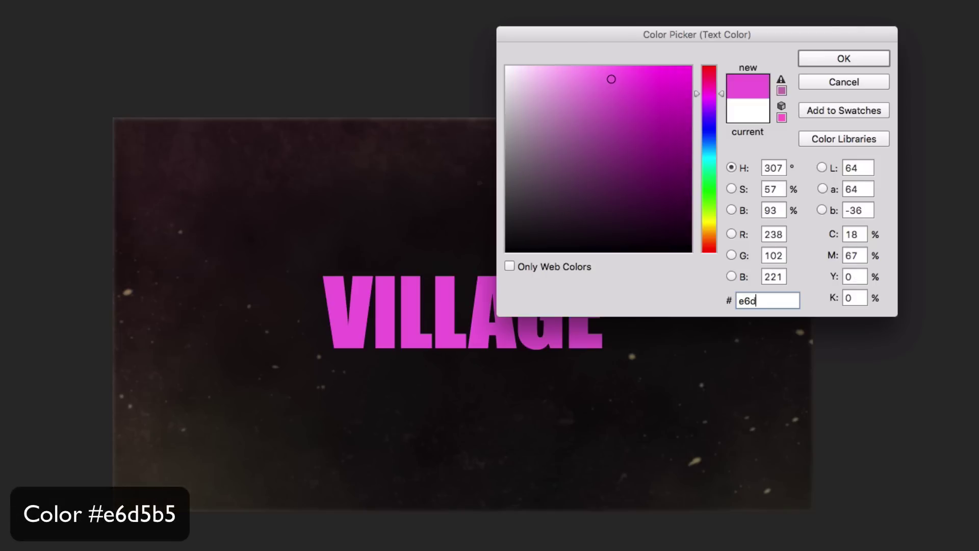
{"action": "type", "text": "5b5"}
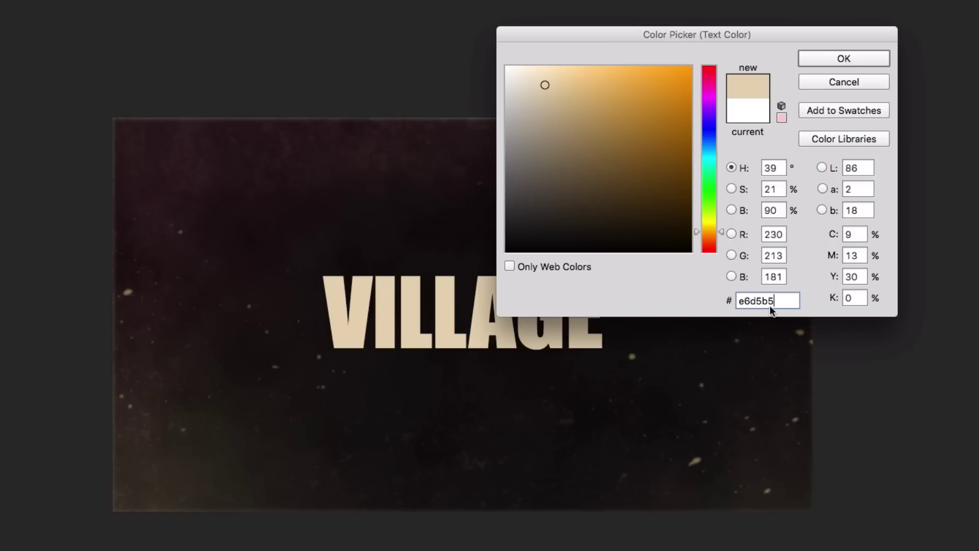
{"action": "left_click", "coordinate": [843, 59]}
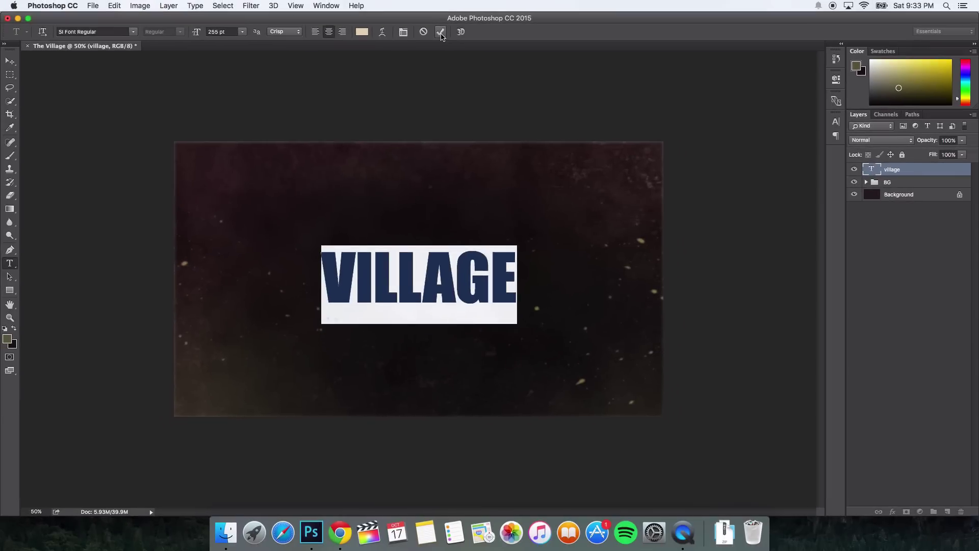
{"action": "left_click", "coordinate": [440, 32]}
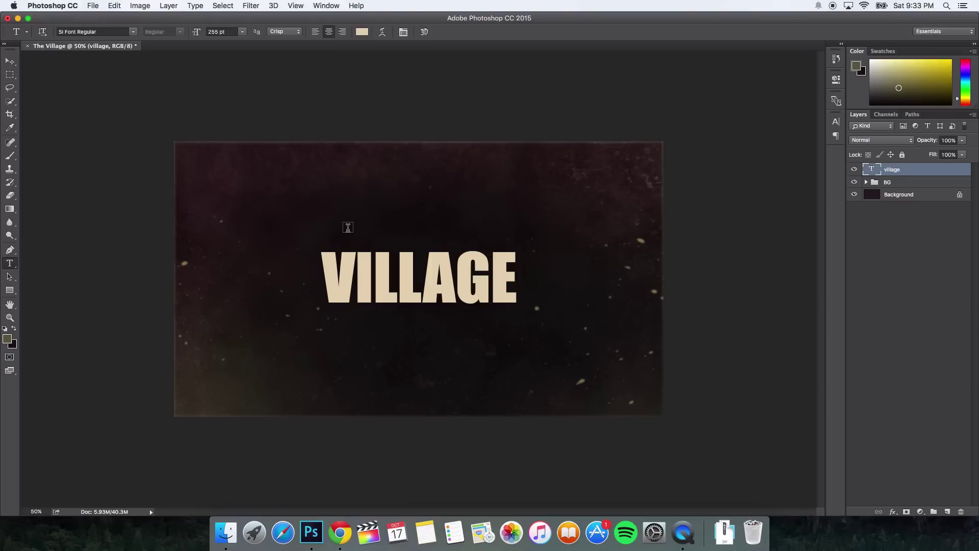
- Add the text THE above VILLAGE as a separate text layer in Gill Sans MT Condensed Regular
{"action": "left_click", "coordinate": [356, 229]}
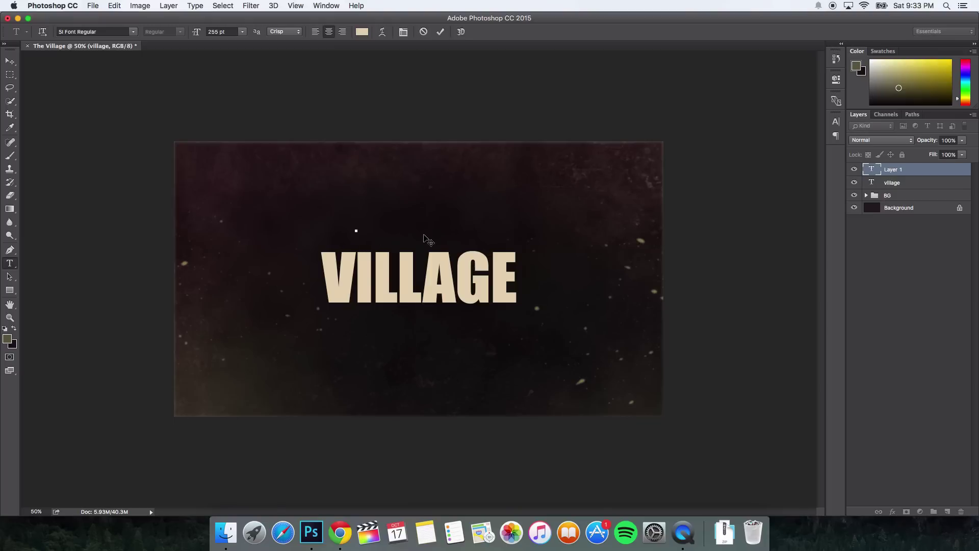
{"action": "type", "text": "THE"}
{"action": "key", "text": "super+a"}
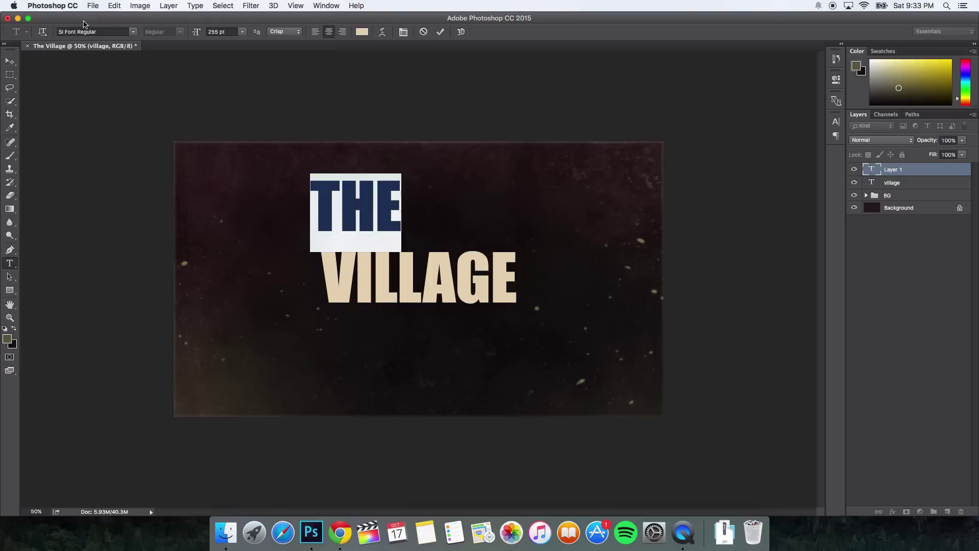
{"action": "left_click", "coordinate": [105, 31]}
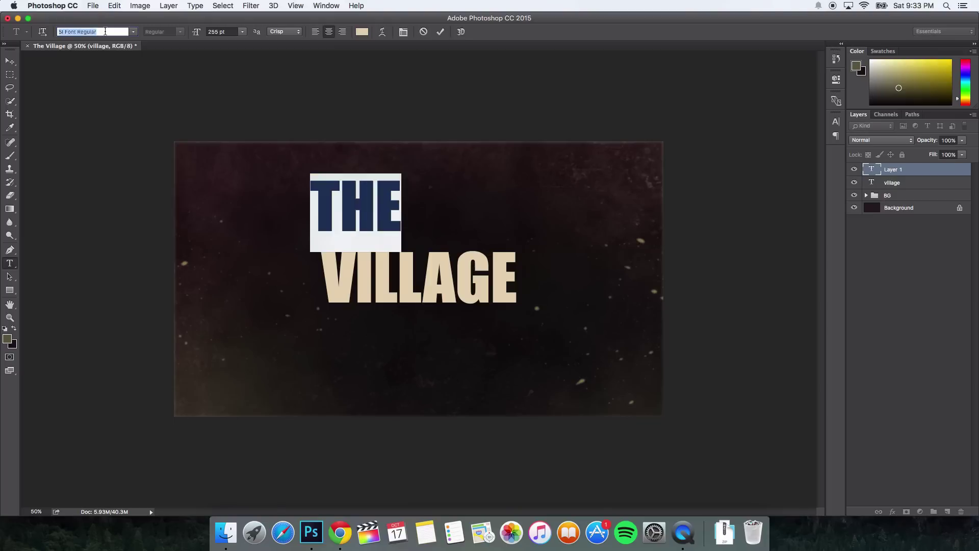
{"action": "type", "text": "g"}
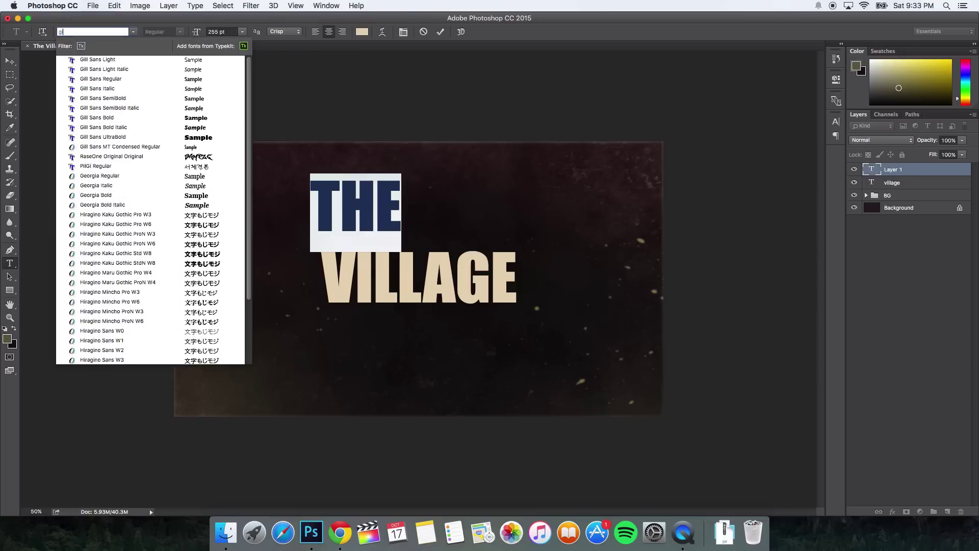
{"action": "type", "text": "il"}
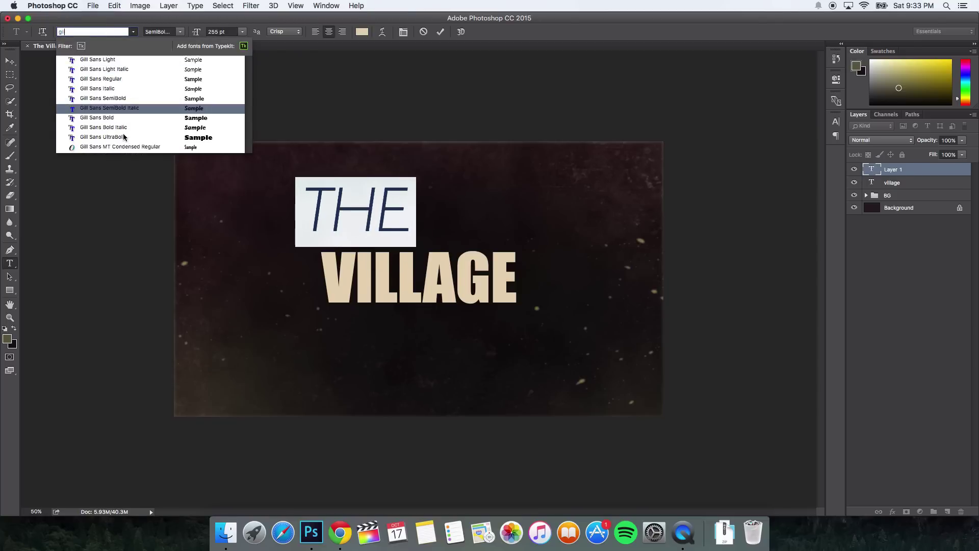
{"action": "left_click", "coordinate": [149, 148]}
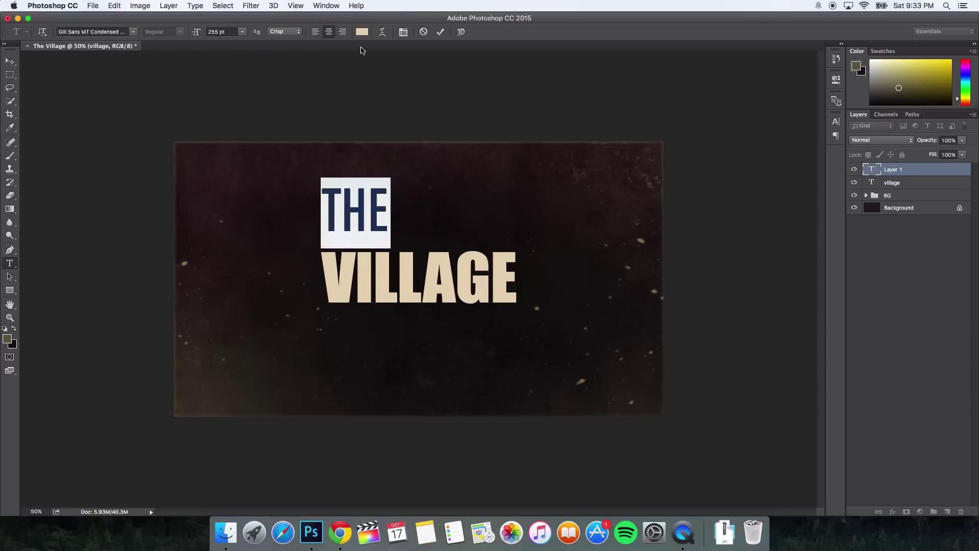
{"action": "left_click", "coordinate": [442, 32]}
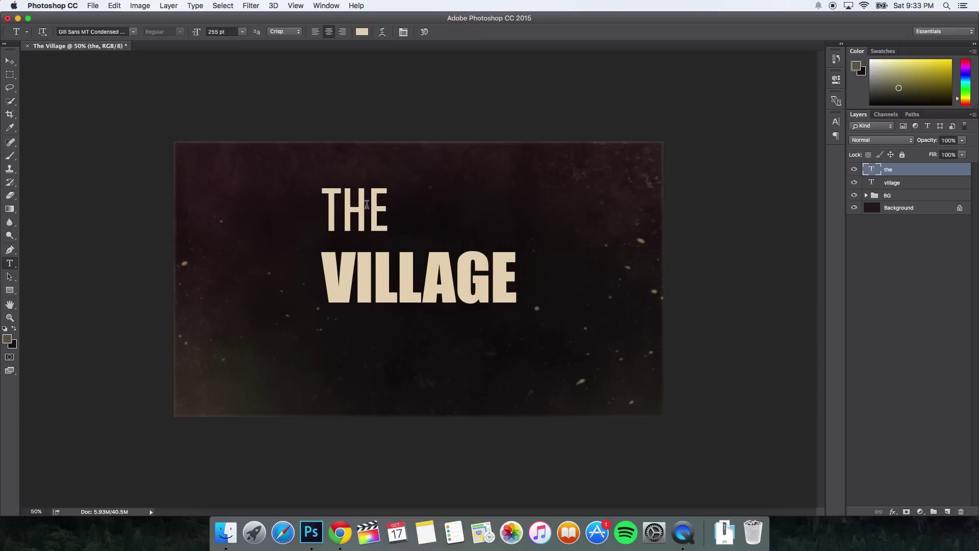
- Set the size of THE to 85 pt and move it to just above the first letters of VILLAGE
{"action": "double_click", "coordinate": [367, 204]}
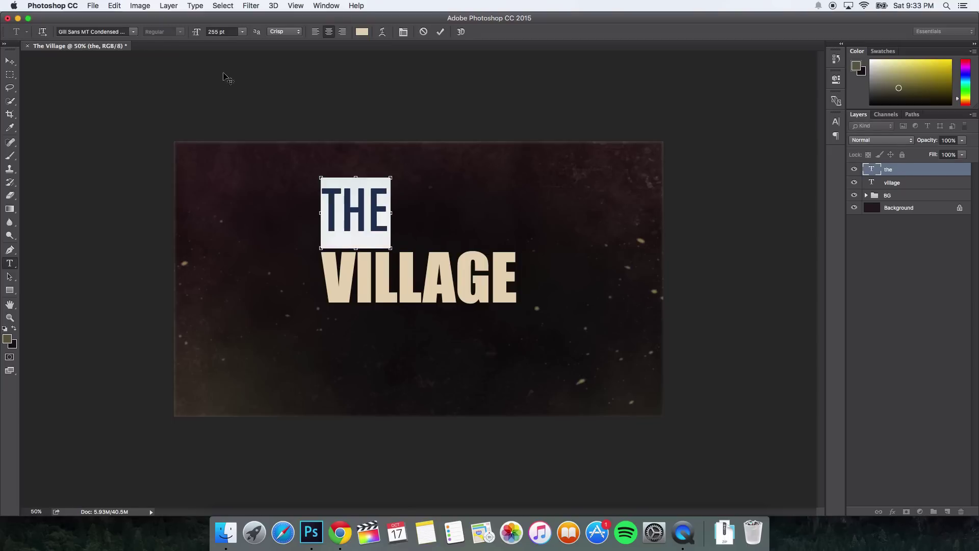
{"action": "left_click", "coordinate": [222, 32]}
{"action": "type", "text": "85"}
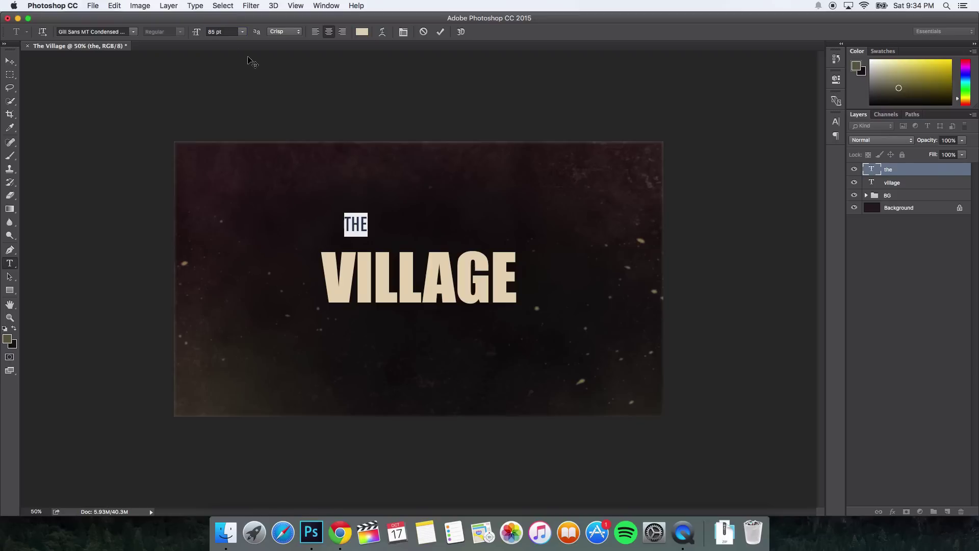
{"action": "key", "text": "super+Return"}
{"action": "key", "text": "v"}
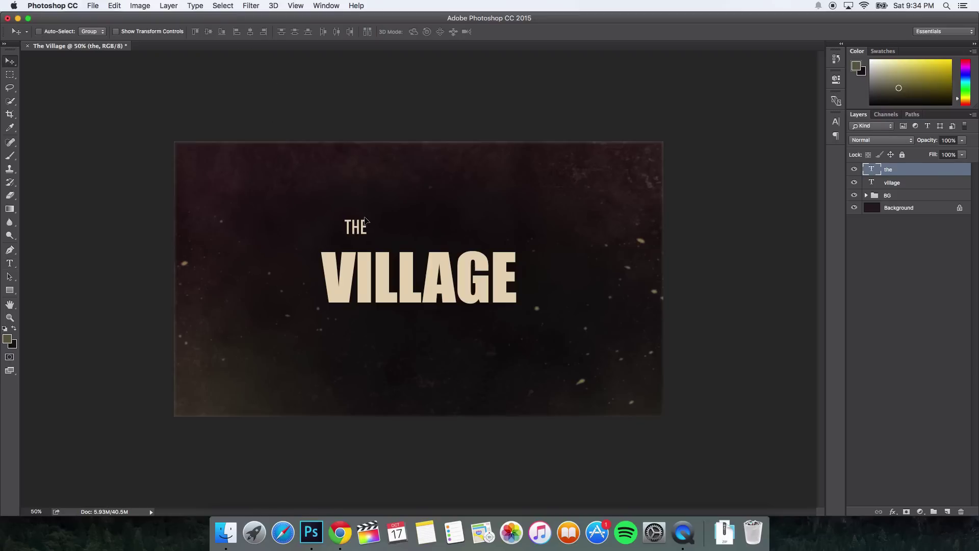
{"action": "left_click_drag", "start_coordinate": [362, 216], "coordinate": [336, 221]}
{"action": "key", "text": "super+equal"}
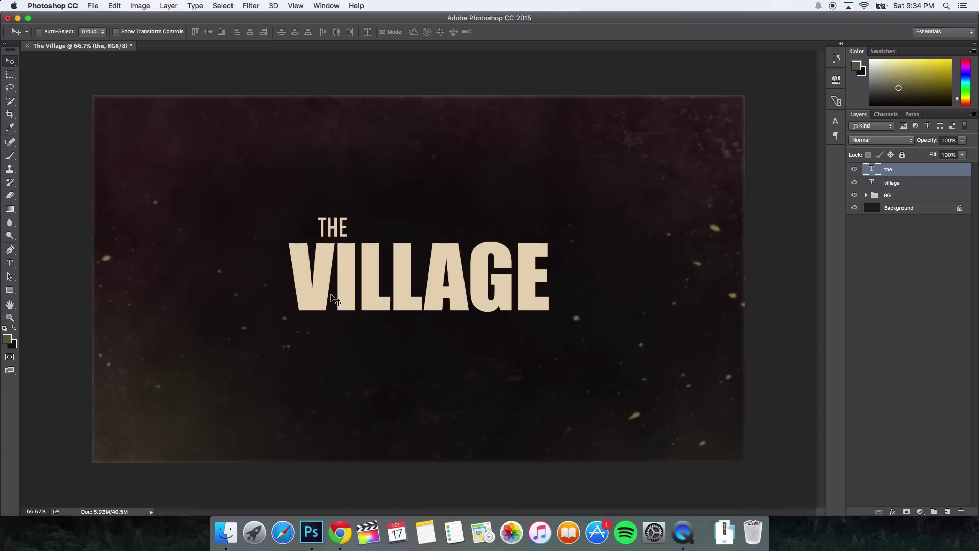
- Add an Inner Glow effect to the village layer with Screen blend mode and 30% opacity
{"action": "left_click", "coordinate": [915, 183]}
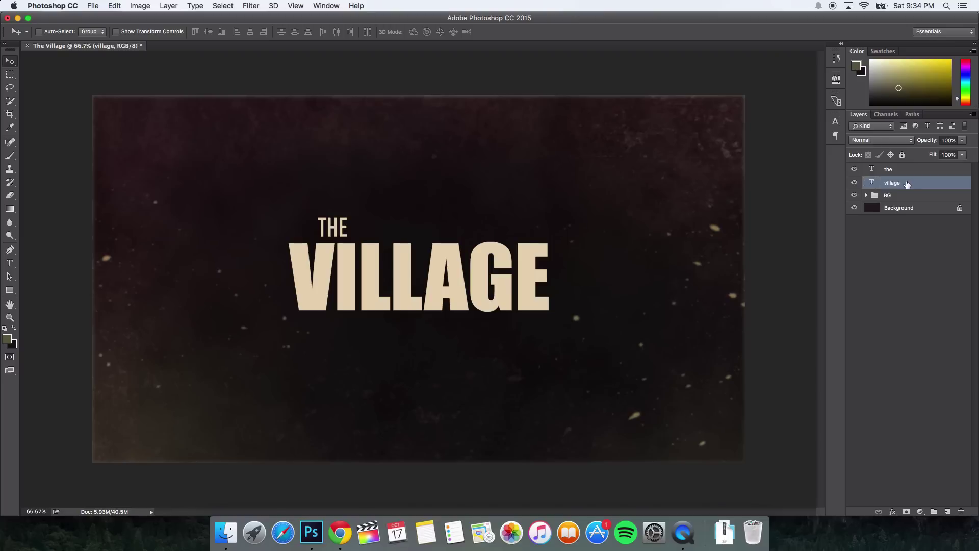
{"action": "left_click", "coordinate": [917, 171]}
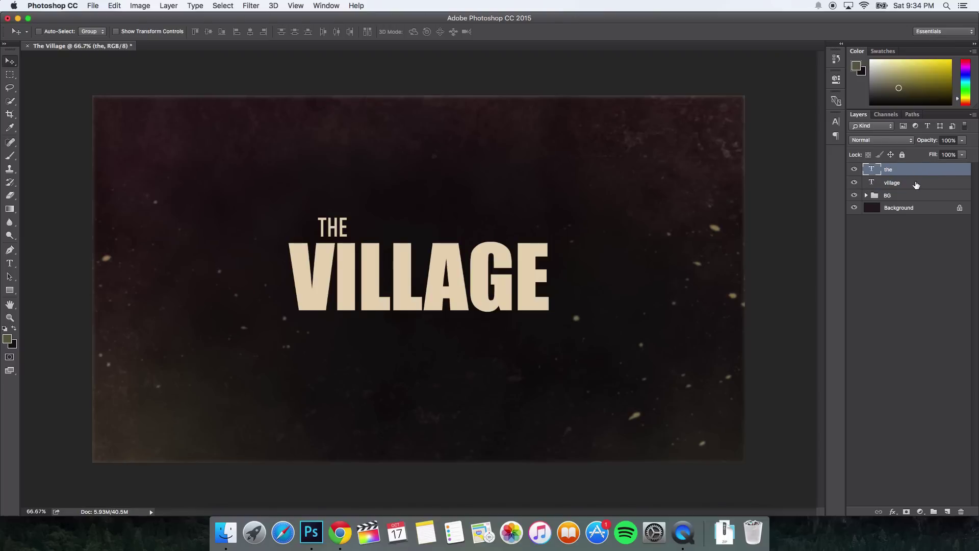
{"action": "left_click", "coordinate": [915, 185]}
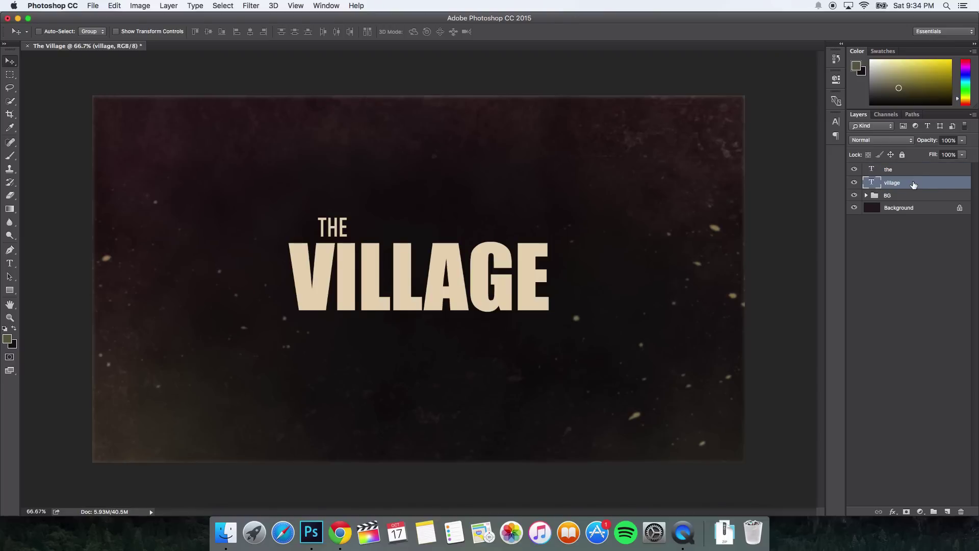
{"action": "double_click", "coordinate": [921, 185]}
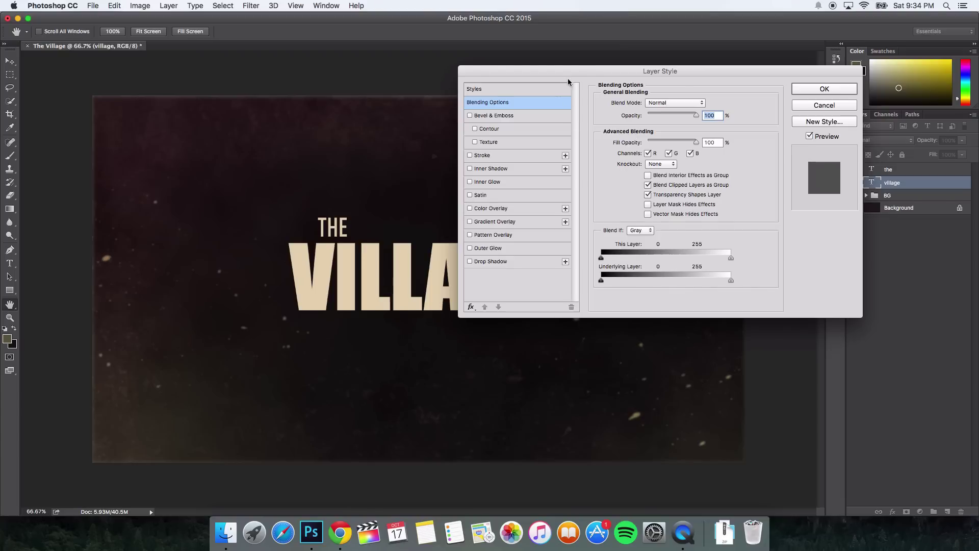
{"action": "left_click_drag", "start_coordinate": [570, 83], "coordinate": [595, 69]}
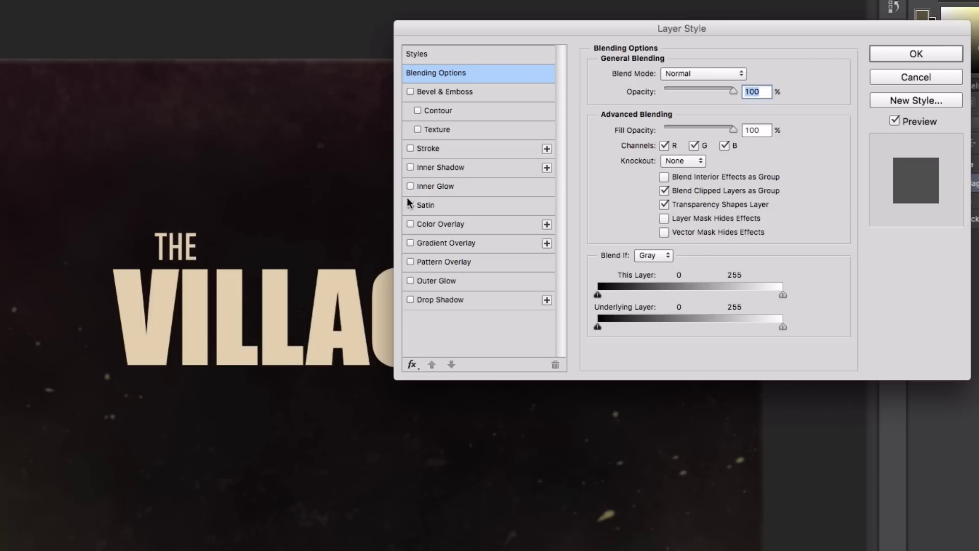
{"action": "left_click", "coordinate": [443, 186]}
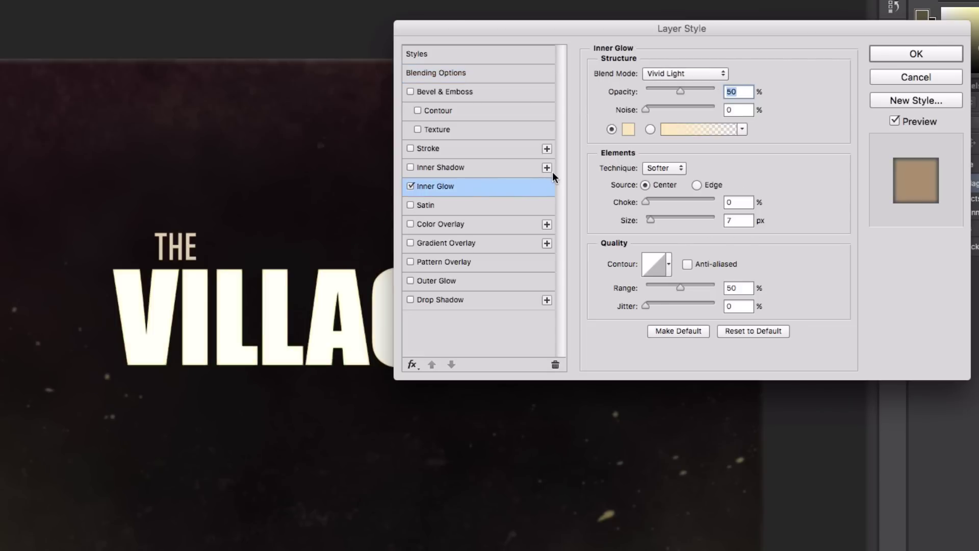
{"action": "left_click", "coordinate": [684, 74]}
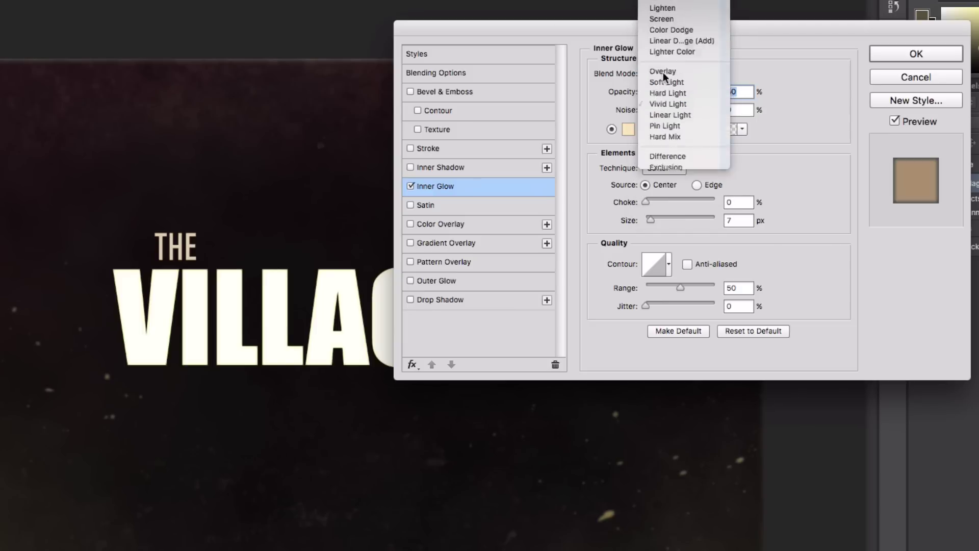
{"action": "left_click", "coordinate": [661, 19]}
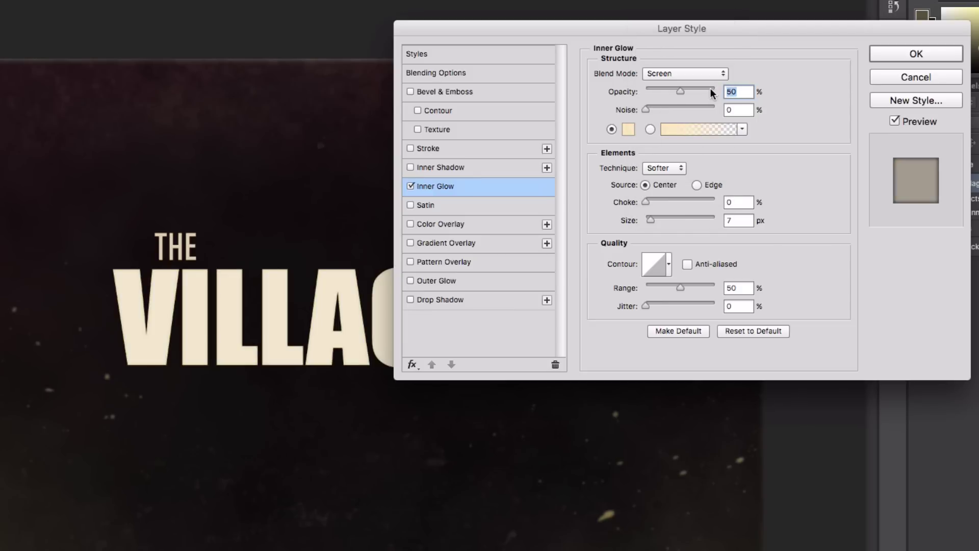
{"action": "type", "text": "30"}
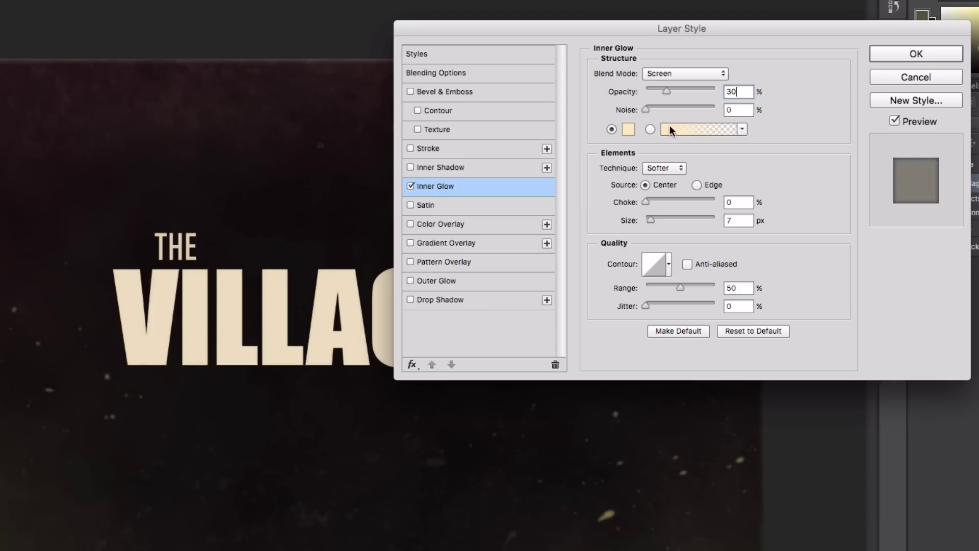
- Set the inner glow color to d5c09f
{"action": "left_click", "coordinate": [628, 130]}
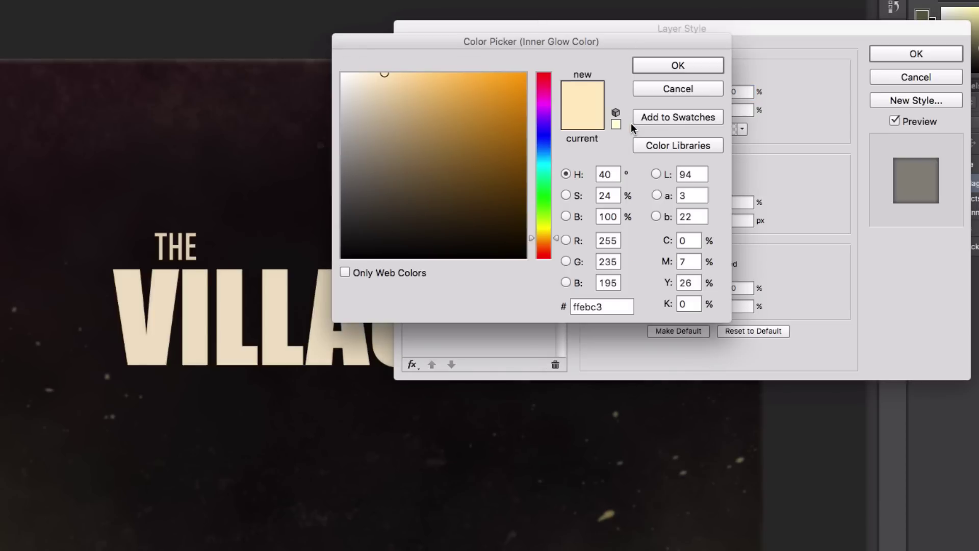
{"action": "left_click_drag", "start_coordinate": [630, 306], "coordinate": [553, 306]}
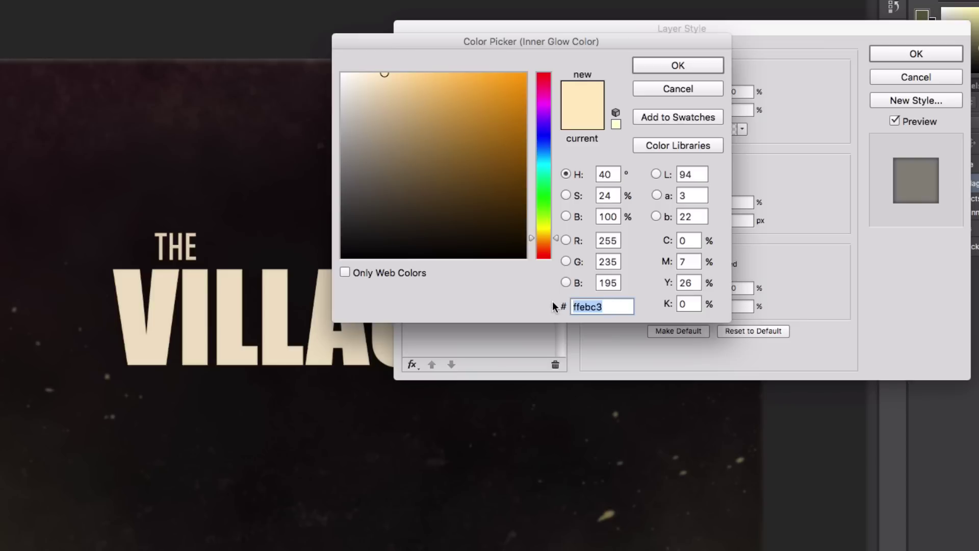
{"action": "type", "text": "d"}
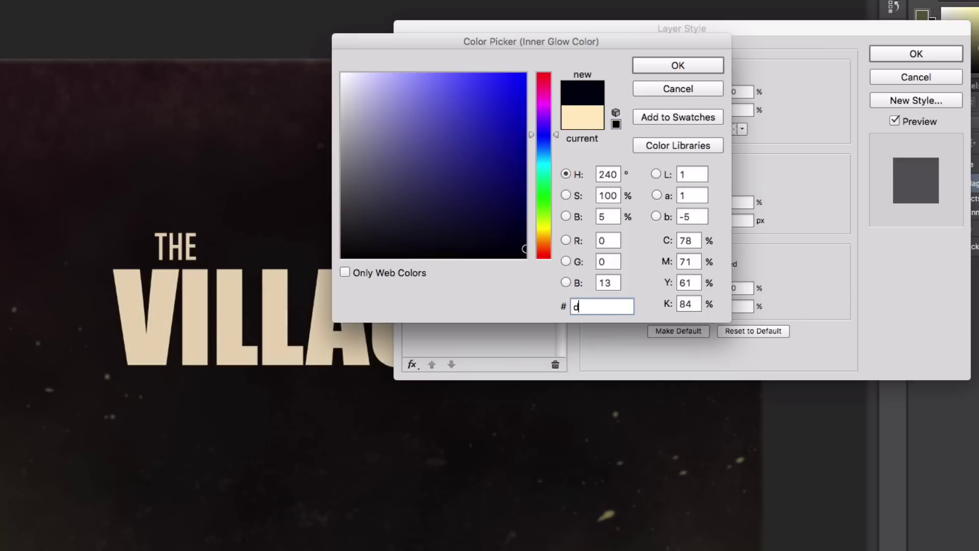
{"action": "type", "text": "5c"}
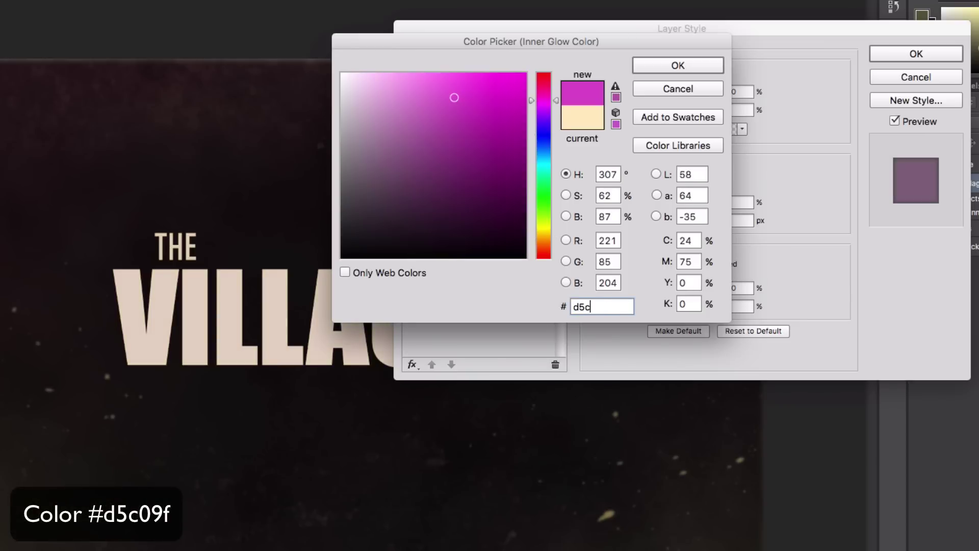
{"action": "type", "text": "09f"}
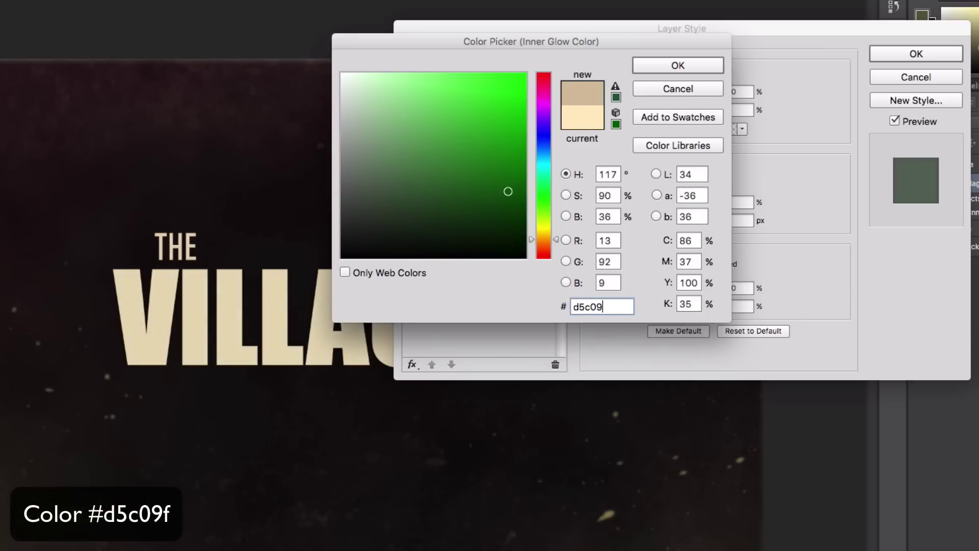
{"action": "left_click", "coordinate": [678, 65]}
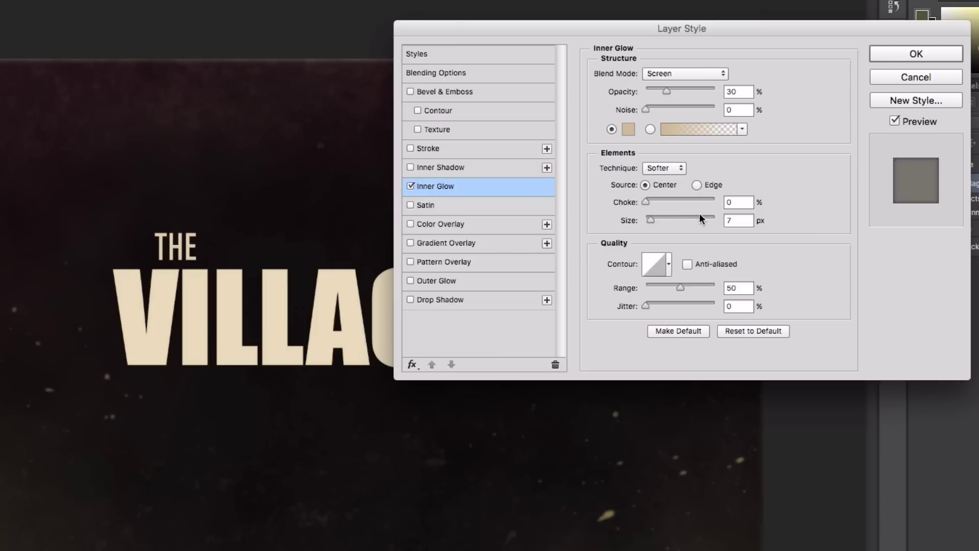
- Set the inner glow size to 5 px and its range to 100%, and apply the layer style
{"action": "left_click", "coordinate": [752, 222]}
{"action": "type", "text": "5"}
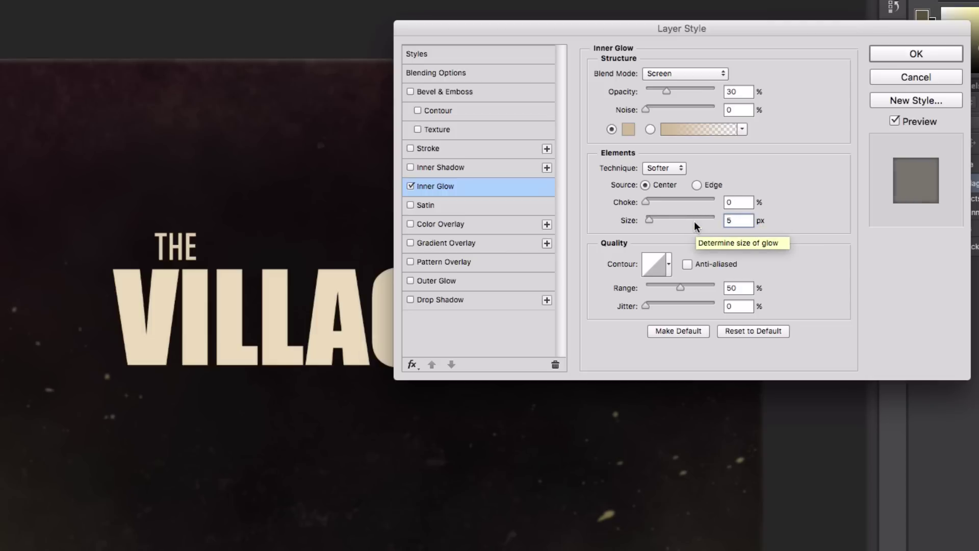
{"action": "left_click", "coordinate": [745, 284]}
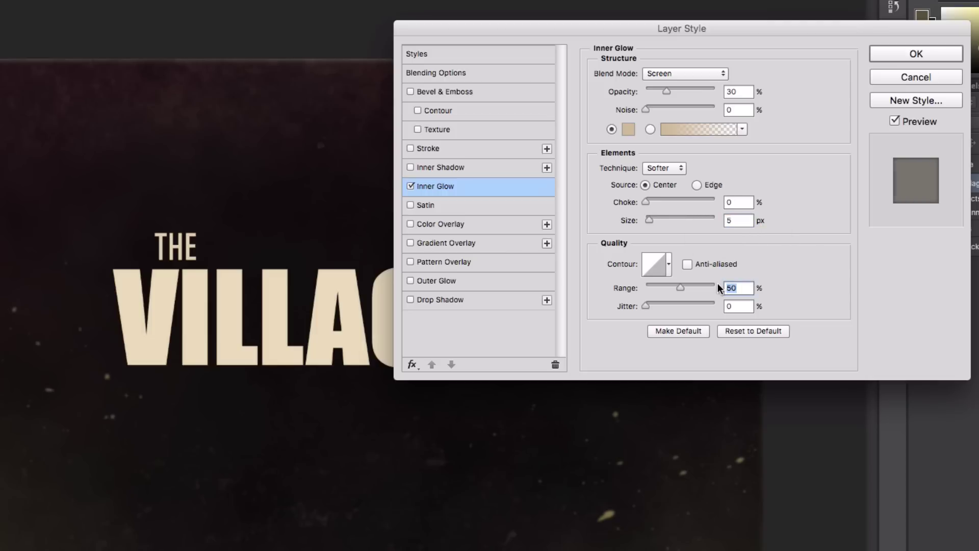
{"action": "type", "text": "100"}
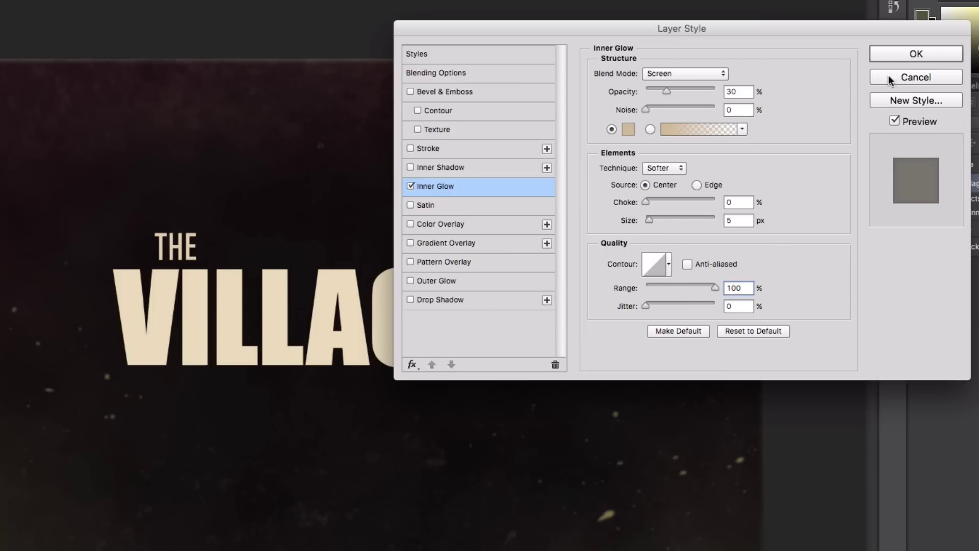
{"action": "left_click", "coordinate": [919, 55]}
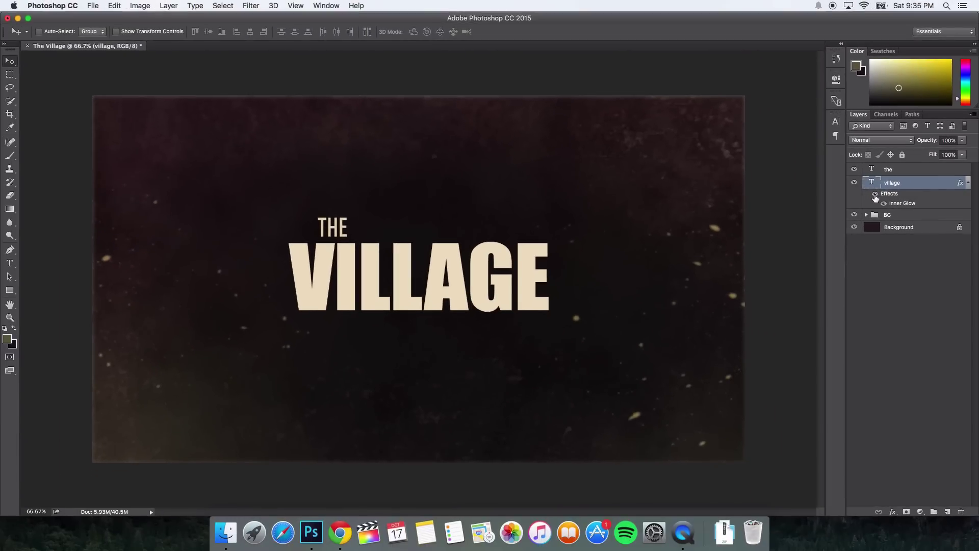
- Copy the layer style from the village layer and paste it onto the layer named the
{"action": "right_click", "coordinate": [935, 184]}
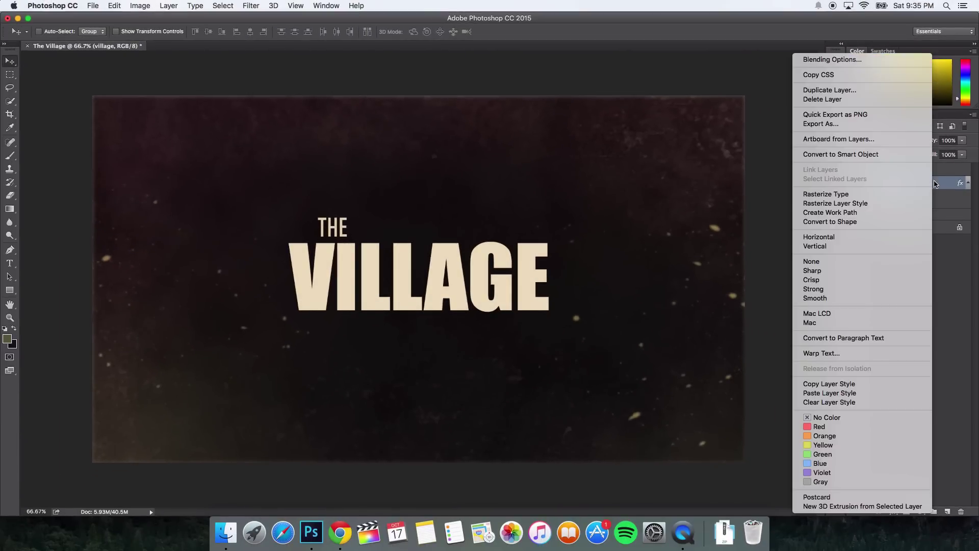
{"action": "left_click", "coordinate": [873, 384]}
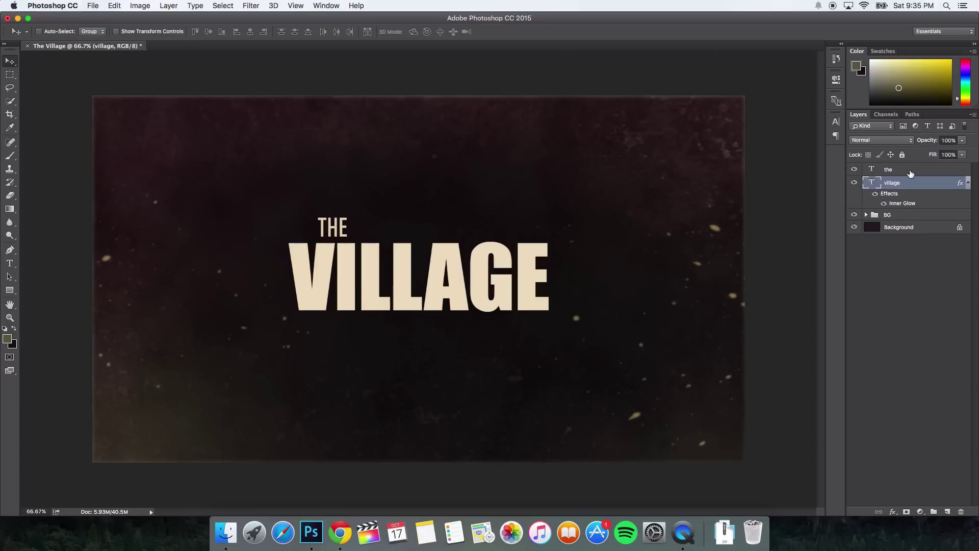
{"action": "left_click", "coordinate": [910, 174]}
{"action": "right_click", "coordinate": [910, 173]}
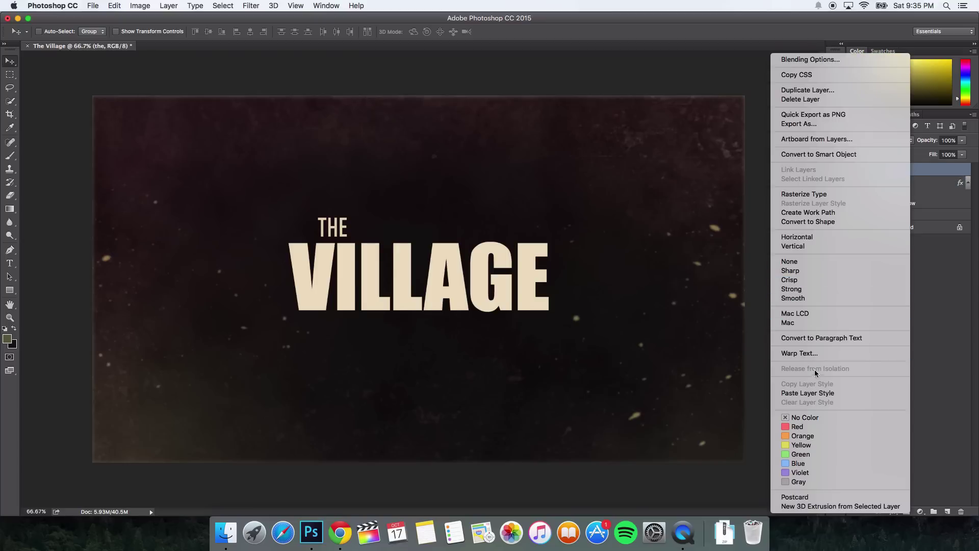
{"action": "left_click", "coordinate": [815, 393]}
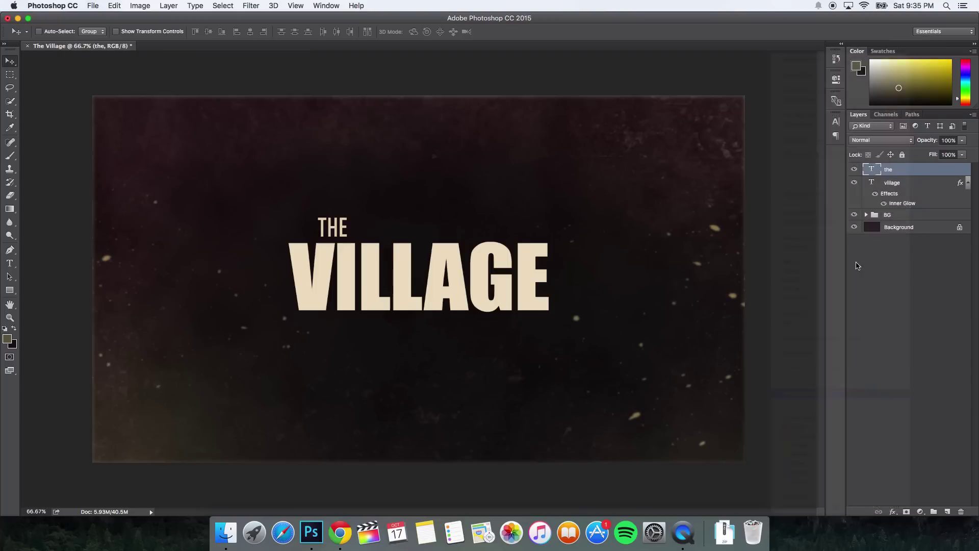
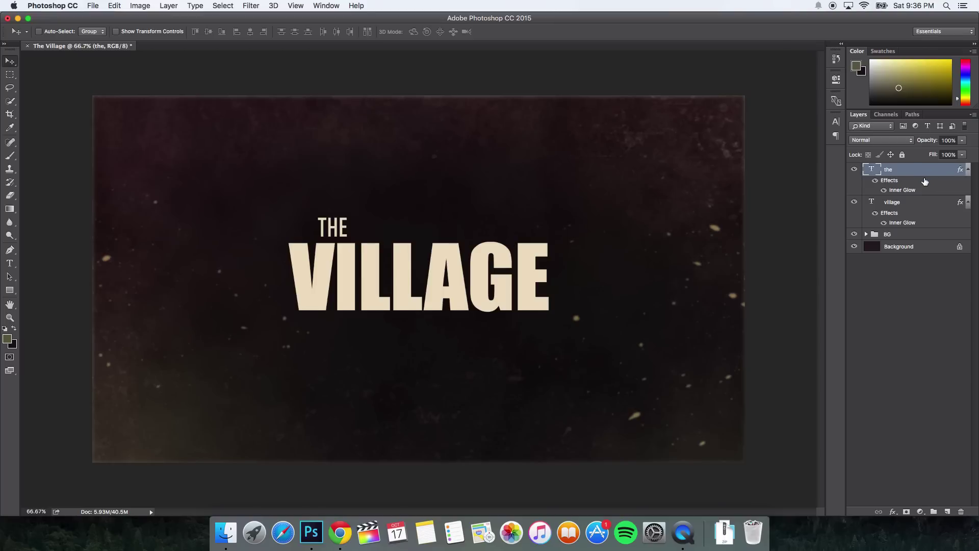
{"action": "left_click", "coordinate": [252, 4]}
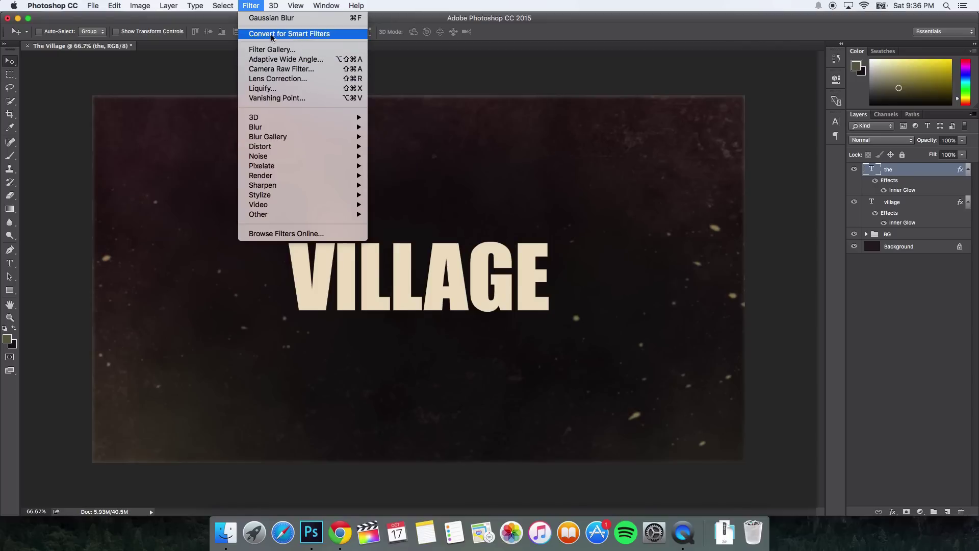
{"action": "left_click", "coordinate": [300, 34]}
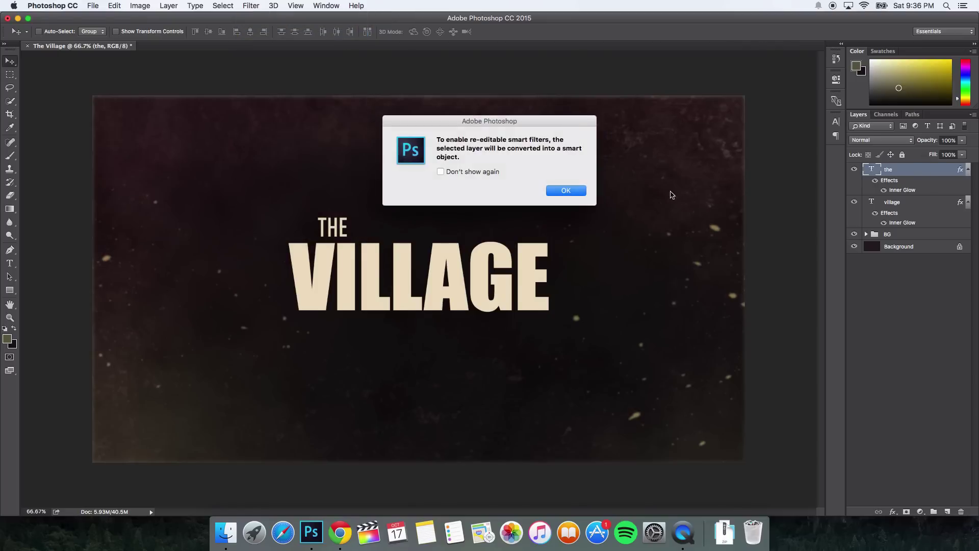
{"action": "left_click", "coordinate": [566, 191]}
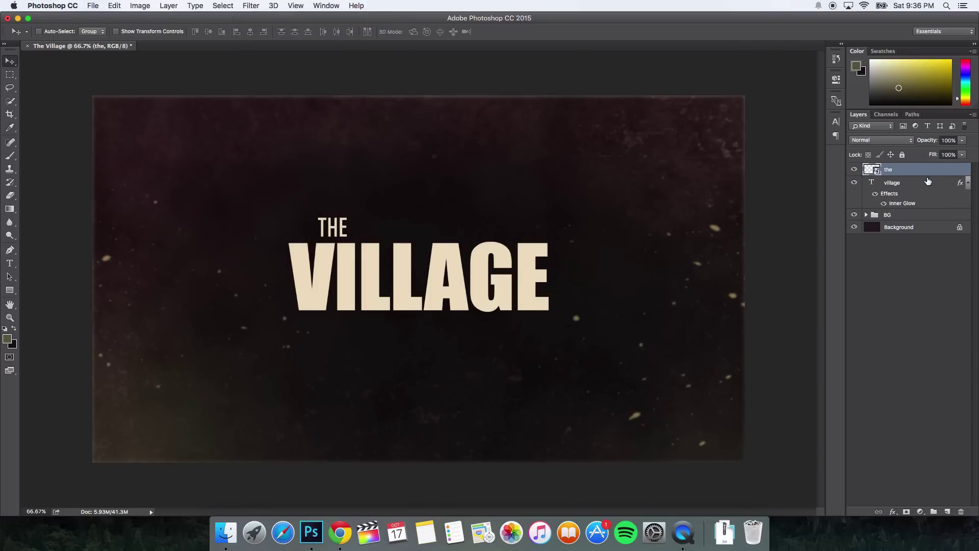
{"action": "key", "text": "super+z"}
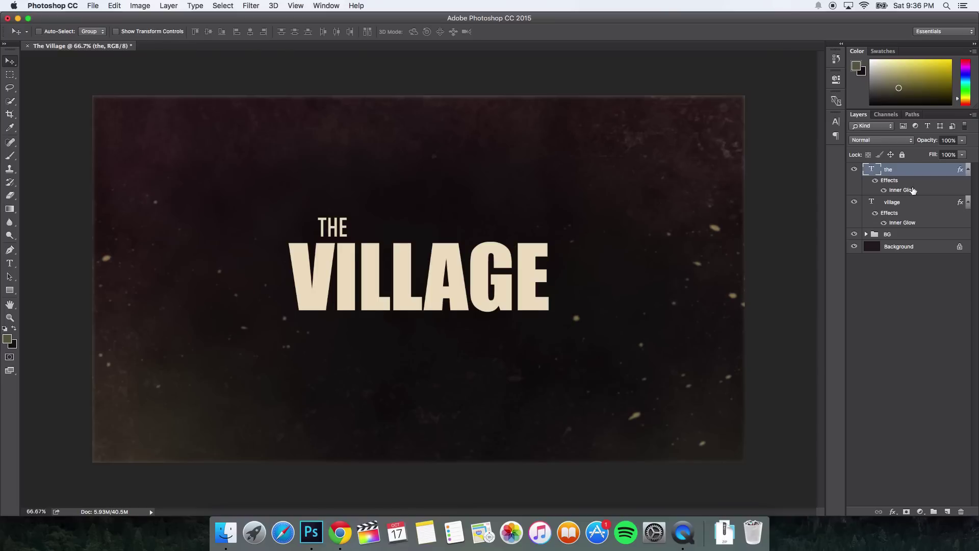
- Convert the two text layers, the and village, together into one smart object for smart filters
{"action": "left_click", "coordinate": [915, 202], "text": "shift"}
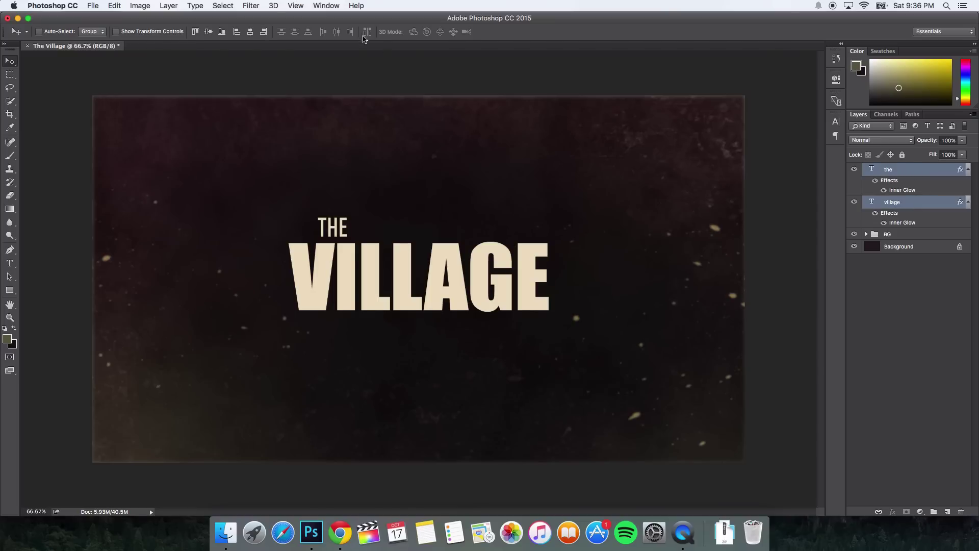
{"action": "left_click", "coordinate": [252, 5]}
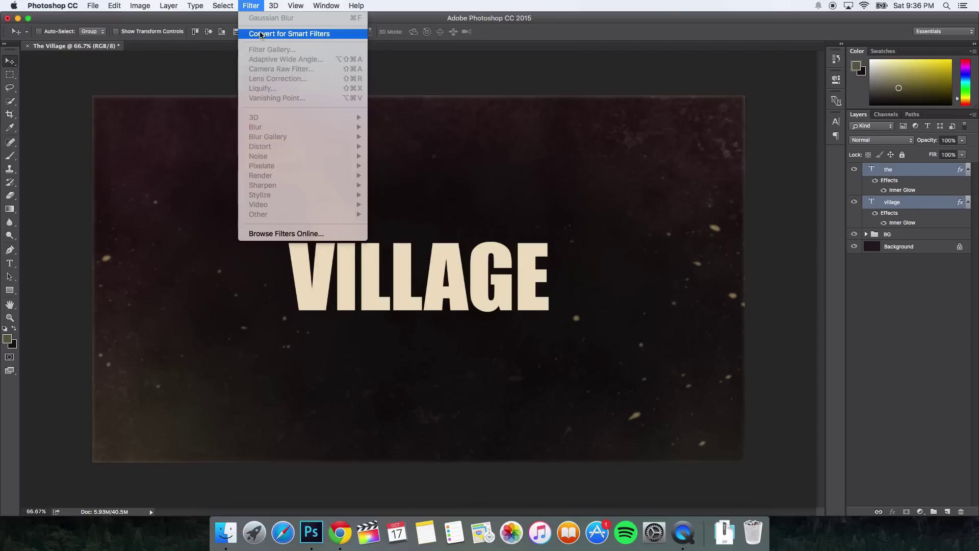
{"action": "left_click", "coordinate": [291, 34]}
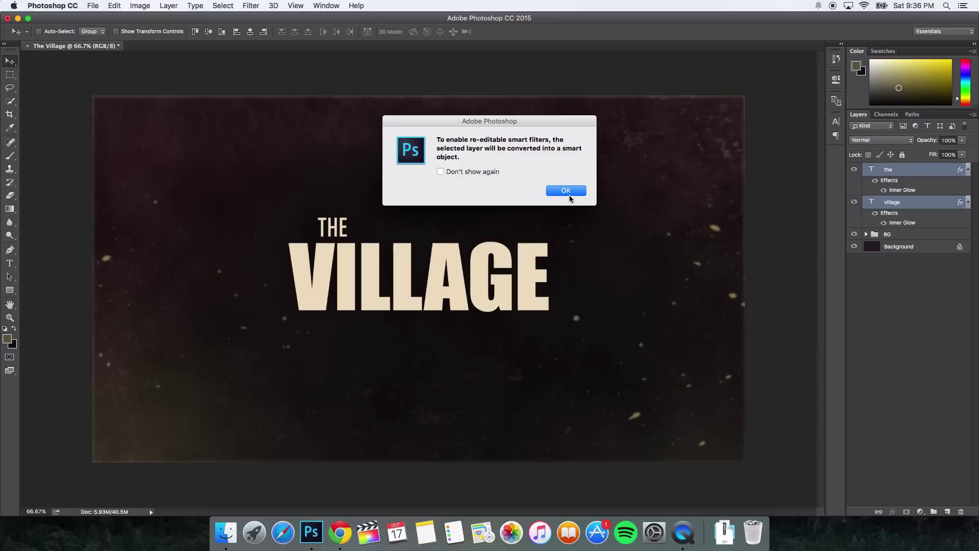
{"action": "left_click", "coordinate": [566, 191]}
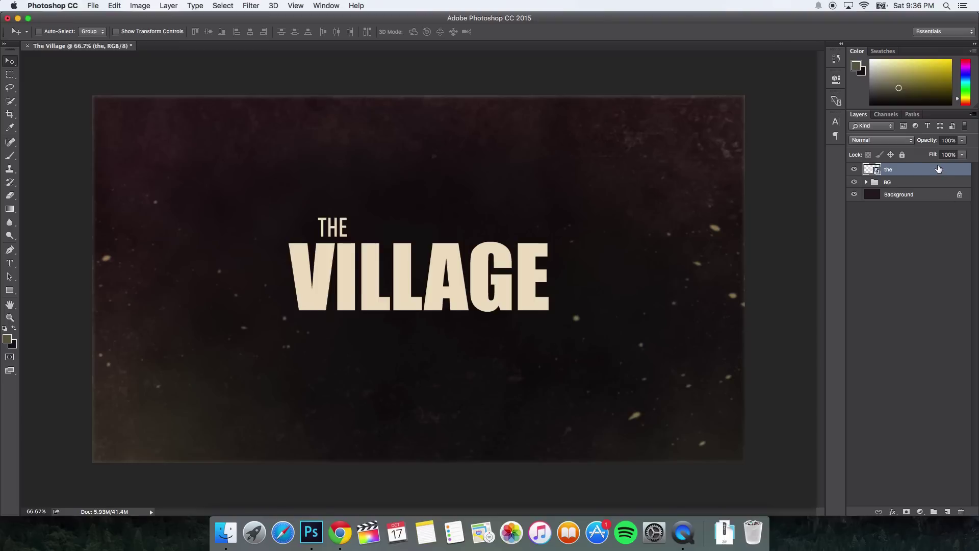
{"action": "left_click_drag", "start_coordinate": [938, 168], "coordinate": [949, 510]}
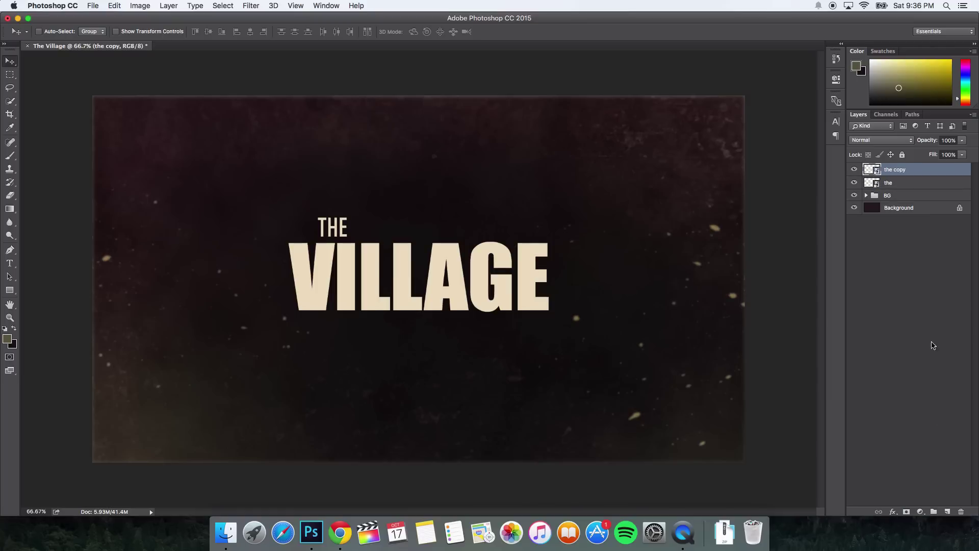
{"action": "left_click", "coordinate": [892, 184]}
{"action": "left_click", "coordinate": [914, 170]}
{"action": "key", "text": "BackSpace"}
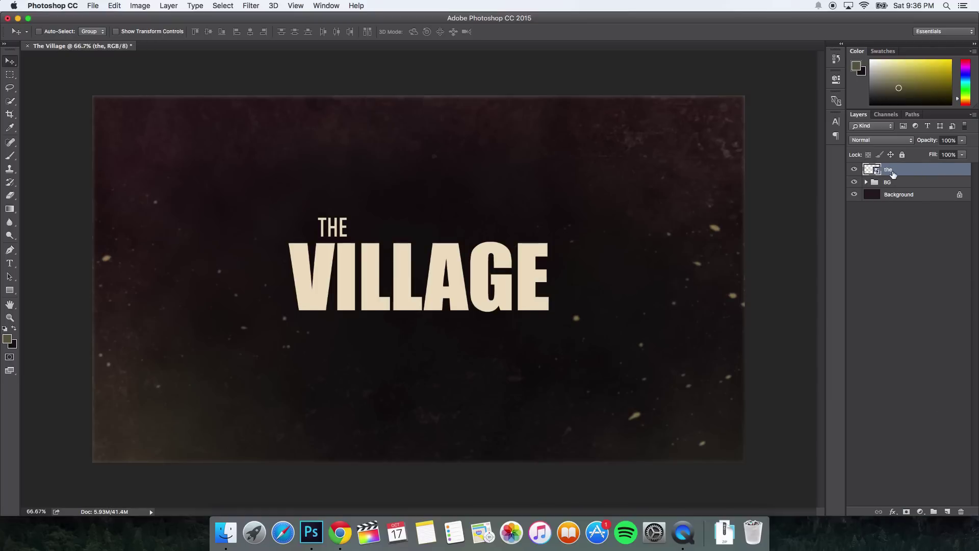
- Rename the title's smart object layer to Text and duplicate it
{"action": "double_click", "coordinate": [889, 170]}
{"action": "key", "text": "Return"}
{"action": "left_click_drag", "start_coordinate": [899, 170], "coordinate": [946, 509]}
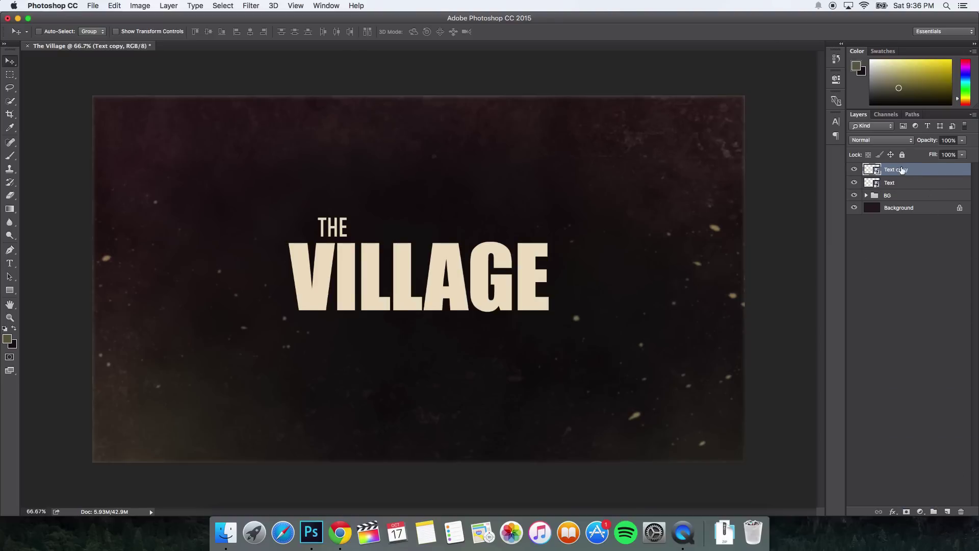
- Move the Text copy layer below the Text layer and make Text the active layer
{"action": "left_click_drag", "start_coordinate": [912, 172], "coordinate": [912, 188]}
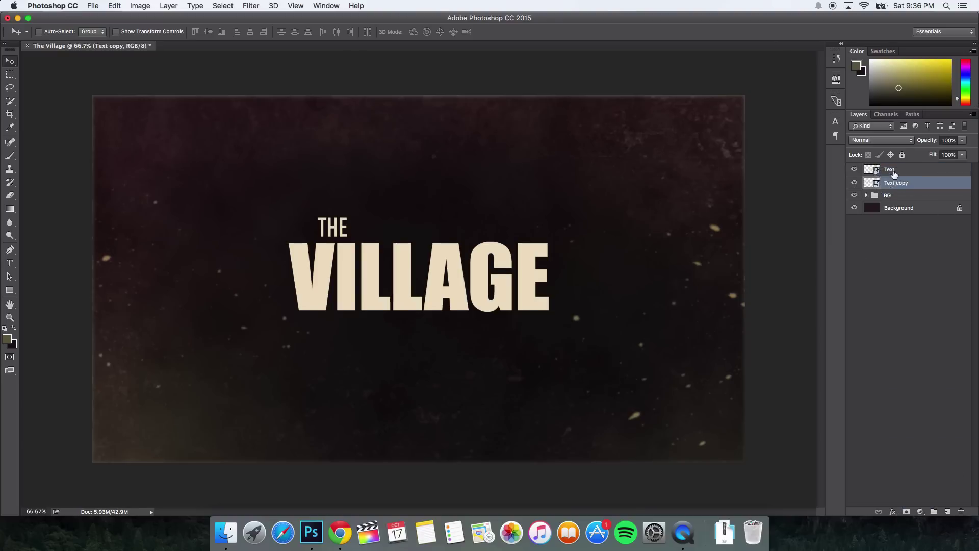
{"action": "left_click", "coordinate": [897, 171]}
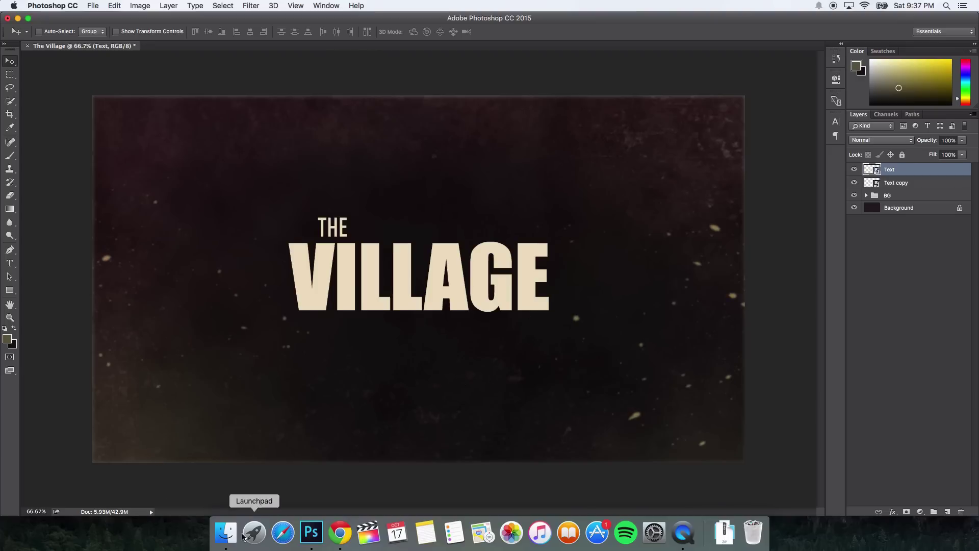
- Switch to Finder and locate grunge-background3.jpg in the grunge_backgrounds_by_chrisdesign-d3dfixb folder inside Downloads
{"action": "left_click", "coordinate": [226, 533]}
{"action": "left_click", "coordinate": [202, 143]}
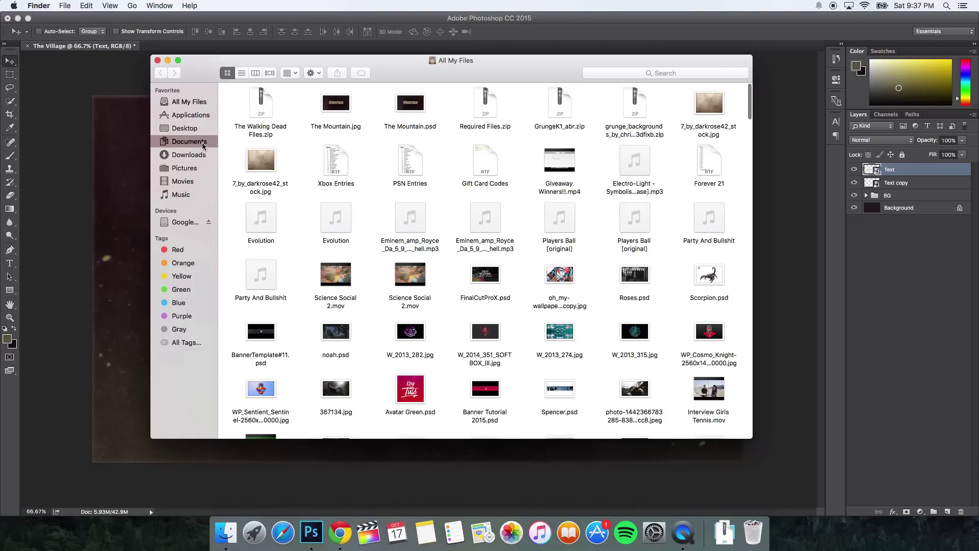
{"action": "left_click", "coordinate": [197, 154]}
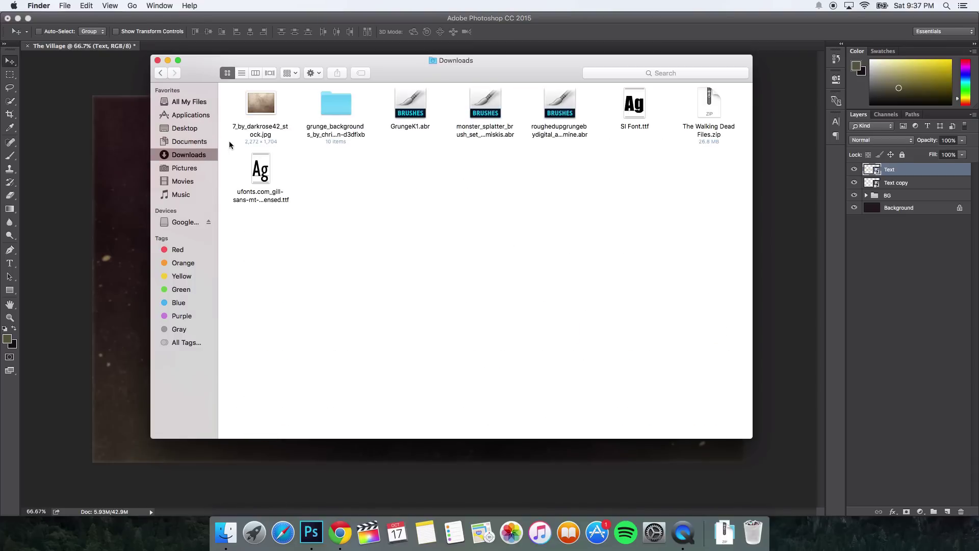
{"action": "left_click", "coordinate": [261, 105]}
{"action": "left_click_drag", "start_coordinate": [344, 61], "coordinate": [380, 59]}
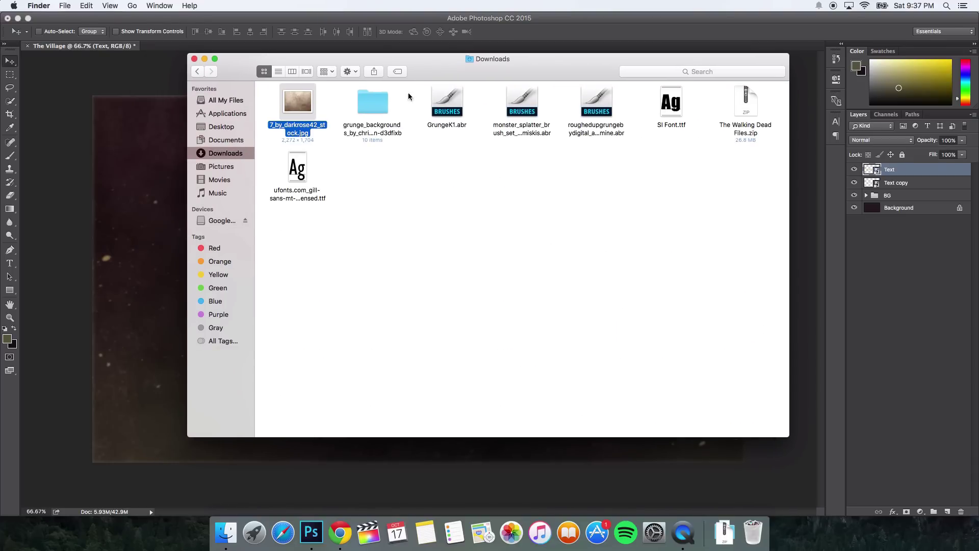
{"action": "left_click", "coordinate": [372, 102]}
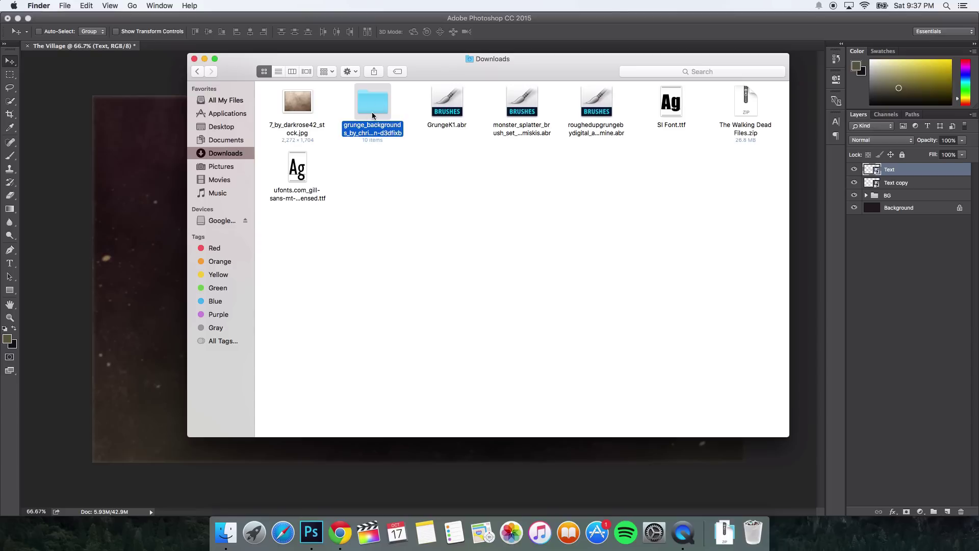
{"action": "double_click", "coordinate": [374, 104]}
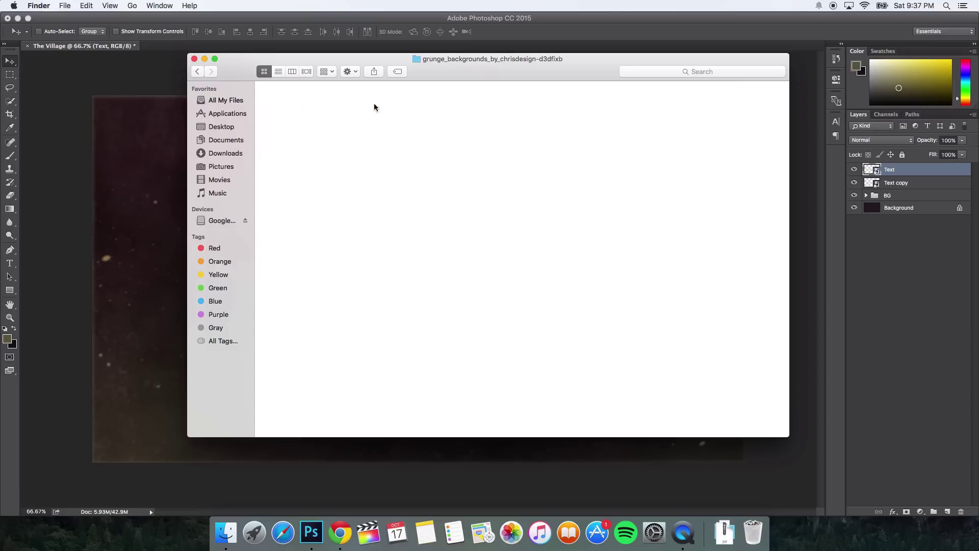
{"action": "left_click", "coordinate": [443, 104]}
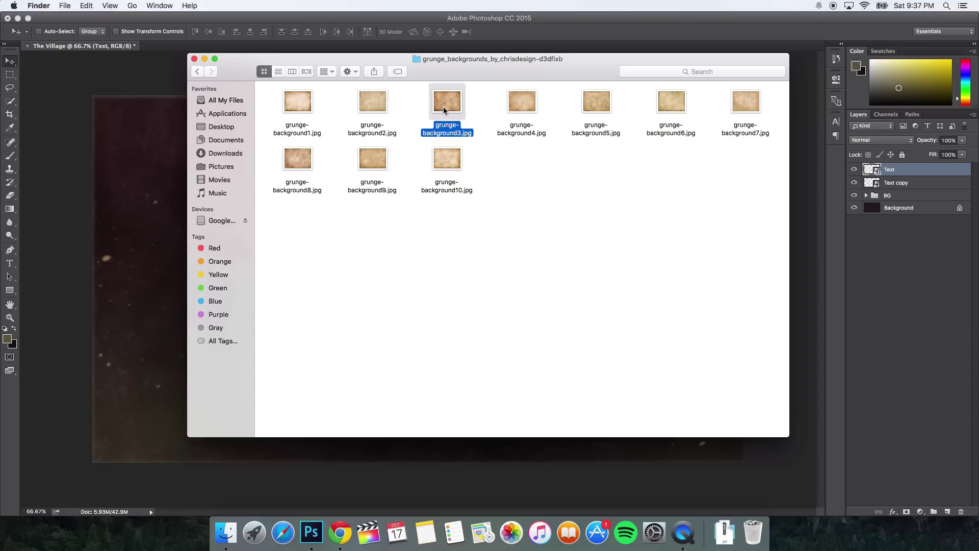
{"action": "left_click_drag", "start_coordinate": [444, 71], "coordinate": [257, 140]}
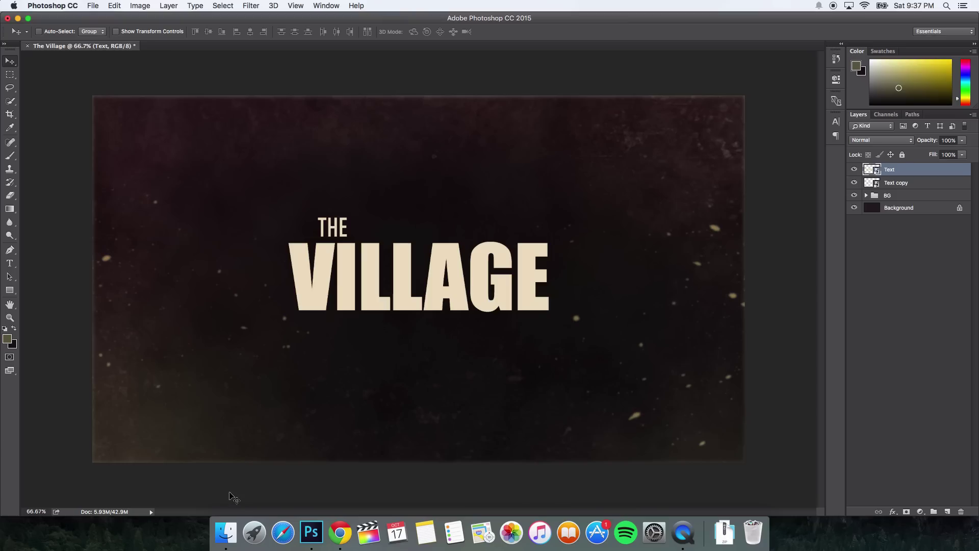
{"action": "left_click", "coordinate": [223, 521]}
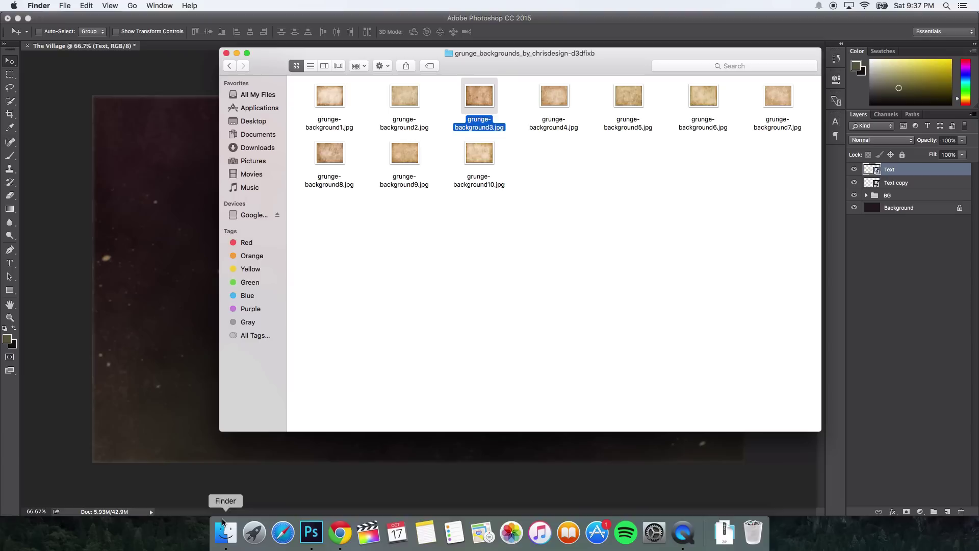
{"action": "left_click", "coordinate": [237, 53]}
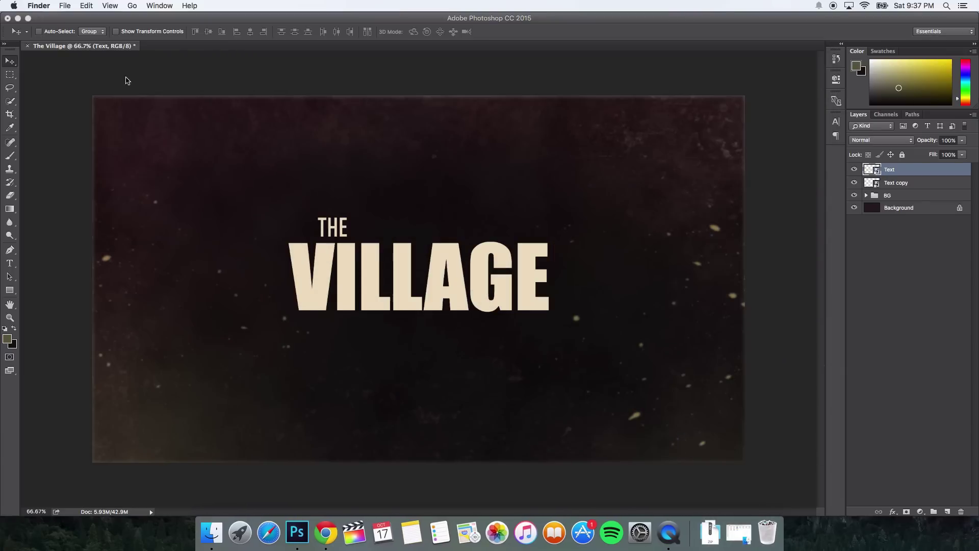
{"action": "left_click", "coordinate": [129, 79]}
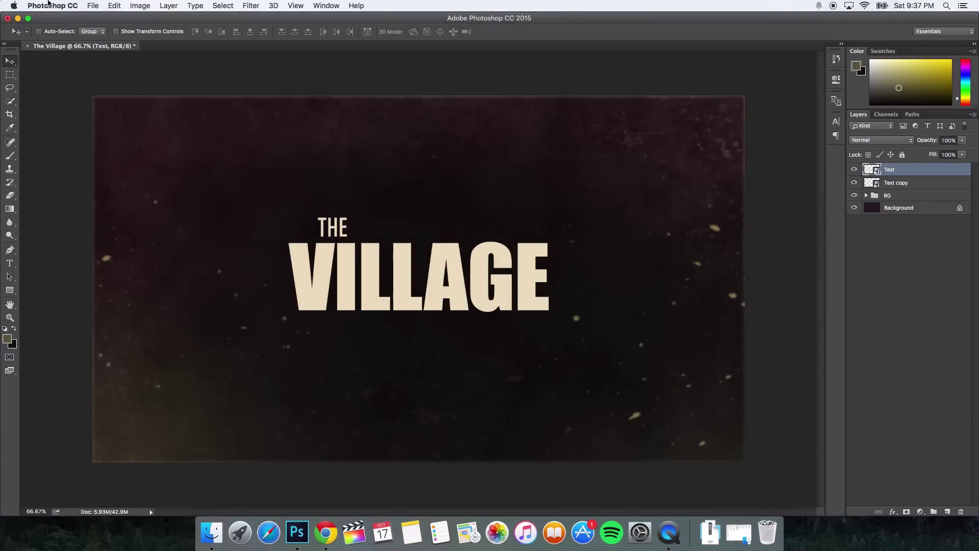
{"action": "left_click", "coordinate": [91, 5]}
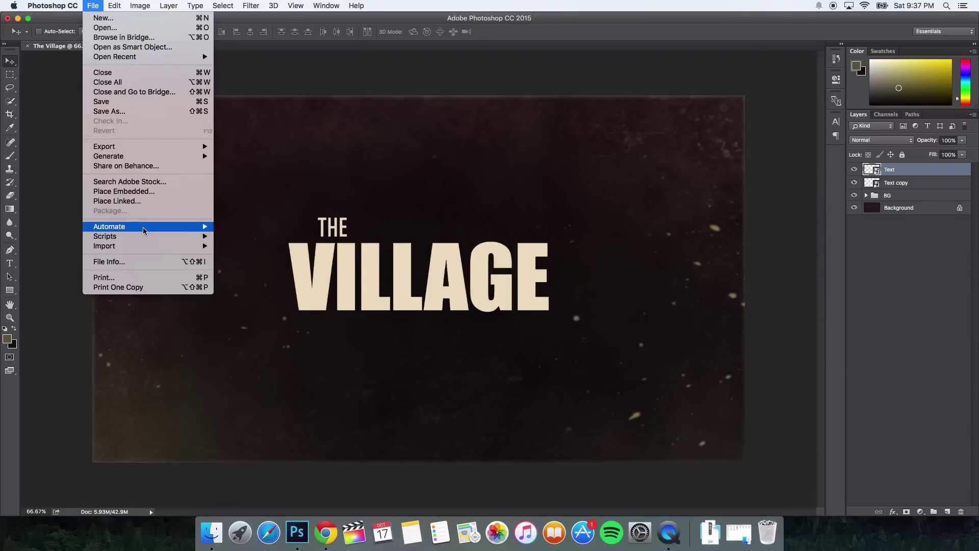
{"action": "left_click", "coordinate": [513, 143]}
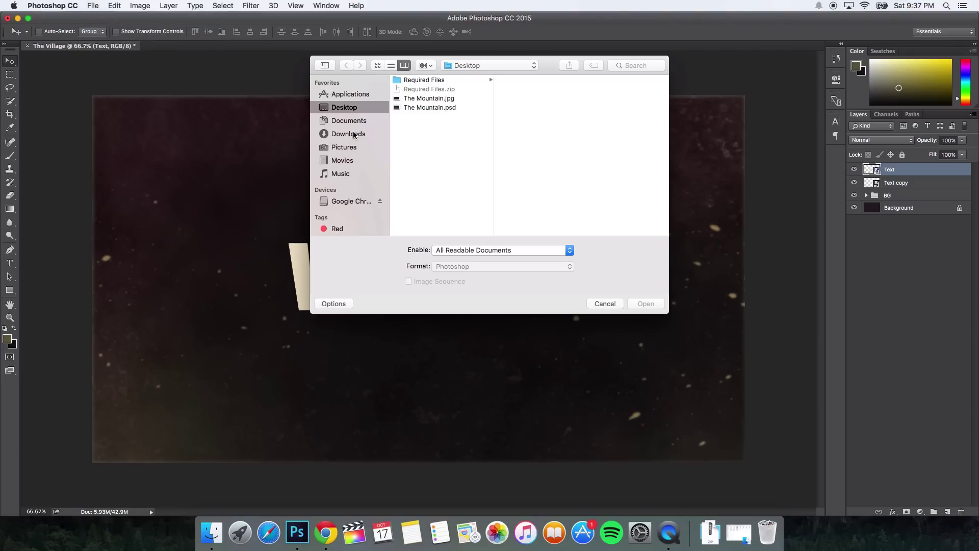
{"action": "left_click", "coordinate": [355, 135]}
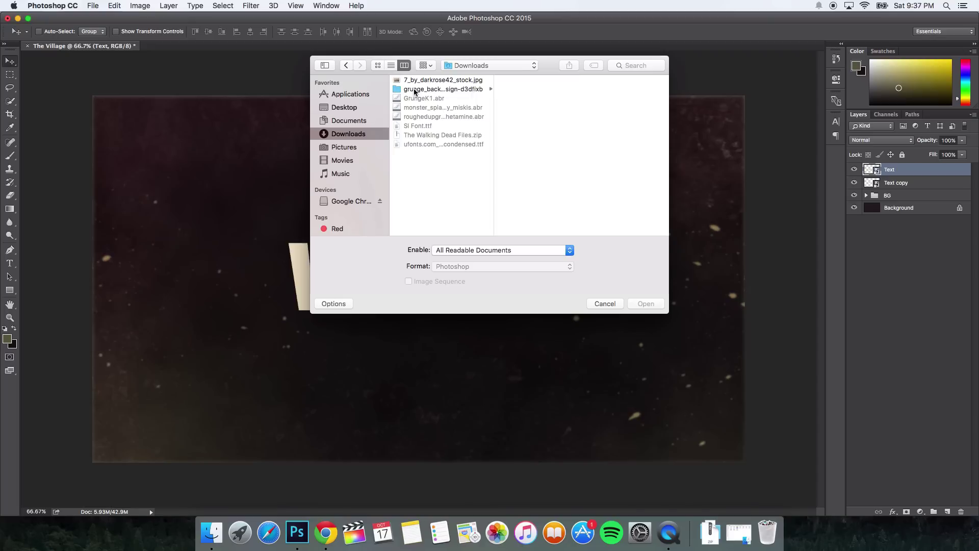
{"action": "left_click", "coordinate": [458, 90]}
{"action": "left_click", "coordinate": [527, 98]}
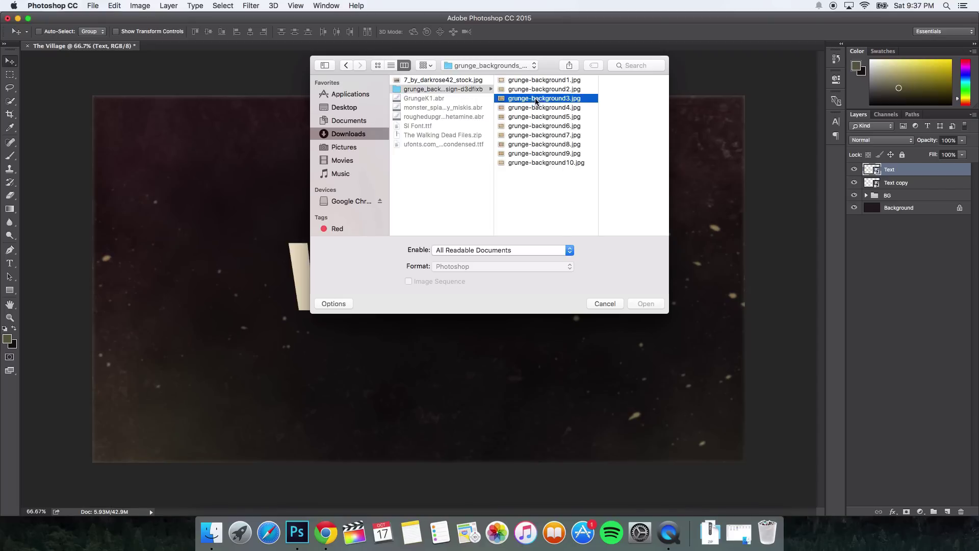
{"action": "left_click", "coordinate": [593, 303]}
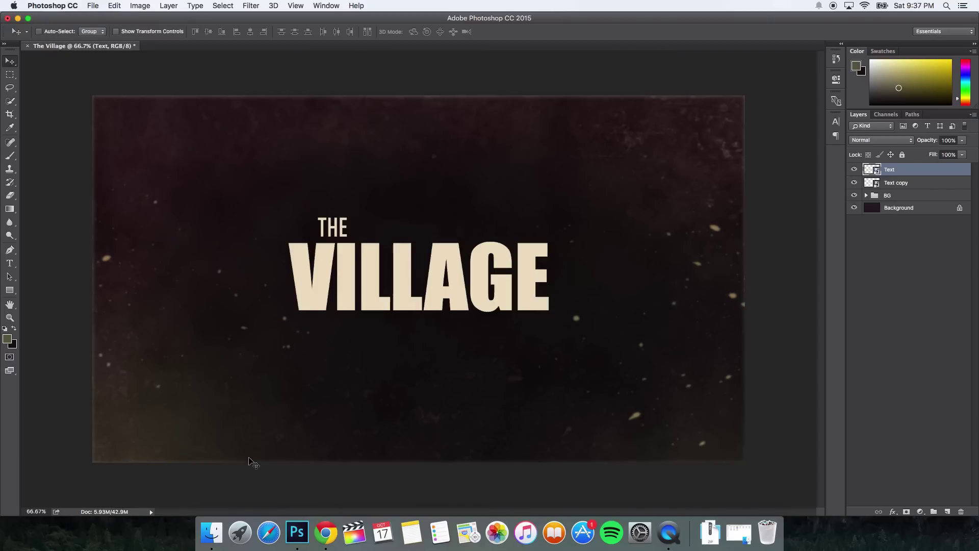
- Place grunge-background3.jpg from Finder into The Village document and scale it to about 120% to cover the whole canvas
{"action": "left_click", "coordinate": [211, 533]}
{"action": "left_click_drag", "start_coordinate": [485, 114], "coordinate": [189, 194]}
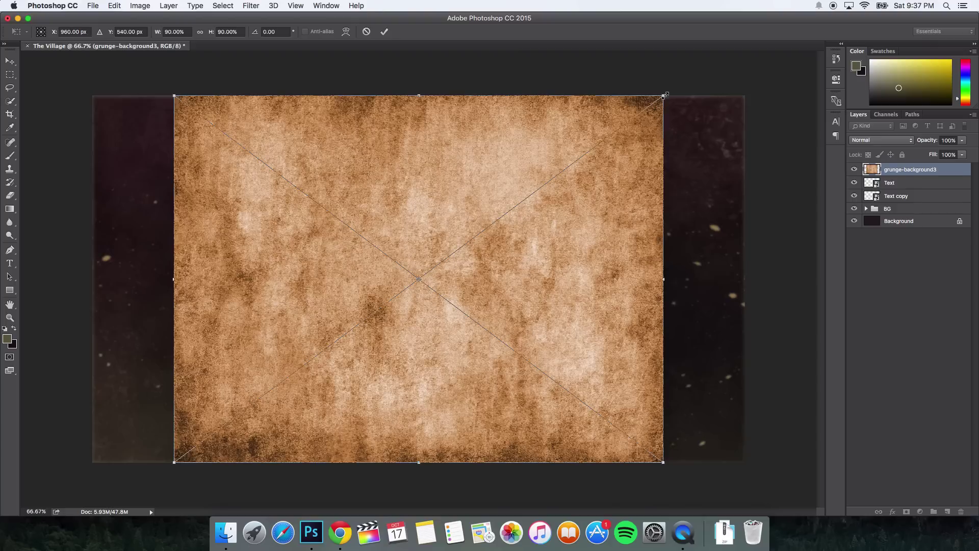
{"action": "left_click_drag", "start_coordinate": [665, 95], "coordinate": [762, 51]}
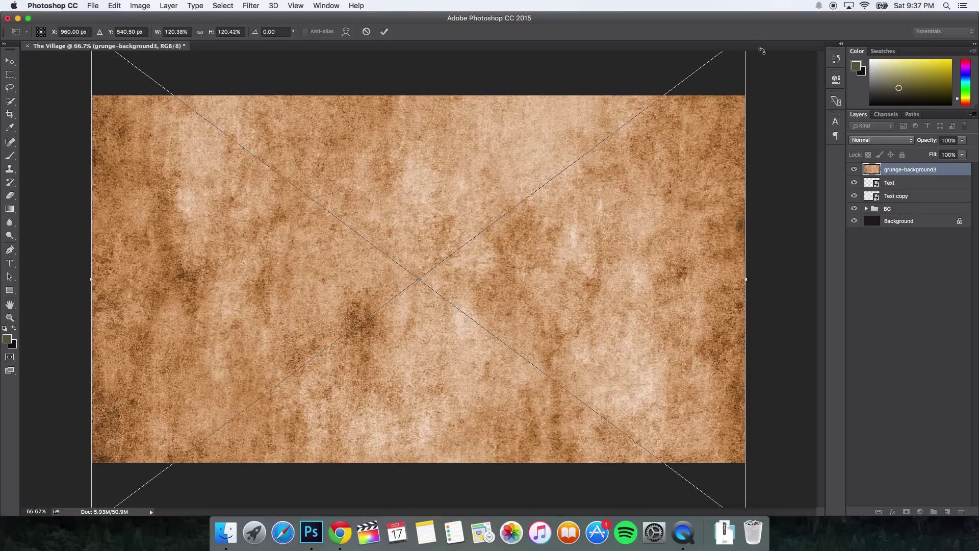
{"action": "key", "text": "super+minus"}
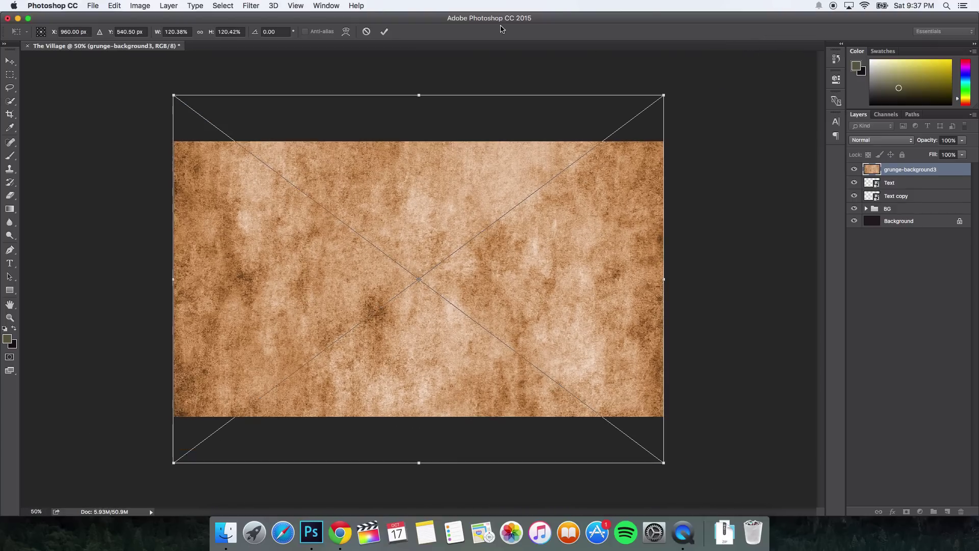
{"action": "left_click", "coordinate": [384, 31]}
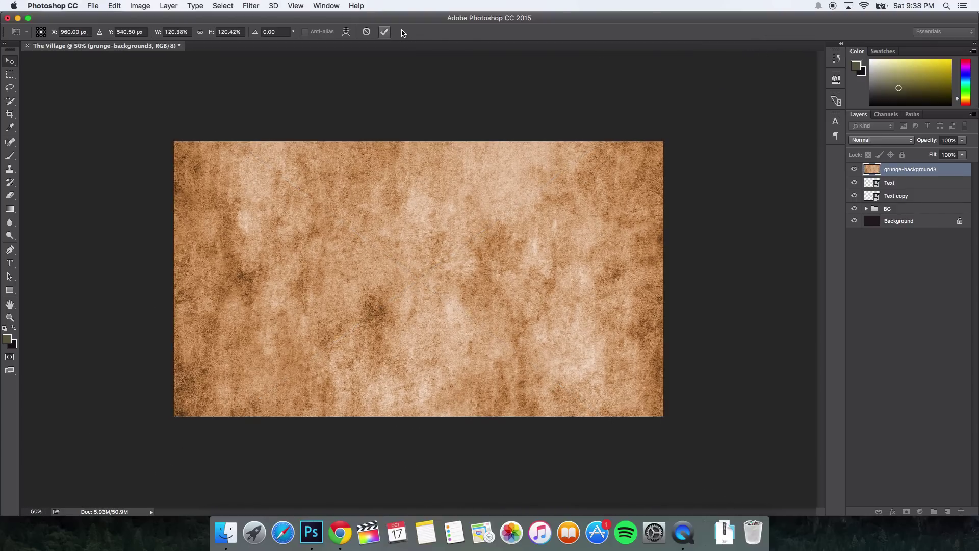
- Clip the grunge-background3 layer to the Text layer with a clipping mask
{"action": "right_click", "coordinate": [953, 172]}
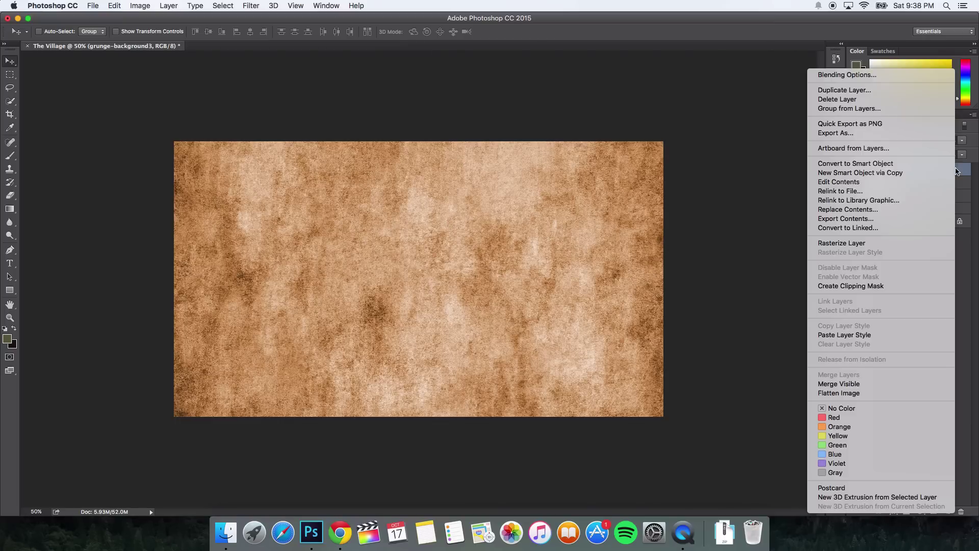
{"action": "left_click", "coordinate": [848, 286]}
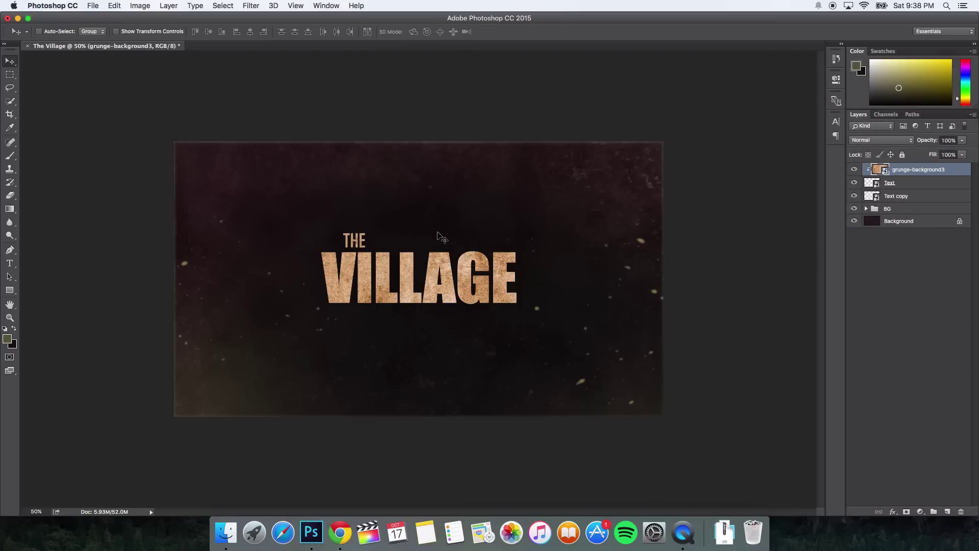
{"action": "key", "text": "super+plus"}
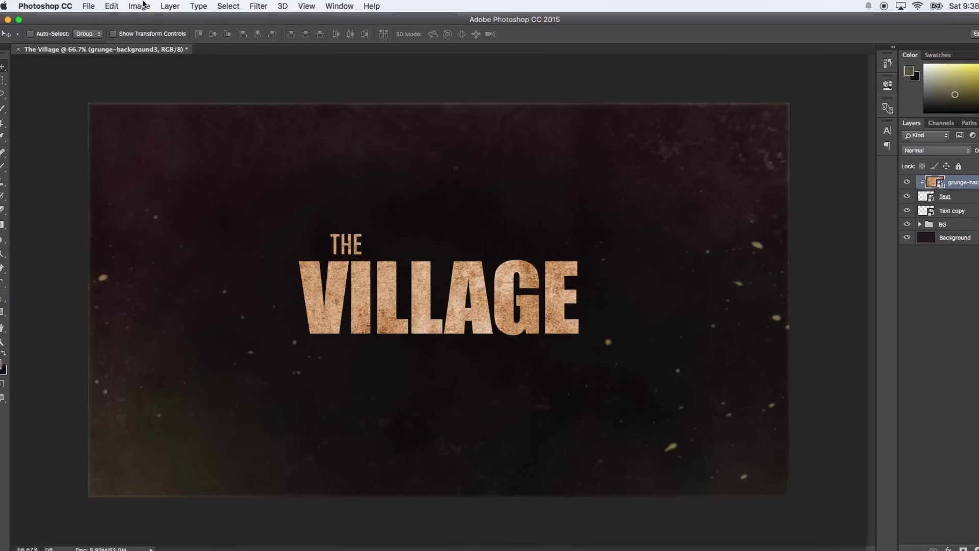
- Apply a Hue/Saturation adjustment to the grunge-background3 layer with hue 4 and saturation -30
{"action": "left_click", "coordinate": [143, 5]}
{"action": "mouse_move", "coordinate": [181, 36]}
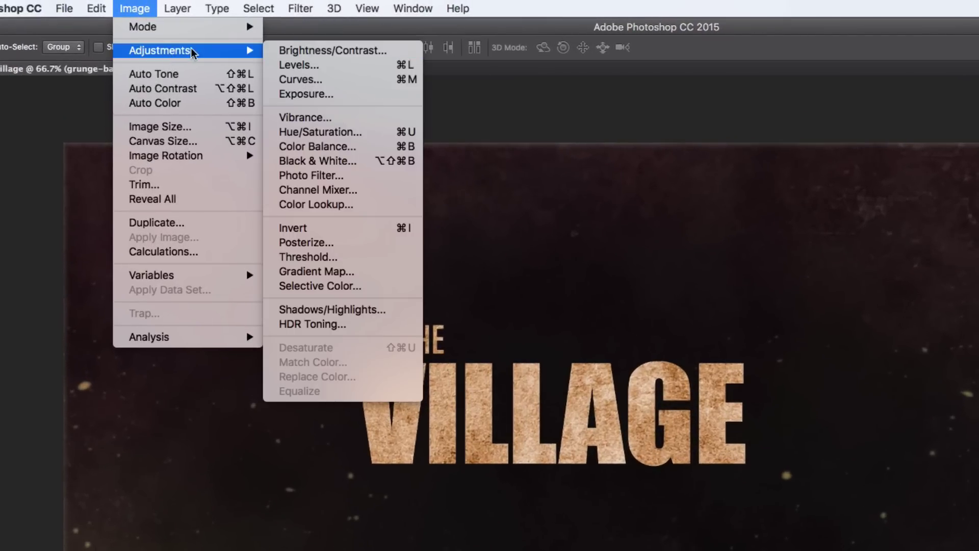
{"action": "left_click", "coordinate": [343, 132]}
{"action": "left_click_drag", "start_coordinate": [572, 120], "coordinate": [175, 30]}
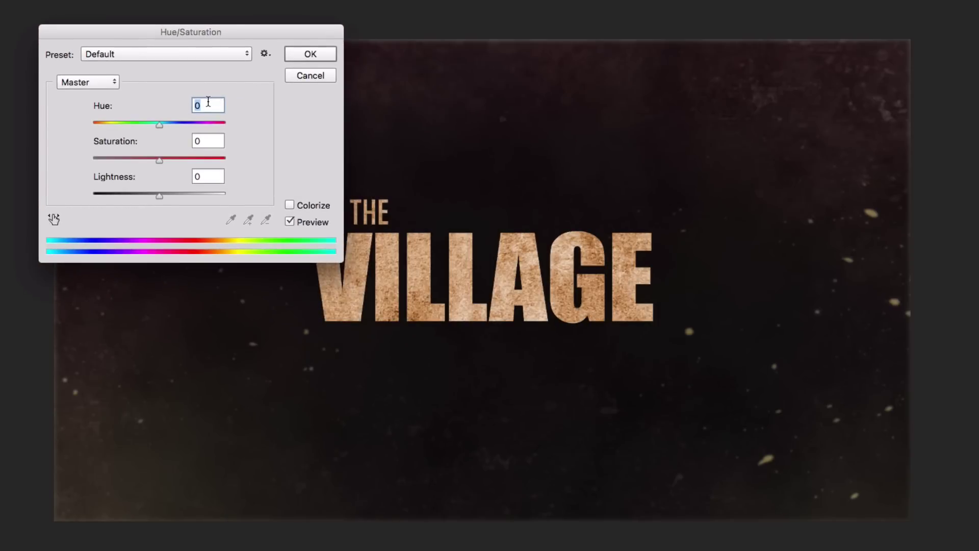
{"action": "type", "text": "4"}
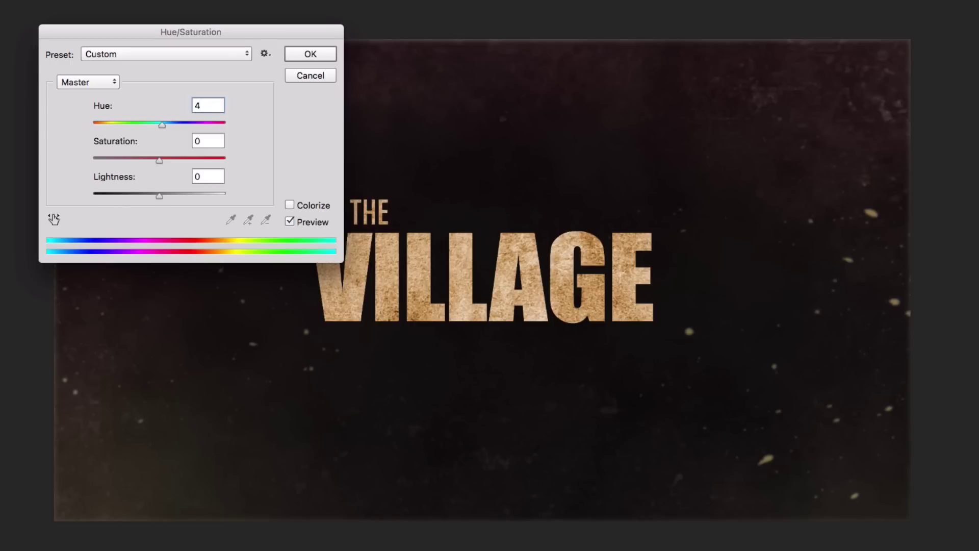
{"action": "left_click", "coordinate": [218, 141]}
{"action": "type", "text": "-30"}
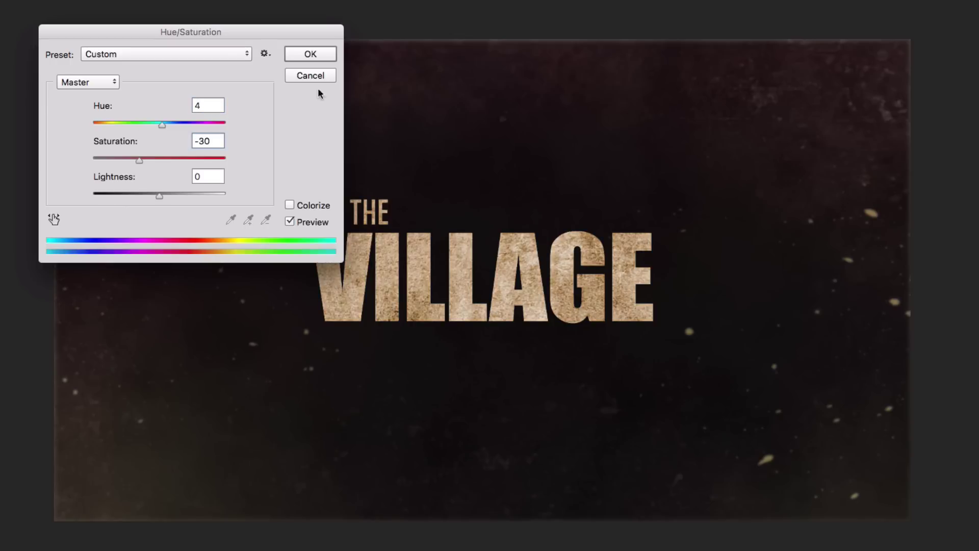
{"action": "left_click", "coordinate": [311, 54]}
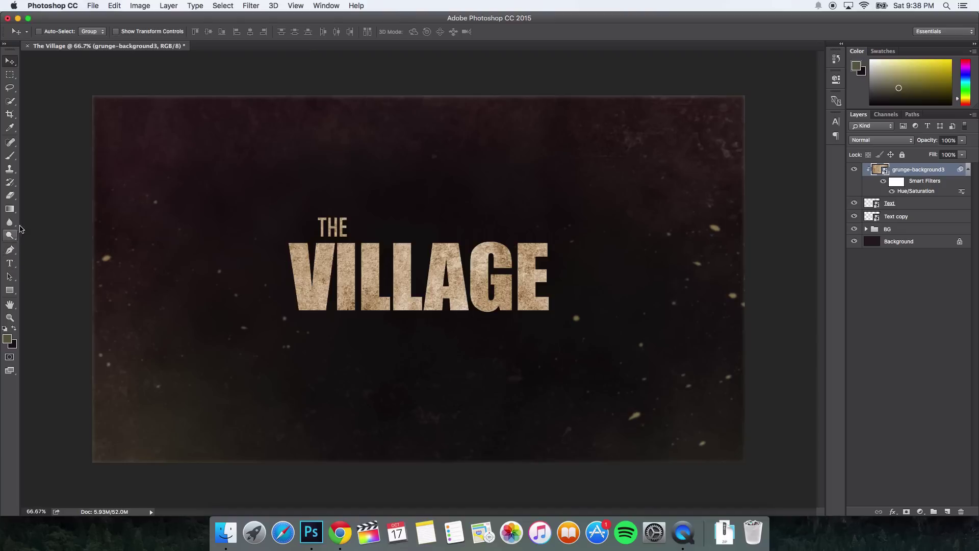
- Activate the Brush tool, show its detailed brush settings and choose the soft round 30 px brush tip
{"action": "key", "text": "b"}
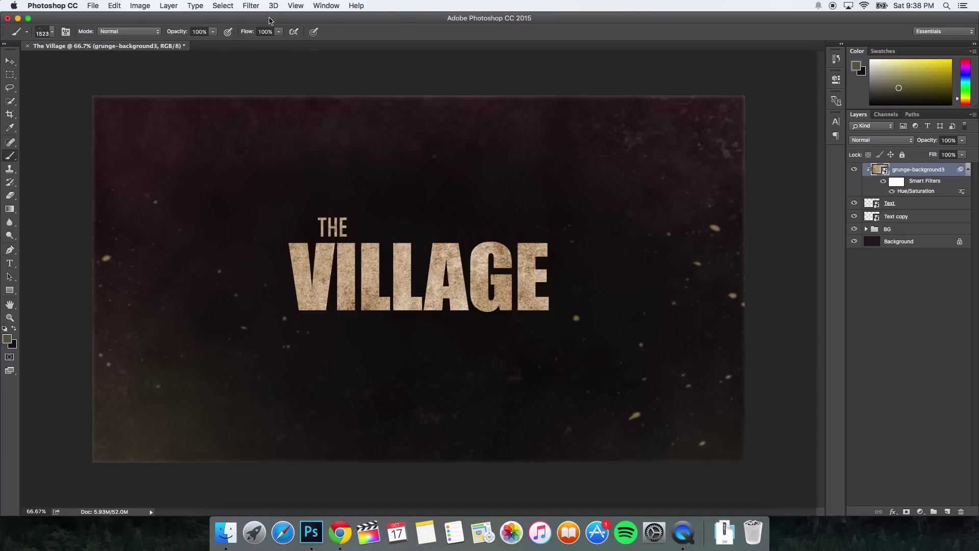
{"action": "left_click", "coordinate": [245, 4]}
{"action": "mouse_move", "coordinate": [284, 3]}
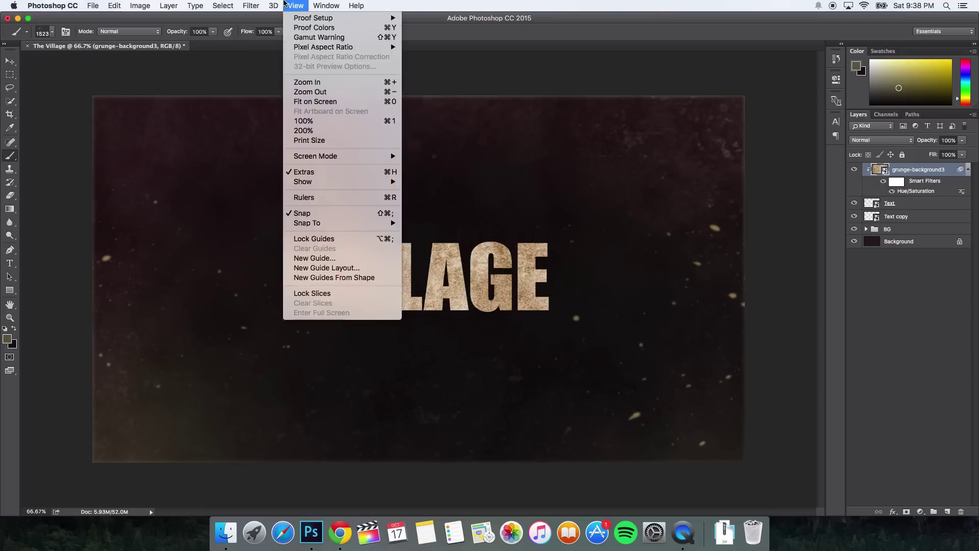
{"action": "mouse_move", "coordinate": [322, 5]}
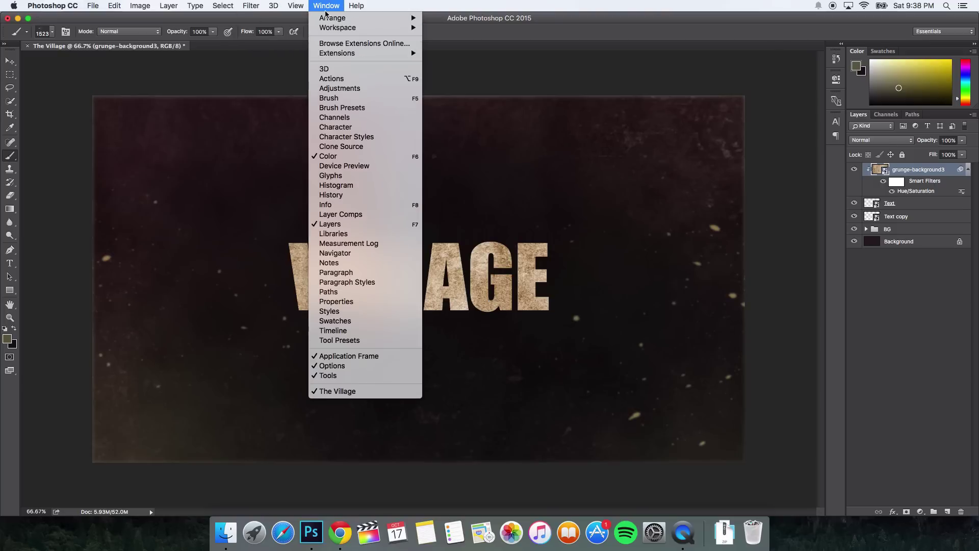
{"action": "left_click", "coordinate": [357, 99]}
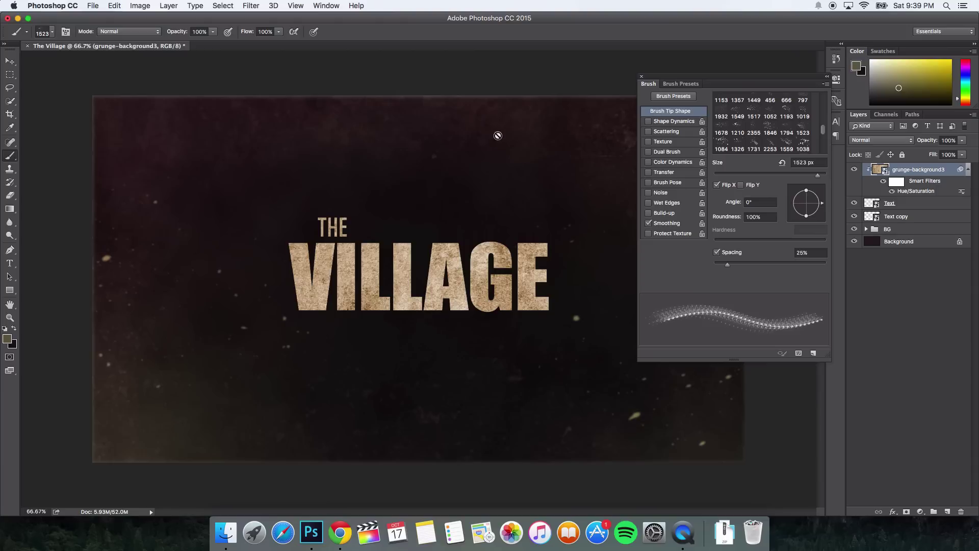
{"action": "scroll", "coordinate": [733, 126], "scroll_direction": "up", "scroll_amount": 10}
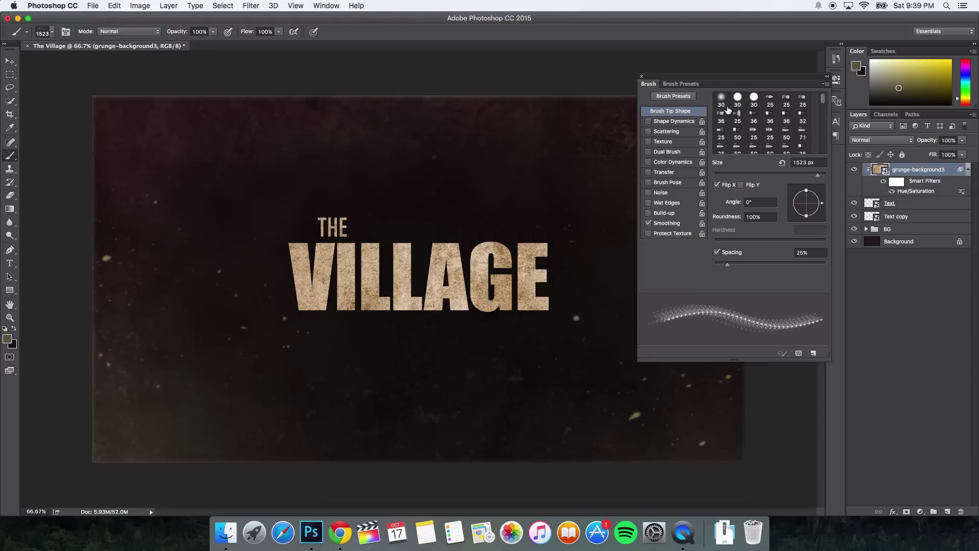
{"action": "left_click", "coordinate": [721, 100]}
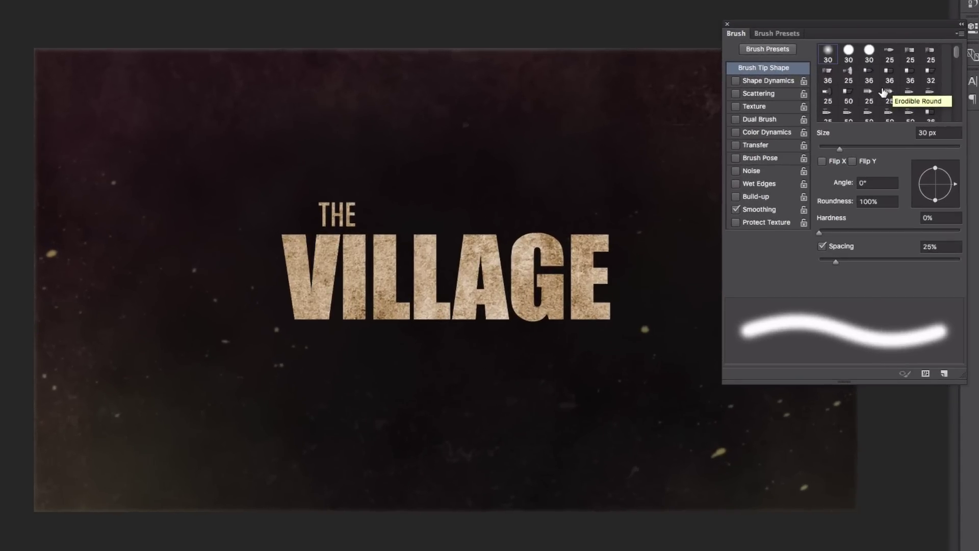
- Turn on Shape Dynamics with 55% size jitter plus Color Dynamics and Transfer for the brush, and close the brush settings
{"action": "left_click", "coordinate": [747, 81]}
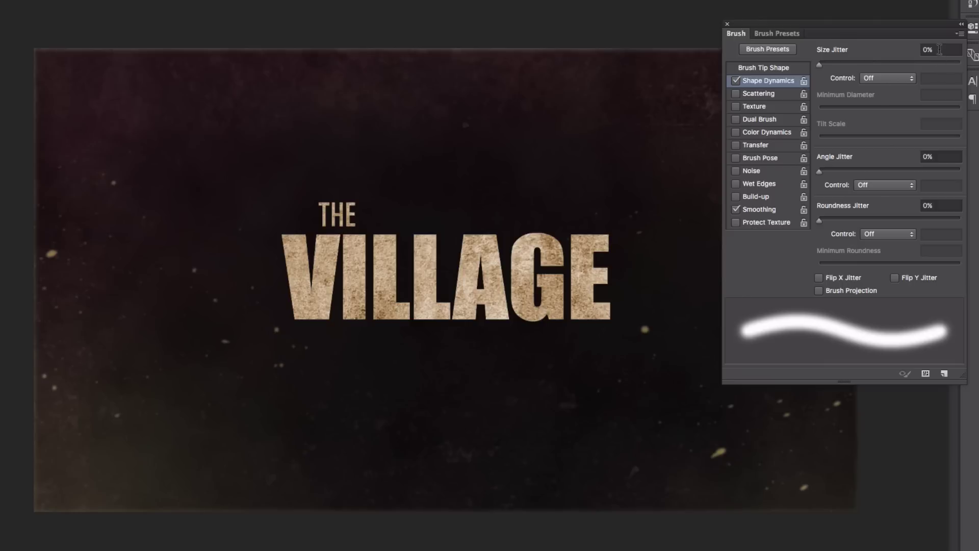
{"action": "left_click", "coordinate": [870, 51]}
{"action": "type", "text": "55"}
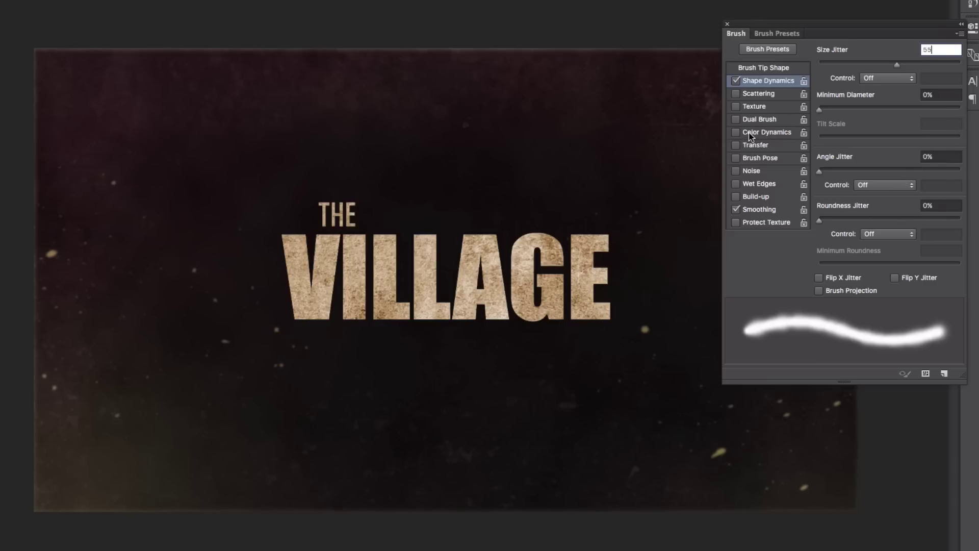
{"action": "left_click", "coordinate": [779, 133]}
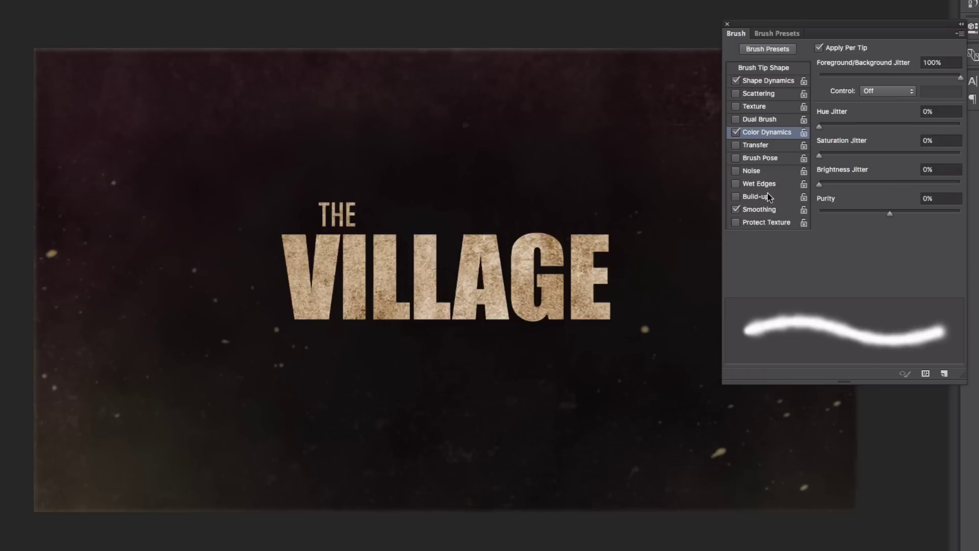
{"action": "left_click", "coordinate": [760, 147]}
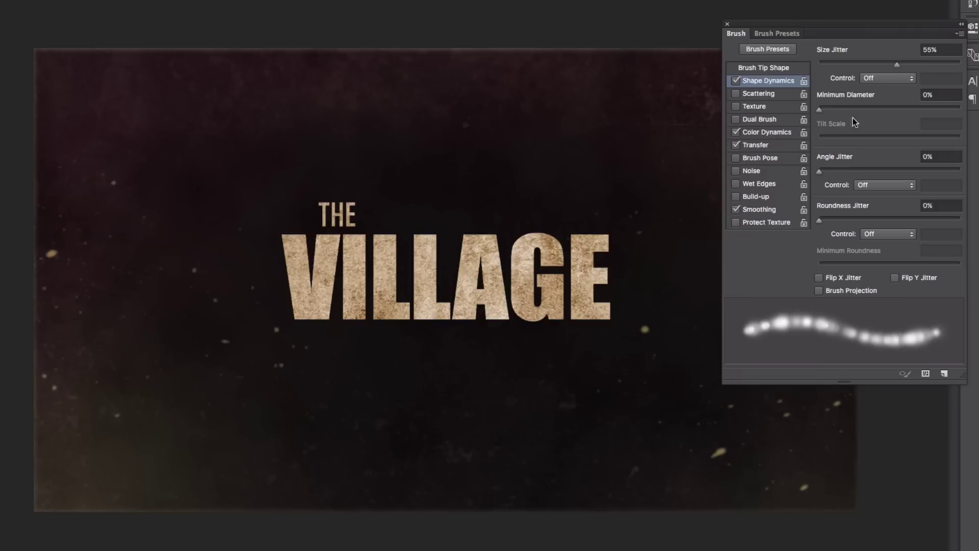
{"action": "left_click", "coordinate": [727, 25]}
- Add a new layer above the grunge-background3 layer and name it Brush
{"action": "left_click", "coordinate": [890, 204]}
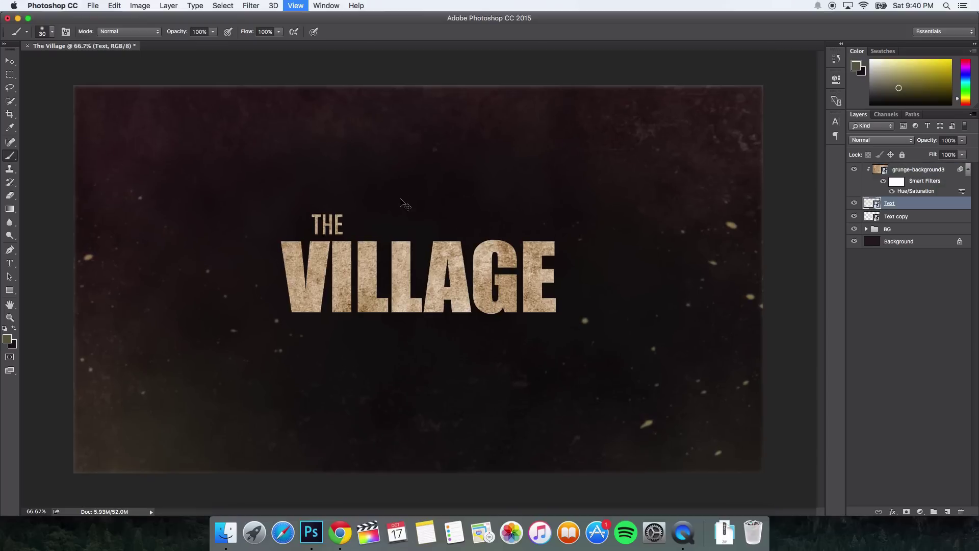
{"action": "key", "text": "super+plus"}
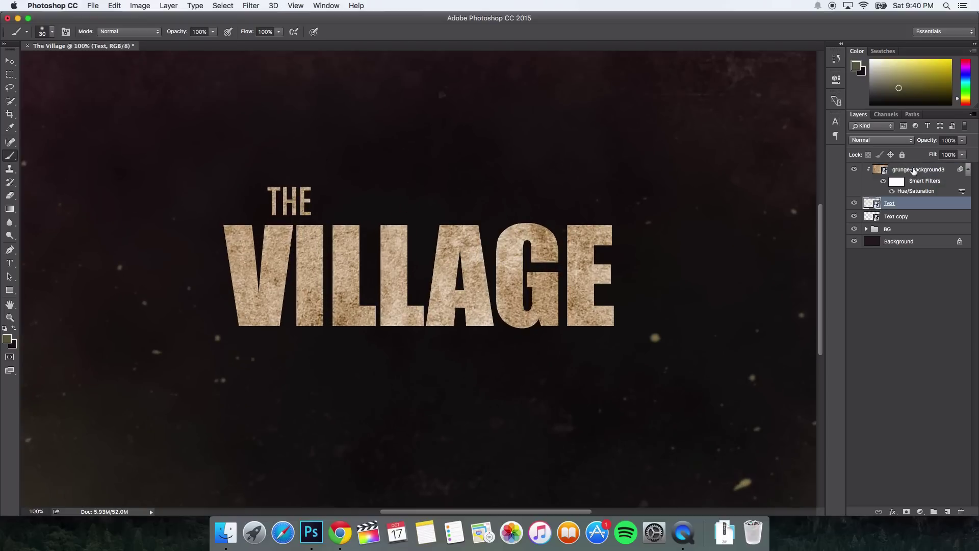
{"action": "left_click", "coordinate": [891, 171]}
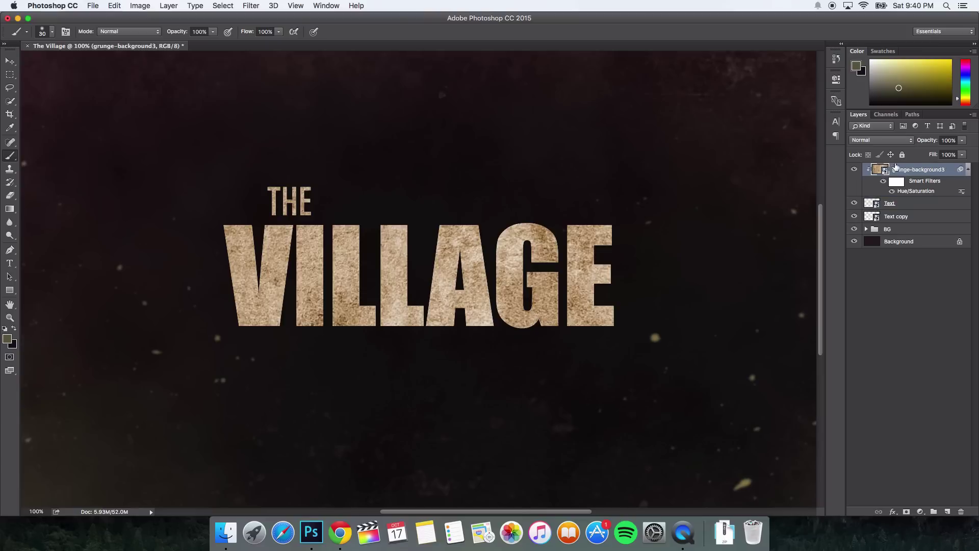
{"action": "left_click", "coordinate": [947, 511]}
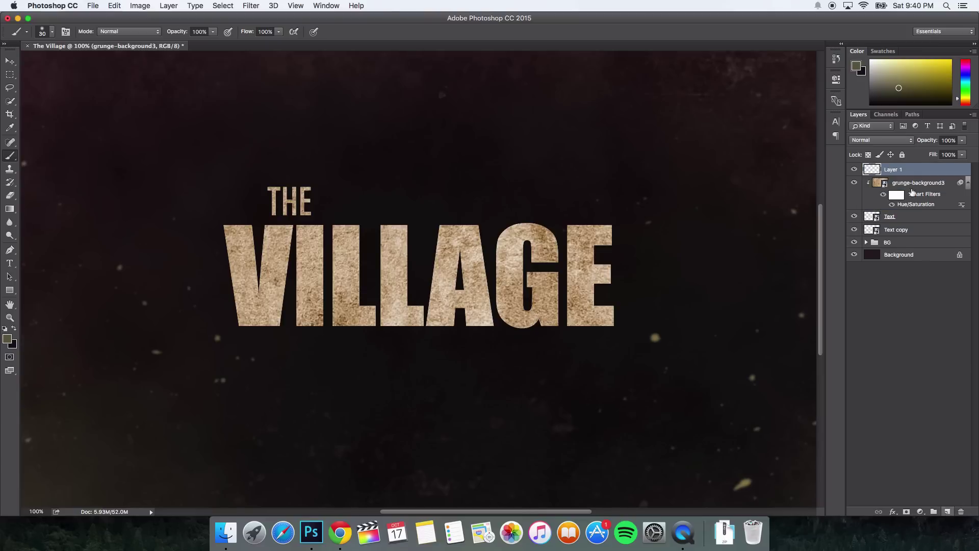
{"action": "double_click", "coordinate": [894, 172]}
{"action": "type", "text": "E"}
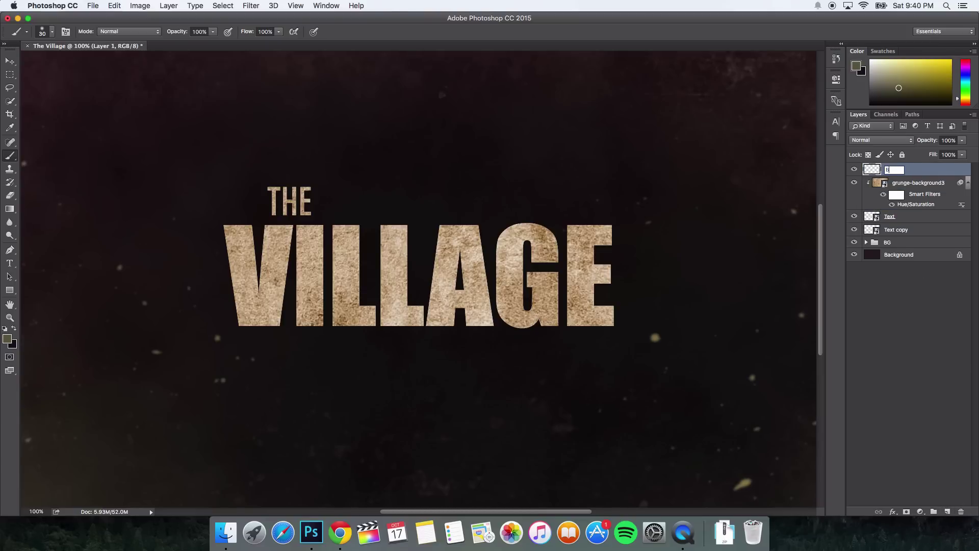
{"action": "type", "text": "rush"}
{"action": "key", "text": "Return"}
- Set the Brush layer's blend mode to Multiply and clip it to the title with a clipping mask
{"action": "left_click", "coordinate": [884, 141]}
{"action": "left_click", "coordinate": [881, 169]}
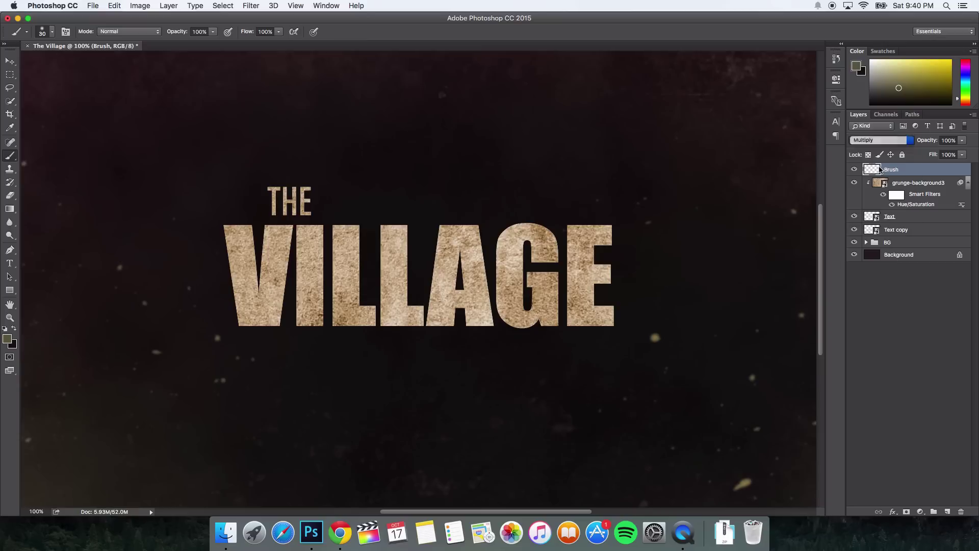
{"action": "right_click", "coordinate": [927, 172]}
{"action": "left_click", "coordinate": [836, 261]}
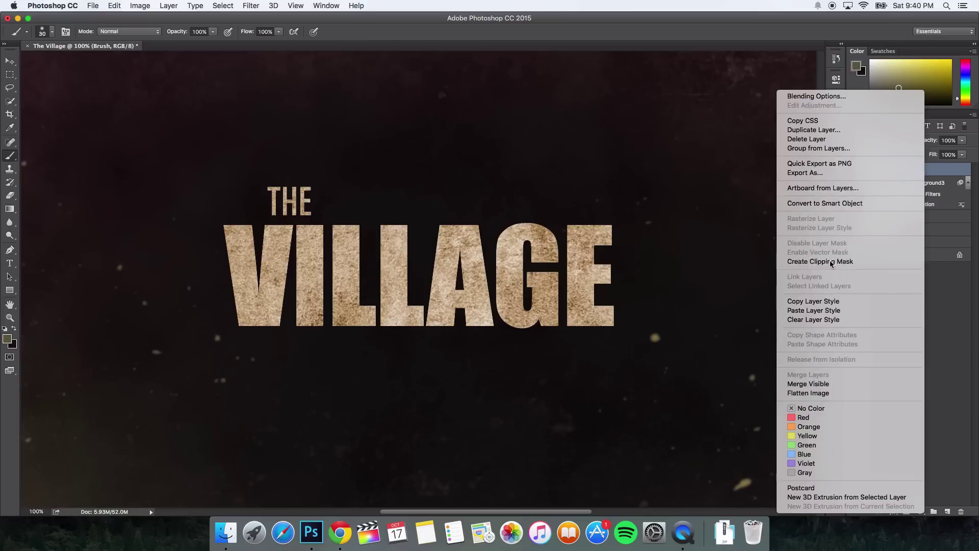
{"action": "left_click", "coordinate": [865, 183], "text": "alt"}
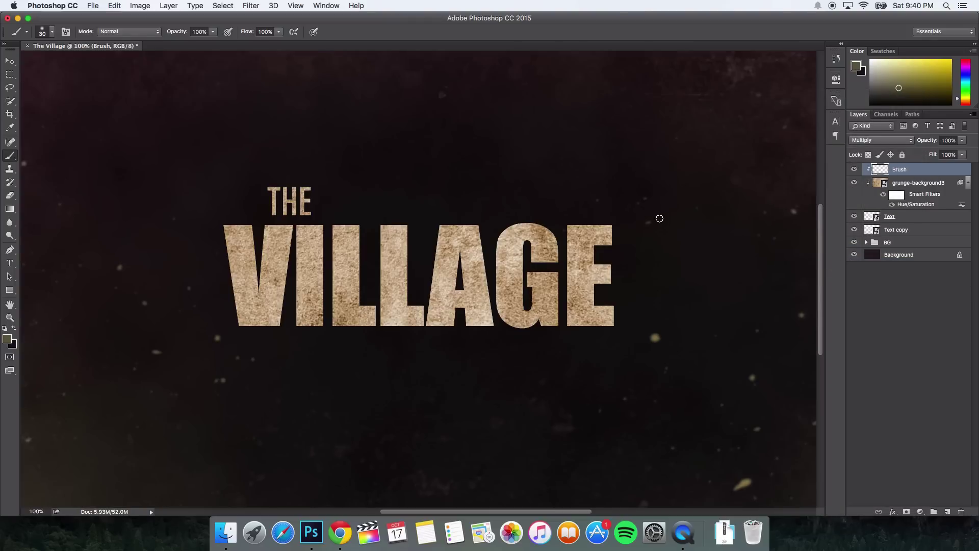
- Set the foreground color to #a5a196
{"action": "left_click", "coordinate": [9, 339]}
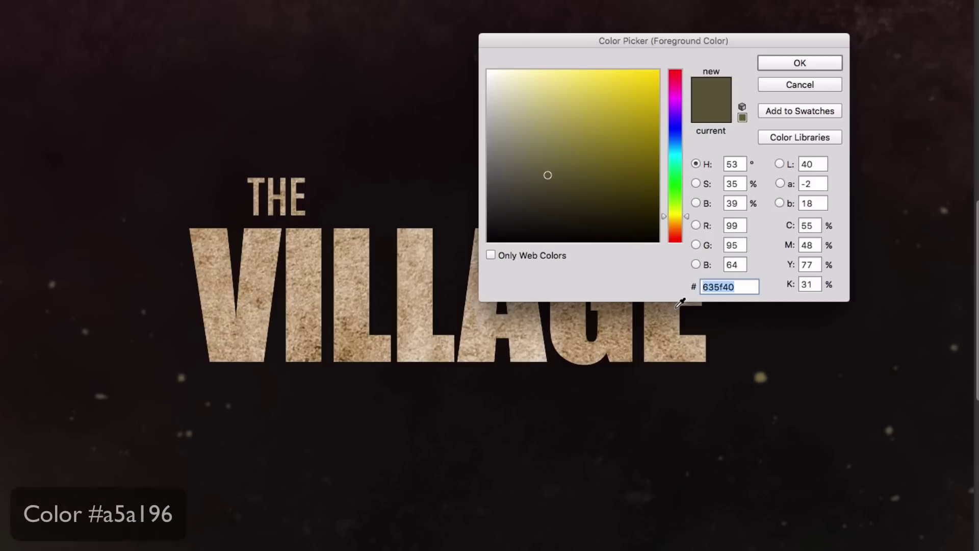
{"action": "type", "text": "5"}
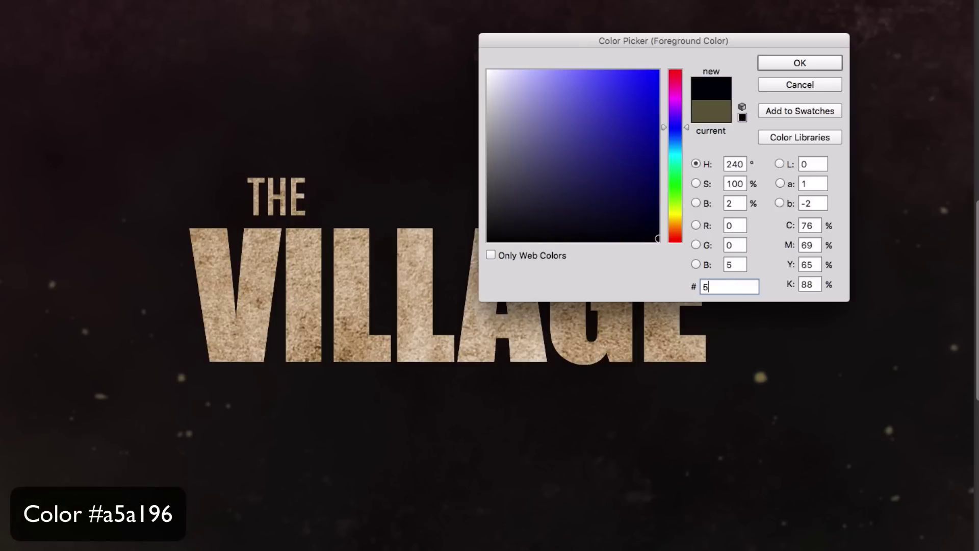
{"action": "type", "text": "196"}
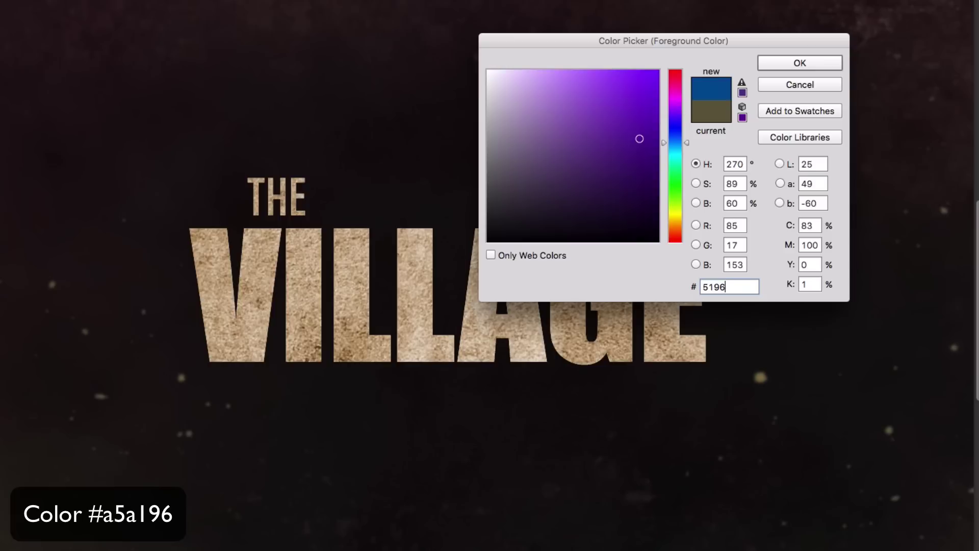
{"action": "key", "text": "BackSpace"}
{"action": "key", "text": "BackSpace"}
{"action": "key", "text": "BackSpace"}
{"action": "key", "text": "BackSpace"}
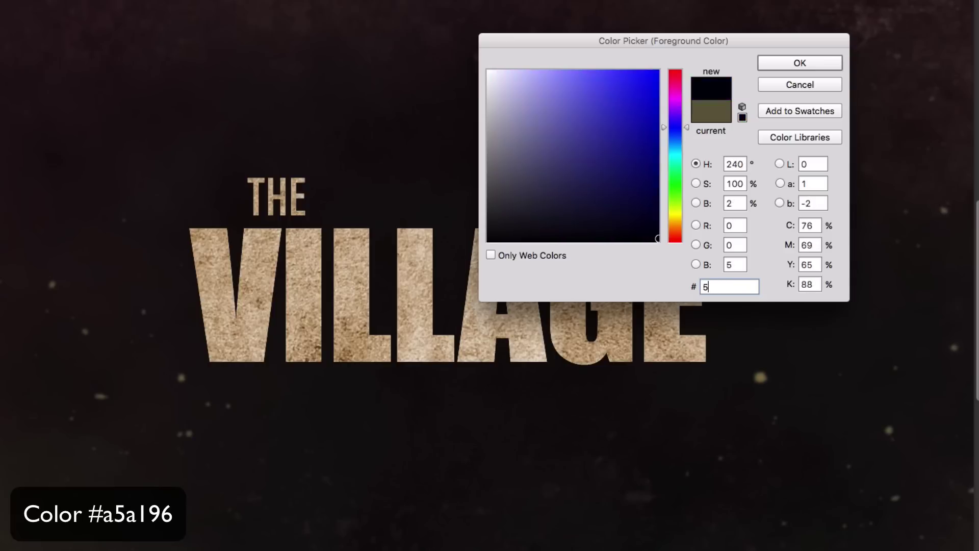
{"action": "type", "text": "a51"}
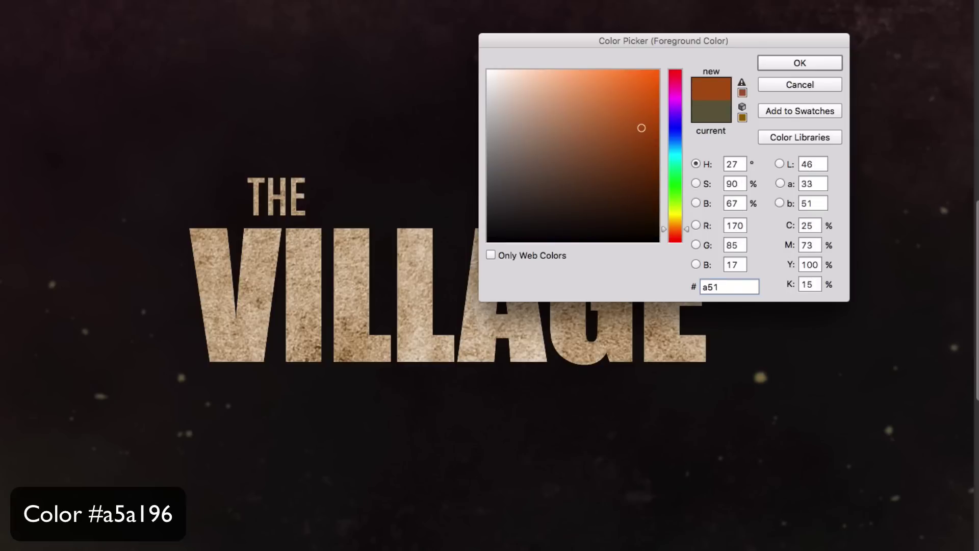
{"action": "key", "text": "BackSpace"}
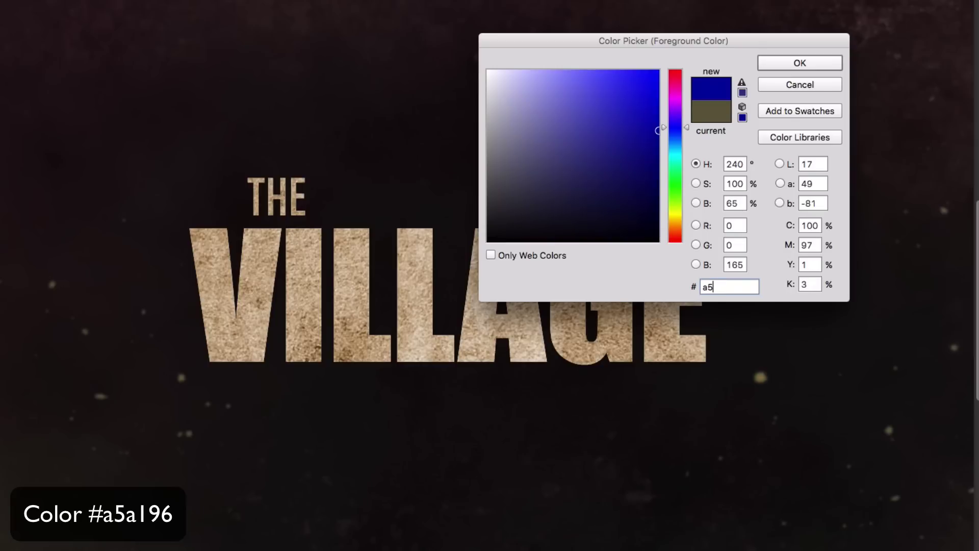
{"action": "type", "text": "1"}
{"action": "key", "text": "BackSpace"}
{"action": "type", "text": "a1"}
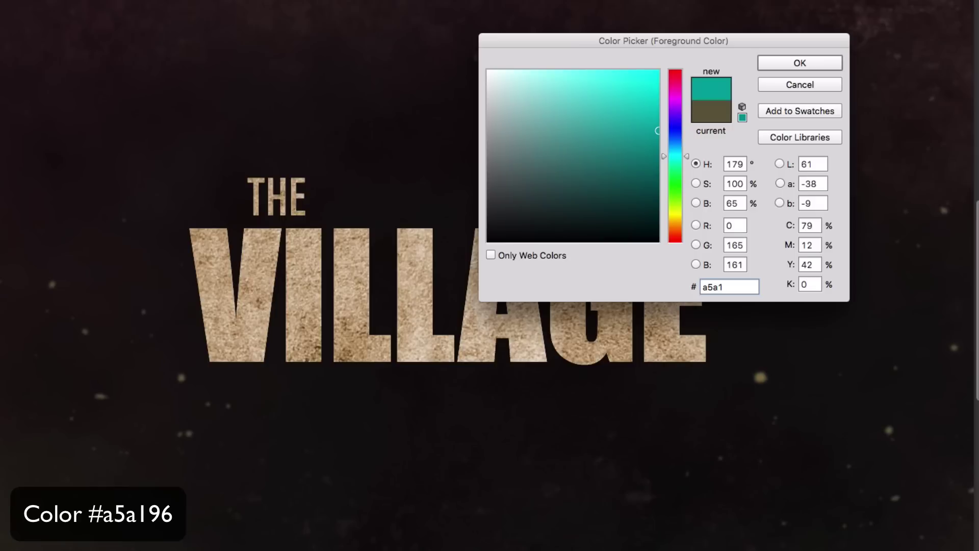
{"action": "type", "text": "9"}
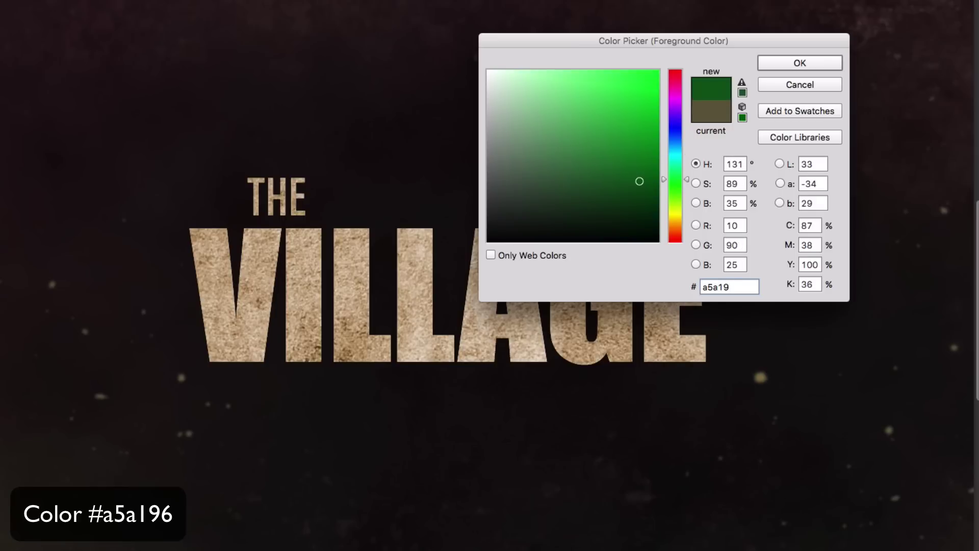
{"action": "type", "text": "6"}
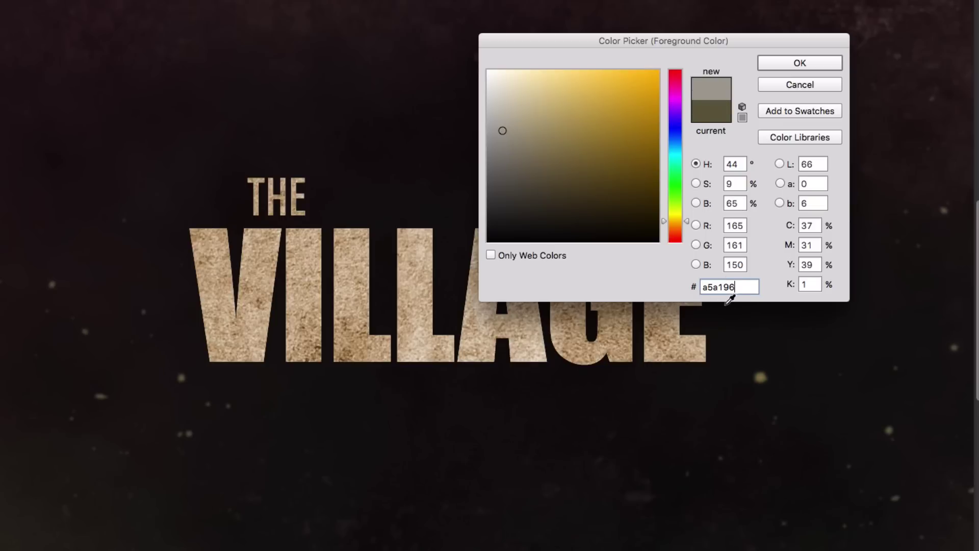
{"action": "left_click", "coordinate": [780, 65]}
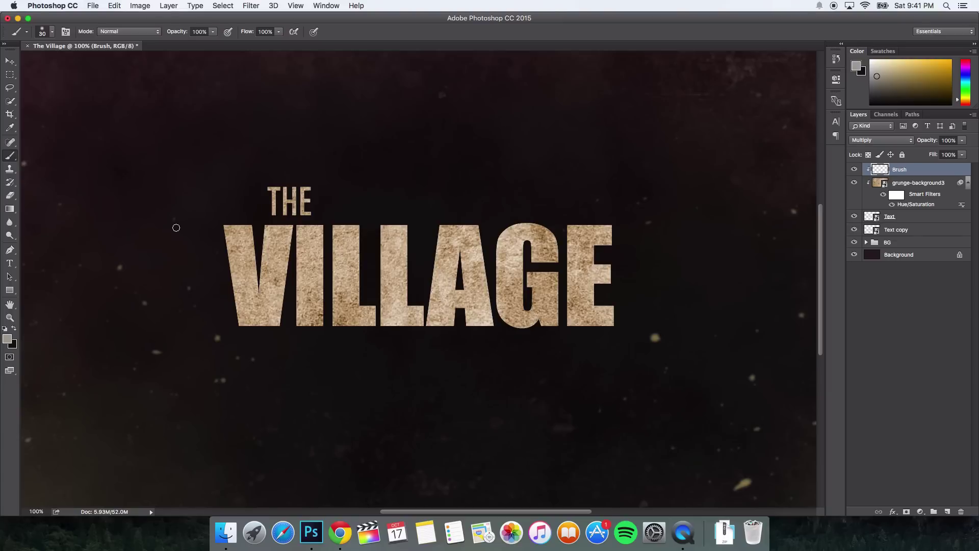
- Set the background color to #b8976c
{"action": "left_click", "coordinate": [11, 345]}
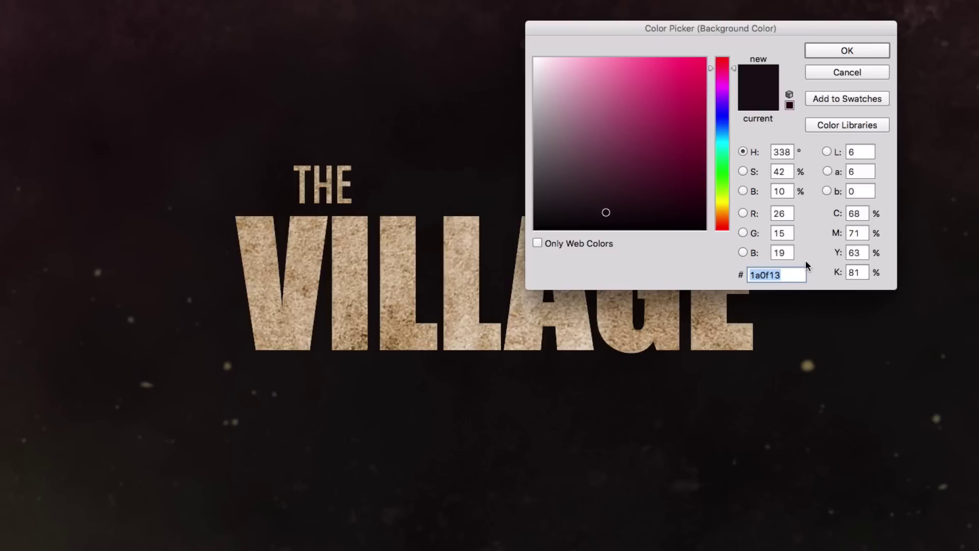
{"action": "type", "text": "b8"}
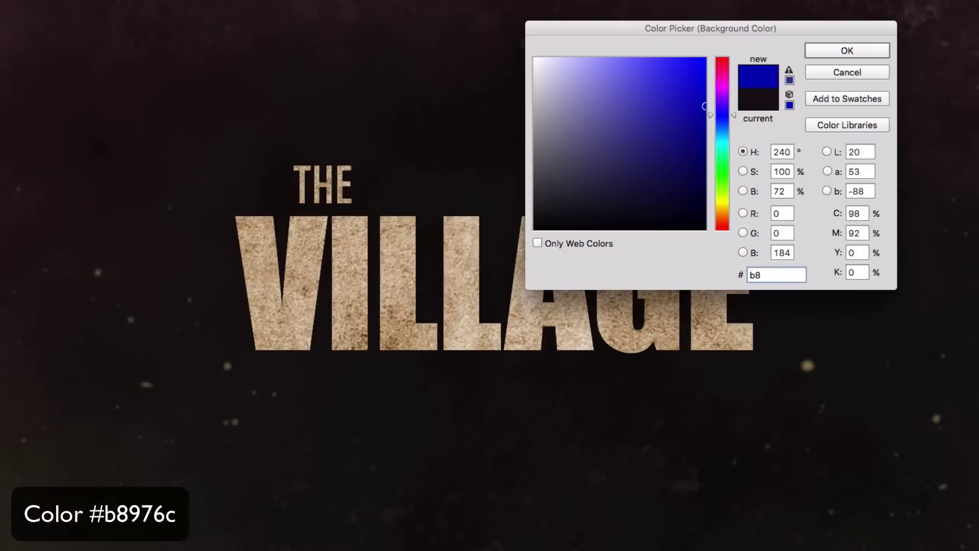
{"action": "type", "text": "97"}
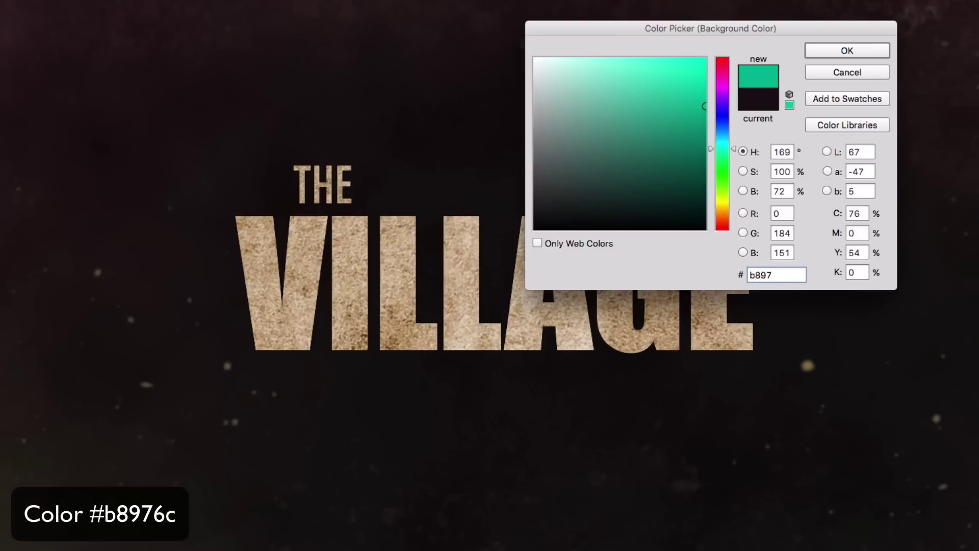
{"action": "type", "text": "c"}
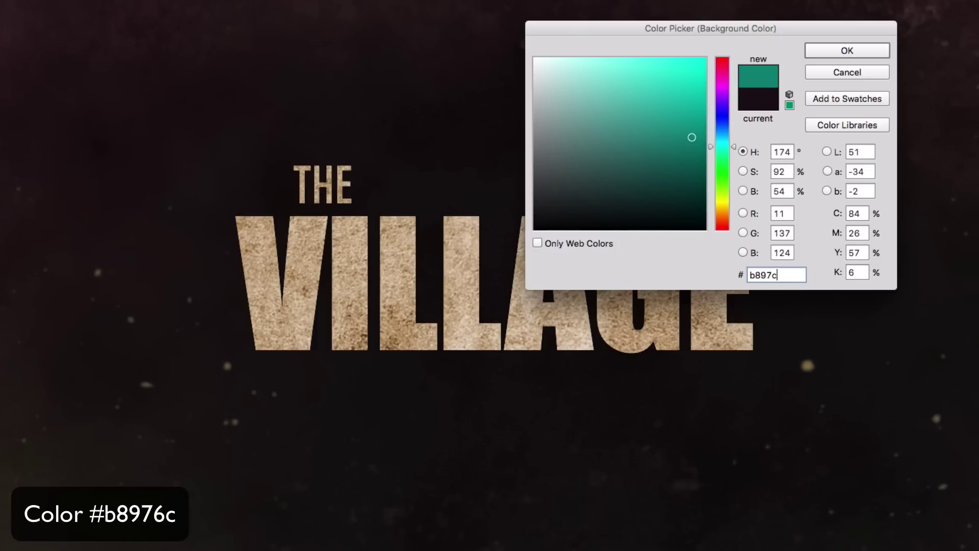
{"action": "key", "text": "BackSpace"}
{"action": "type", "text": "6c"}
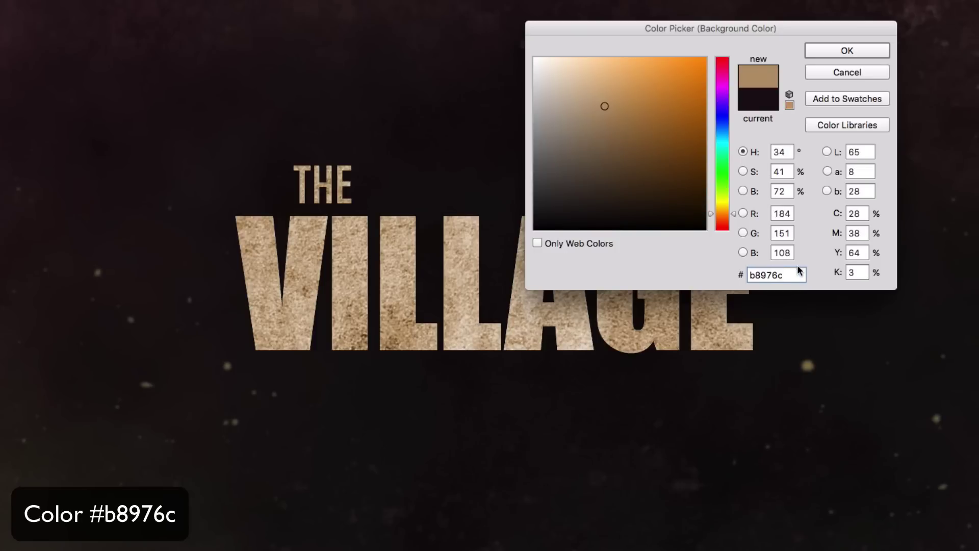
{"action": "left_click", "coordinate": [858, 50]}
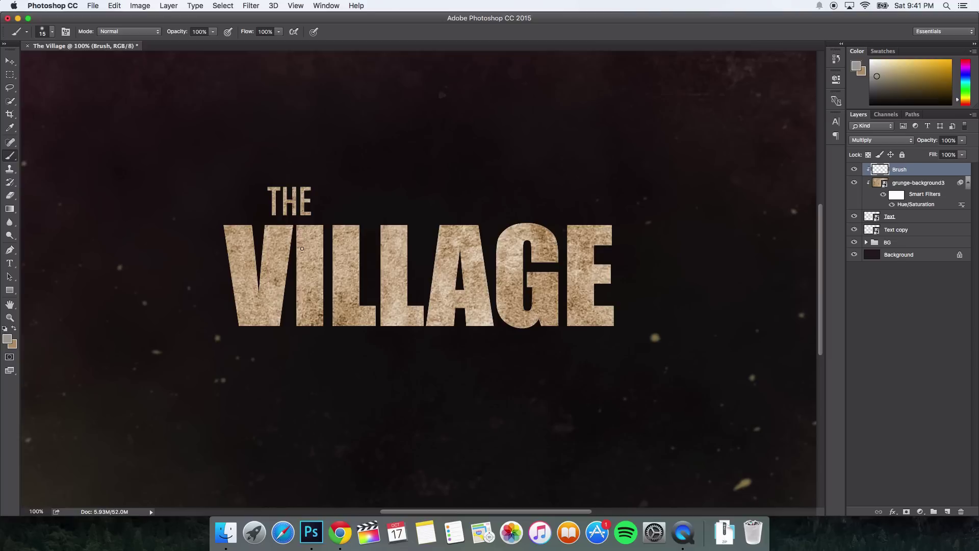
- Paint uneven shading over the title's letters on the Brush layer with the brush enlarged to about 90 to 100 px
{"action": "key", "text": "bracketright"}
{"action": "key", "text": "bracketright"}
{"action": "key", "text": "bracketright"}
{"action": "key", "text": "bracketright"}
{"action": "key", "text": "bracketright"}
{"action": "key", "text": "bracketright"}
{"action": "key", "text": "bracketright"}
{"action": "key", "text": "bracketright"}
{"action": "mouse_move", "coordinate": [248, 250]}
{"action": "left_mouse_down"}
{"action": "mouse_move", "coordinate": [259, 268]}
{"action": "mouse_move", "coordinate": [241, 320]}
{"action": "mouse_move", "coordinate": [281, 323]}
{"action": "mouse_move", "coordinate": [232, 316]}
{"action": "mouse_move", "coordinate": [254, 314]}
{"action": "mouse_move", "coordinate": [290, 278]}
{"action": "left_mouse_up"}
{"action": "key", "text": "bracketleft"}
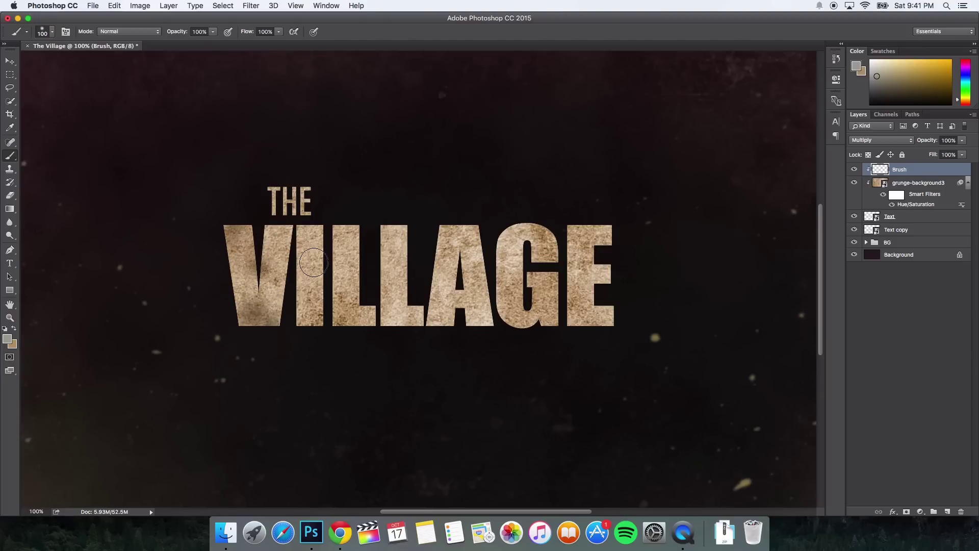
{"action": "mouse_move", "coordinate": [327, 218]}
{"action": "left_mouse_down"}
{"action": "mouse_move", "coordinate": [361, 320]}
{"action": "mouse_move", "coordinate": [406, 264]}
{"action": "mouse_move", "coordinate": [393, 228]}
{"action": "mouse_move", "coordinate": [396, 282]}
{"action": "mouse_move", "coordinate": [384, 324]}
{"action": "mouse_move", "coordinate": [460, 317]}
{"action": "left_mouse_up"}
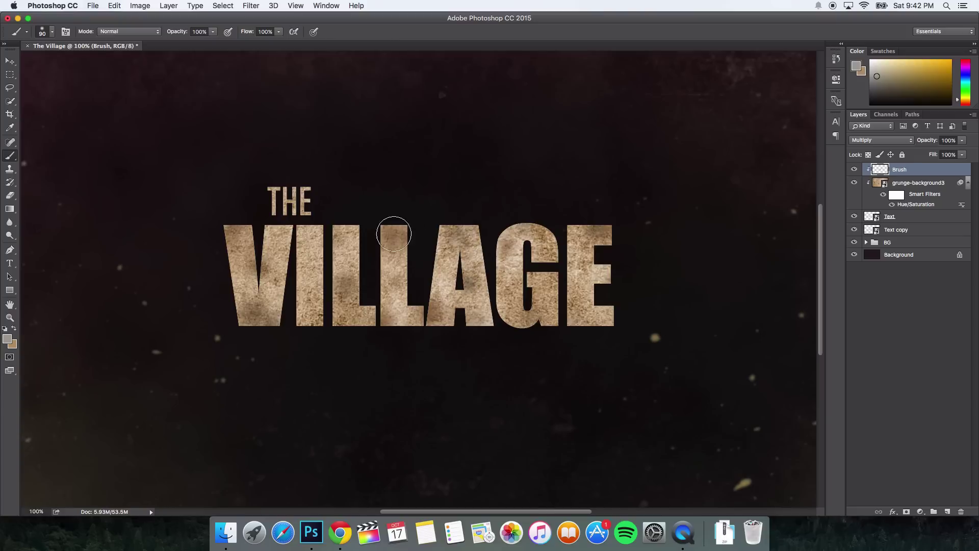
{"action": "mouse_move", "coordinate": [235, 246]}
{"action": "left_mouse_down"}
{"action": "mouse_move", "coordinate": [239, 309]}
{"action": "mouse_move", "coordinate": [252, 285]}
{"action": "mouse_move", "coordinate": [276, 297]}
{"action": "mouse_move", "coordinate": [284, 248]}
{"action": "mouse_move", "coordinate": [268, 230]}
{"action": "mouse_move", "coordinate": [324, 257]}
{"action": "mouse_move", "coordinate": [308, 246]}
{"action": "mouse_move", "coordinate": [304, 317]}
{"action": "mouse_move", "coordinate": [335, 320]}
{"action": "mouse_move", "coordinate": [355, 272]}
{"action": "mouse_move", "coordinate": [355, 230]}
{"action": "mouse_move", "coordinate": [405, 281]}
{"action": "mouse_move", "coordinate": [371, 330]}
{"action": "mouse_move", "coordinate": [434, 336]}
{"action": "mouse_move", "coordinate": [506, 333]}
{"action": "mouse_move", "coordinate": [484, 331]}
{"action": "mouse_move", "coordinate": [443, 262]}
{"action": "mouse_move", "coordinate": [442, 217]}
{"action": "mouse_move", "coordinate": [474, 227]}
{"action": "mouse_move", "coordinate": [496, 269]}
{"action": "mouse_move", "coordinate": [550, 283]}
{"action": "mouse_move", "coordinate": [528, 278]}
{"action": "mouse_move", "coordinate": [532, 290]}
{"action": "mouse_move", "coordinate": [543, 228]}
{"action": "mouse_move", "coordinate": [514, 231]}
{"action": "mouse_move", "coordinate": [591, 232]}
{"action": "mouse_move", "coordinate": [609, 250]}
{"action": "mouse_move", "coordinate": [610, 284]}
{"action": "mouse_move", "coordinate": [592, 279]}
{"action": "mouse_move", "coordinate": [575, 307]}
{"action": "mouse_move", "coordinate": [608, 318]}
{"action": "mouse_move", "coordinate": [406, 321]}
{"action": "mouse_move", "coordinate": [357, 231]}
{"action": "mouse_move", "coordinate": [256, 215]}
{"action": "mouse_move", "coordinate": [214, 223]}
{"action": "mouse_move", "coordinate": [226, 225]}
{"action": "mouse_move", "coordinate": [242, 318]}
{"action": "mouse_move", "coordinate": [266, 324]}
{"action": "mouse_move", "coordinate": [283, 325]}
{"action": "mouse_move", "coordinate": [298, 278]}
{"action": "mouse_move", "coordinate": [296, 224]}
{"action": "mouse_move", "coordinate": [232, 280]}
{"action": "mouse_move", "coordinate": [389, 299]}
{"action": "mouse_move", "coordinate": [385, 317]}
{"action": "mouse_move", "coordinate": [415, 320]}
{"action": "mouse_move", "coordinate": [406, 299]}
{"action": "mouse_move", "coordinate": [298, 210]}
{"action": "mouse_move", "coordinate": [323, 223]}
{"action": "mouse_move", "coordinate": [299, 285]}
{"action": "mouse_move", "coordinate": [320, 311]}
{"action": "mouse_move", "coordinate": [463, 243]}
{"action": "left_mouse_up"}
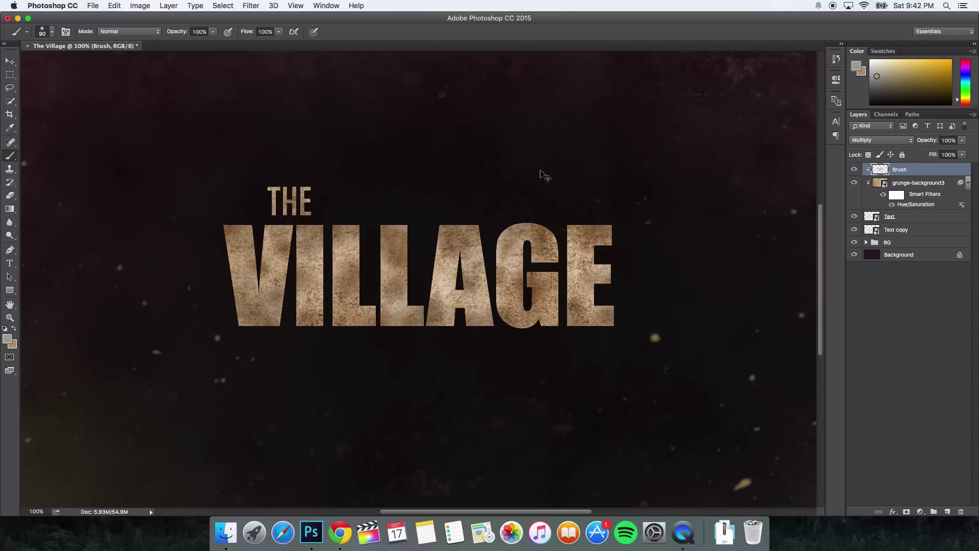
{"action": "key", "text": "super+minus"}
{"action": "key", "text": "super+plus"}
{"action": "mouse_move", "coordinate": [307, 310]}
{"action": "left_mouse_down"}
{"action": "mouse_move", "coordinate": [242, 256]}
{"action": "mouse_move", "coordinate": [382, 248]}
{"action": "mouse_move", "coordinate": [459, 277]}
{"action": "mouse_move", "coordinate": [571, 252]}
{"action": "left_mouse_up"}
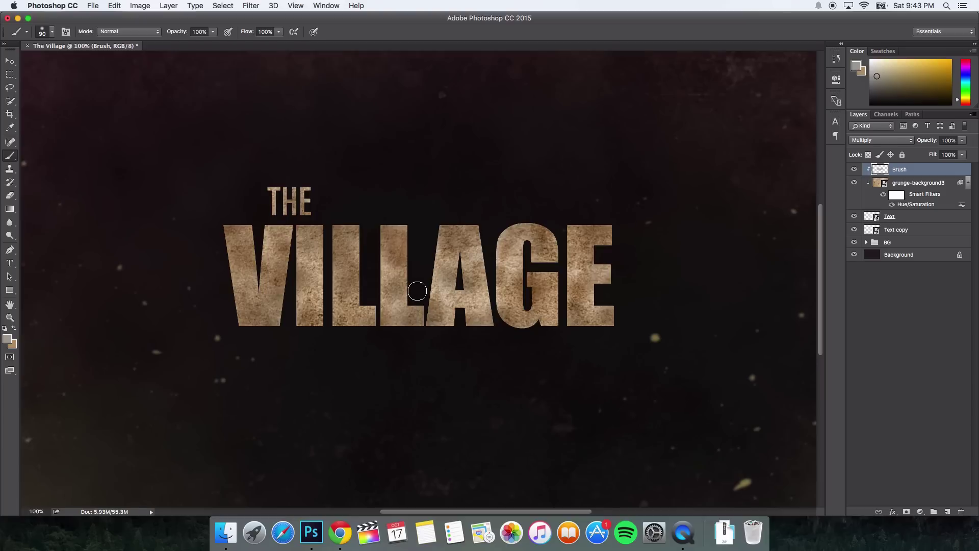
- Change the foreground color to the pale cream #fffada
{"action": "left_click", "coordinate": [8, 339]}
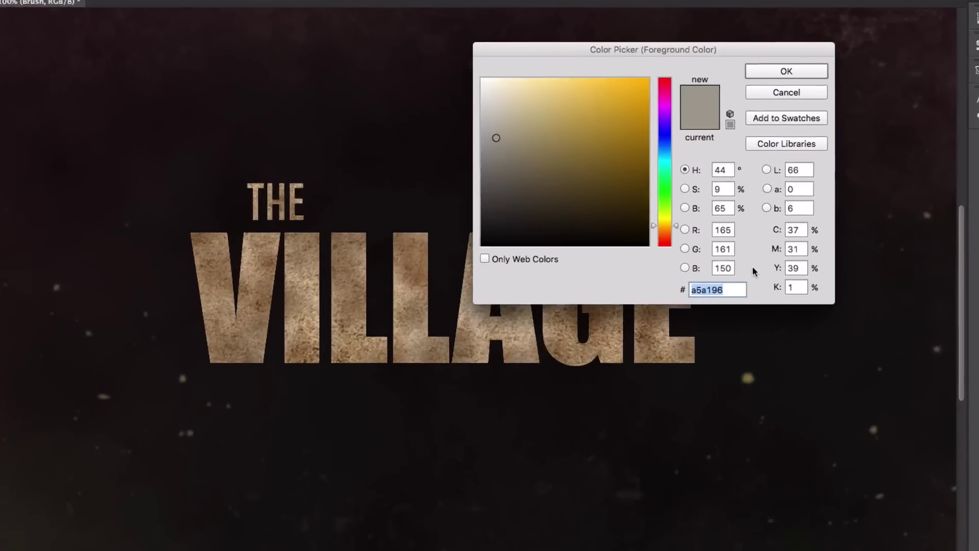
{"action": "type", "text": "fffada"}
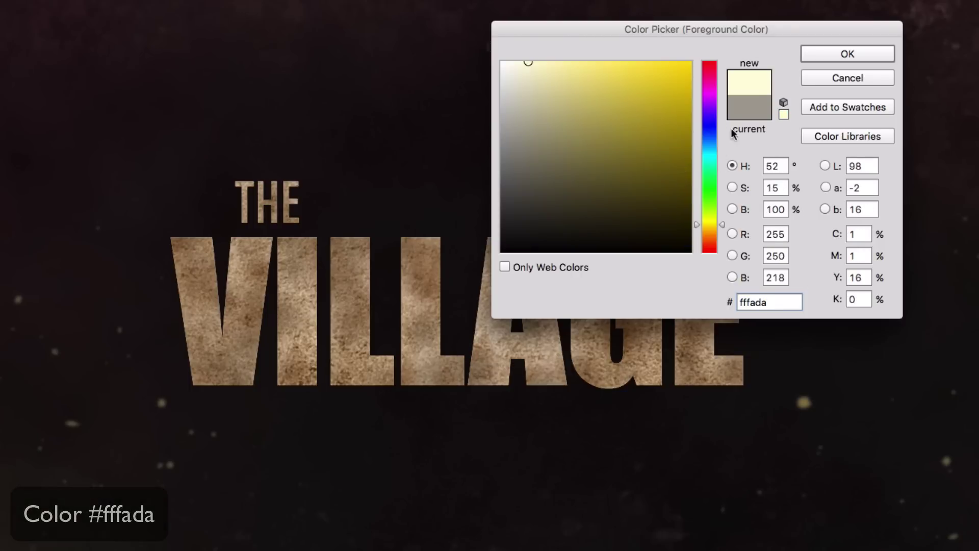
{"action": "left_click", "coordinate": [836, 55]}
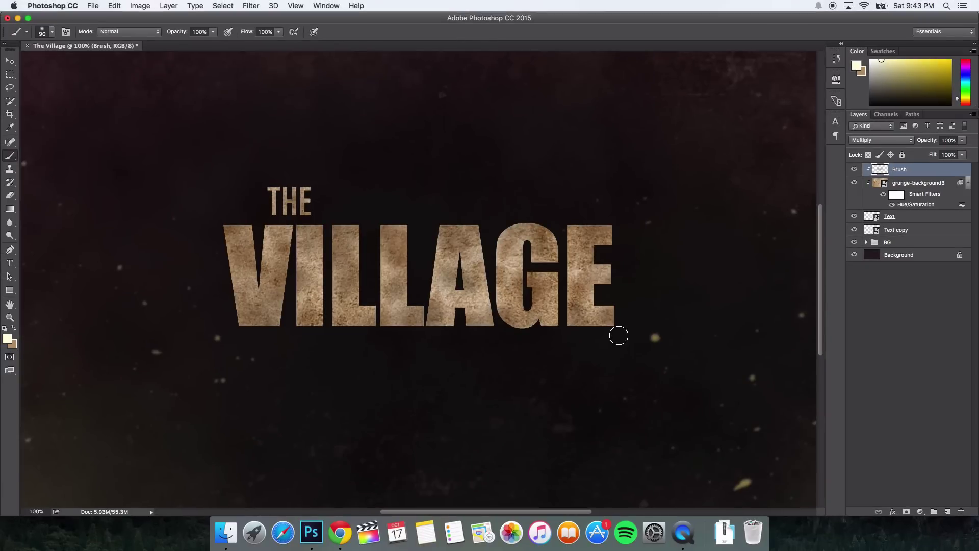
- Add a new layer named Splatter above the Brush layer and clip it to the title
{"action": "left_click", "coordinate": [947, 511]}
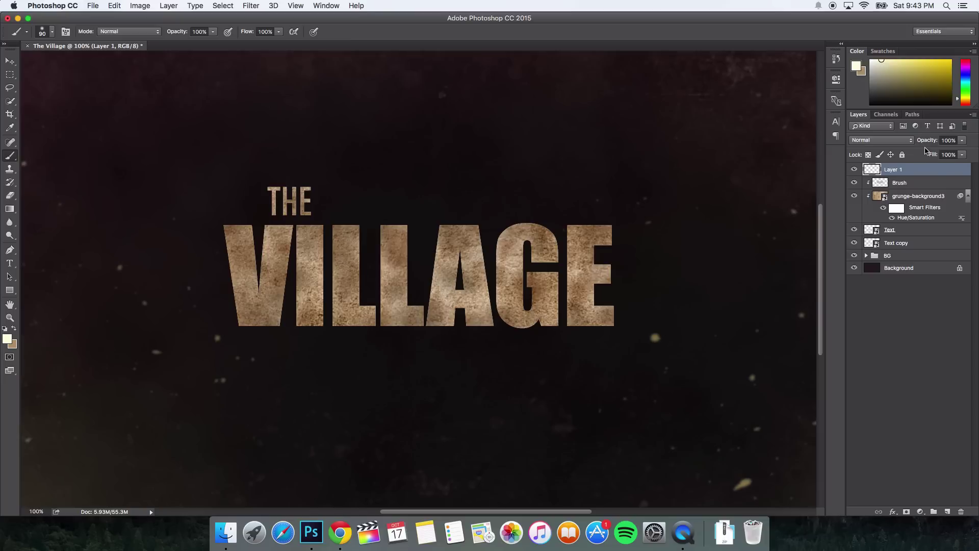
{"action": "double_click", "coordinate": [892, 170]}
{"action": "type", "text": "Splatter"}
{"action": "key", "text": "Return"}
{"action": "key", "text": "super+minus"}
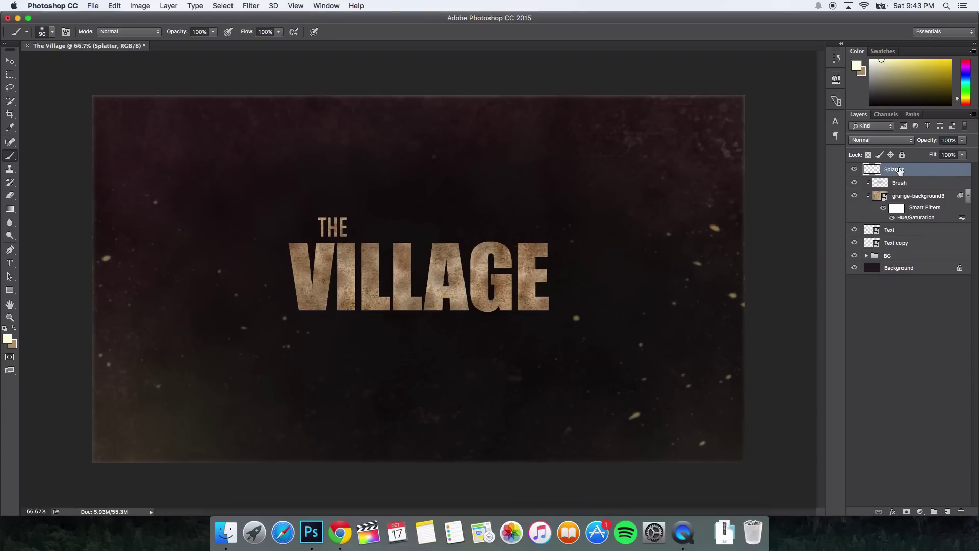
{"action": "right_click", "coordinate": [937, 171]}
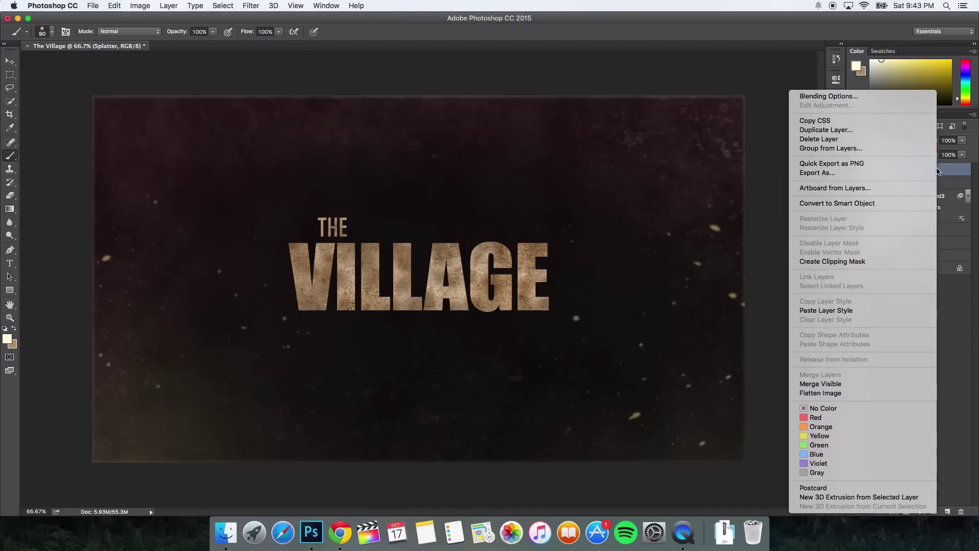
{"action": "left_click", "coordinate": [853, 262]}
{"action": "left_click", "coordinate": [867, 183], "text": "alt"}
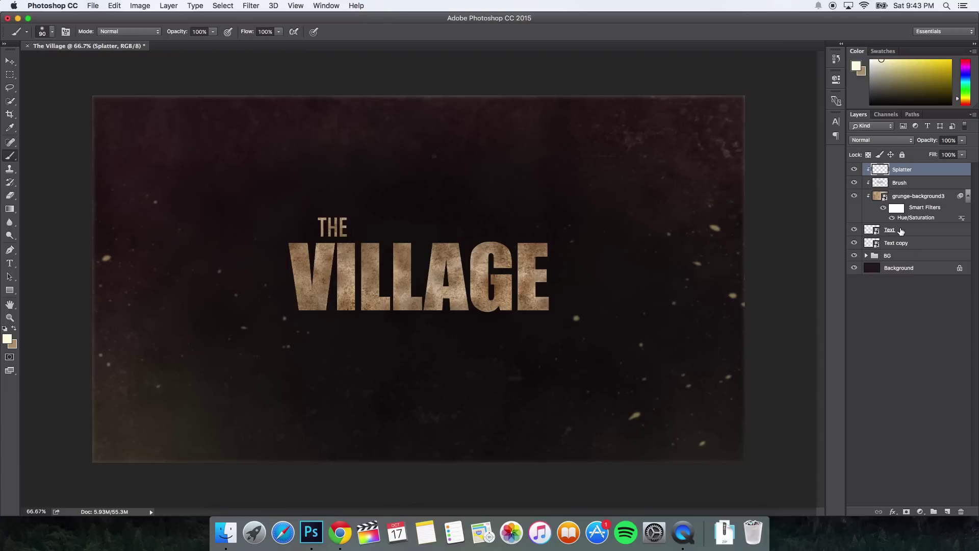
- Set the Splatter layer's blend mode to Screen and its opacity to 70%
{"action": "left_click", "coordinate": [884, 143]}
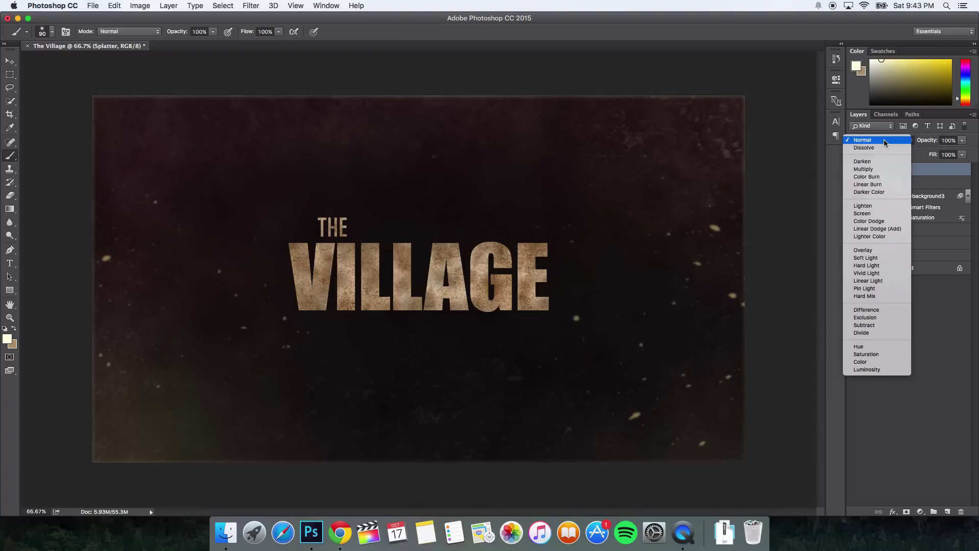
{"action": "left_click", "coordinate": [867, 214]}
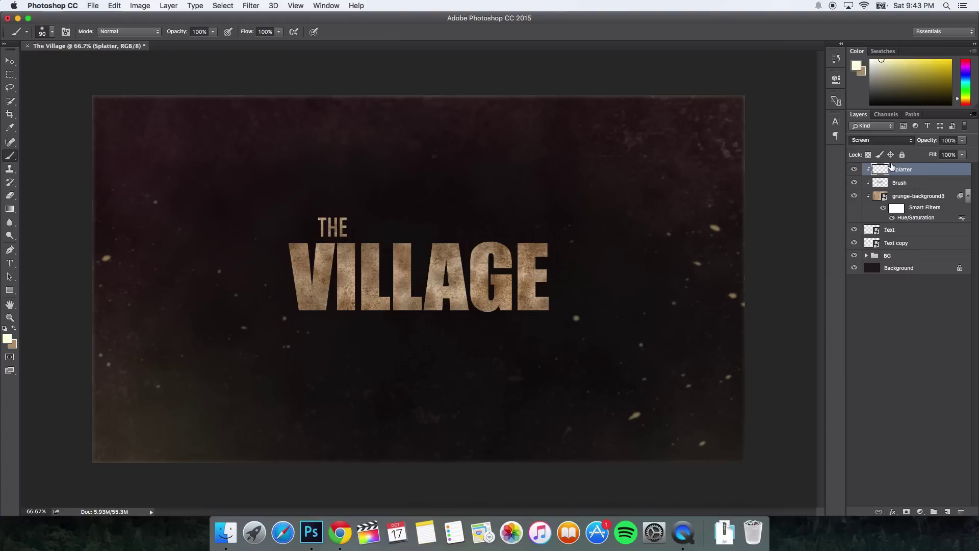
{"action": "left_click", "coordinate": [948, 140]}
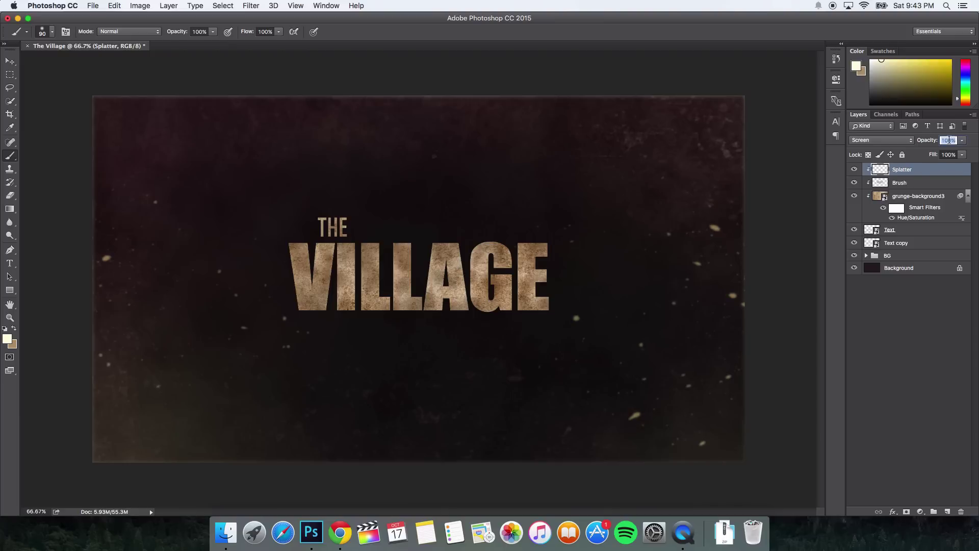
{"action": "type", "text": "7"}
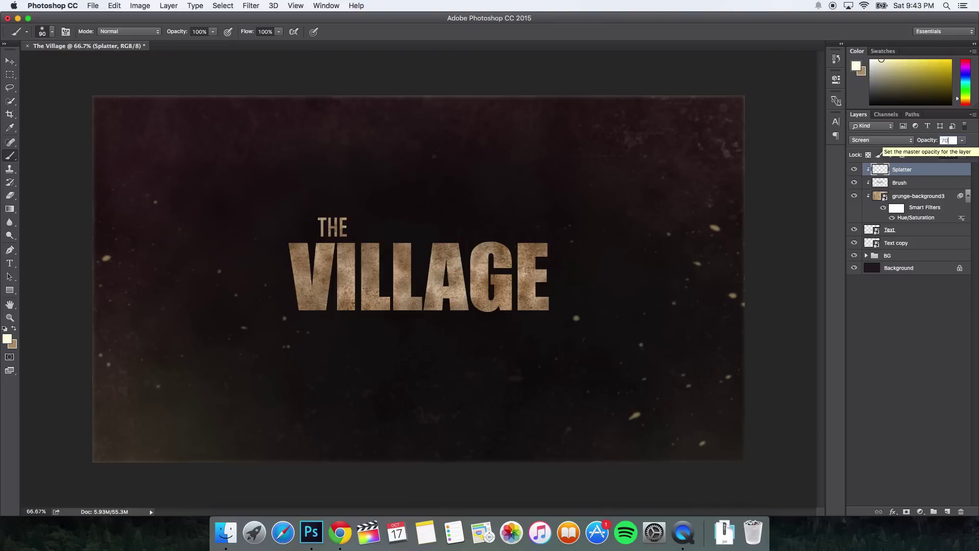
{"action": "type", "text": "0"}
{"action": "key", "text": "Return"}
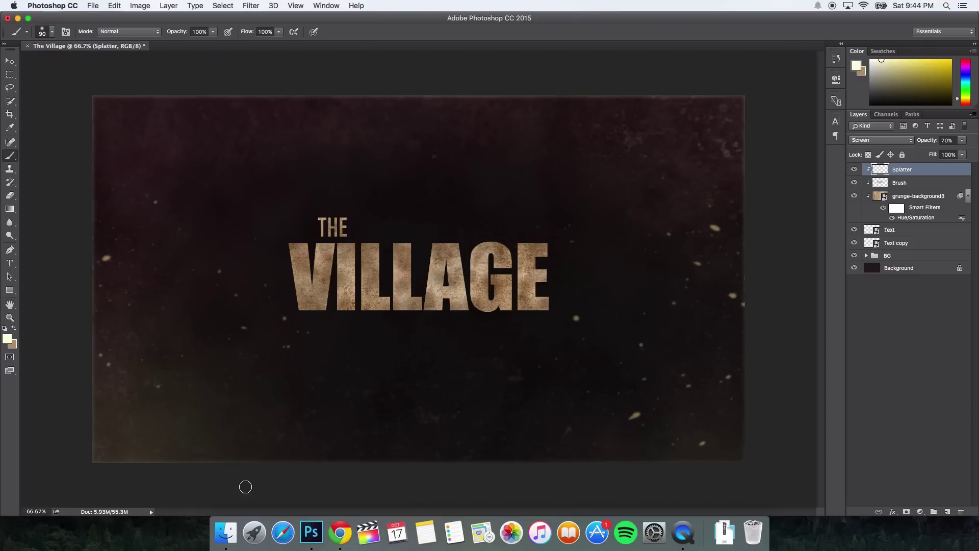
- Switch to Finder and load the roughed-up grunge .abr brush set from Downloads into Photoshop
{"action": "left_click", "coordinate": [229, 531]}
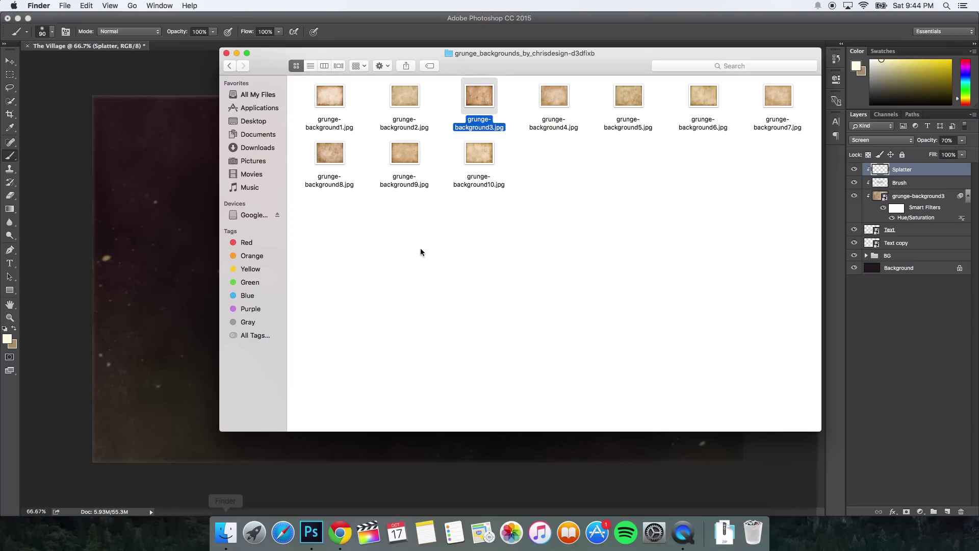
{"action": "left_click", "coordinate": [230, 67]}
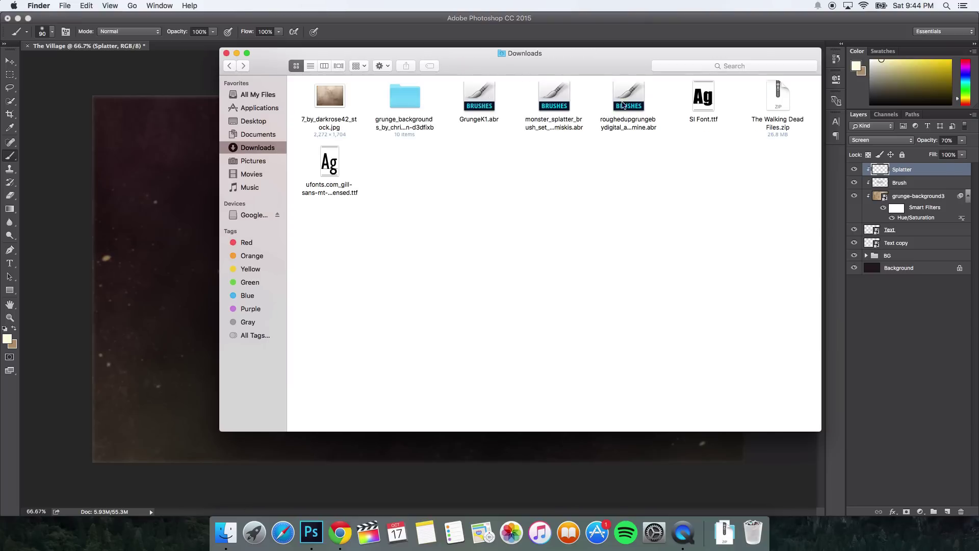
{"action": "left_click", "coordinate": [639, 114]}
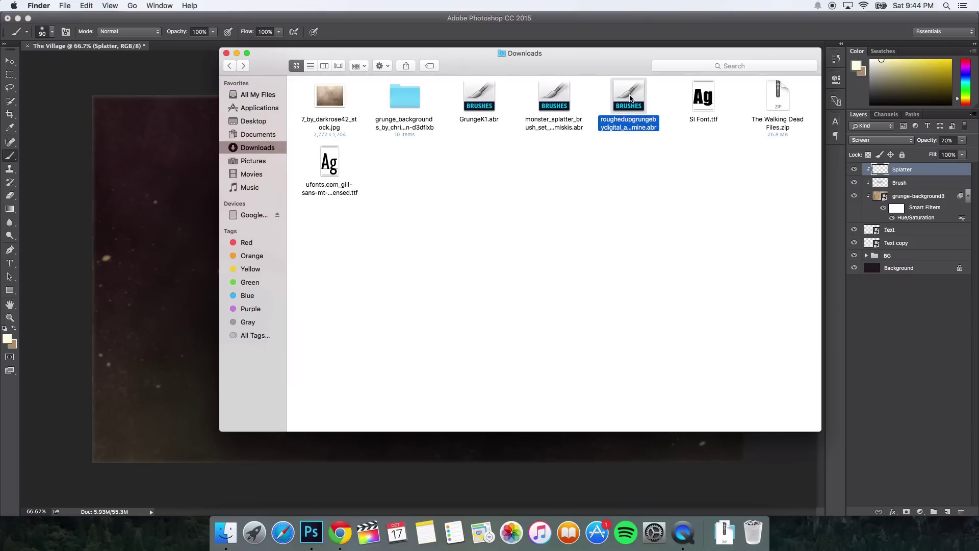
{"action": "double_click", "coordinate": [630, 98]}
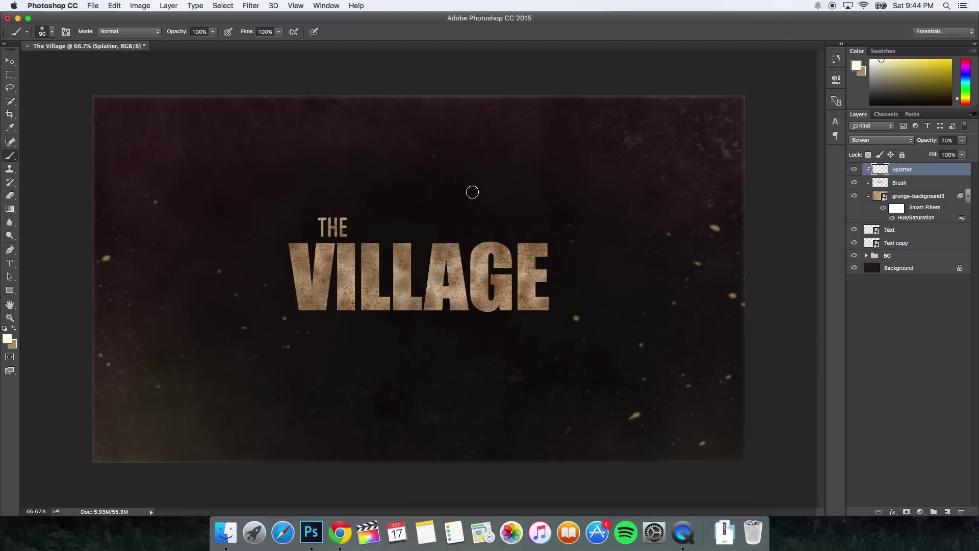
- Stamp cream speckles over the title on the Splatter layer with the 797 px speckle brush, and compare with the layer hidden
{"action": "right_click", "coordinate": [458, 170]}
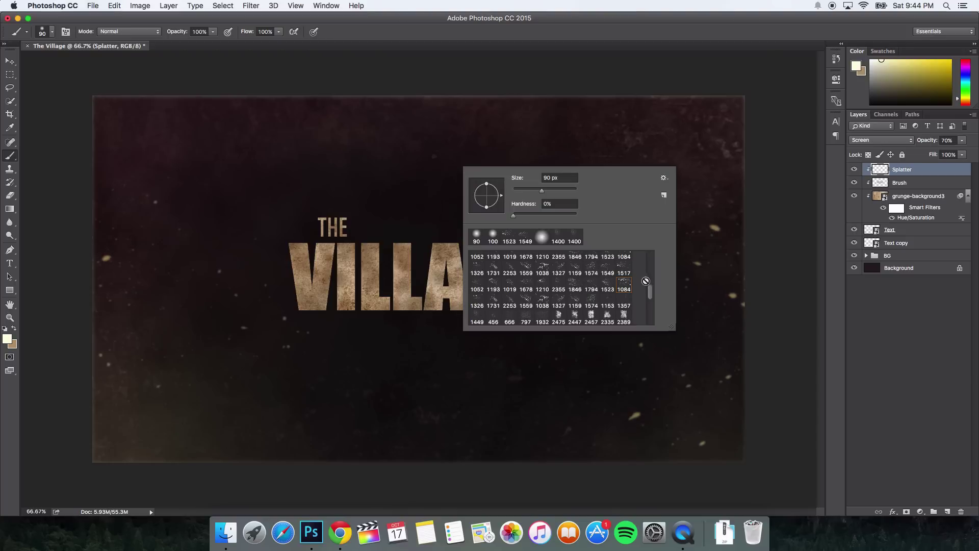
{"action": "left_click_drag", "start_coordinate": [653, 299], "coordinate": [650, 285]}
{"action": "left_click", "coordinate": [575, 286]}
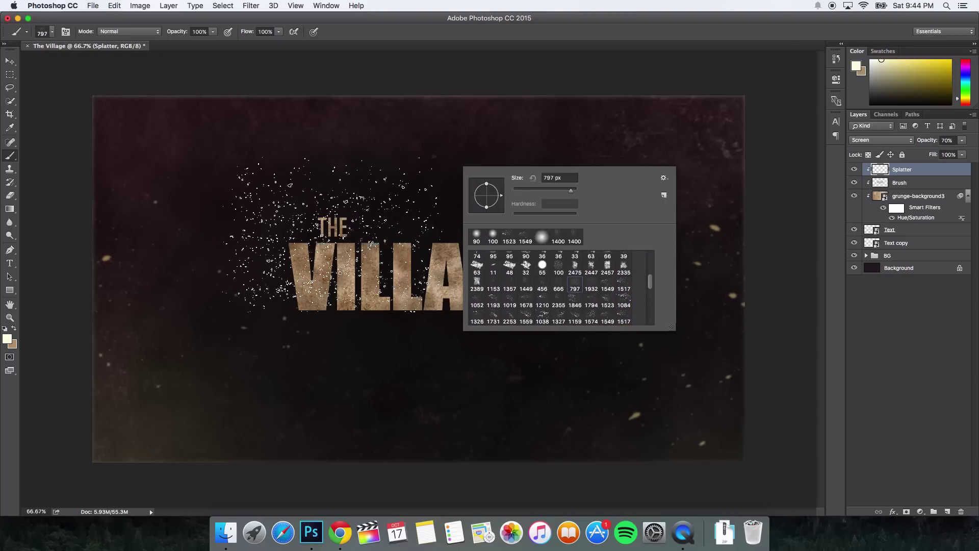
{"action": "left_click", "coordinate": [336, 232]}
{"action": "left_click_drag", "start_coordinate": [336, 232], "coordinate": [378, 244]}
{"action": "key", "text": "super+1"}
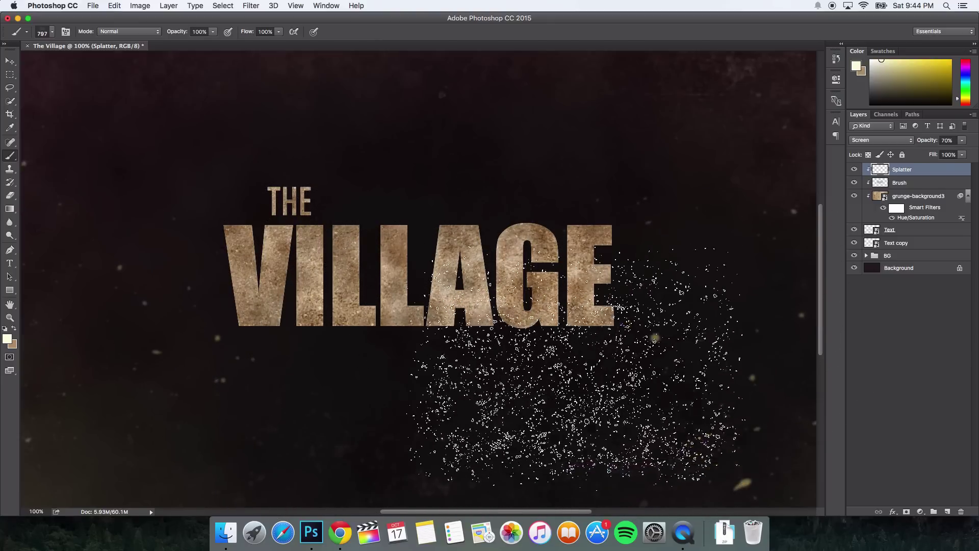
{"action": "left_click", "coordinate": [455, 405]}
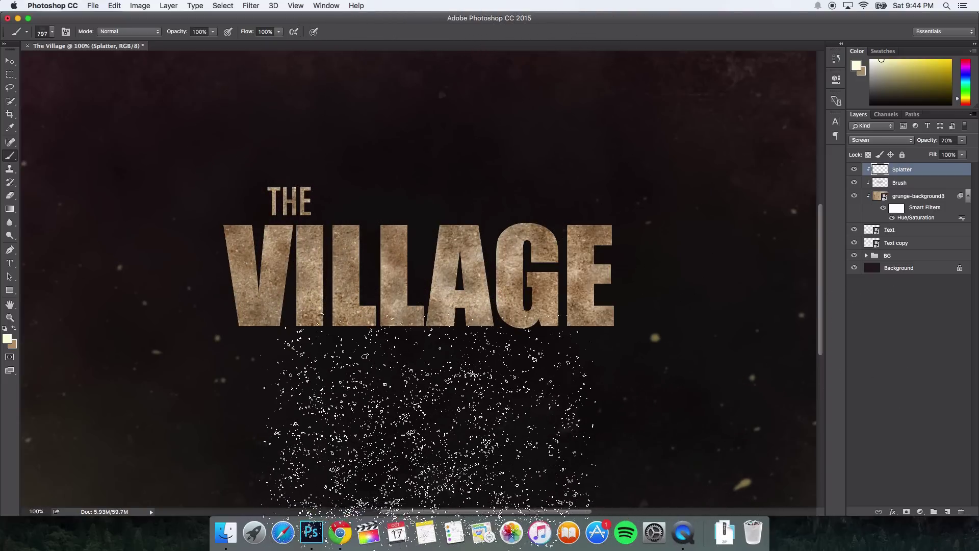
{"action": "left_click", "coordinate": [854, 169]}
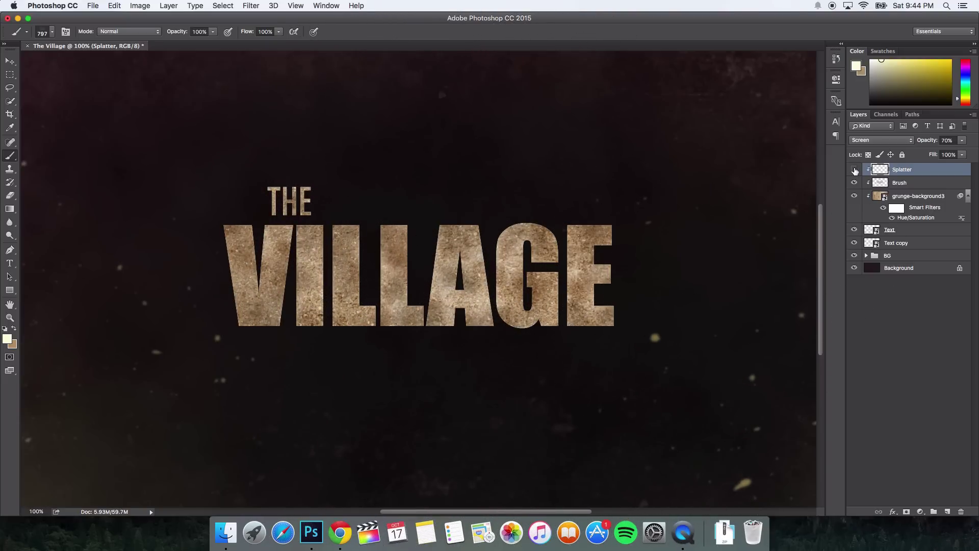
{"action": "left_click", "coordinate": [855, 170]}
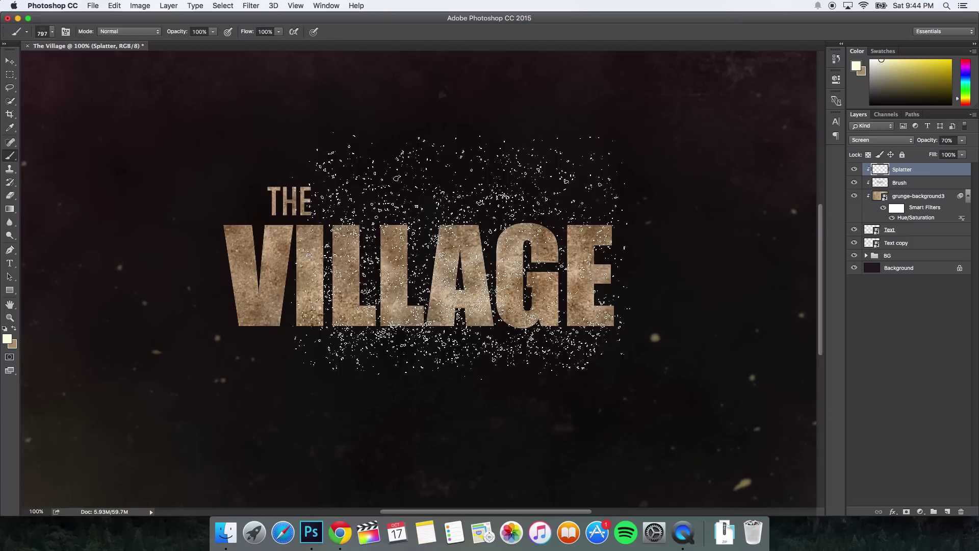
- Copy the splatter inside the Text layer's outline to a new layer named Horizontal
{"action": "left_click", "coordinate": [10, 62]}
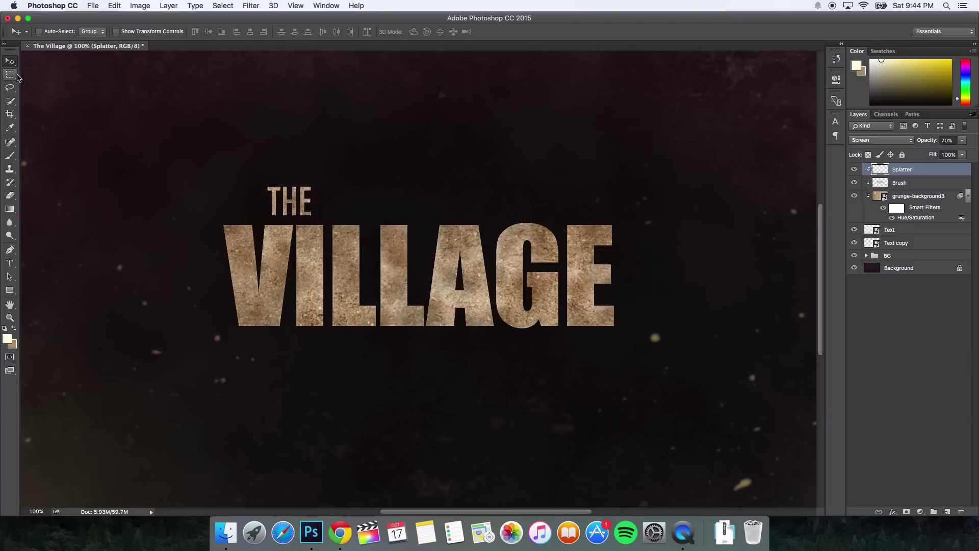
{"action": "left_click", "coordinate": [873, 231], "text": "super"}
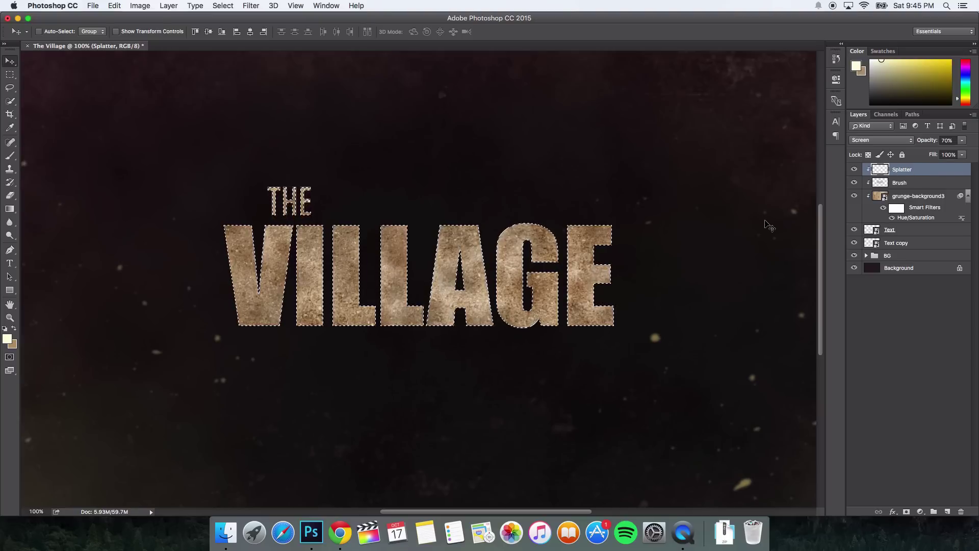
{"action": "key", "text": "super+shift+alt+n"}
{"action": "key", "text": "super+d"}
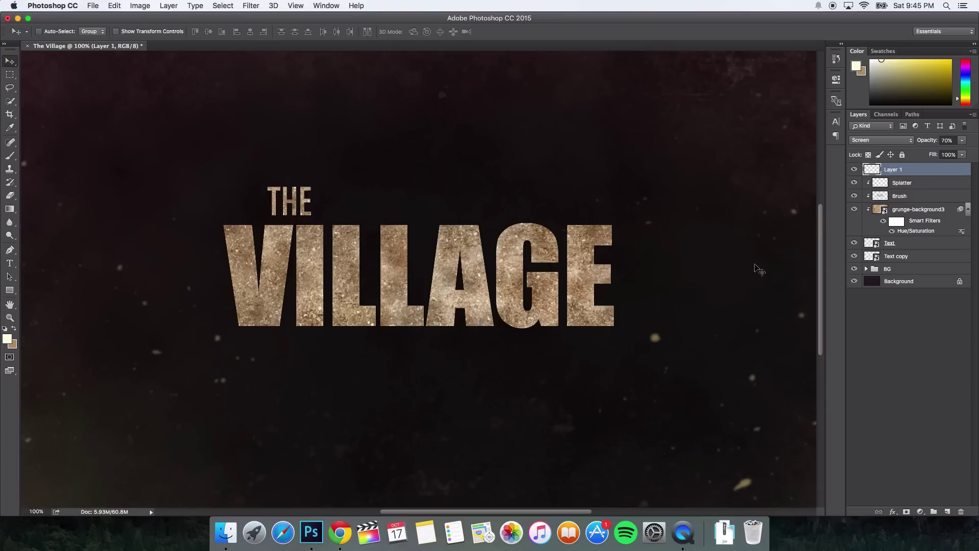
{"action": "double_click", "coordinate": [894, 170]}
{"action": "type", "text": "Horizontal"}
{"action": "key", "text": "Return"}
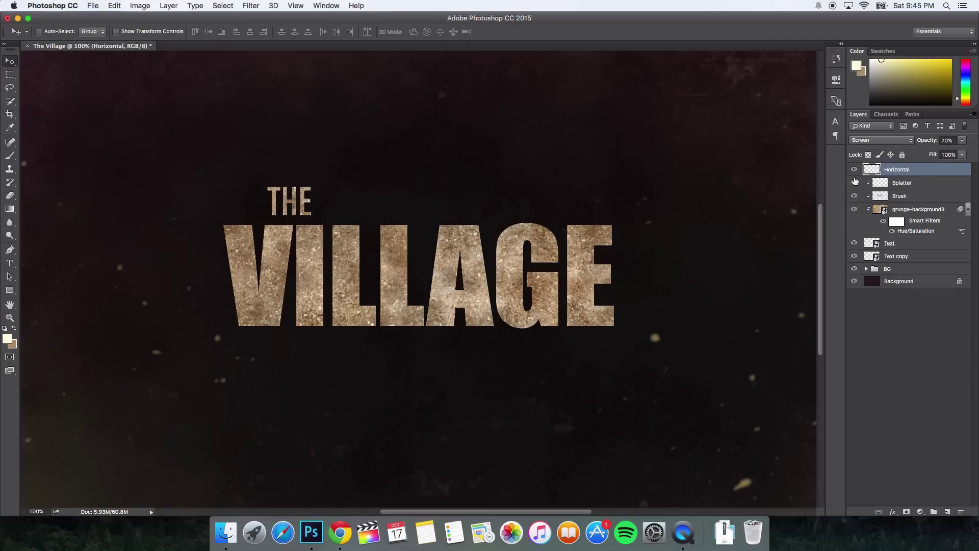
- Duplicate the Horizontal layer and name the copy Vertical
{"action": "key", "text": "super+equal"}
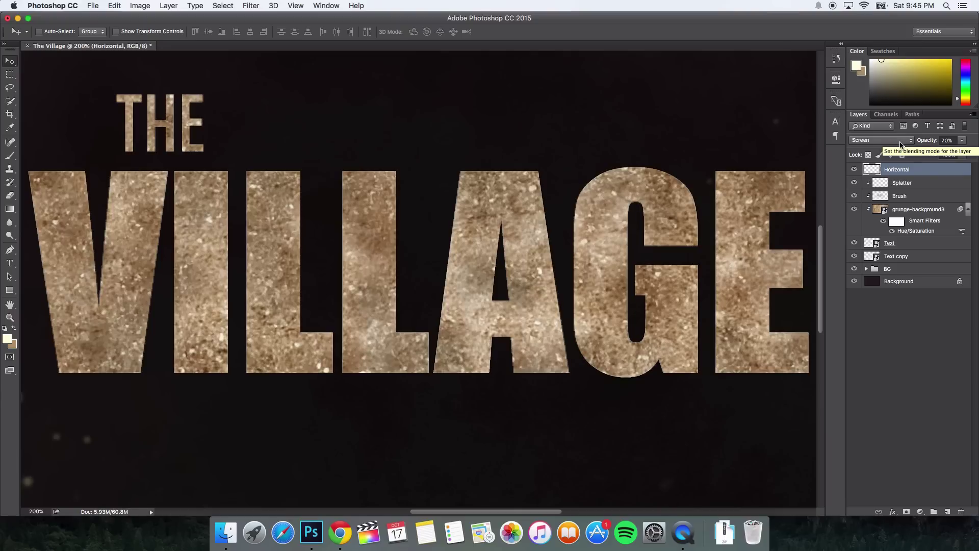
{"action": "double_click", "coordinate": [896, 169]}
{"action": "key", "text": "Return"}
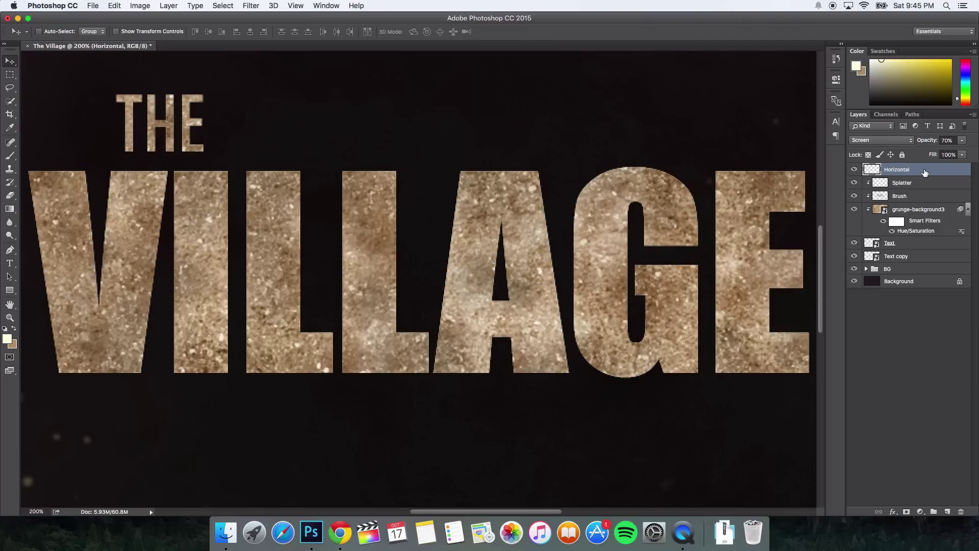
{"action": "key", "text": "super+j"}
{"action": "double_click", "coordinate": [903, 169]}
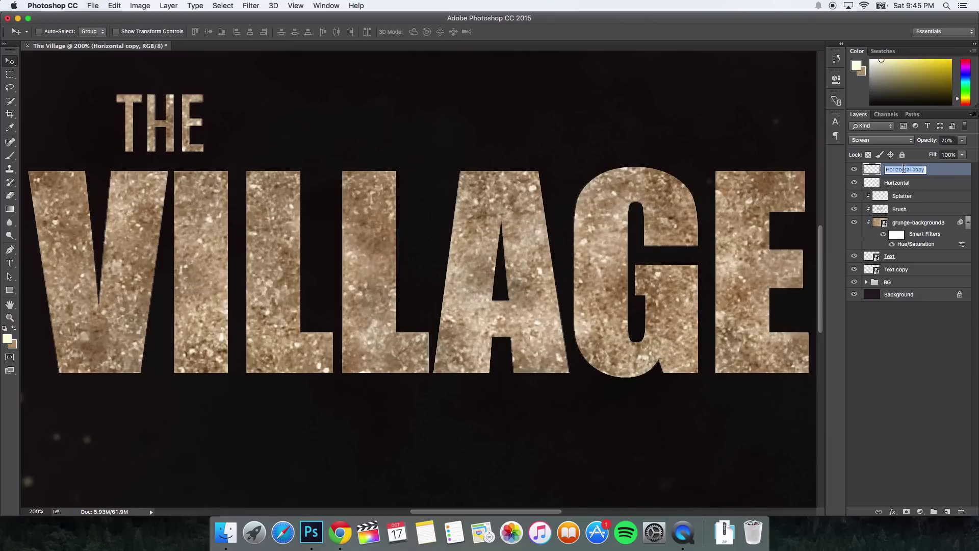
{"action": "type", "text": "Vertical"}
{"action": "key", "text": "Return"}
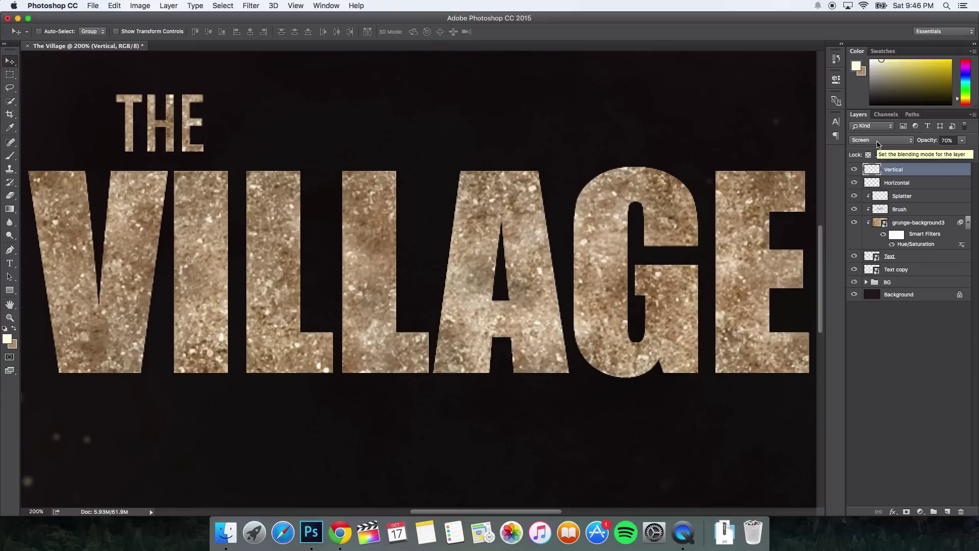
- Set the opacity of the Vertical and Horizontal layers to 100%
{"action": "left_click_drag", "start_coordinate": [924, 140], "coordinate": [969, 148]}
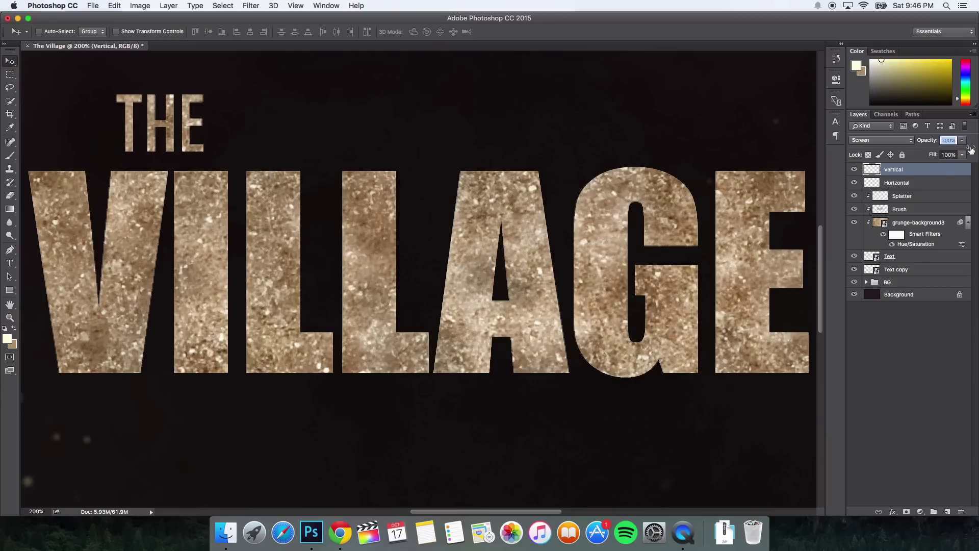
{"action": "left_click", "coordinate": [908, 184]}
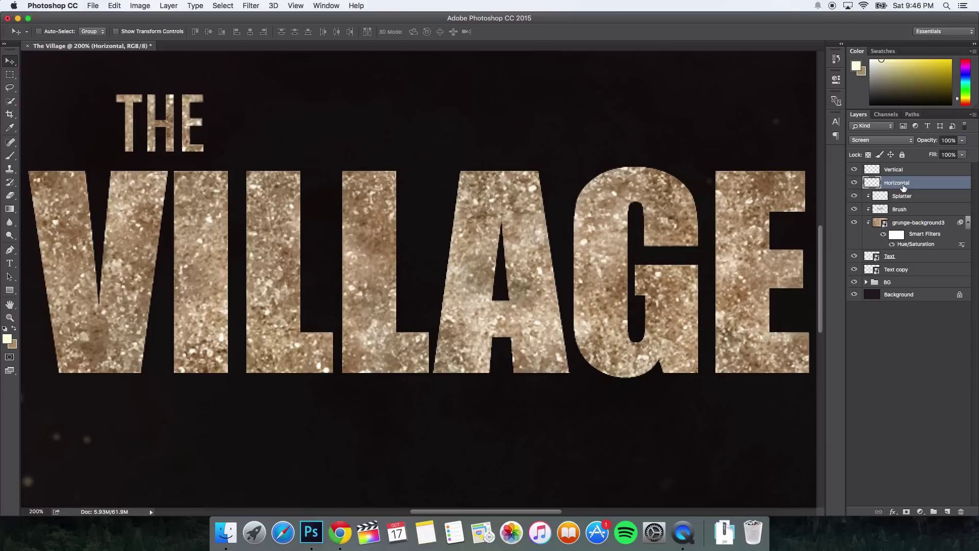
{"action": "left_click", "coordinate": [904, 197]}
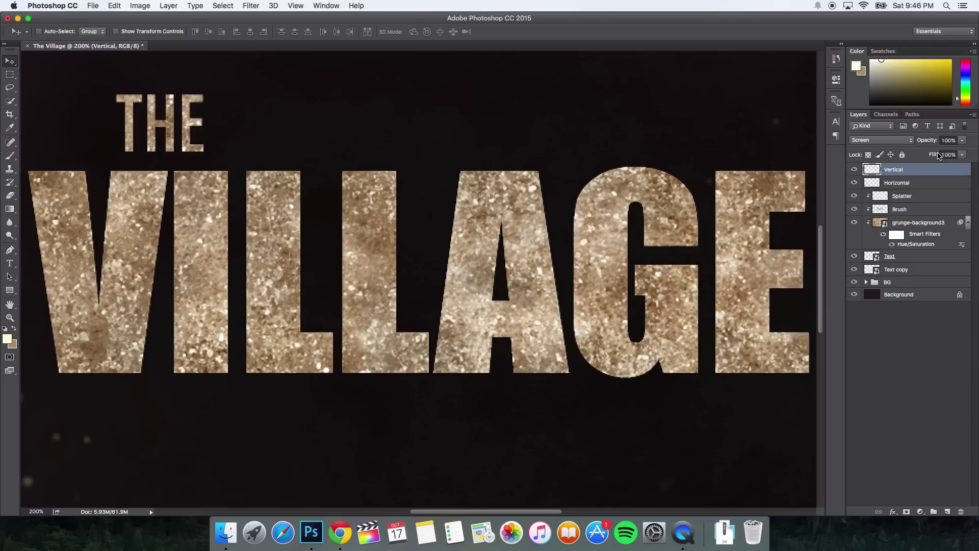
- Smear the Horizontal layer's splatter leftward in ten small duplicating nudges to form short horizontal streaks past the letter edges
{"action": "left_click", "coordinate": [918, 183]}
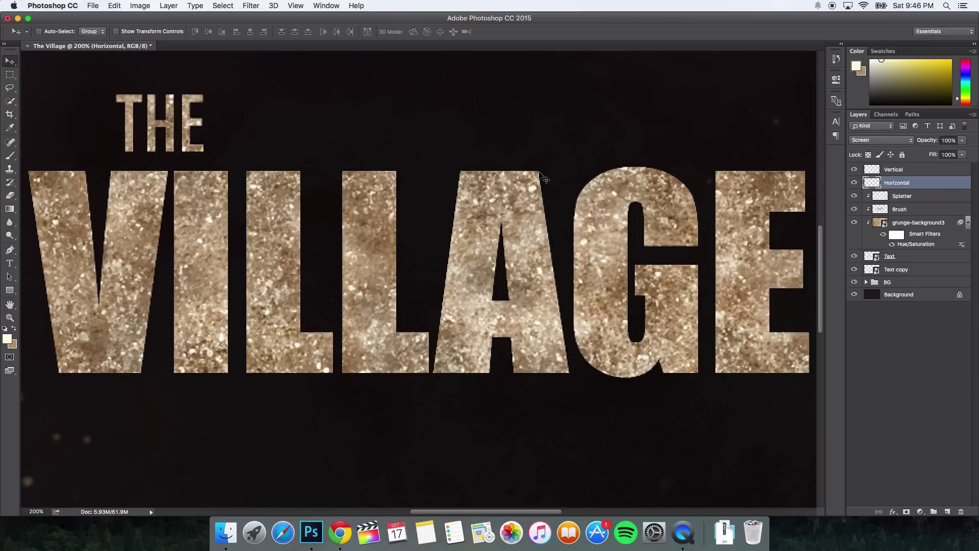
{"action": "key", "text": "Left"}
{"action": "key", "text": "Left"}
{"action": "key", "text": "Left"}
{"action": "key", "text": "Left"}
{"action": "key", "text": "Left"}
{"action": "key", "text": "Left"}
{"action": "key", "text": "Left"}
{"action": "key", "text": "Left"}
{"action": "key", "text": "Left"}
{"action": "key", "text": "Left"}
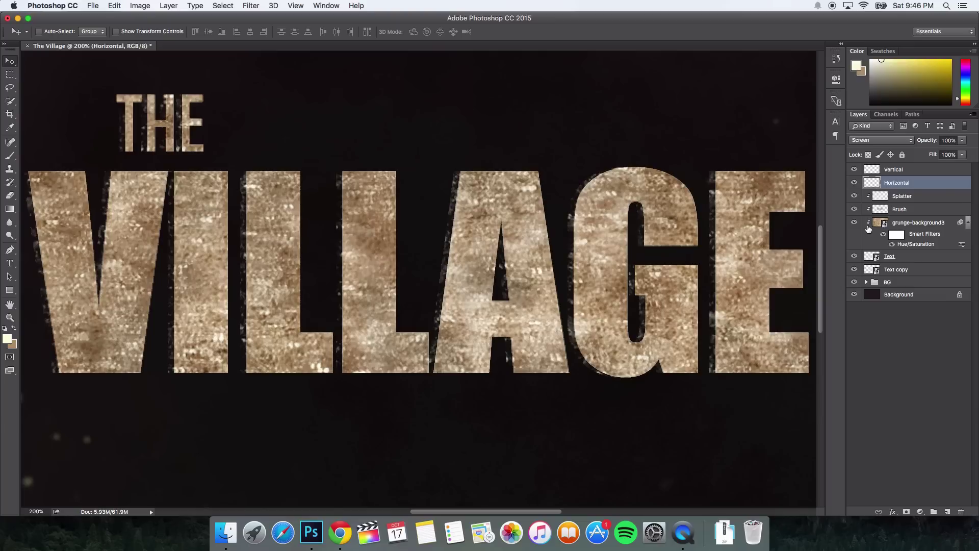
- Delete the Horizontal layer's streaks inside the Text layer's outline, keeping only those outside the letters, and clear the selection
{"action": "key", "text": "super"}
{"action": "left_click", "coordinate": [872, 259], "text": "super"}
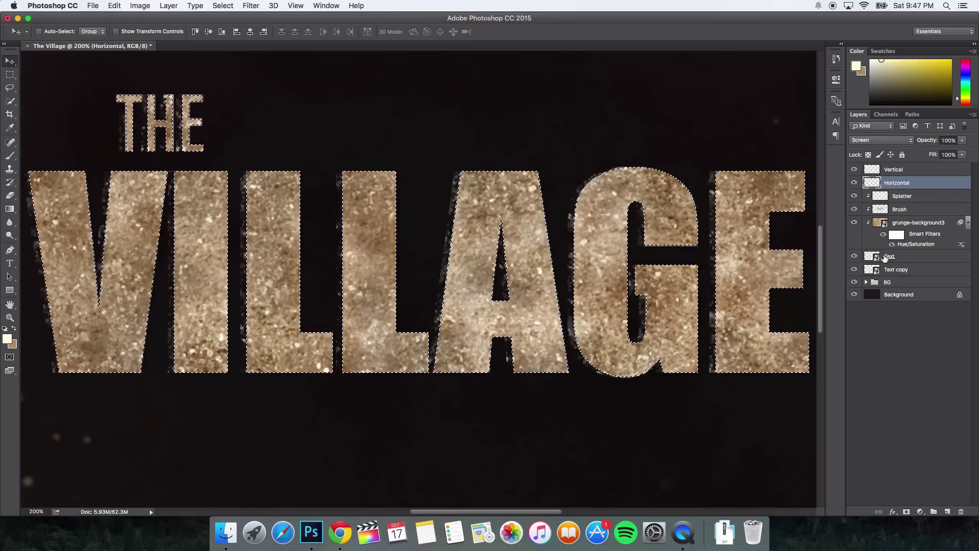
{"action": "key", "text": "super+shift+i"}
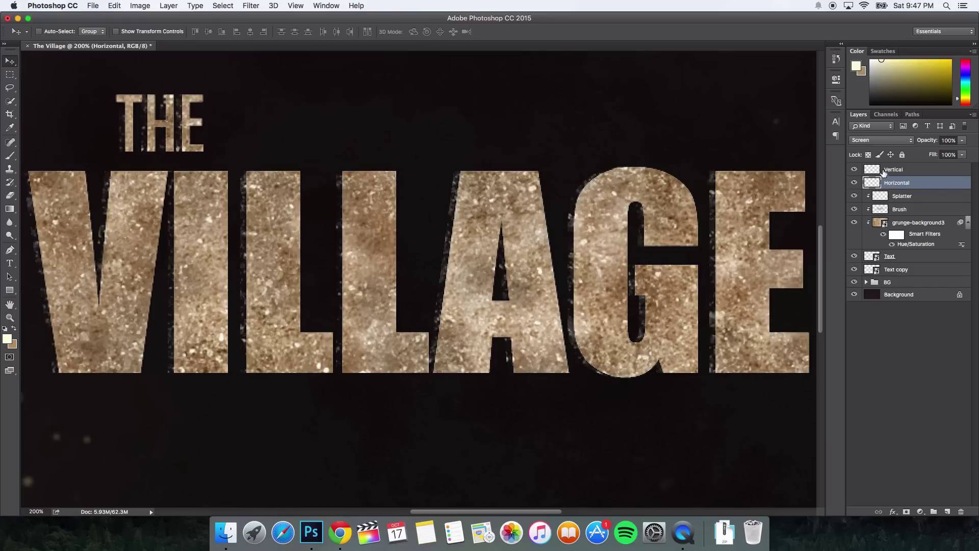
- Smear the Vertical layer's splatter into short vertical streaks, delete those inside the Text layer's outline, and clear the selection
{"action": "left_click", "coordinate": [895, 170]}
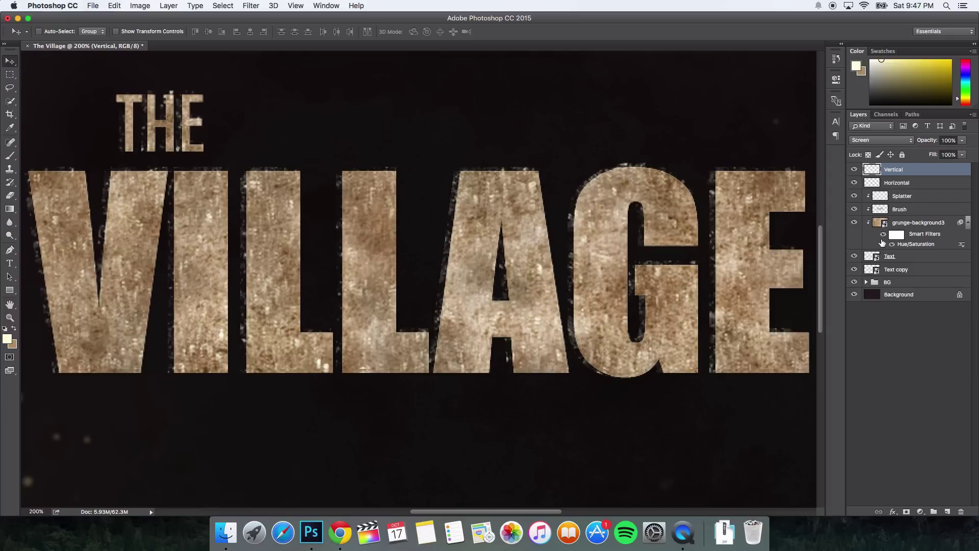
{"action": "left_click", "coordinate": [873, 257], "text": "super"}
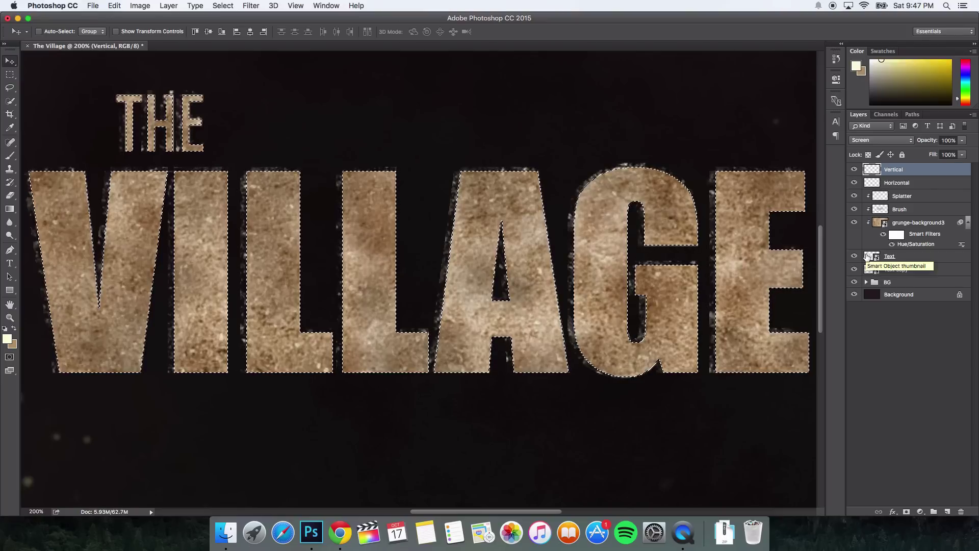
{"action": "key", "text": "super+d"}
{"action": "left_click_drag", "start_coordinate": [629, 248], "coordinate": [629, 248]}
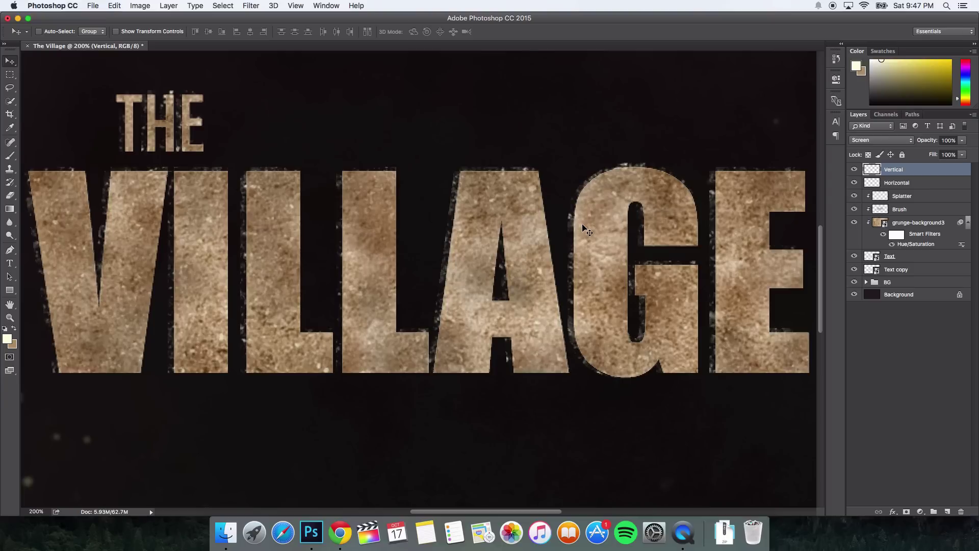
- Set the Eraser to a soft round 35 px brush with 0% hardness and fine-tune its size to 30 px
{"action": "key", "text": "super+0"}
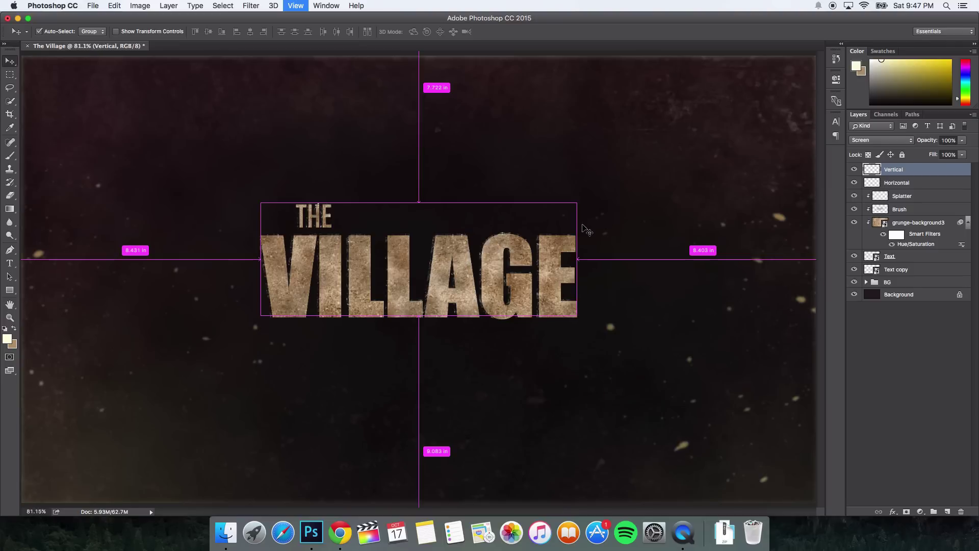
{"action": "key", "text": "super+minus"}
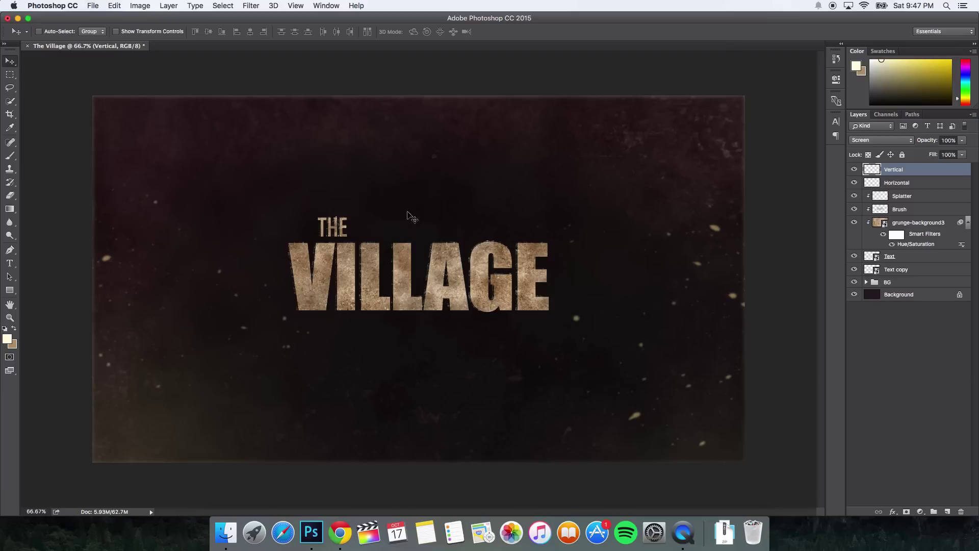
{"action": "key", "text": "e"}
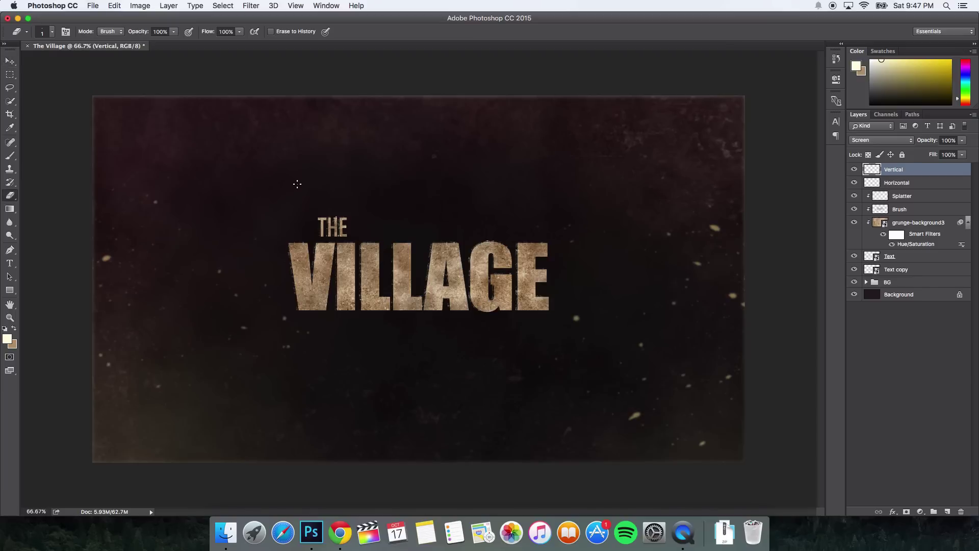
{"action": "left_click", "coordinate": [11, 198]}
{"action": "left_click", "coordinate": [11, 201]}
{"action": "left_click", "coordinate": [11, 198]}
{"action": "left_click", "coordinate": [40, 194]}
{"action": "right_click", "coordinate": [361, 162]}
{"action": "left_click", "coordinate": [381, 254]}
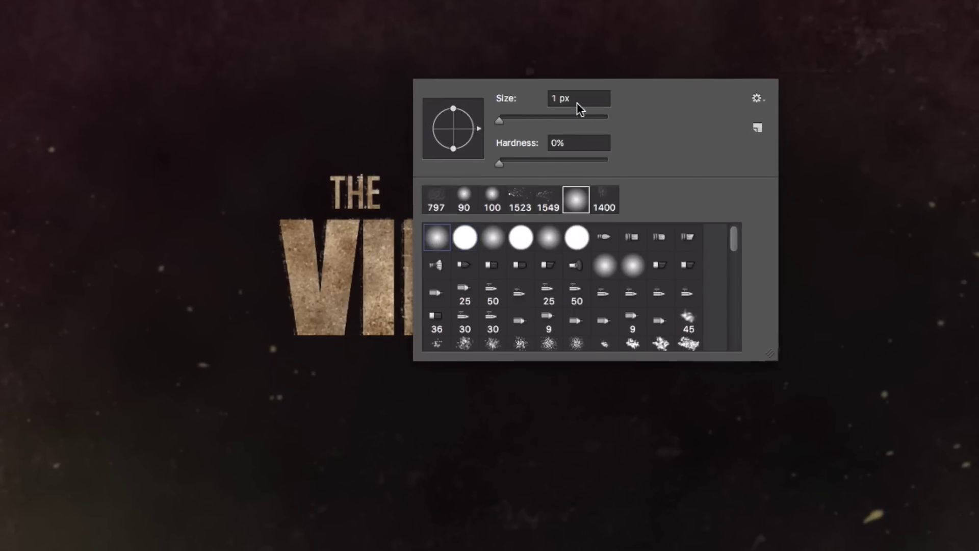
{"action": "left_click_drag", "start_coordinate": [504, 121], "coordinate": [521, 118]}
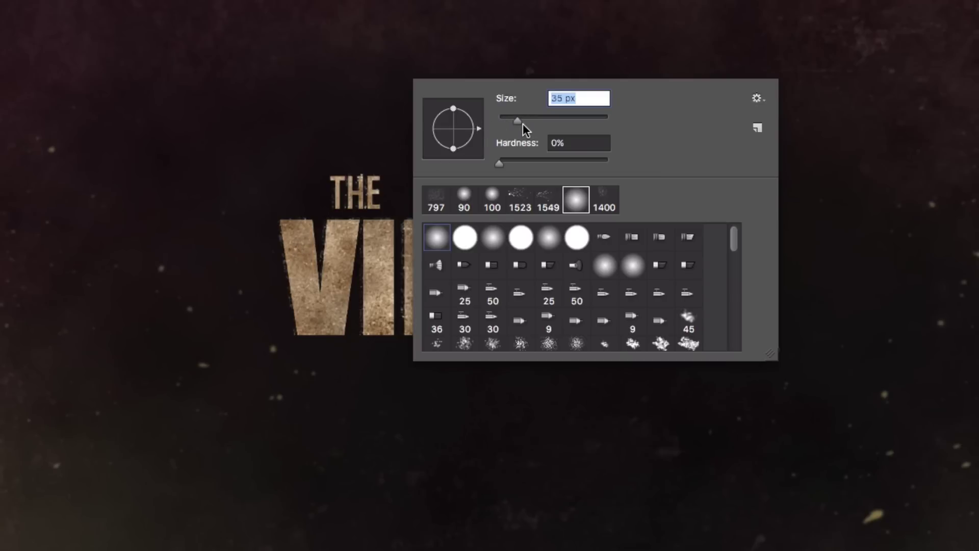
{"action": "key", "text": "Return"}
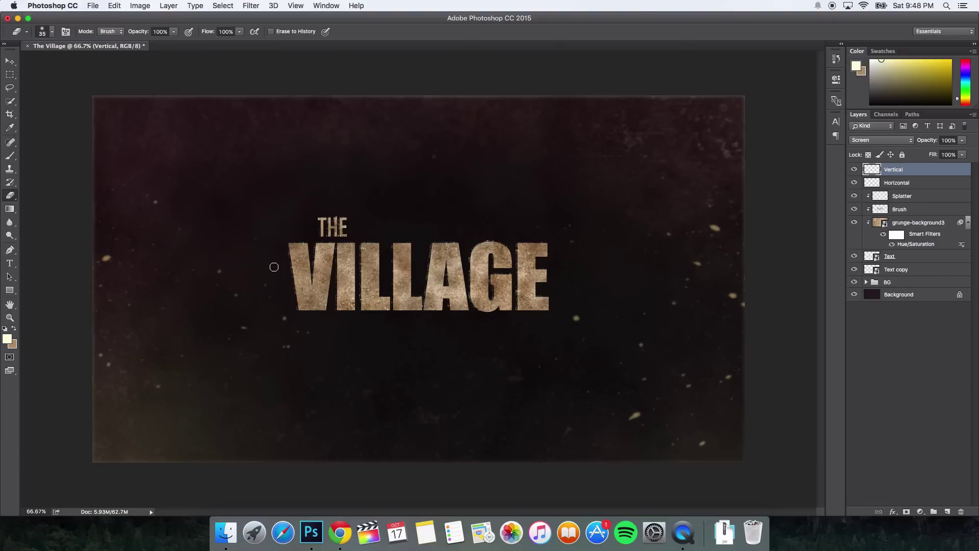
{"action": "key", "text": "bracketright"}
- Rework the Horizontal layer's streaks along the left letter edges using the Text layer's outline as a selection, and deselect
{"action": "left_click", "coordinate": [905, 184]}
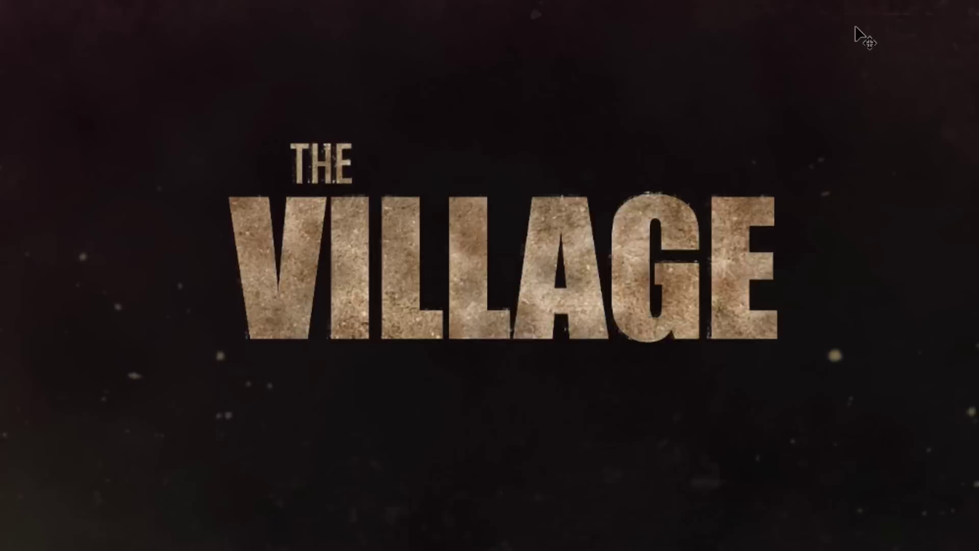
{"action": "key", "text": "ctrl+plus"}
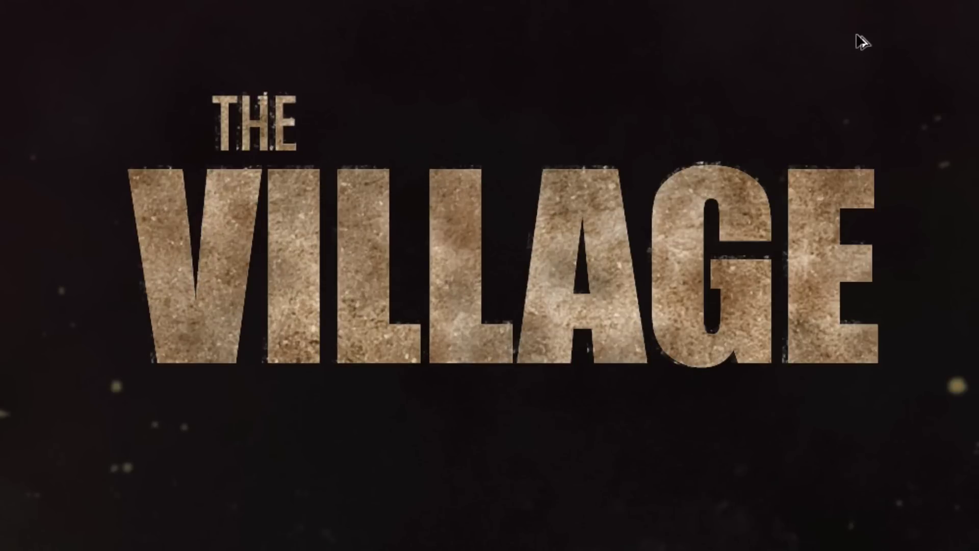
{"action": "key", "text": "ctrl+z"}
{"action": "left_click", "coordinate": [857, 37], "text": "ctrl"}
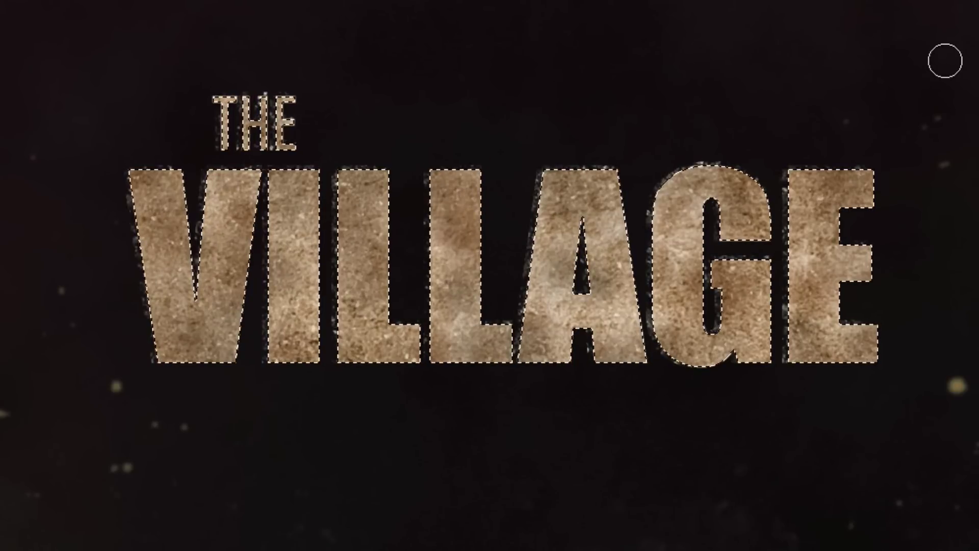
{"action": "key", "text": "ctrl+d"}
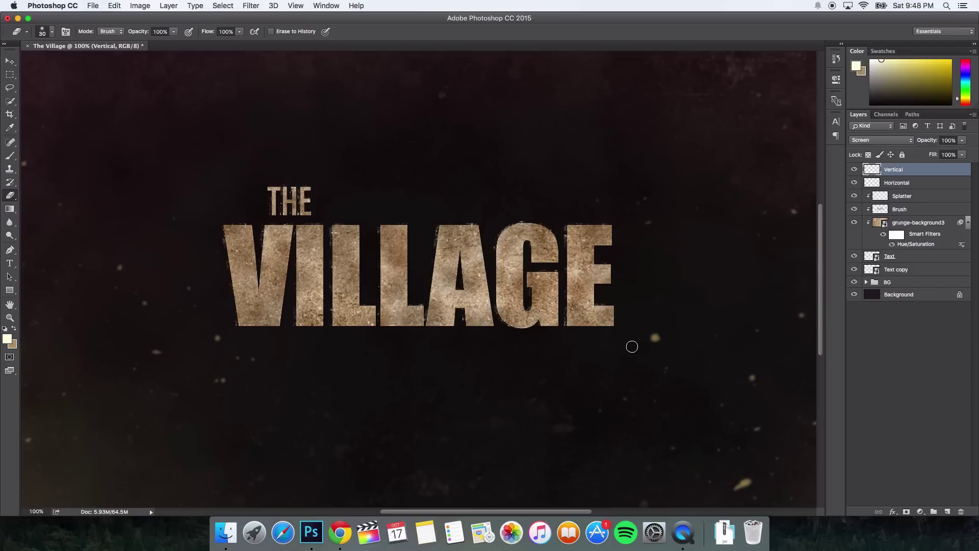
- Convert the Horizontal and Vertical layers each into a Smart Object
{"action": "key", "text": "super+minus"}
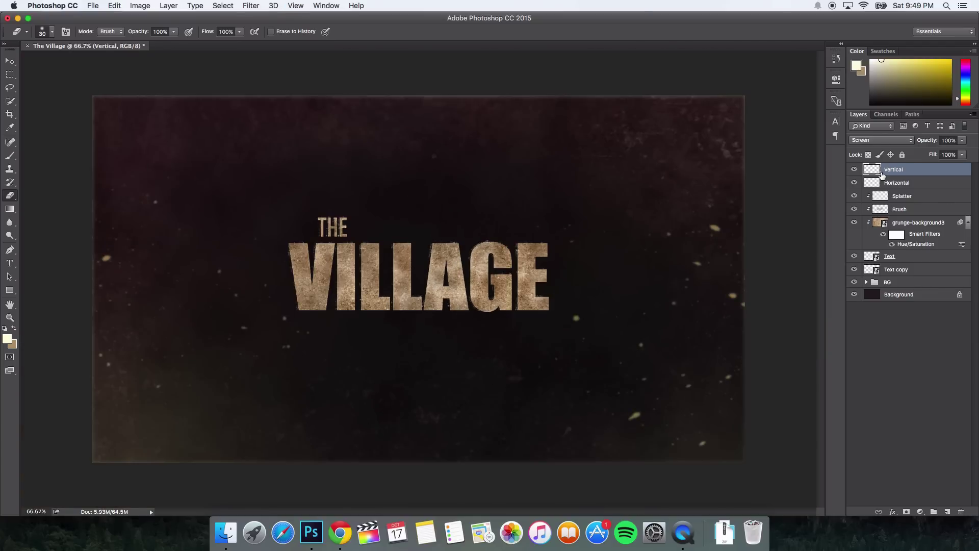
{"action": "left_click", "coordinate": [917, 182]}
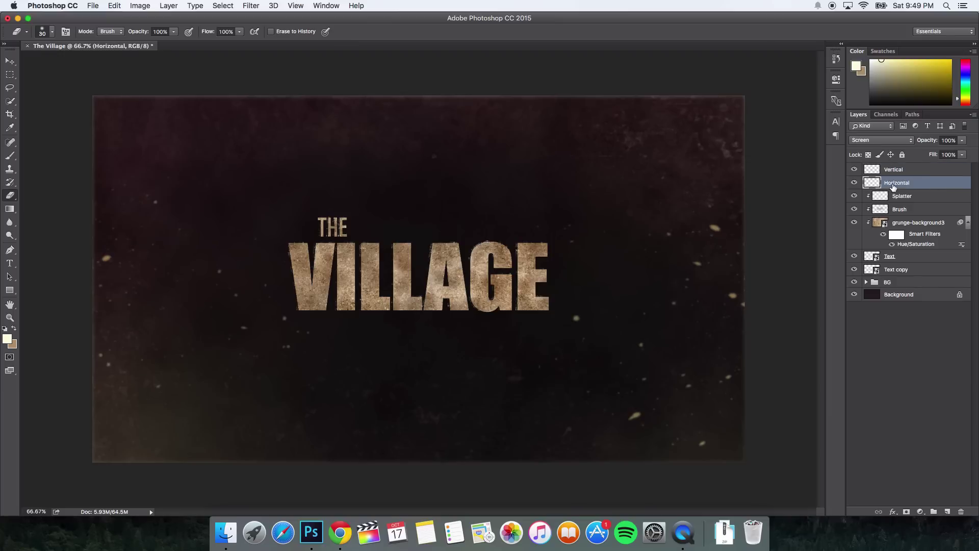
{"action": "right_click", "coordinate": [929, 185]}
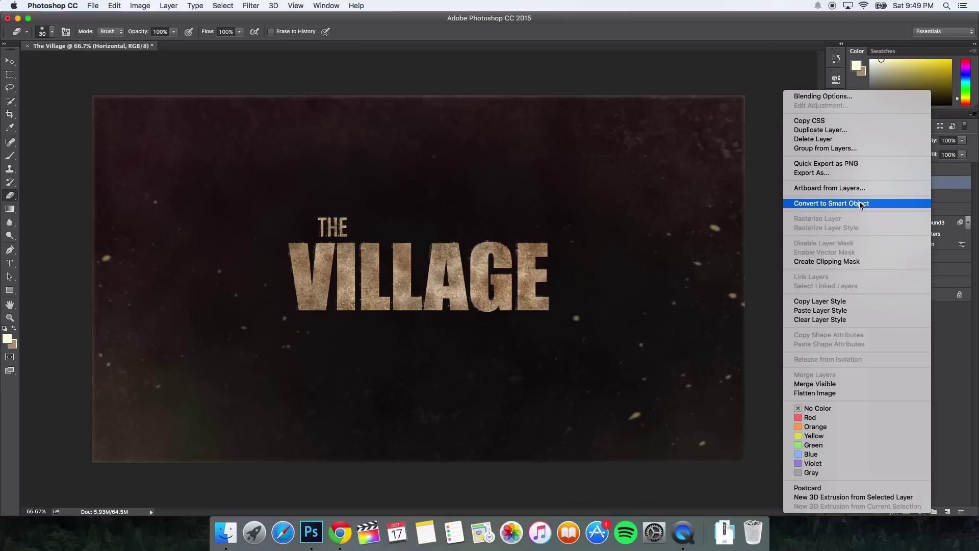
{"action": "left_click", "coordinate": [860, 204]}
{"action": "left_click", "coordinate": [912, 171]}
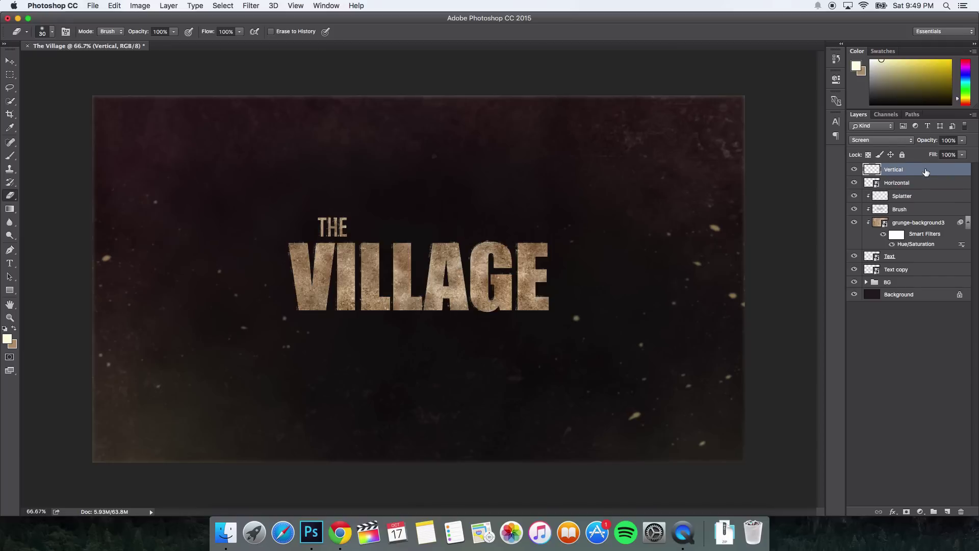
{"action": "right_click", "coordinate": [920, 170]}
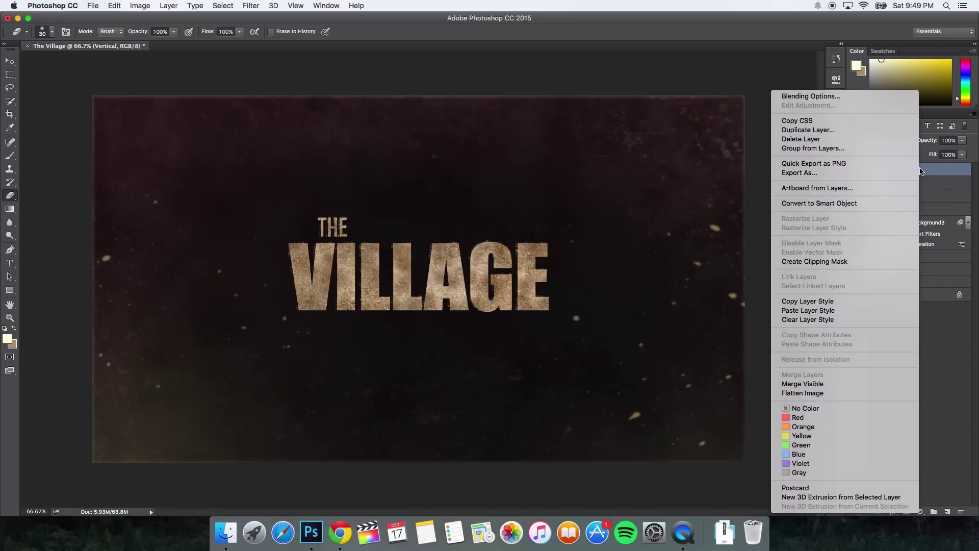
{"action": "left_click", "coordinate": [871, 204]}
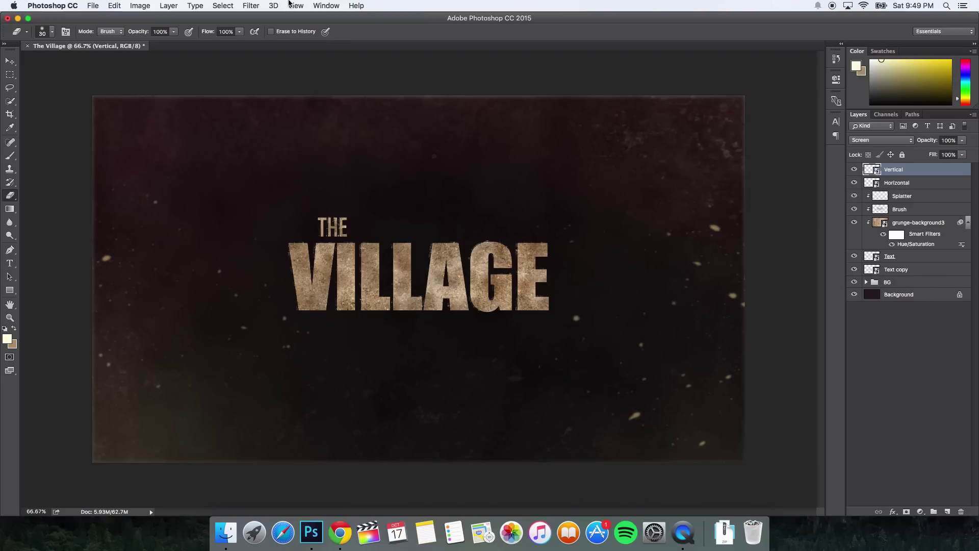
- Apply a Gaussian Blur with a radius of 0.7 pixels to the Vertical layer
{"action": "left_click", "coordinate": [251, 5]}
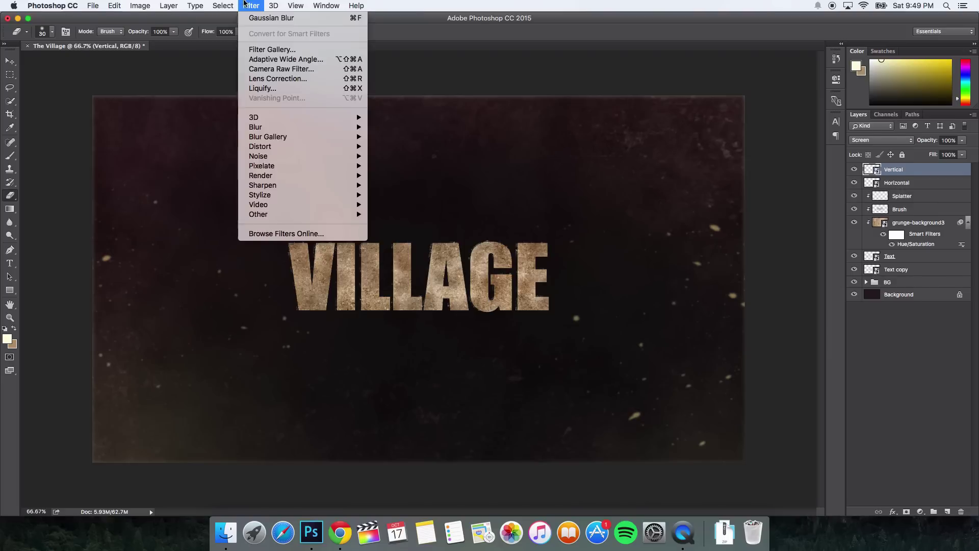
{"action": "mouse_move", "coordinate": [361, 124]}
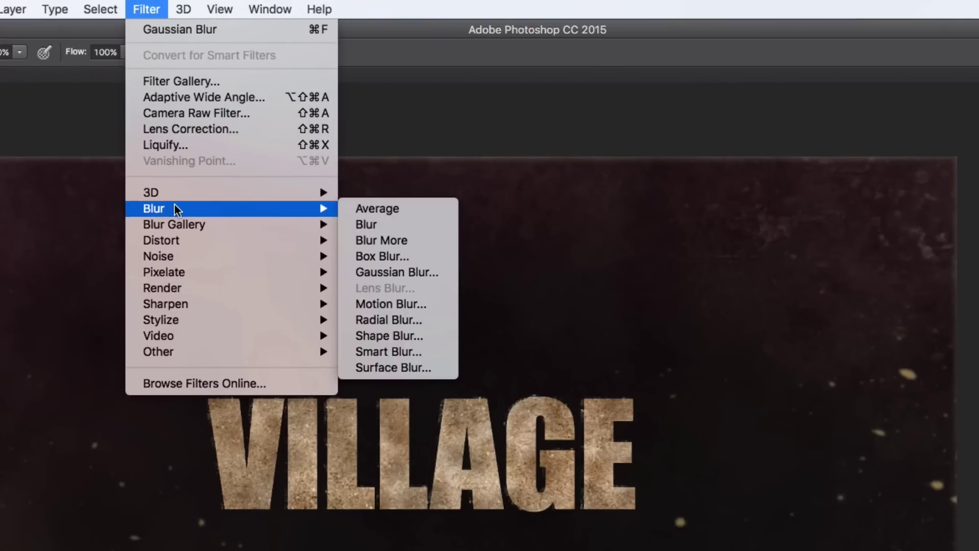
{"action": "left_click", "coordinate": [388, 272]}
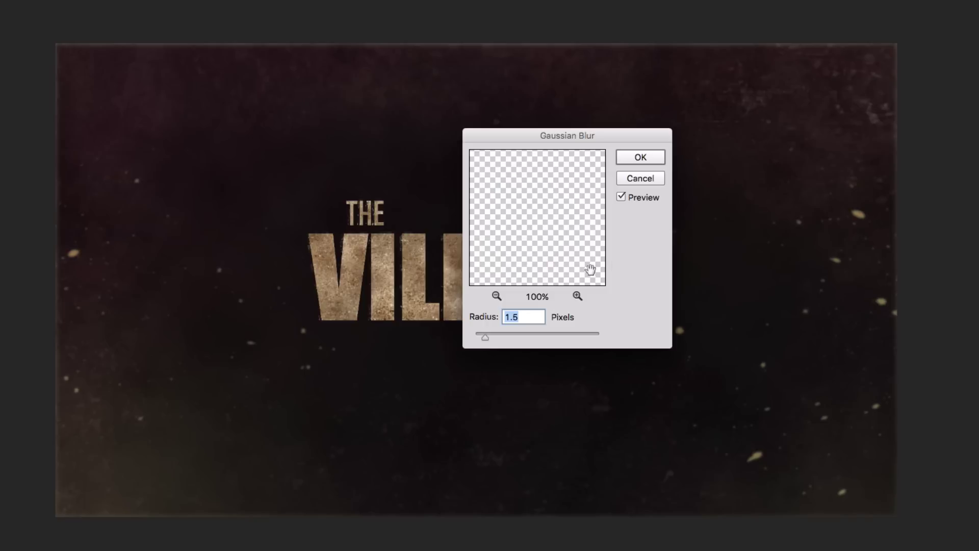
{"action": "type", "text": "0.7"}
{"action": "left_click", "coordinate": [644, 157]}
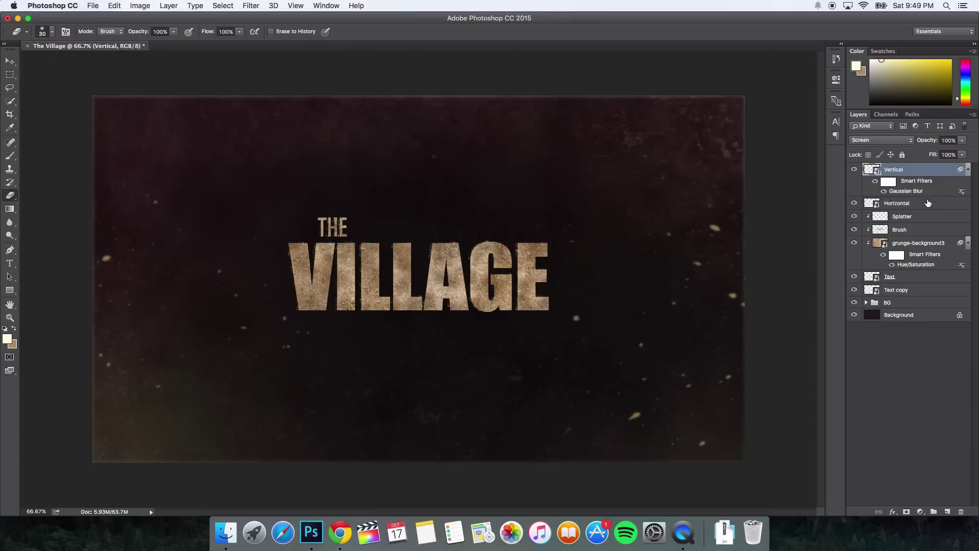
- Apply the same 0.7-pixel Gaussian Blur to the Horizontal layer
{"action": "left_click", "coordinate": [922, 203]}
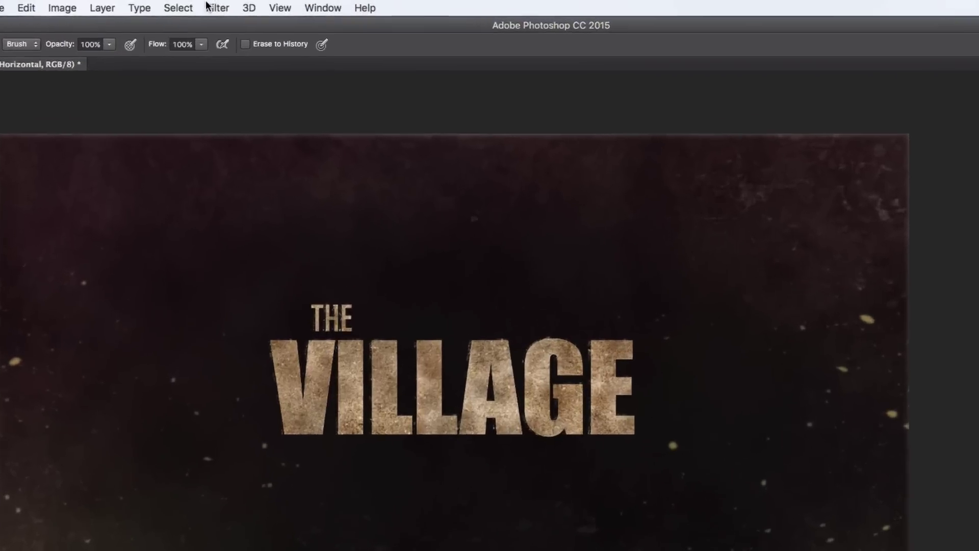
{"action": "left_click", "coordinate": [207, 4]}
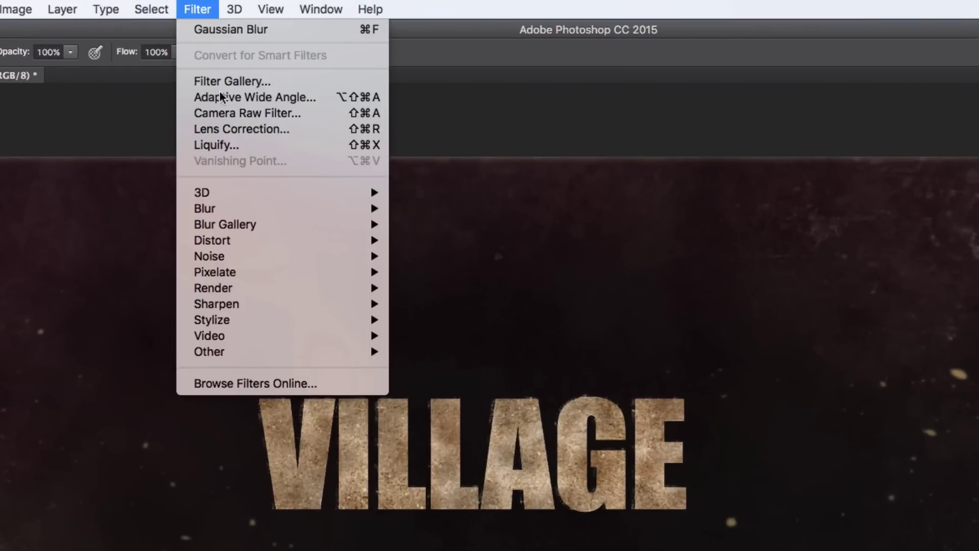
{"action": "mouse_move", "coordinate": [247, 179]}
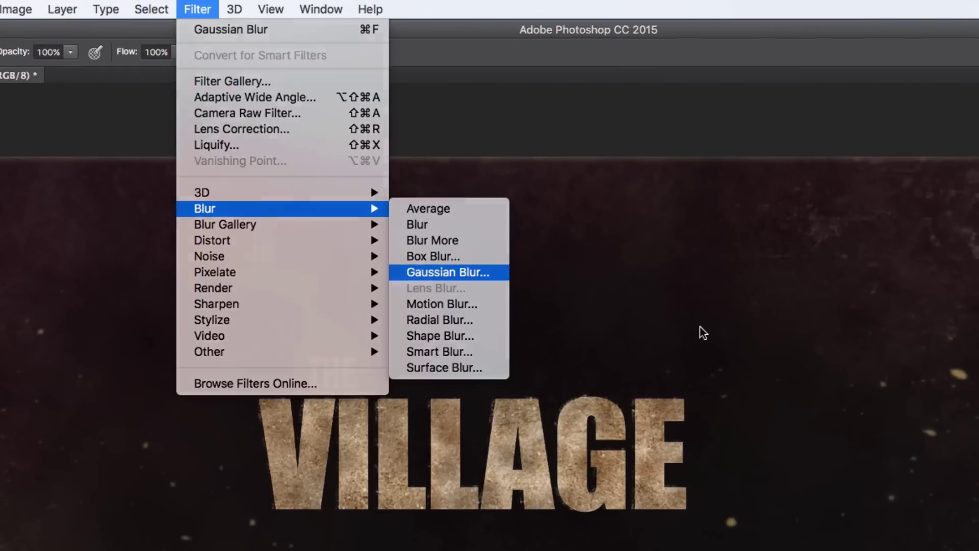
{"action": "key", "text": "Return"}
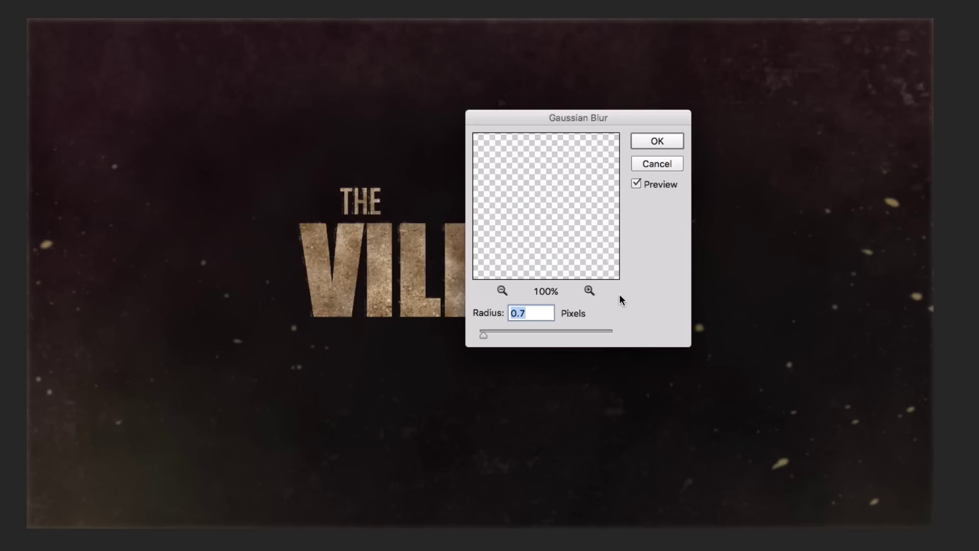
{"action": "key", "text": "Return"}
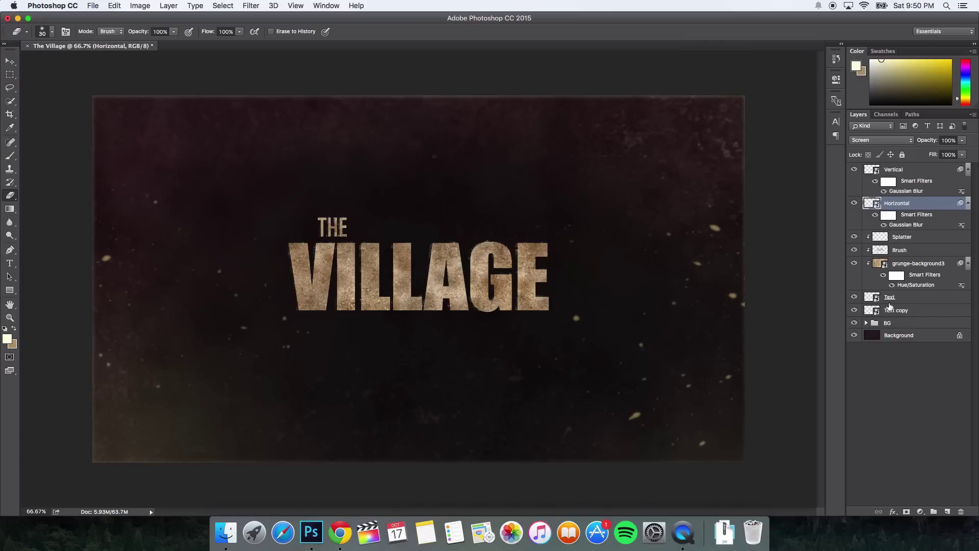
- Apply a Motion Blur to the Text copy layer with a 90° angle and a distance of 10 pixels
{"action": "left_click", "coordinate": [905, 312]}
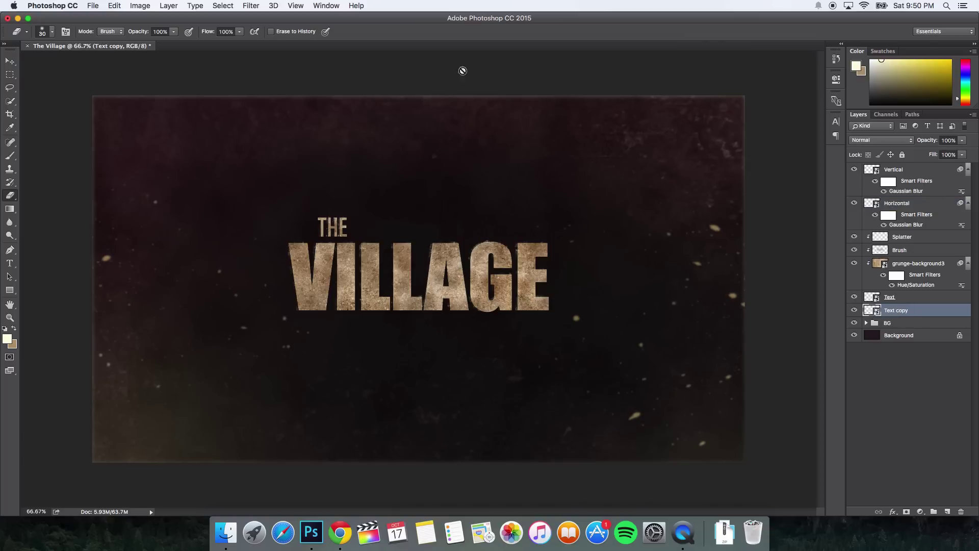
{"action": "left_click", "coordinate": [257, 5]}
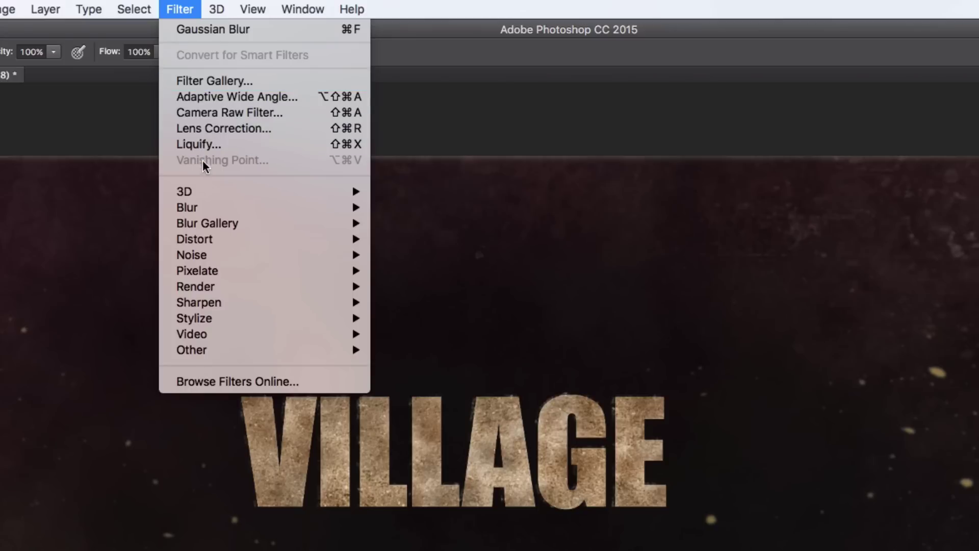
{"action": "mouse_move", "coordinate": [249, 164]}
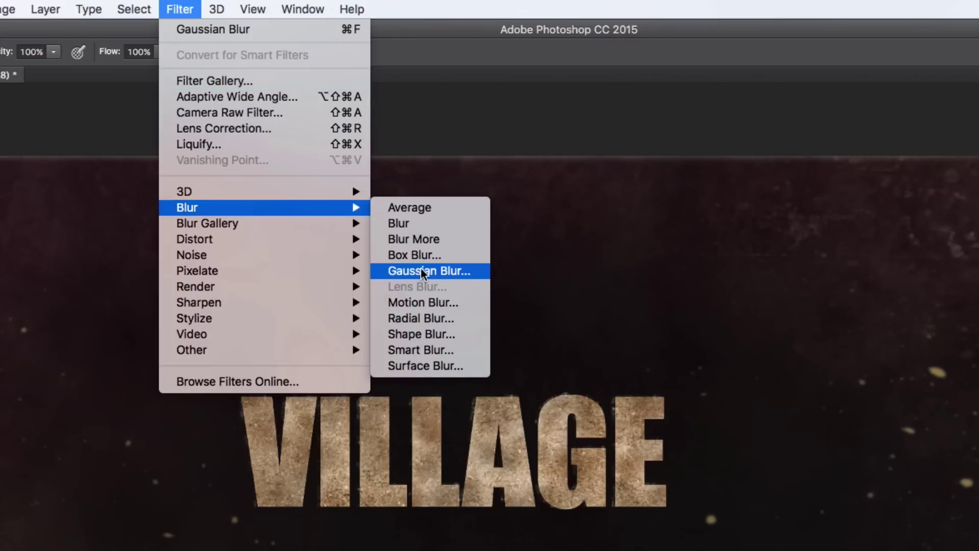
{"action": "left_click", "coordinate": [431, 303]}
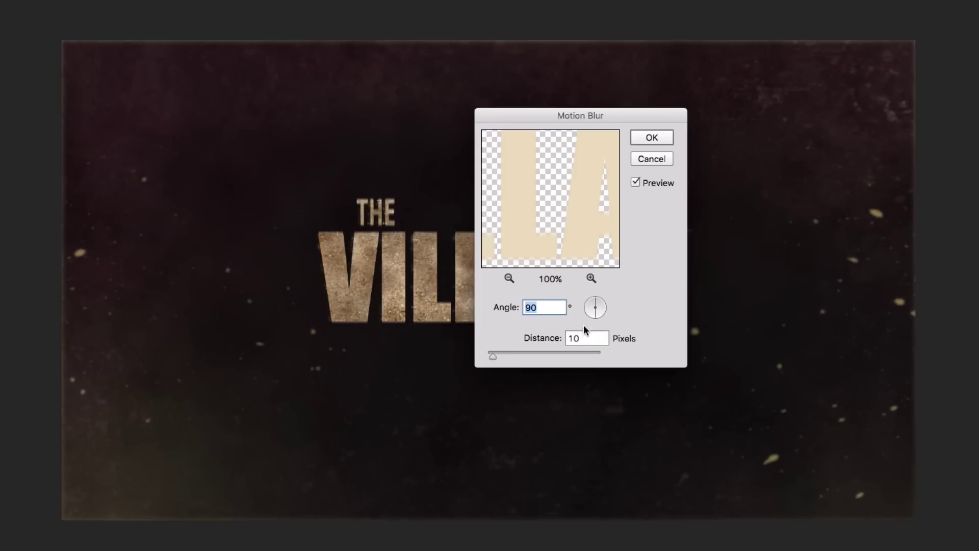
{"action": "left_click", "coordinate": [652, 137]}
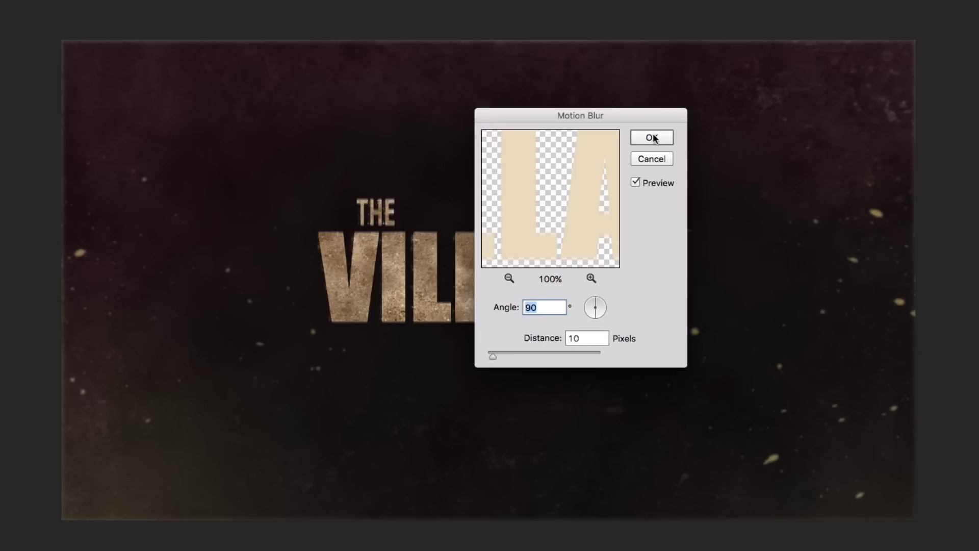